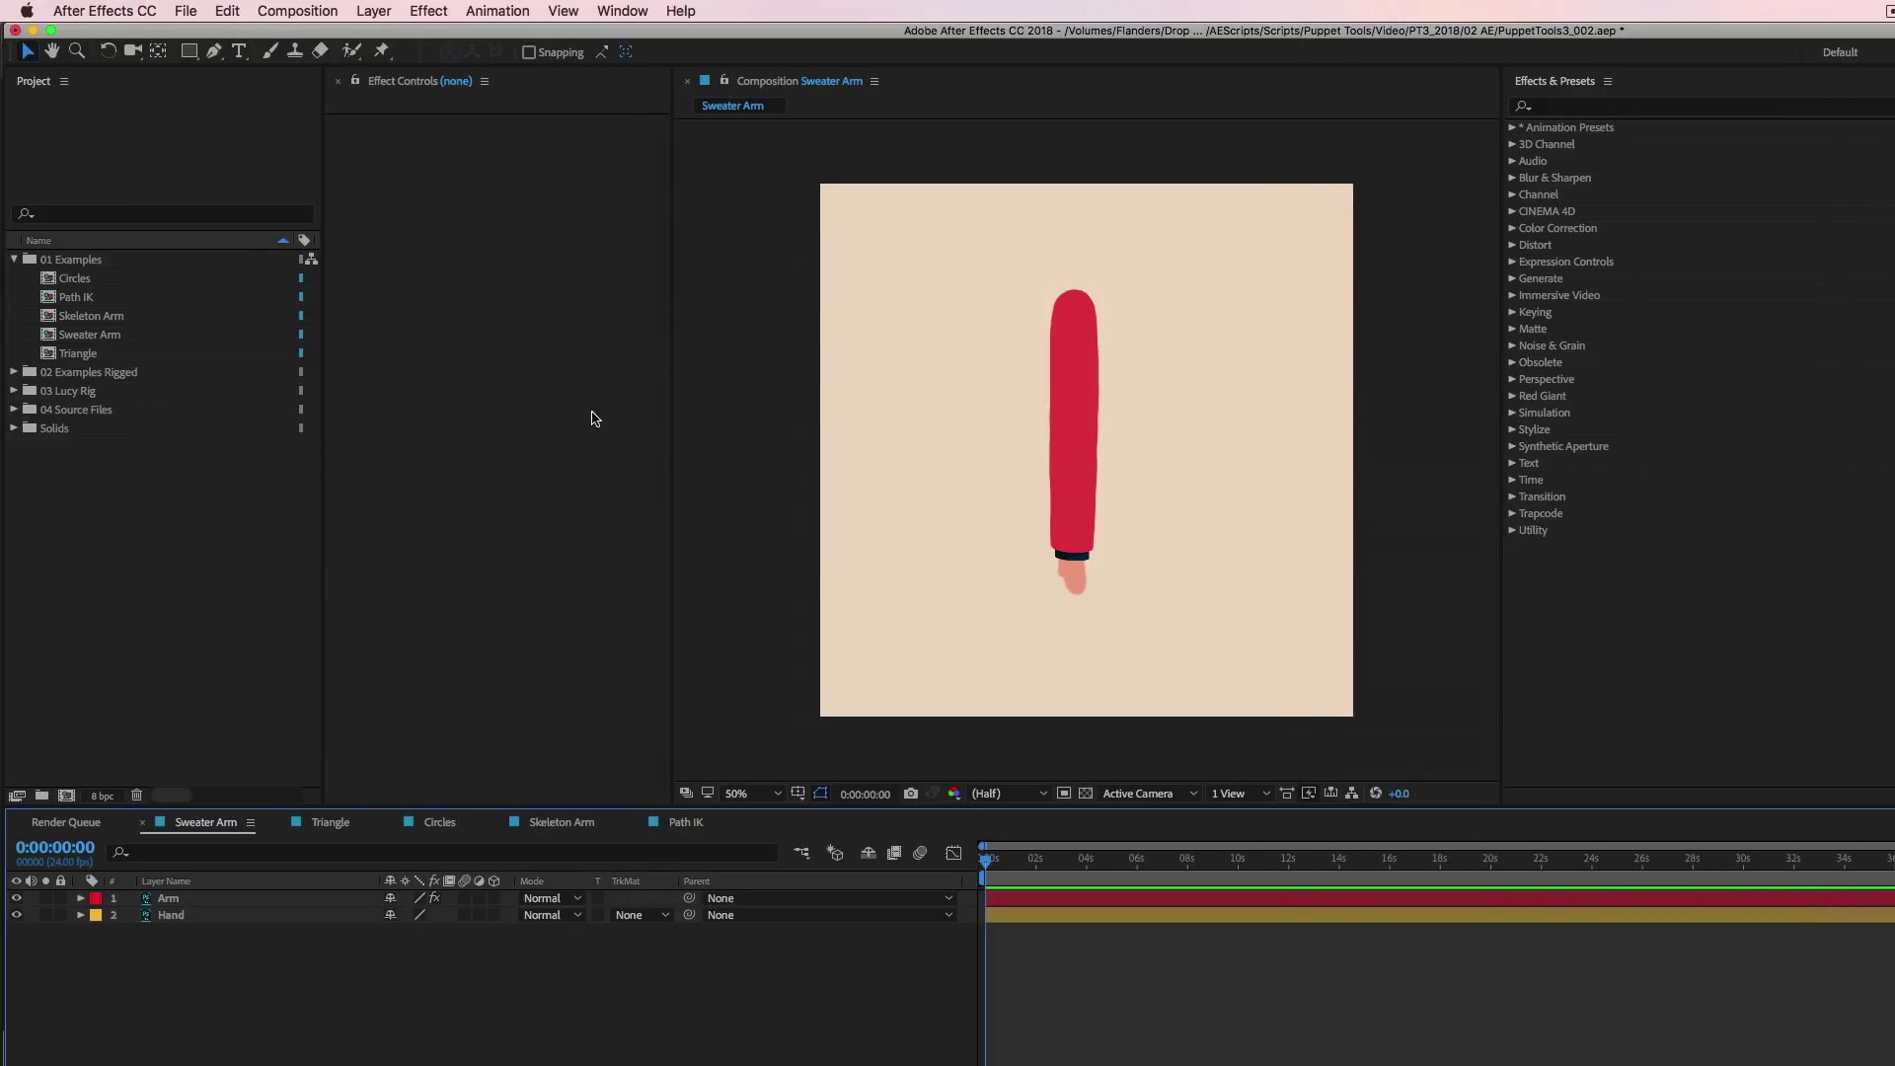
Open the PuppetTools_v3.7 script panel and briefly show its controller settings before hiding them again.
left_click(623, 11)
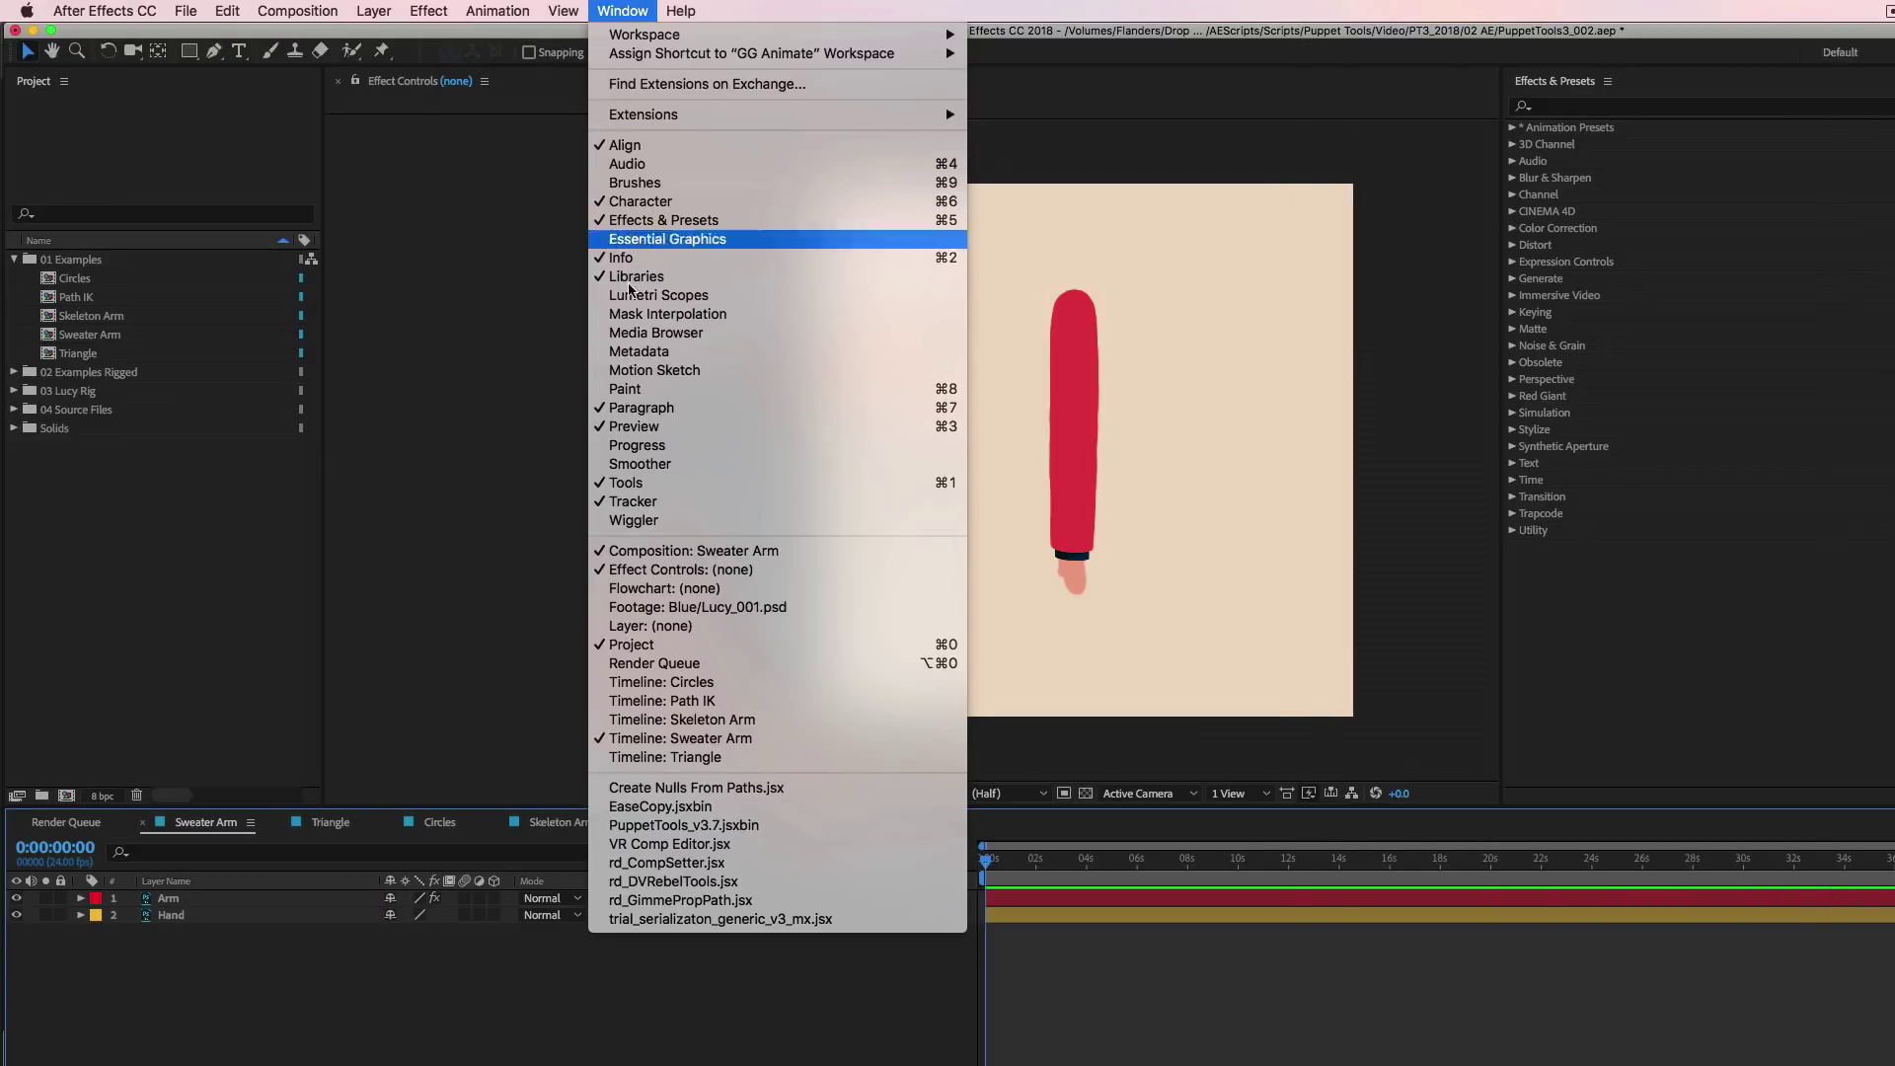
left_click(688, 829)
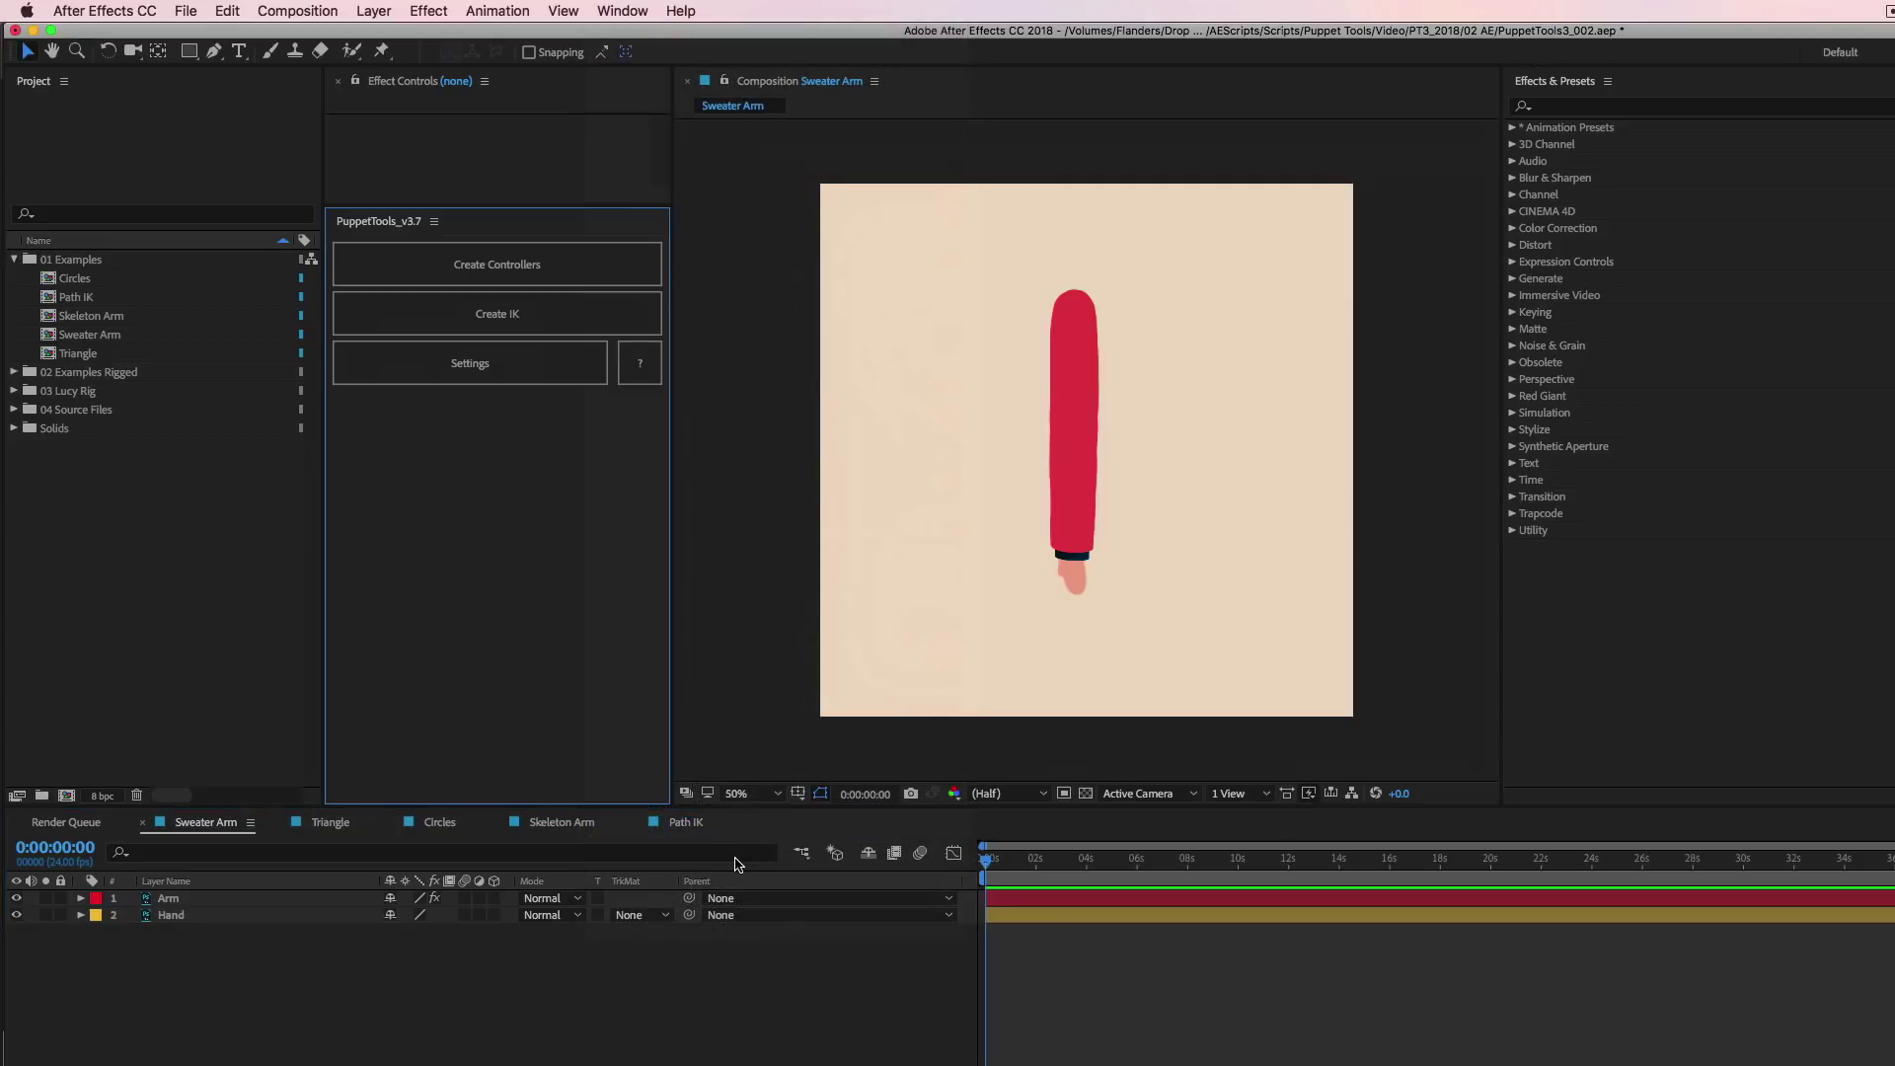
mouse_move(596, 211)
left_mouse_down()
mouse_move(595, 226)
mouse_move(589, 206)
left_mouse_up()
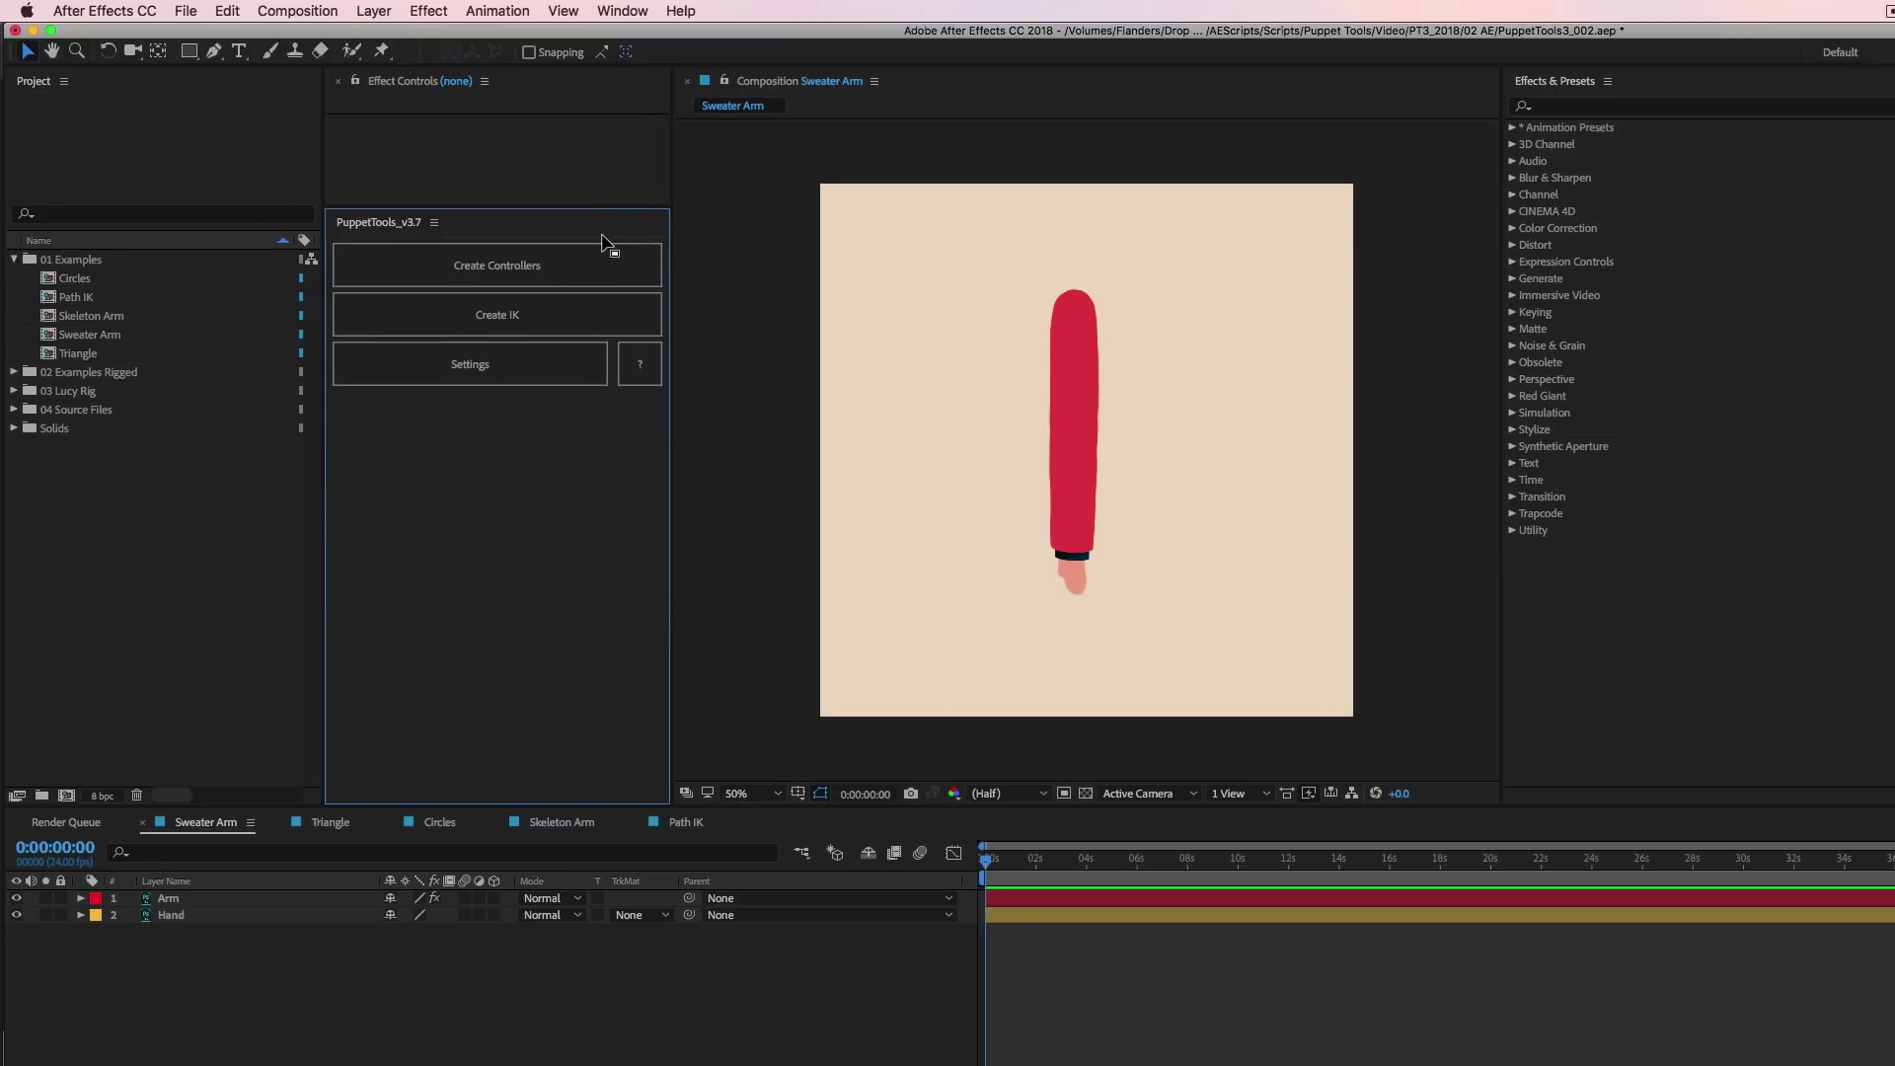
left_click(543, 364)
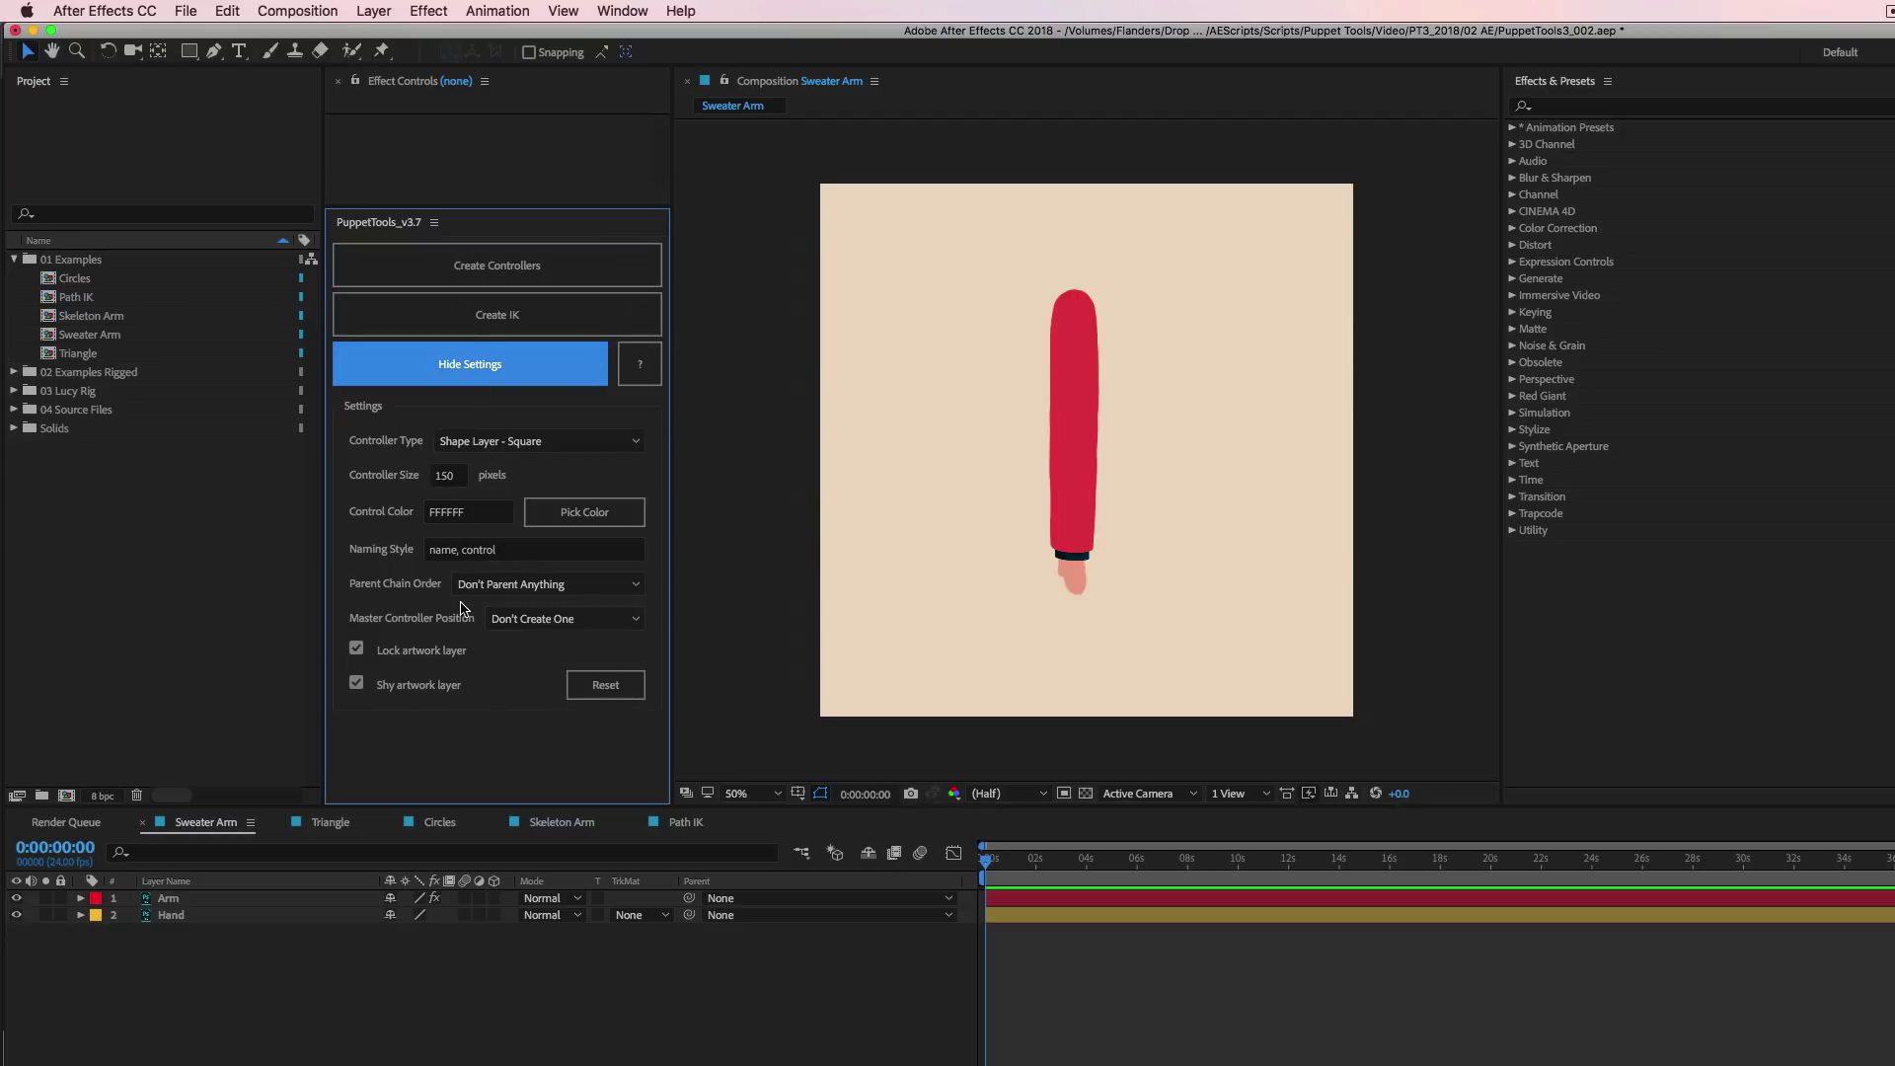
left_click(523, 365)
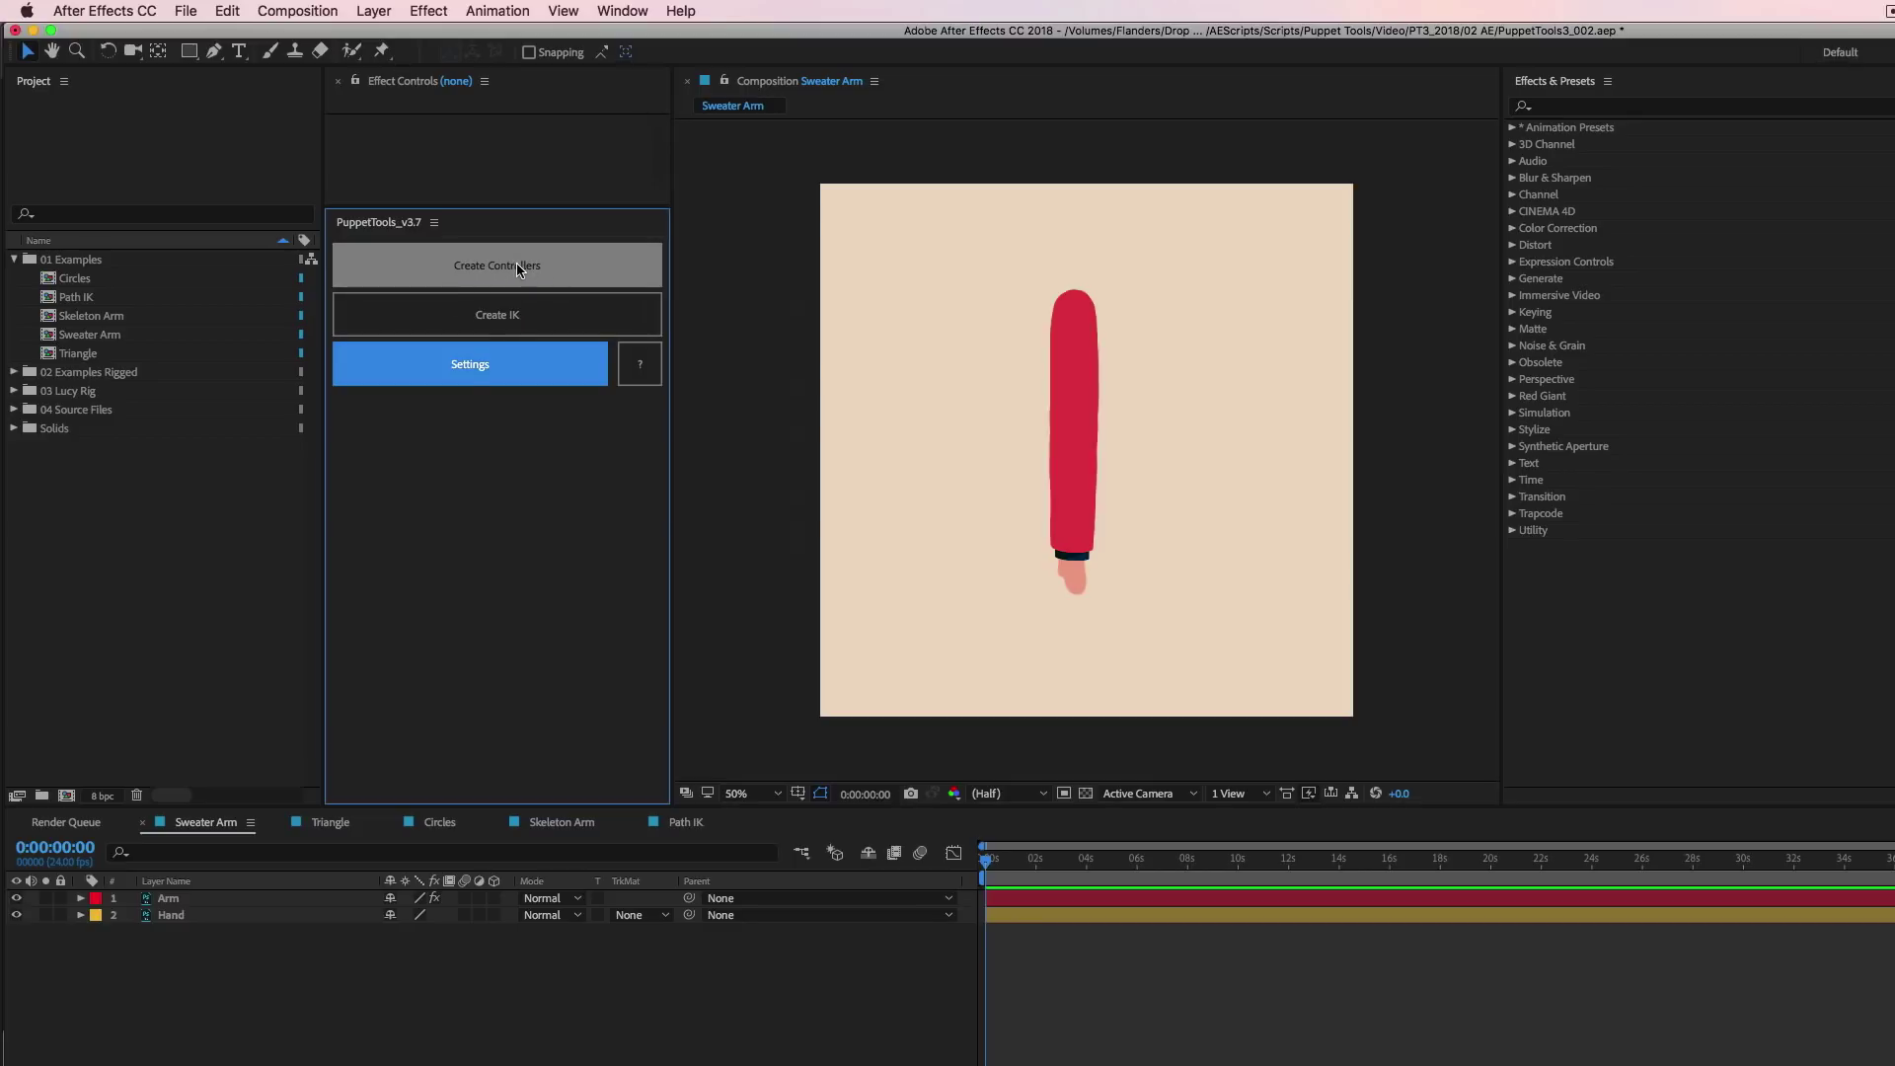
Reveal the Arm layer's Puppet effect down to the Mesh 1 Deform pins and select the Wrist pin's Position.
left_click(166, 900)
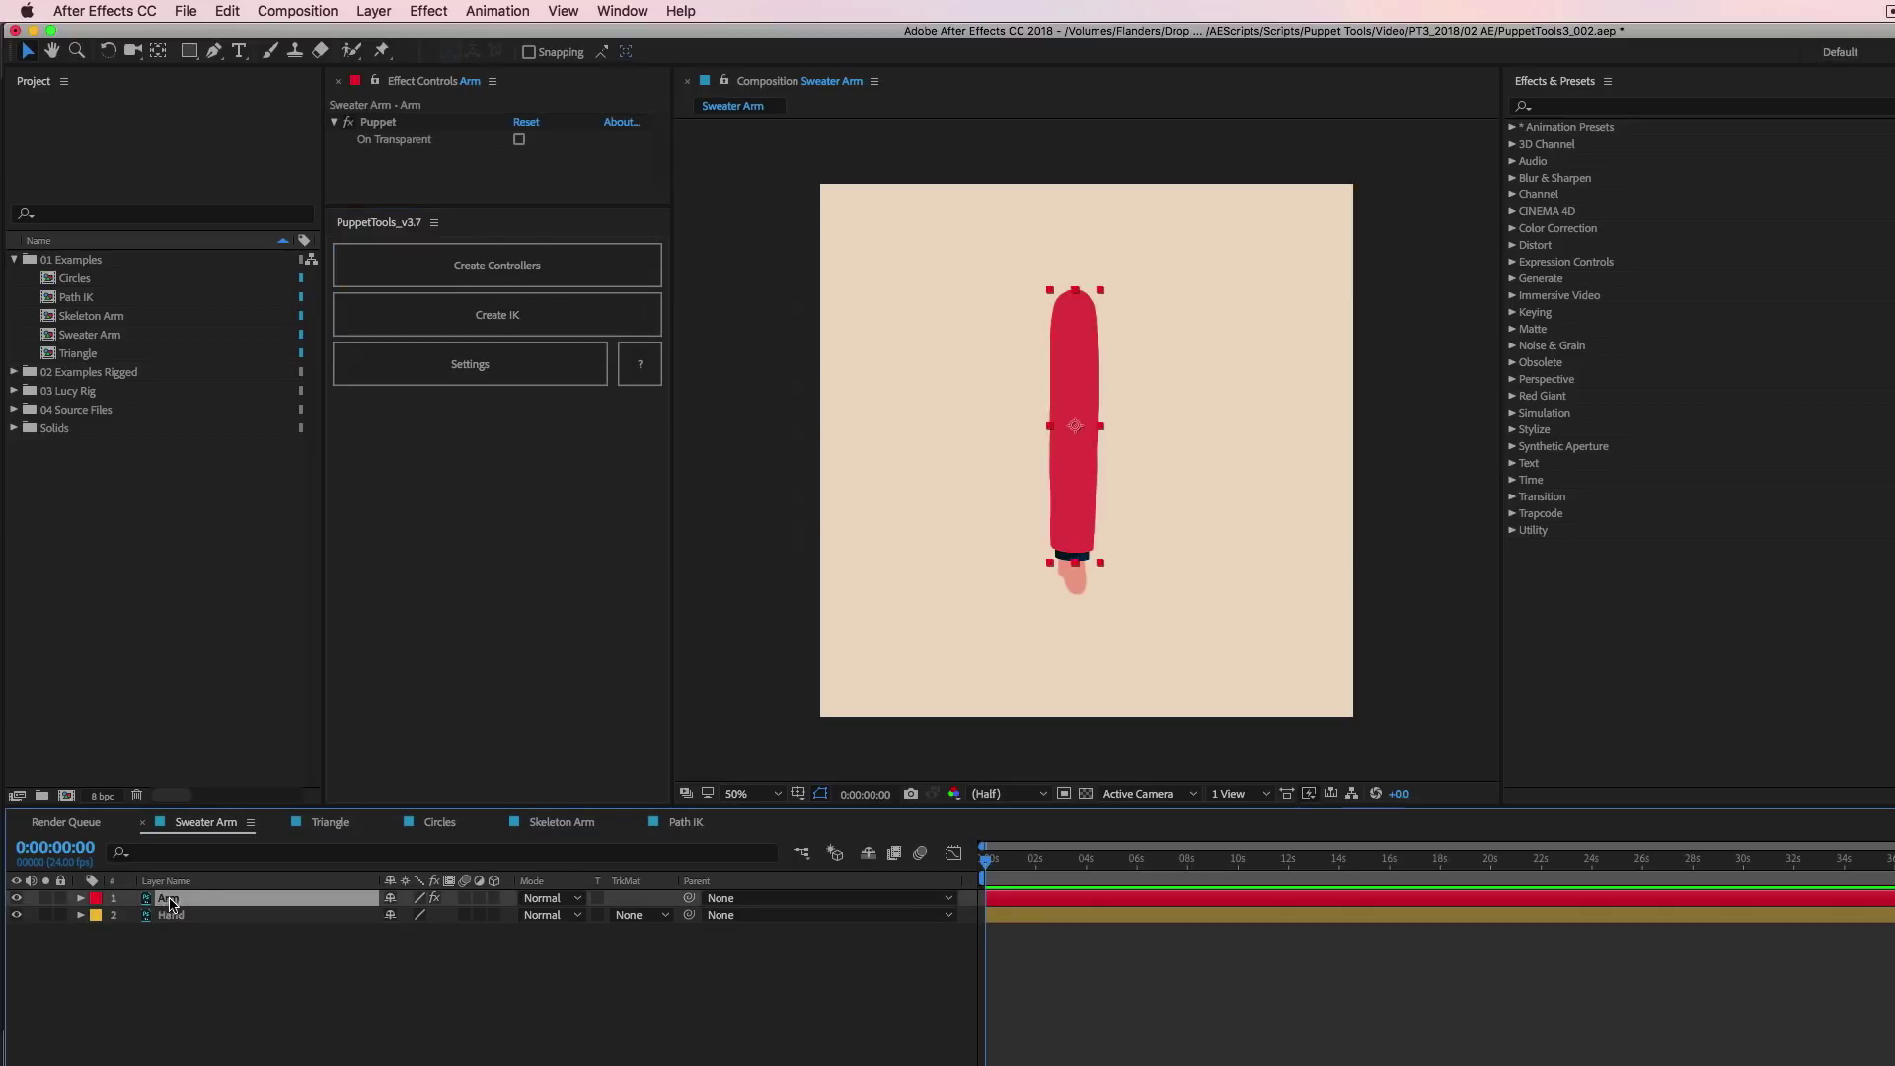
key("e")
left_click(114, 916)
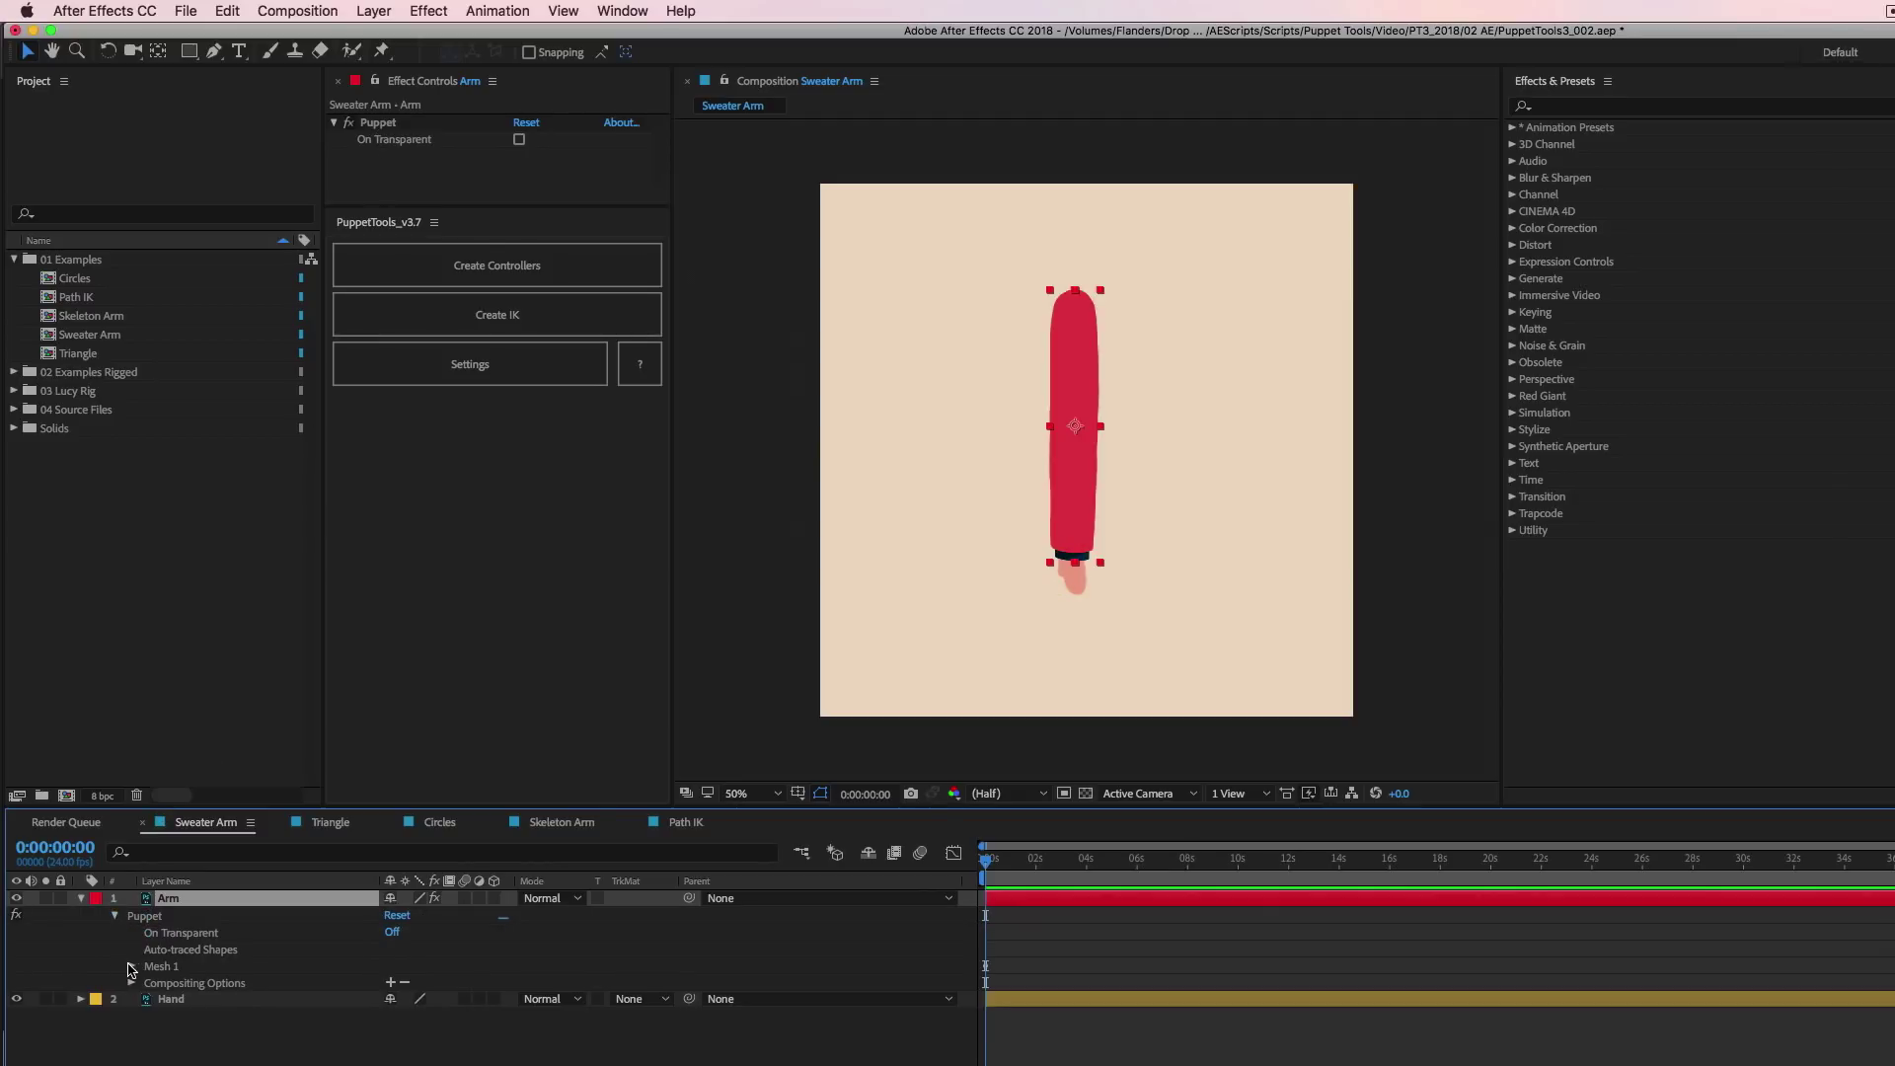
left_click(131, 967)
left_click(149, 1016)
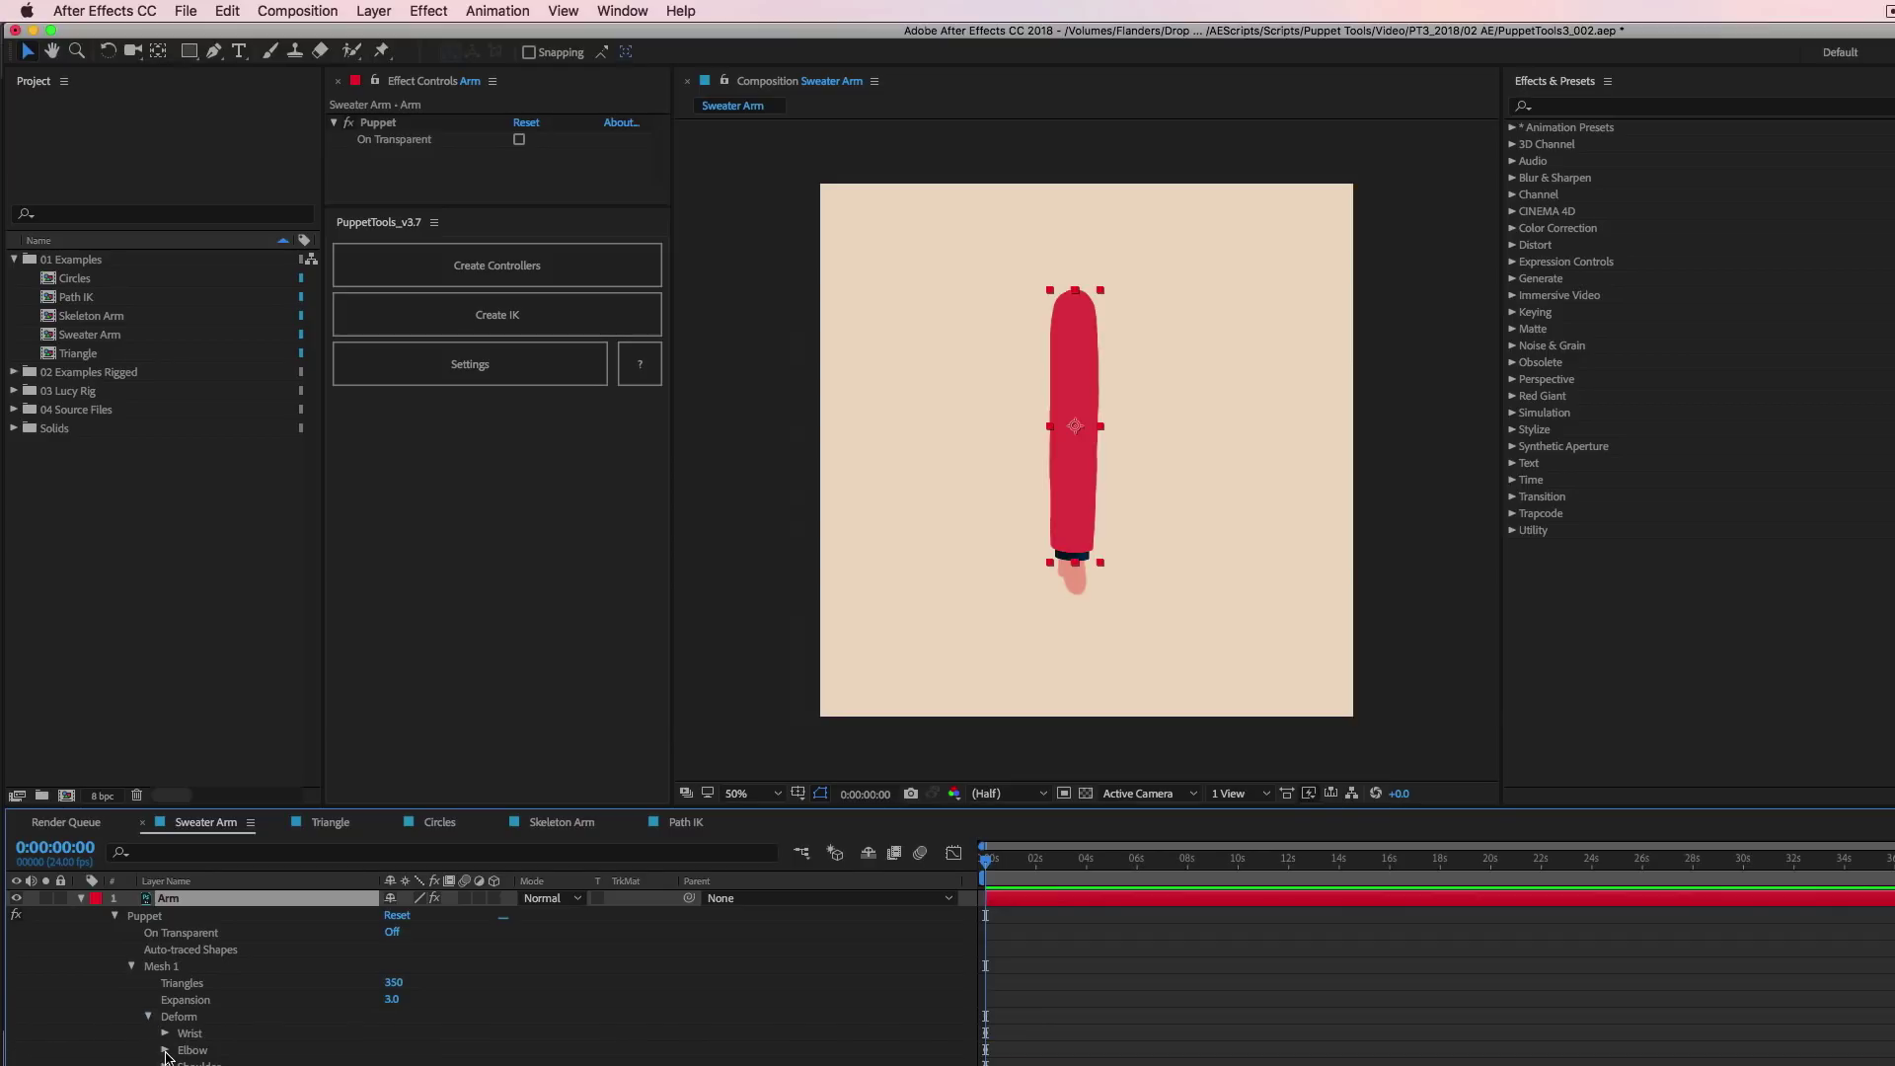
left_click(166, 1051)
left_click(166, 1034)
left_click(193, 1033)
left_click(259, 1052)
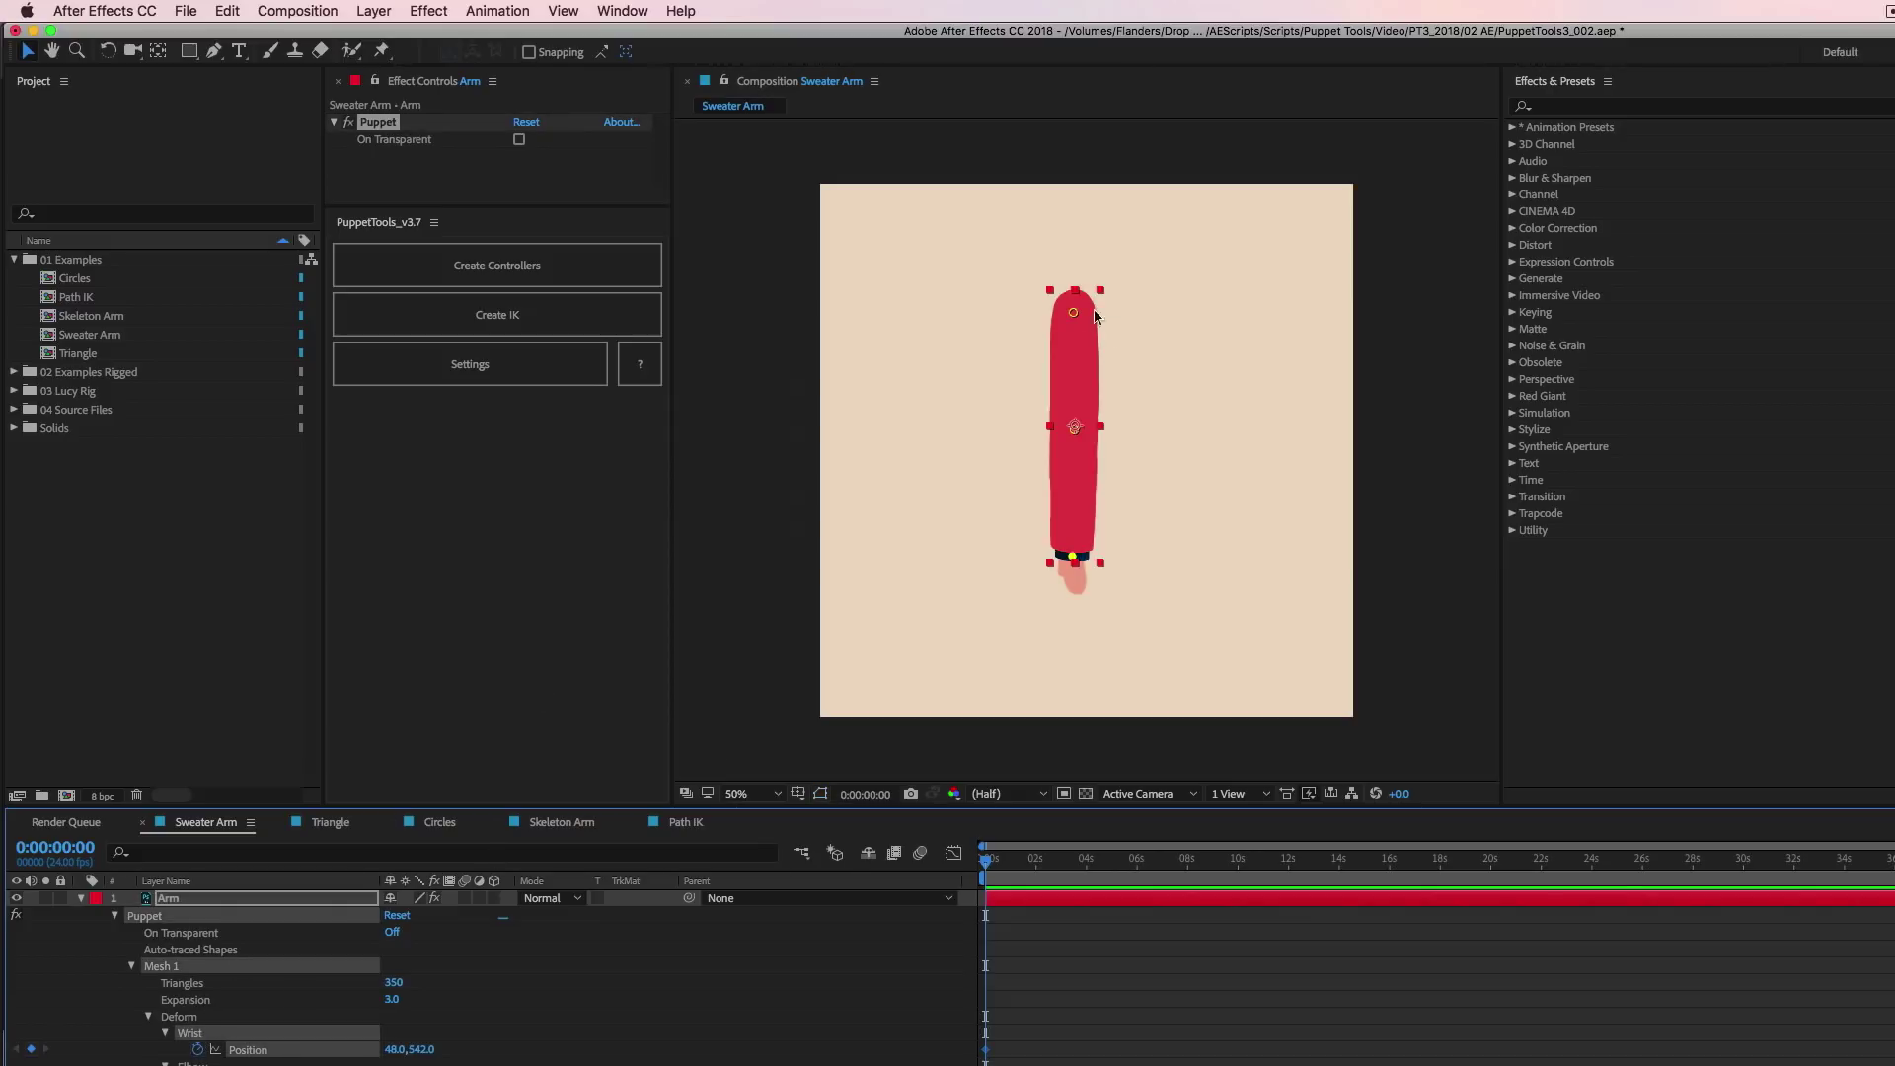
Try moving the arm's shoulder, elbow and wrist puppet pins in the composition, undoing each move.
left_click_drag(1074, 313, 1031, 316)
key("super+z")
left_click_drag(1075, 431, 1160, 441)
key("super+z")
mouse_move(1073, 556)
left_mouse_down()
mouse_move(1016, 526)
mouse_move(1095, 547)
left_mouse_up()
key("super+z")
Collapse the Arm layer's properties and create PuppetTools controllers for its puppet pins.
left_click(81, 898)
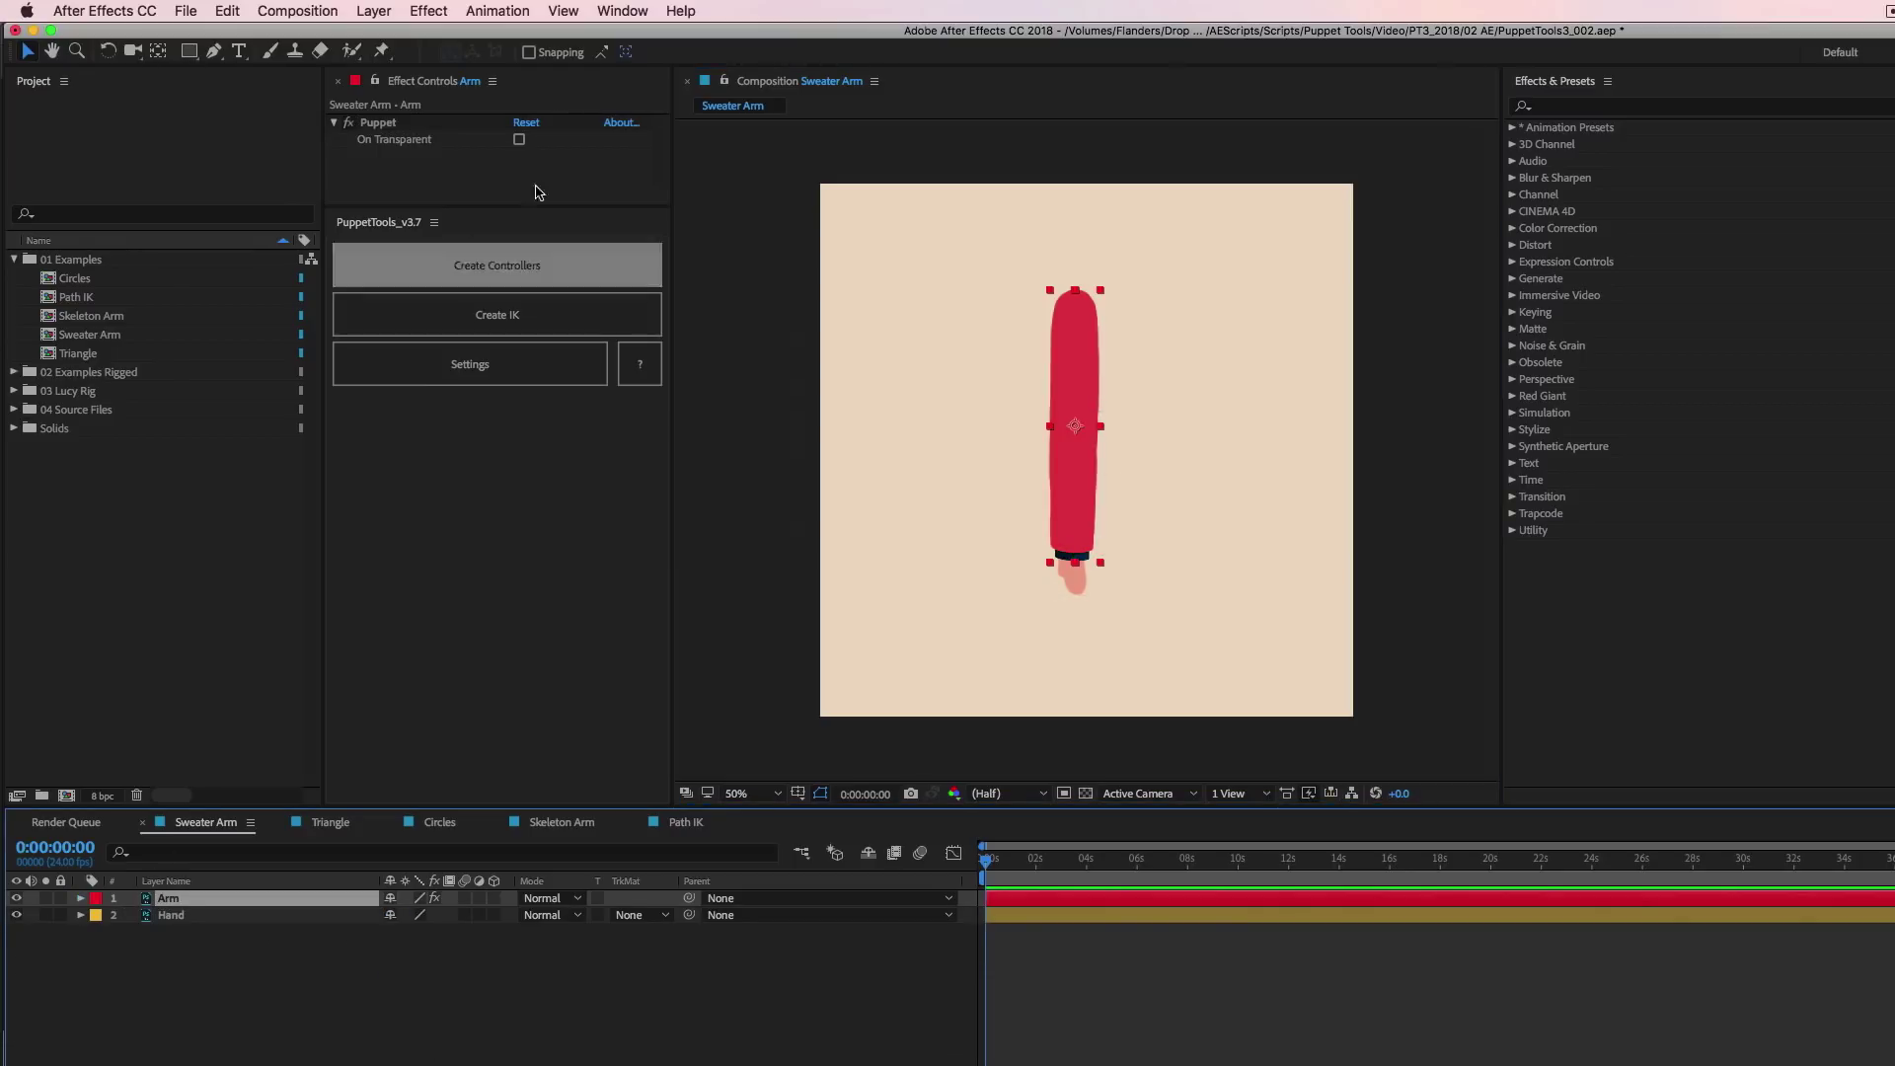
left_click(533, 268)
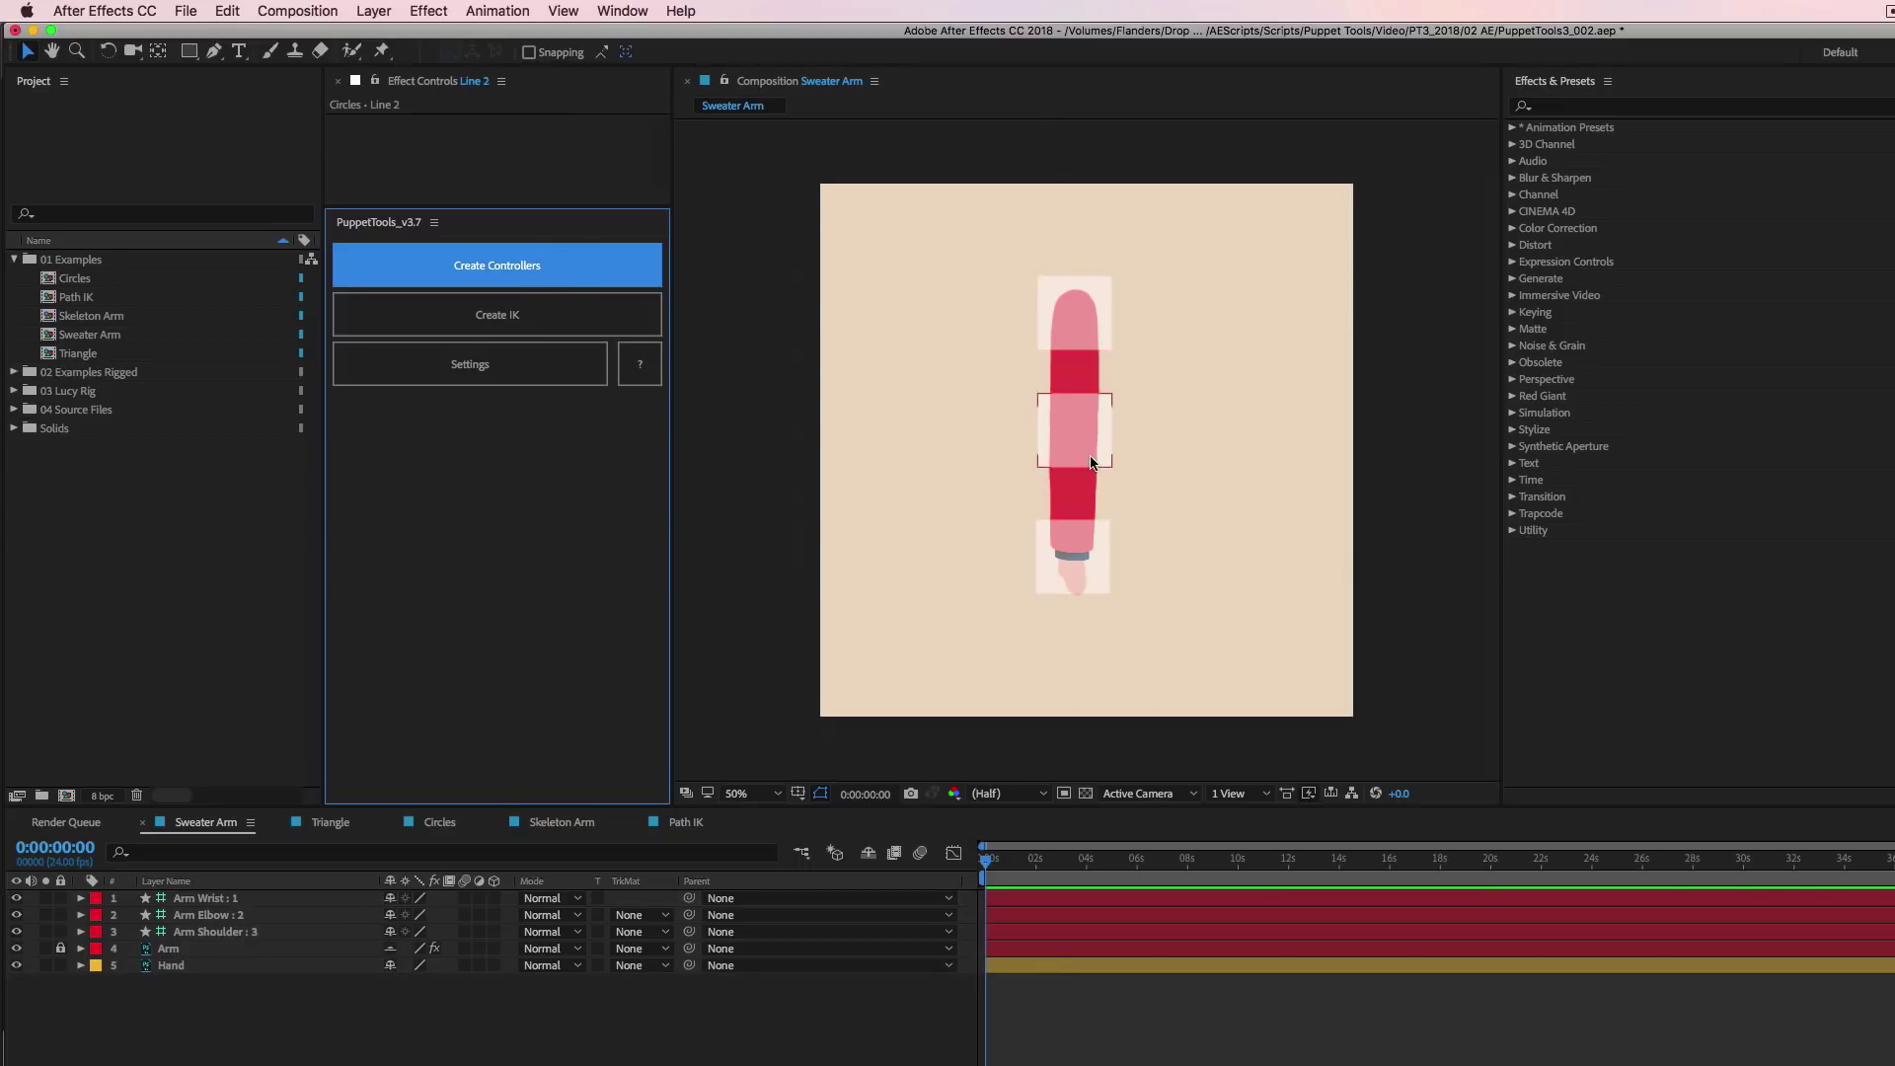
Test the elbow, wrist and shoulder controllers by moving each one and undoing the move, then deselect everything.
left_click_drag(1087, 457, 1036, 458)
key("super+z")
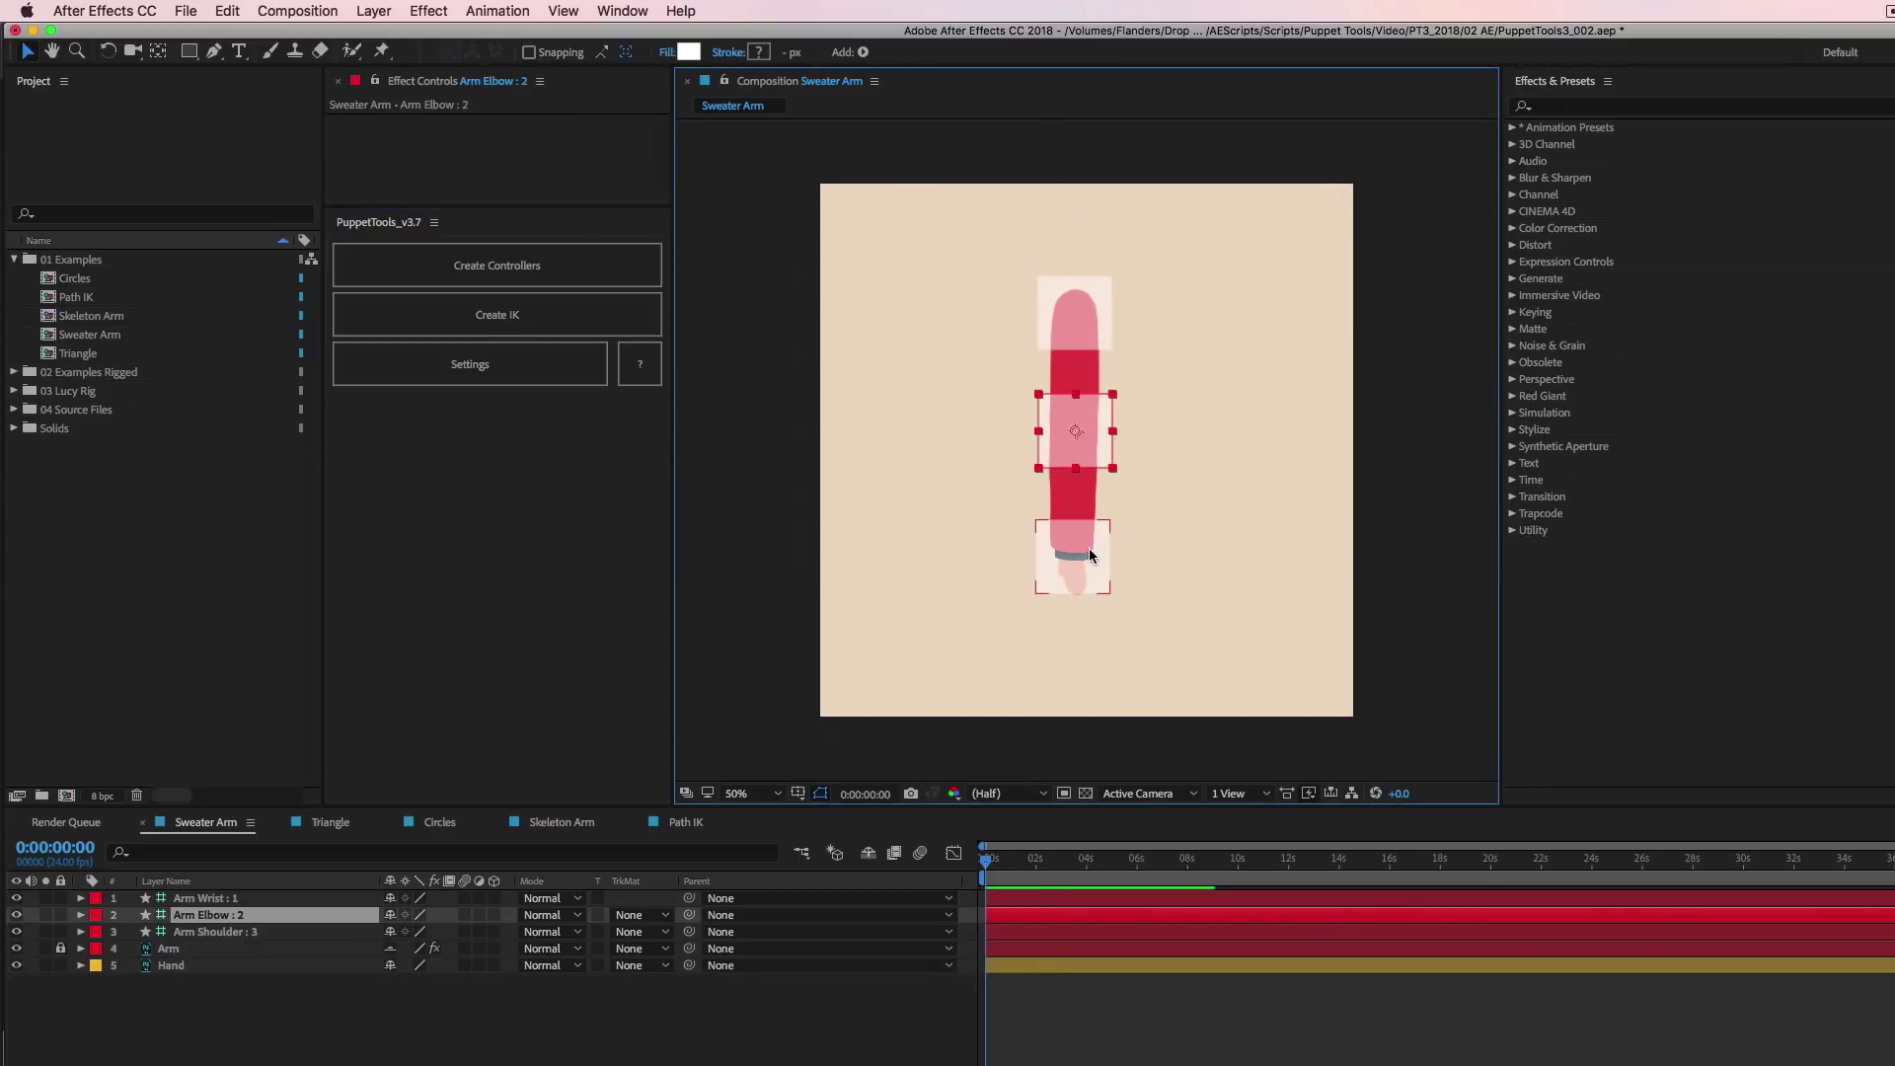
left_click_drag(1087, 549, 1022, 539)
key("super+z")
left_click_drag(1092, 311, 1054, 309)
key("super+z")
mouse_move(1089, 432)
left_mouse_down()
mouse_move(1113, 435)
mouse_move(1051, 437)
left_mouse_up()
key("super+z")
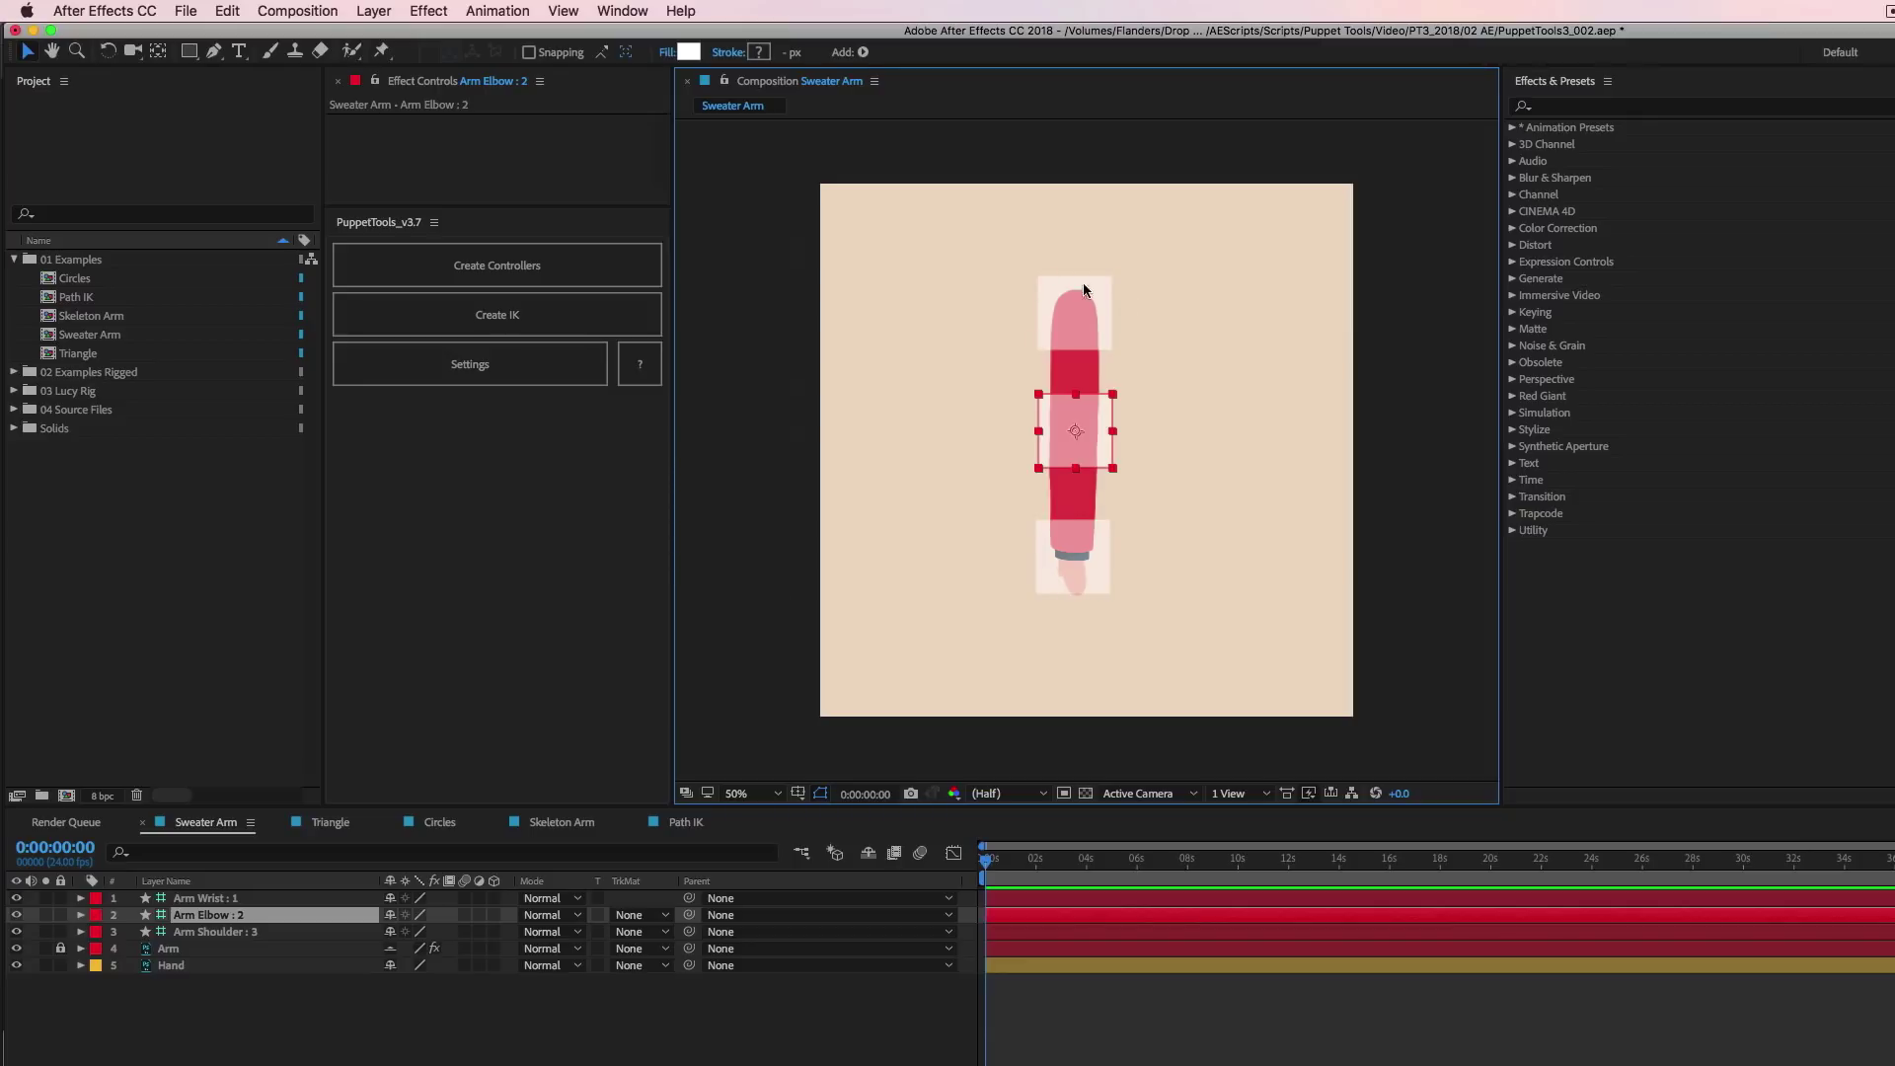
left_click(760, 639)
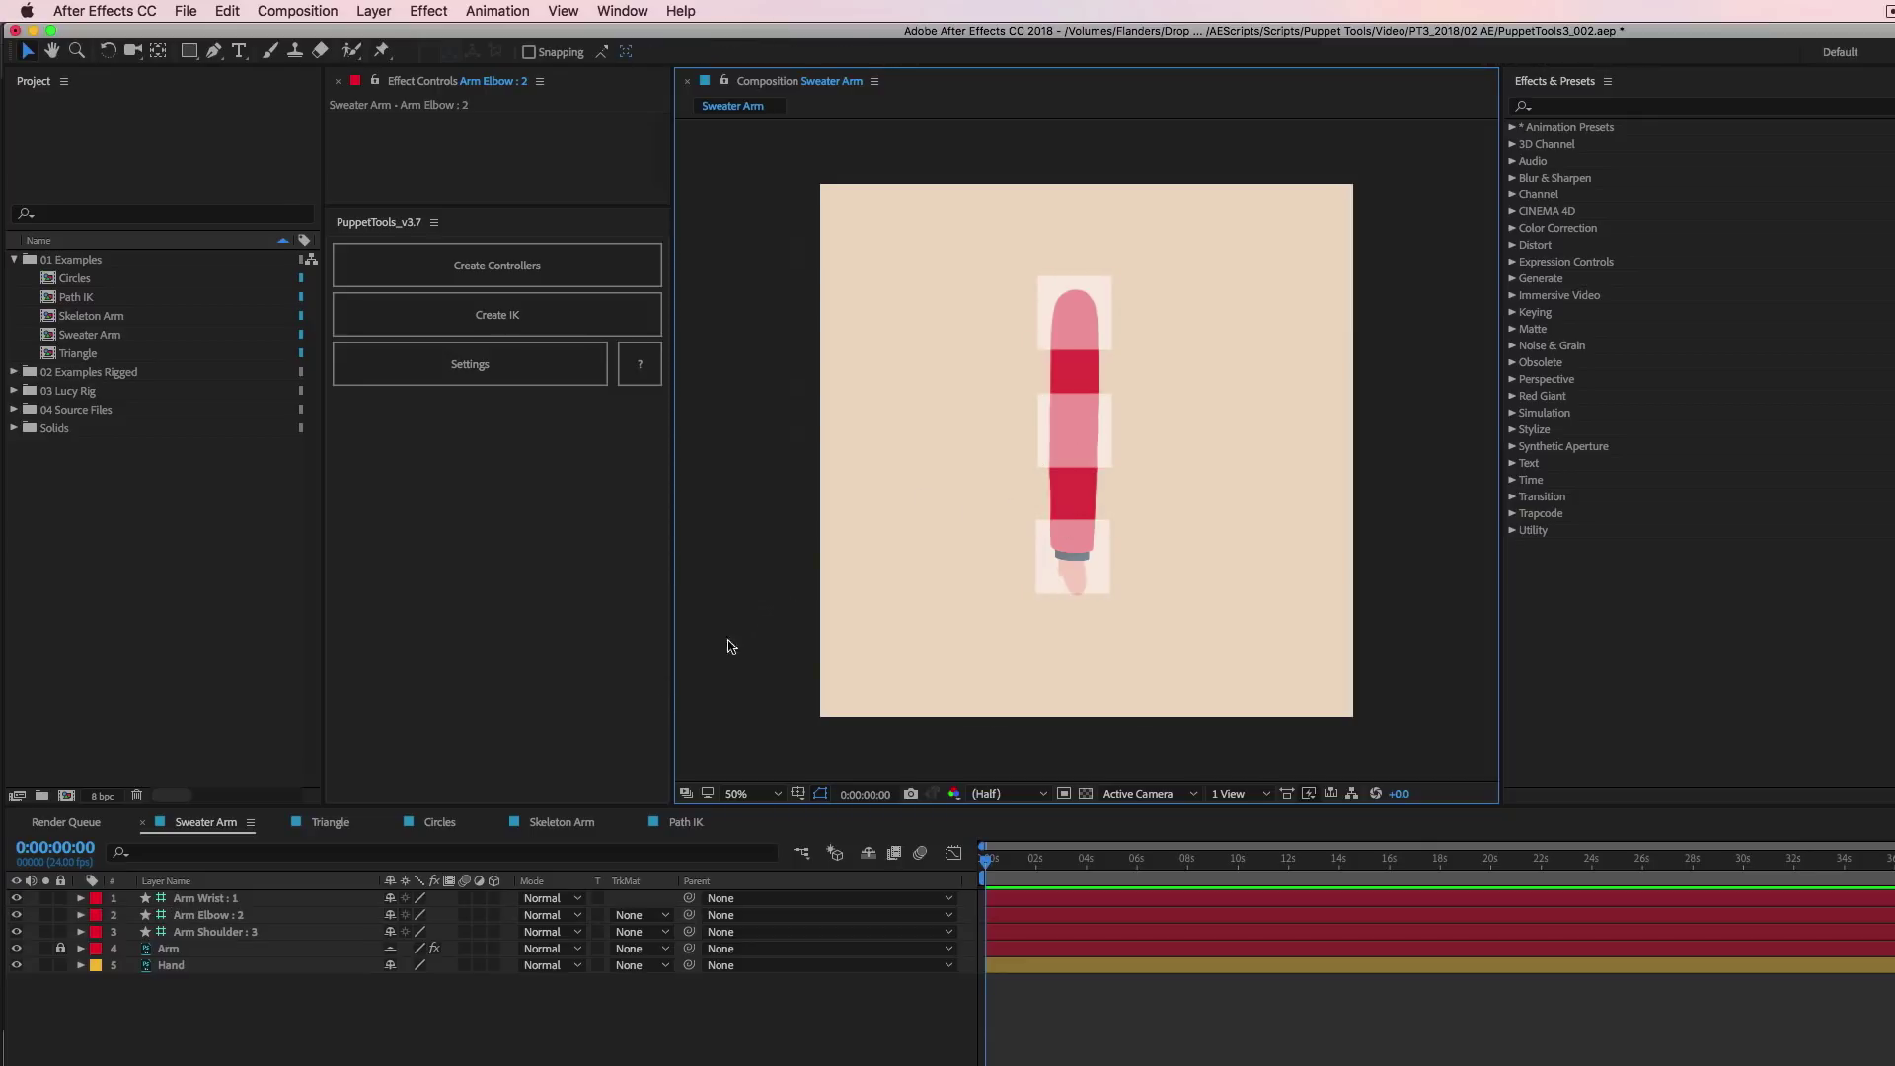
Hide the wrist, elbow and shoulder controller layers and the Arm layer, and select the Hand layer.
left_click_drag(17, 902, 19, 950)
left_click(177, 966)
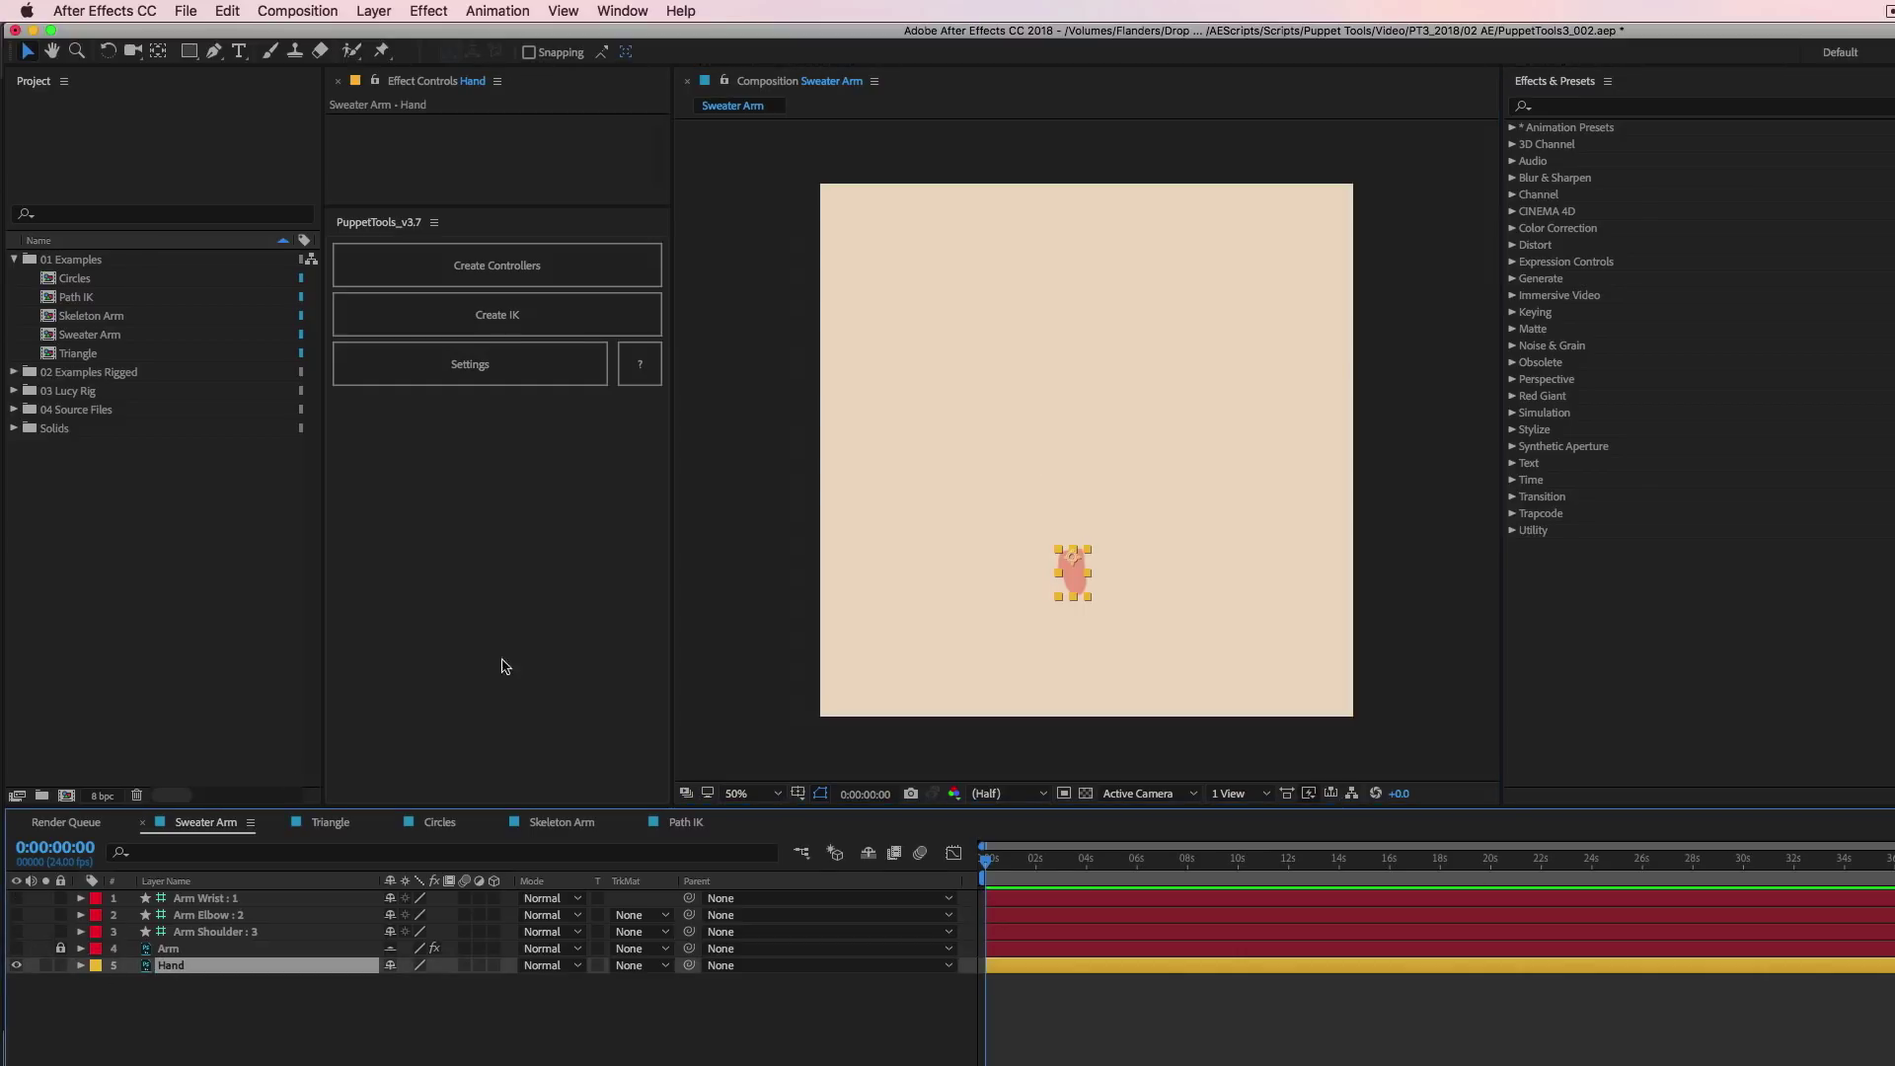
left_click(1074, 584)
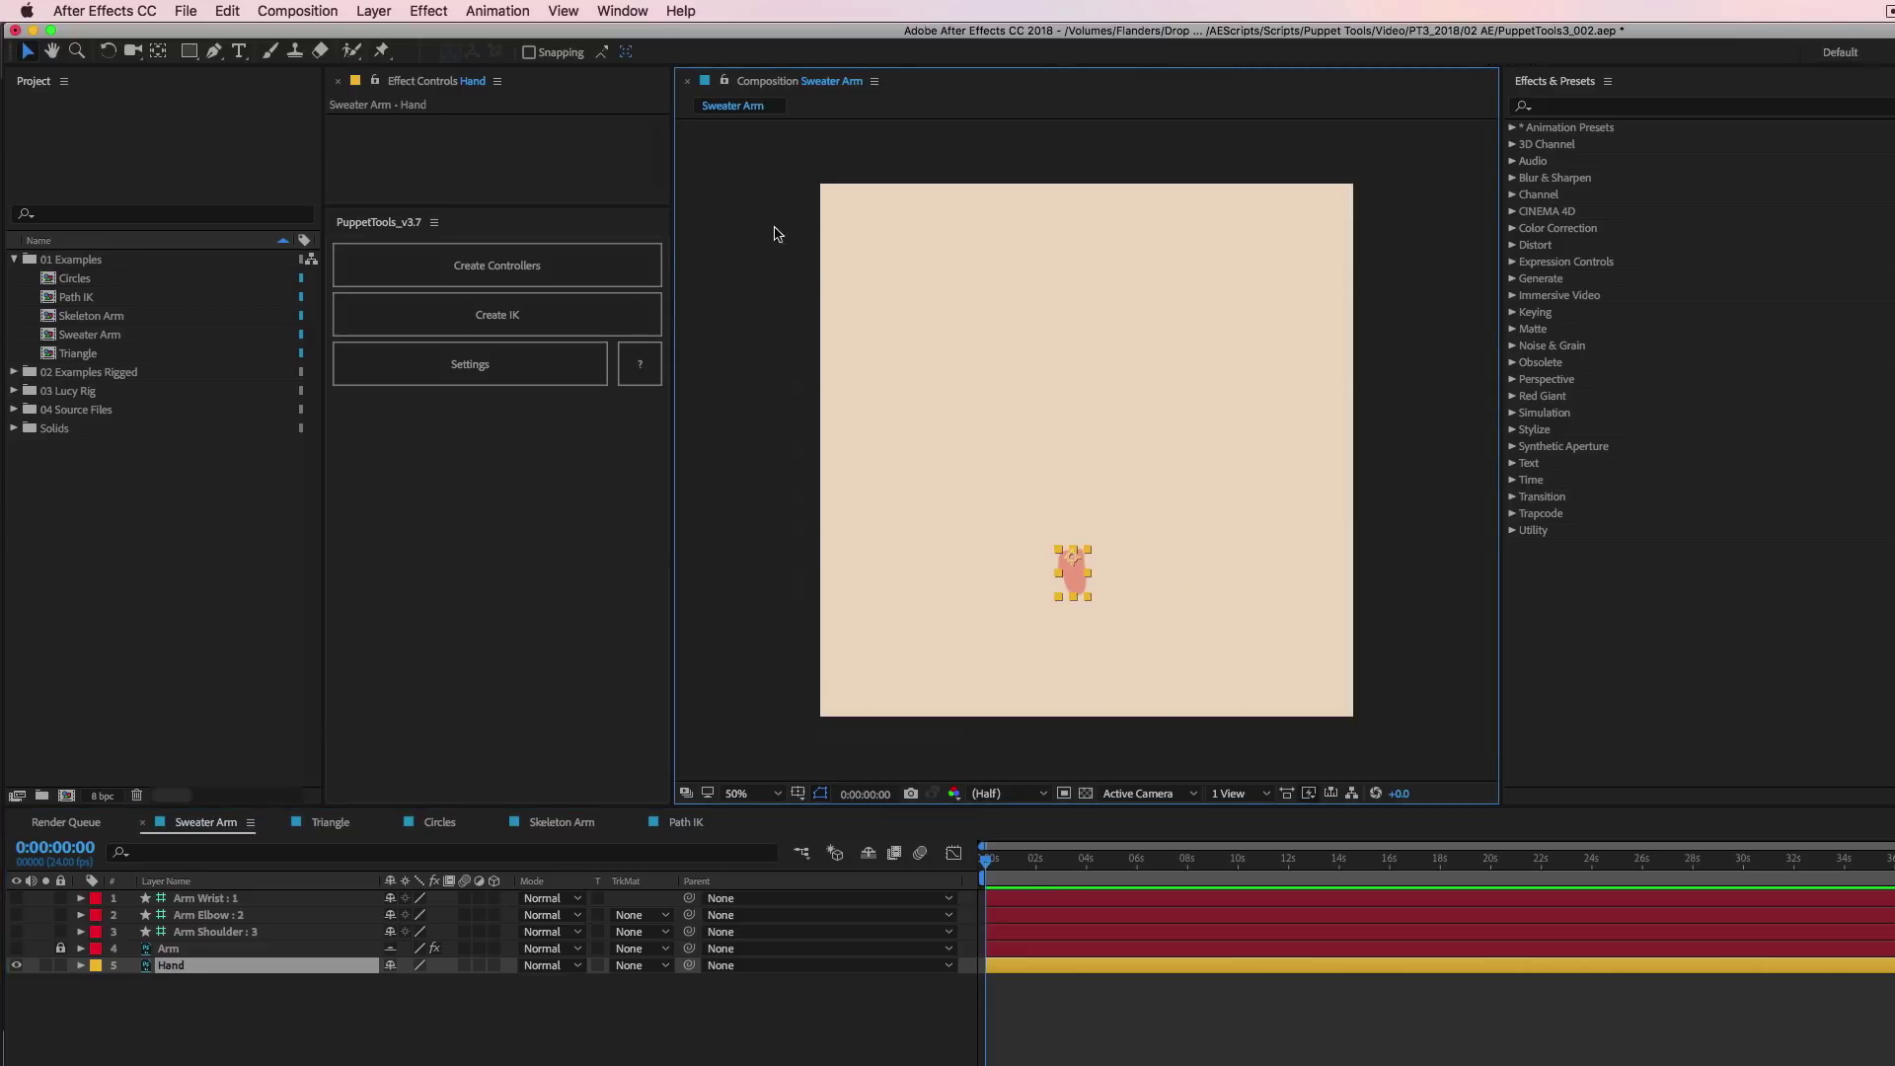
Create a controller for the Hand layer, test-move it, and undo both the moves and the controller.
left_click(522, 268)
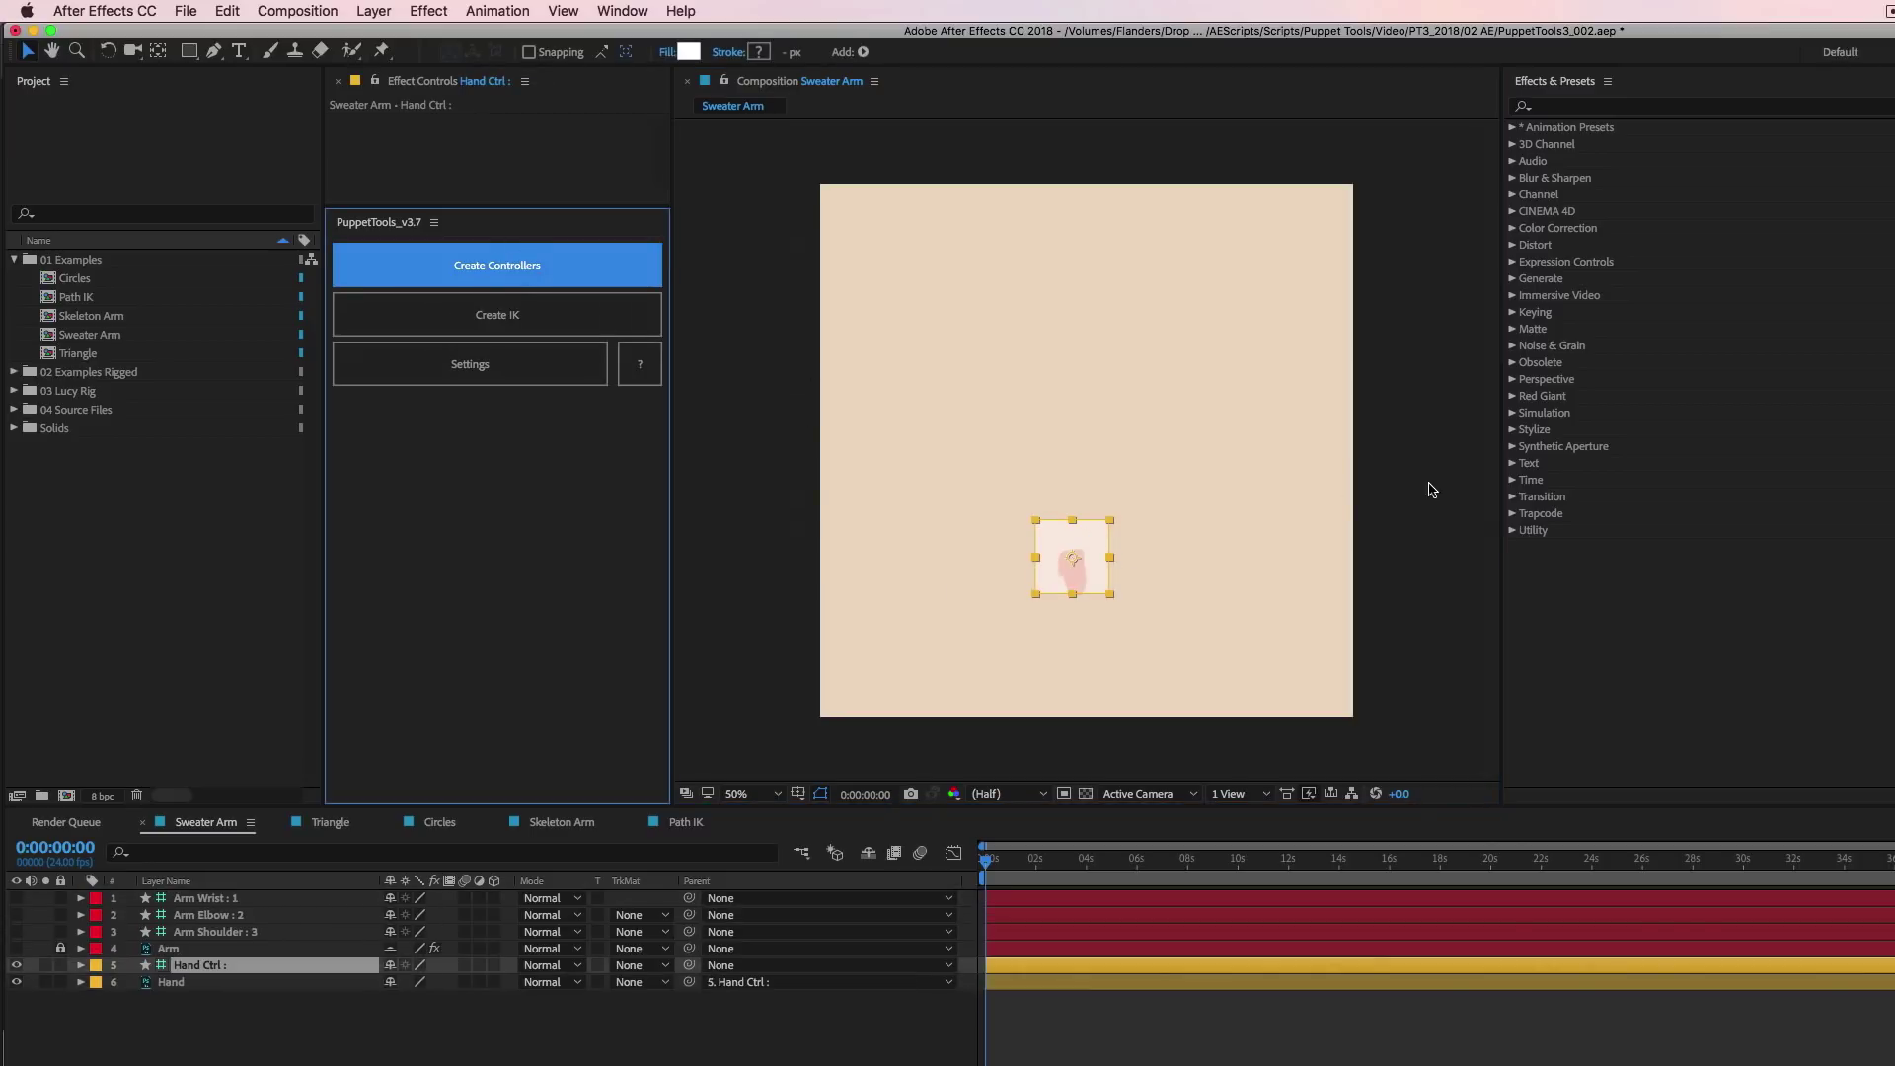
left_click_drag(1086, 549, 1151, 474)
key("super+z")
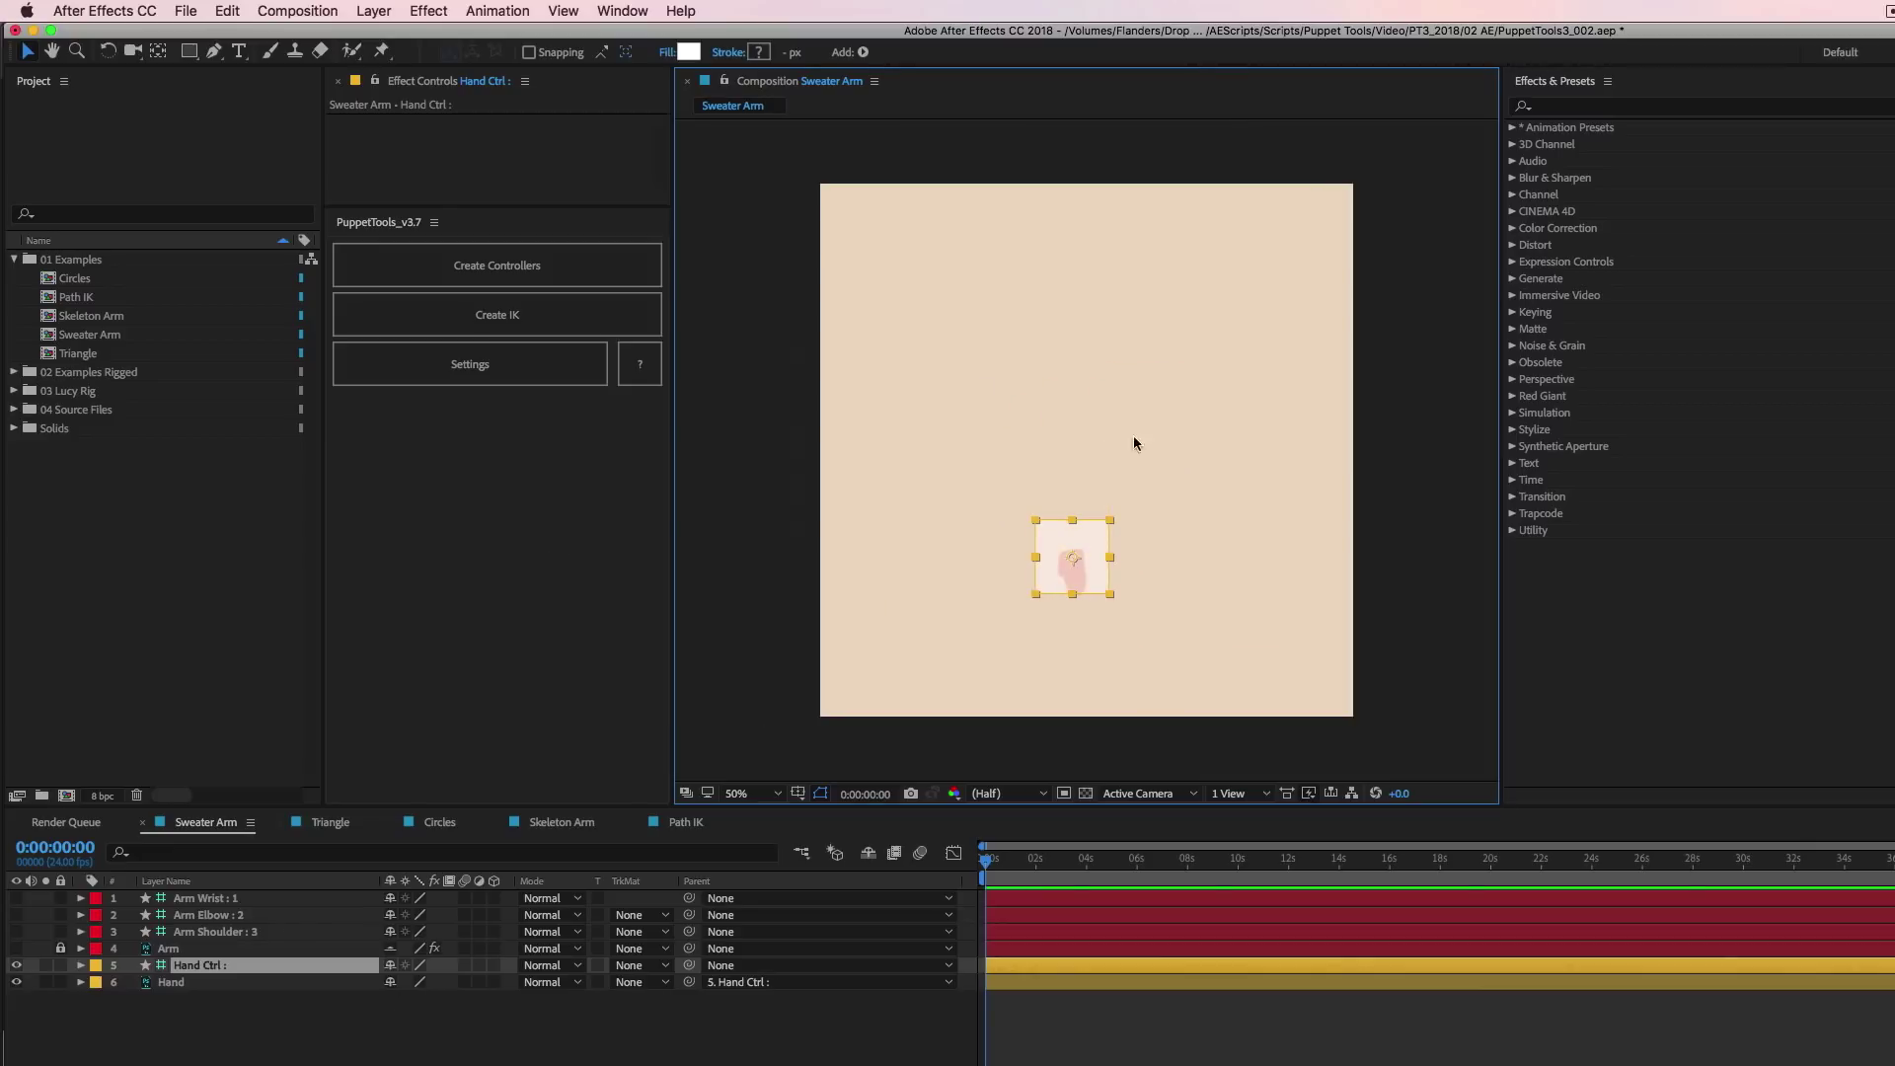
left_click_drag(1073, 555, 1116, 523)
key("super+z")
key("super+z")
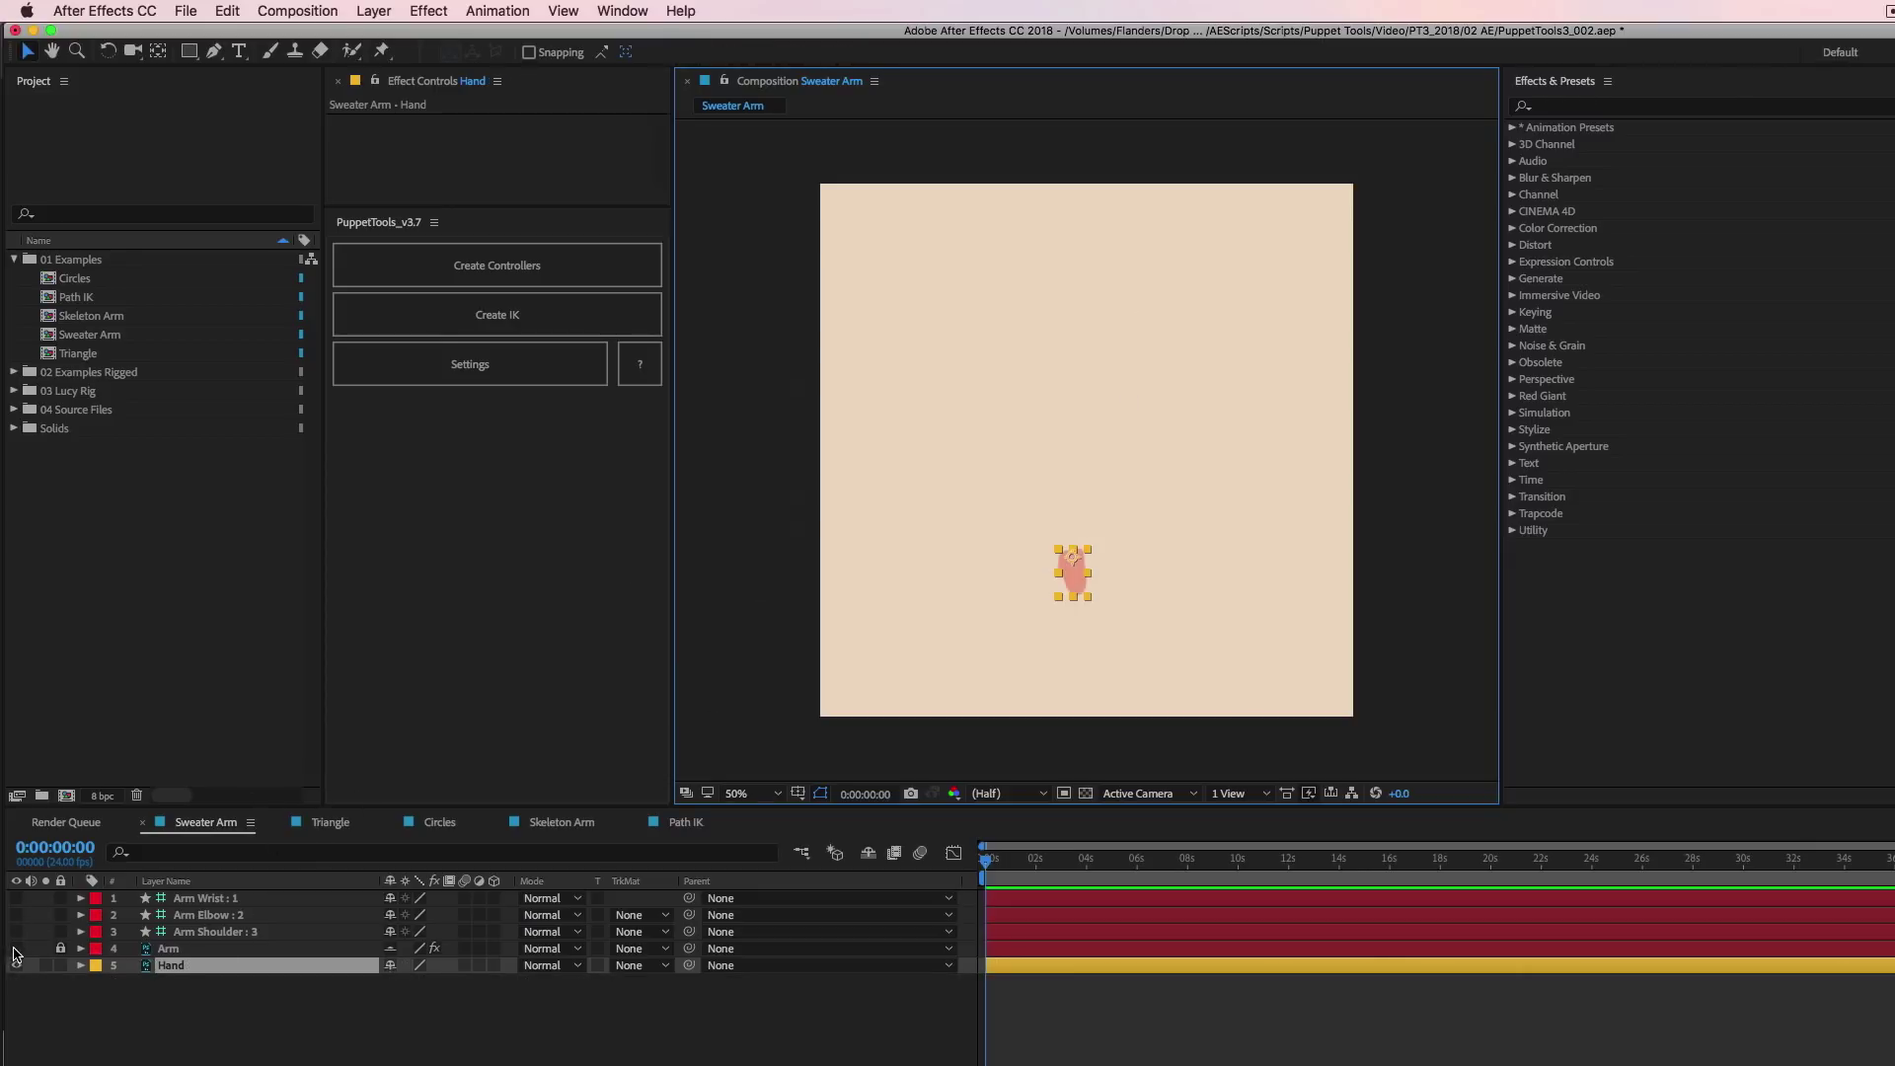
Make the Arm layer visible again, then switch to the Triangle composition and select its Triangle layer.
left_click(15, 948)
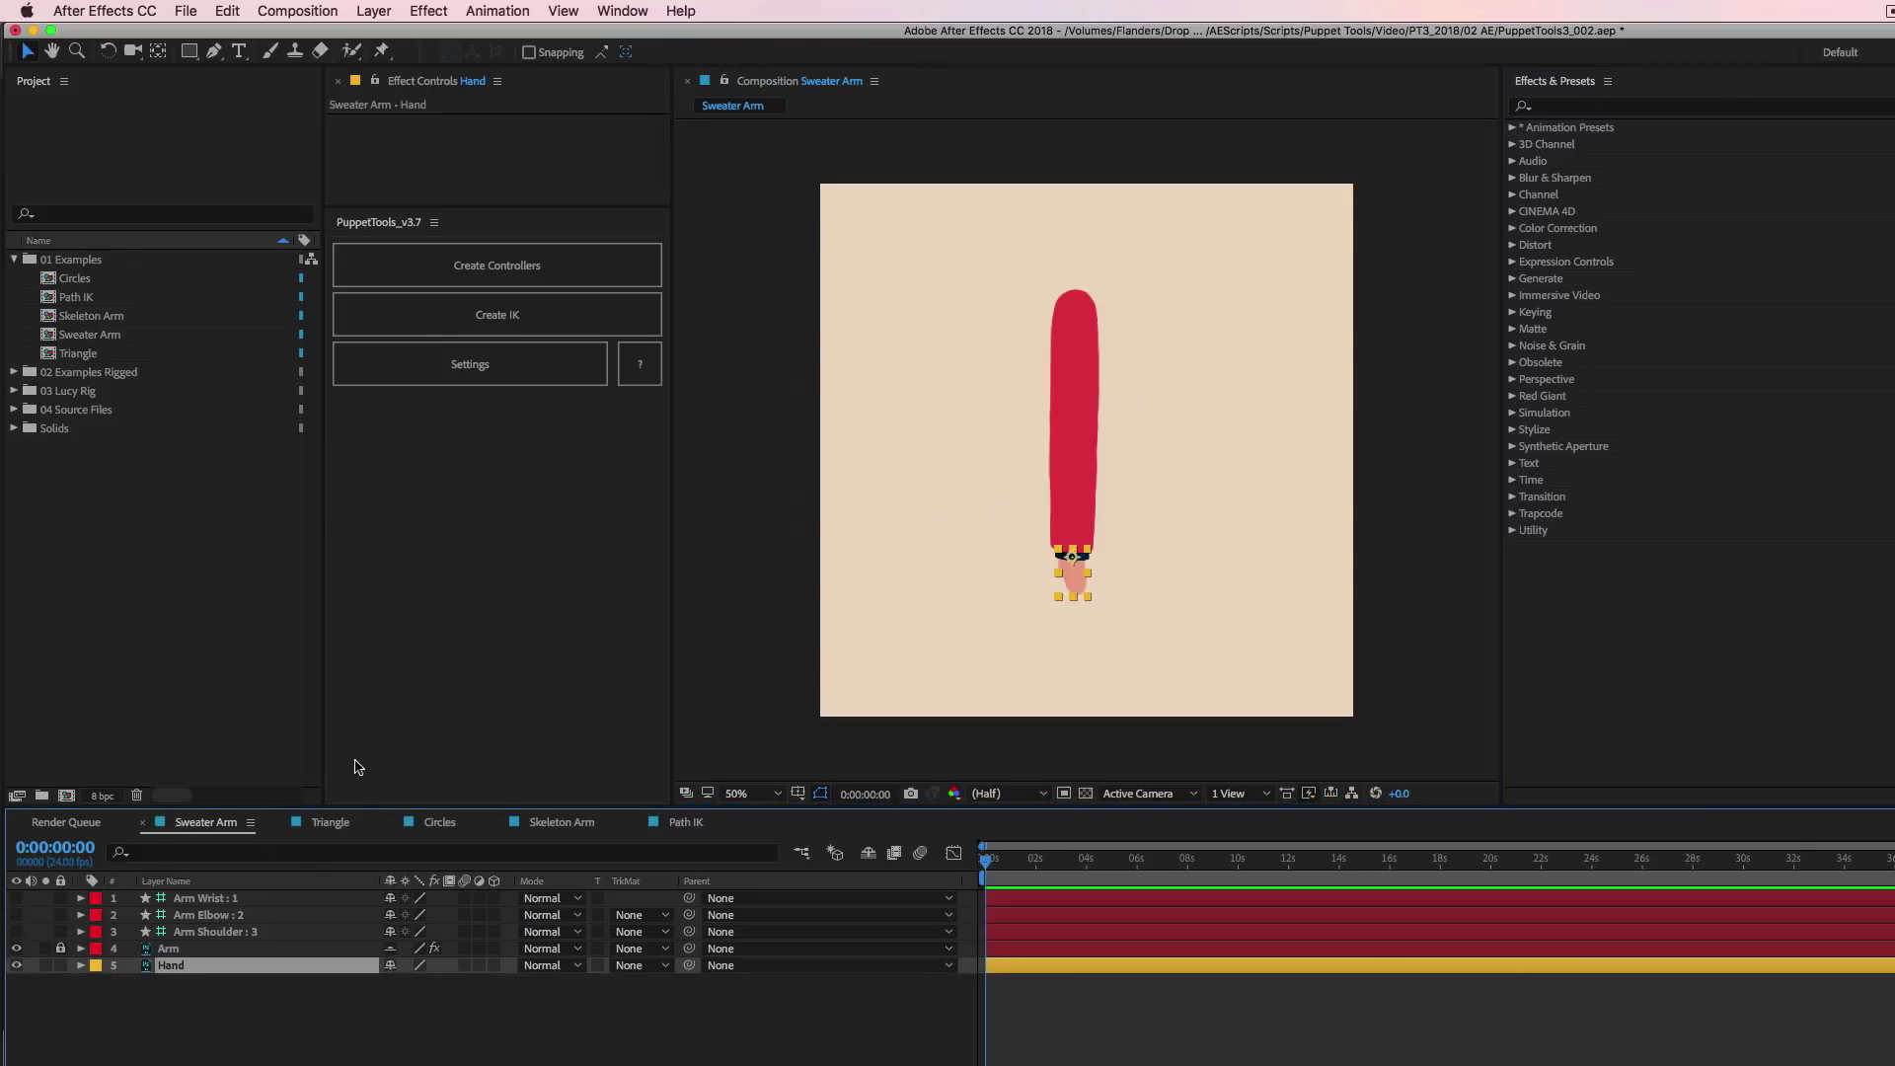
left_click(332, 824)
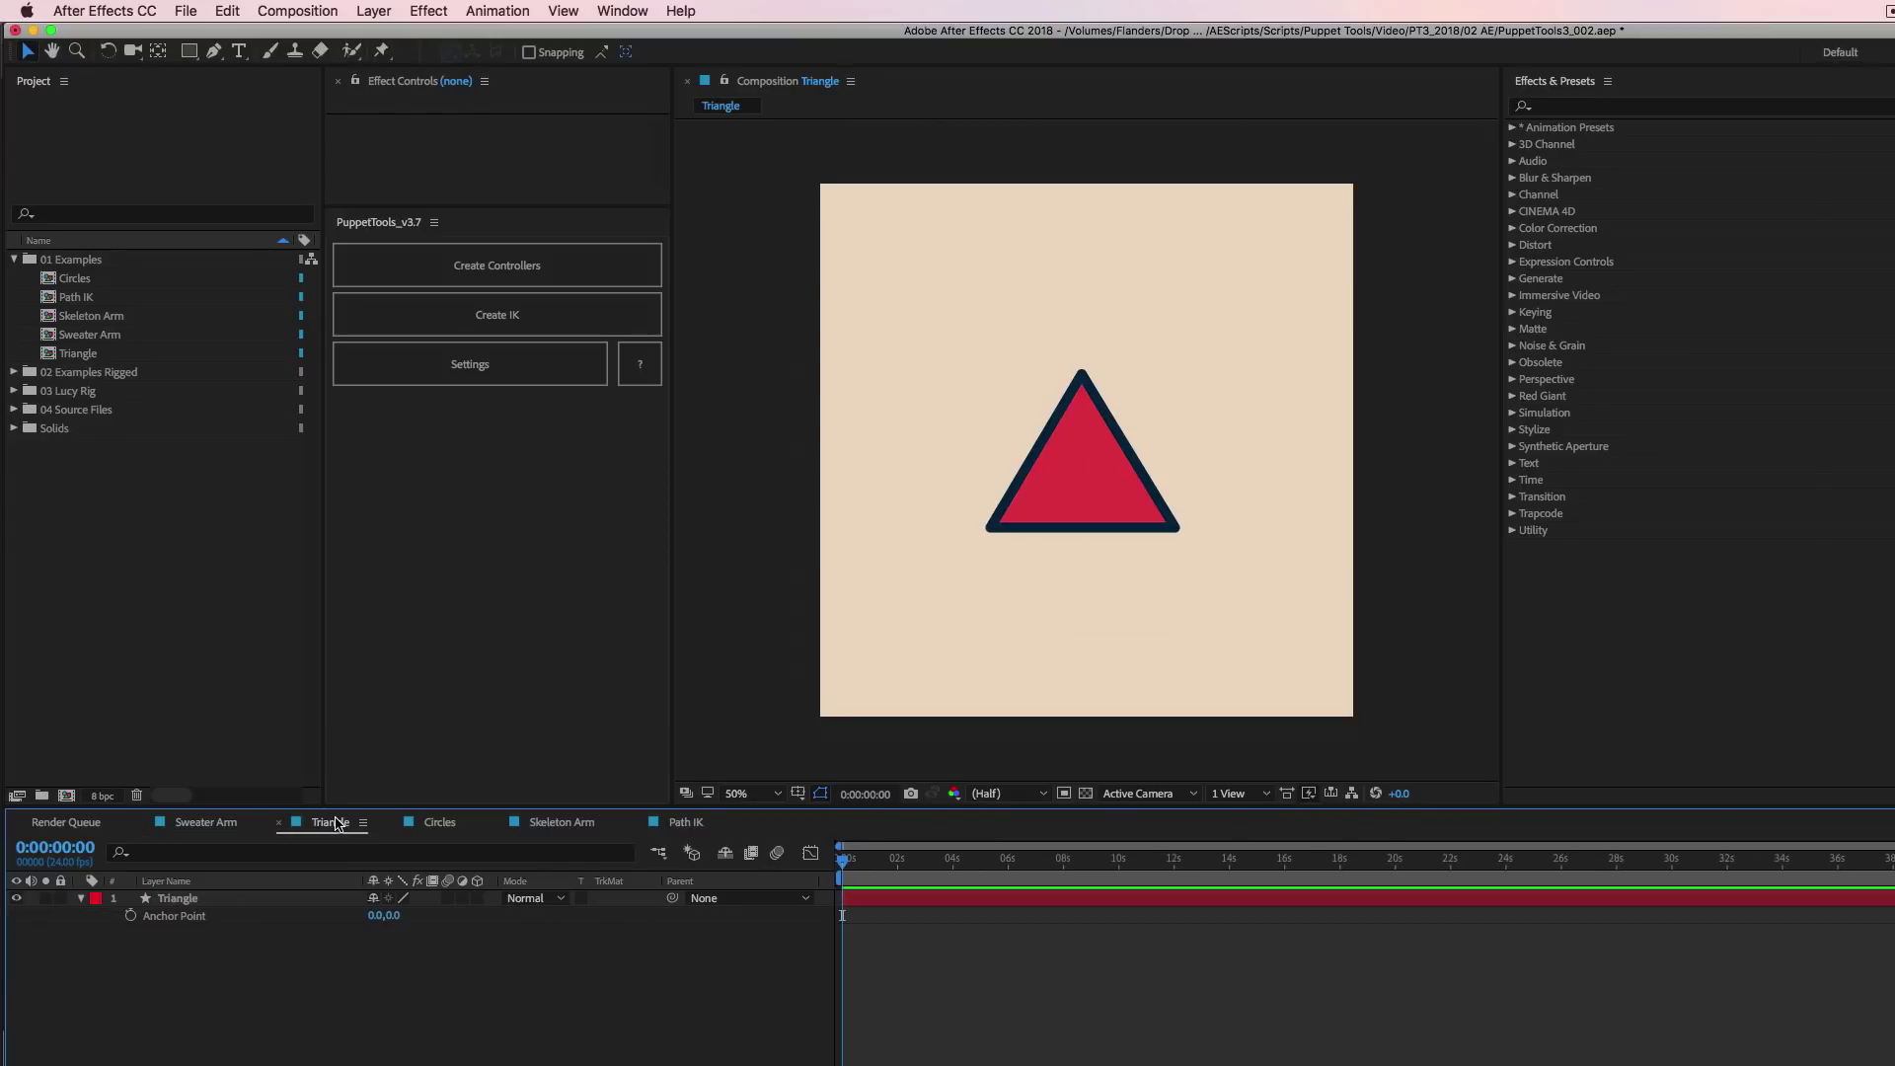
left_click(230, 902)
left_click(237, 898)
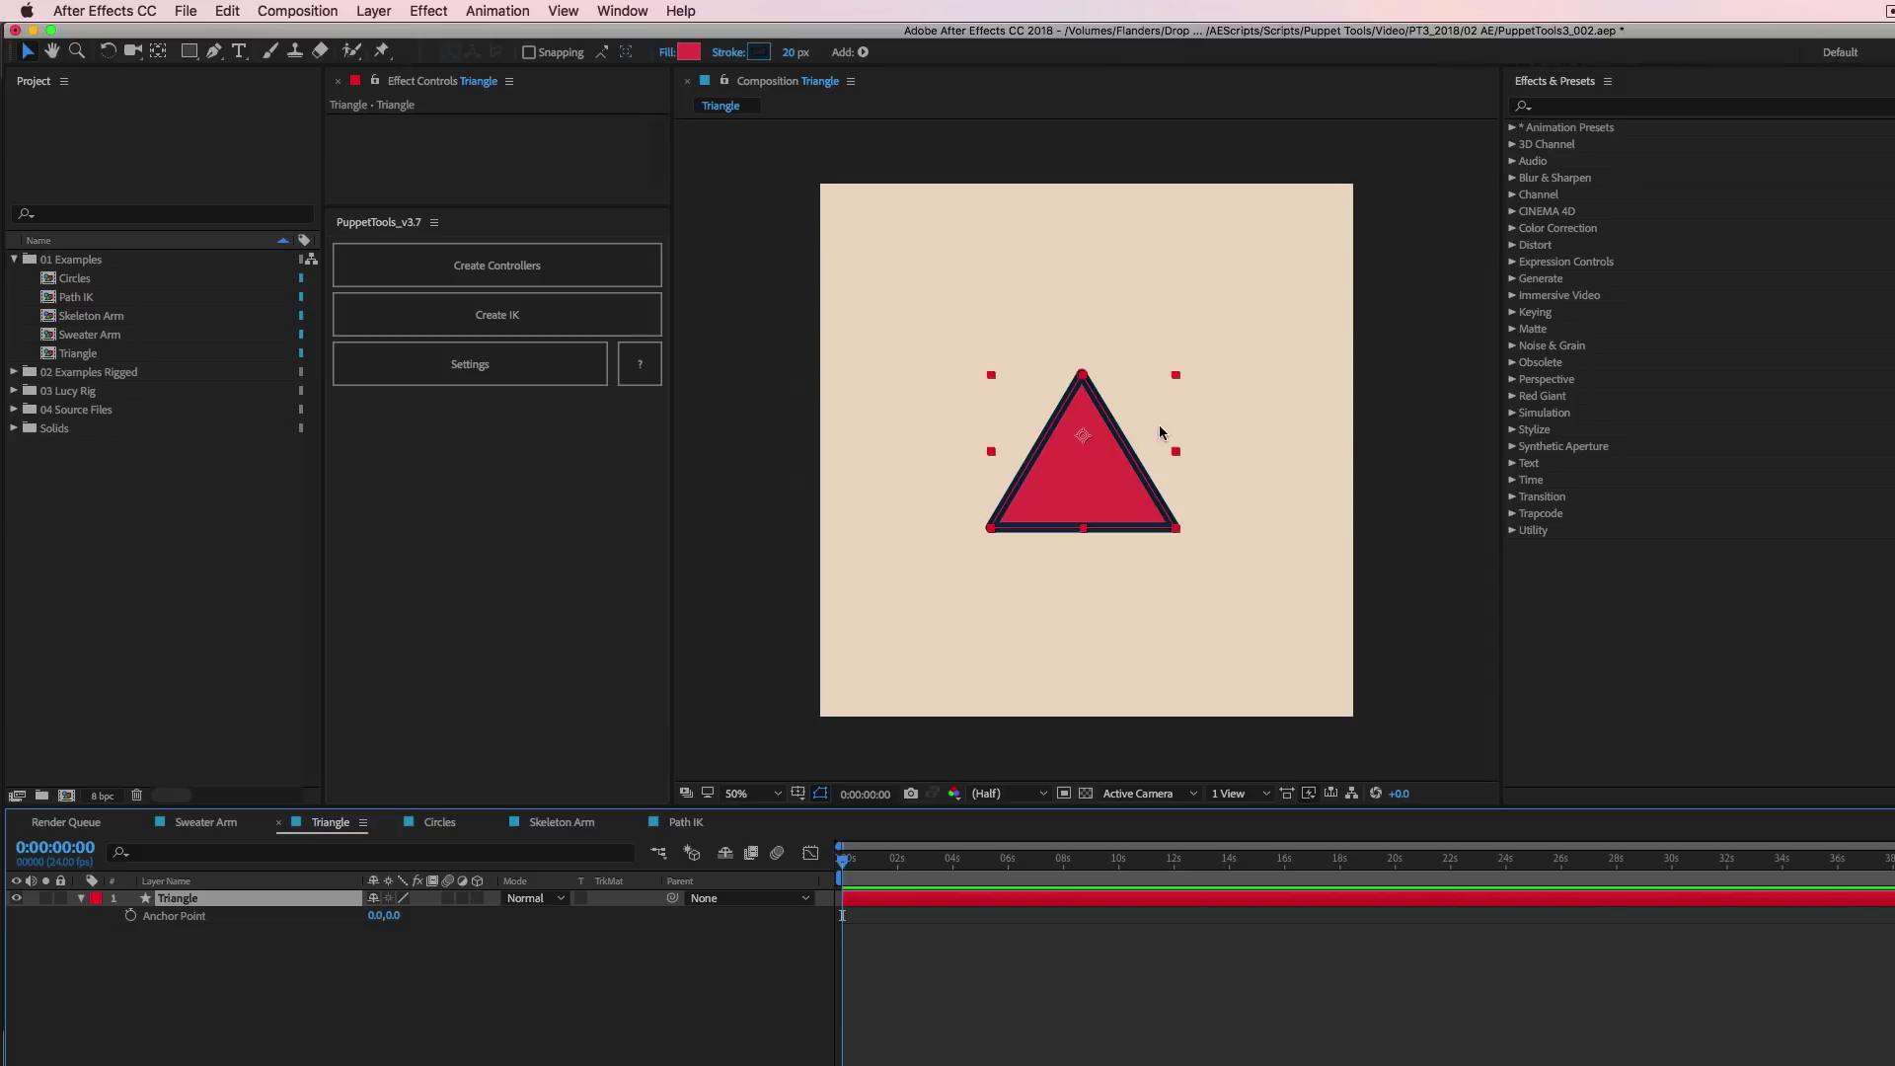
Create PuppetTools controllers for the vertices of the Triangle layer's Whatever Path using its Path property.
key("super+shift+a")
left_click(191, 899)
left_click(82, 900)
left_click(80, 900)
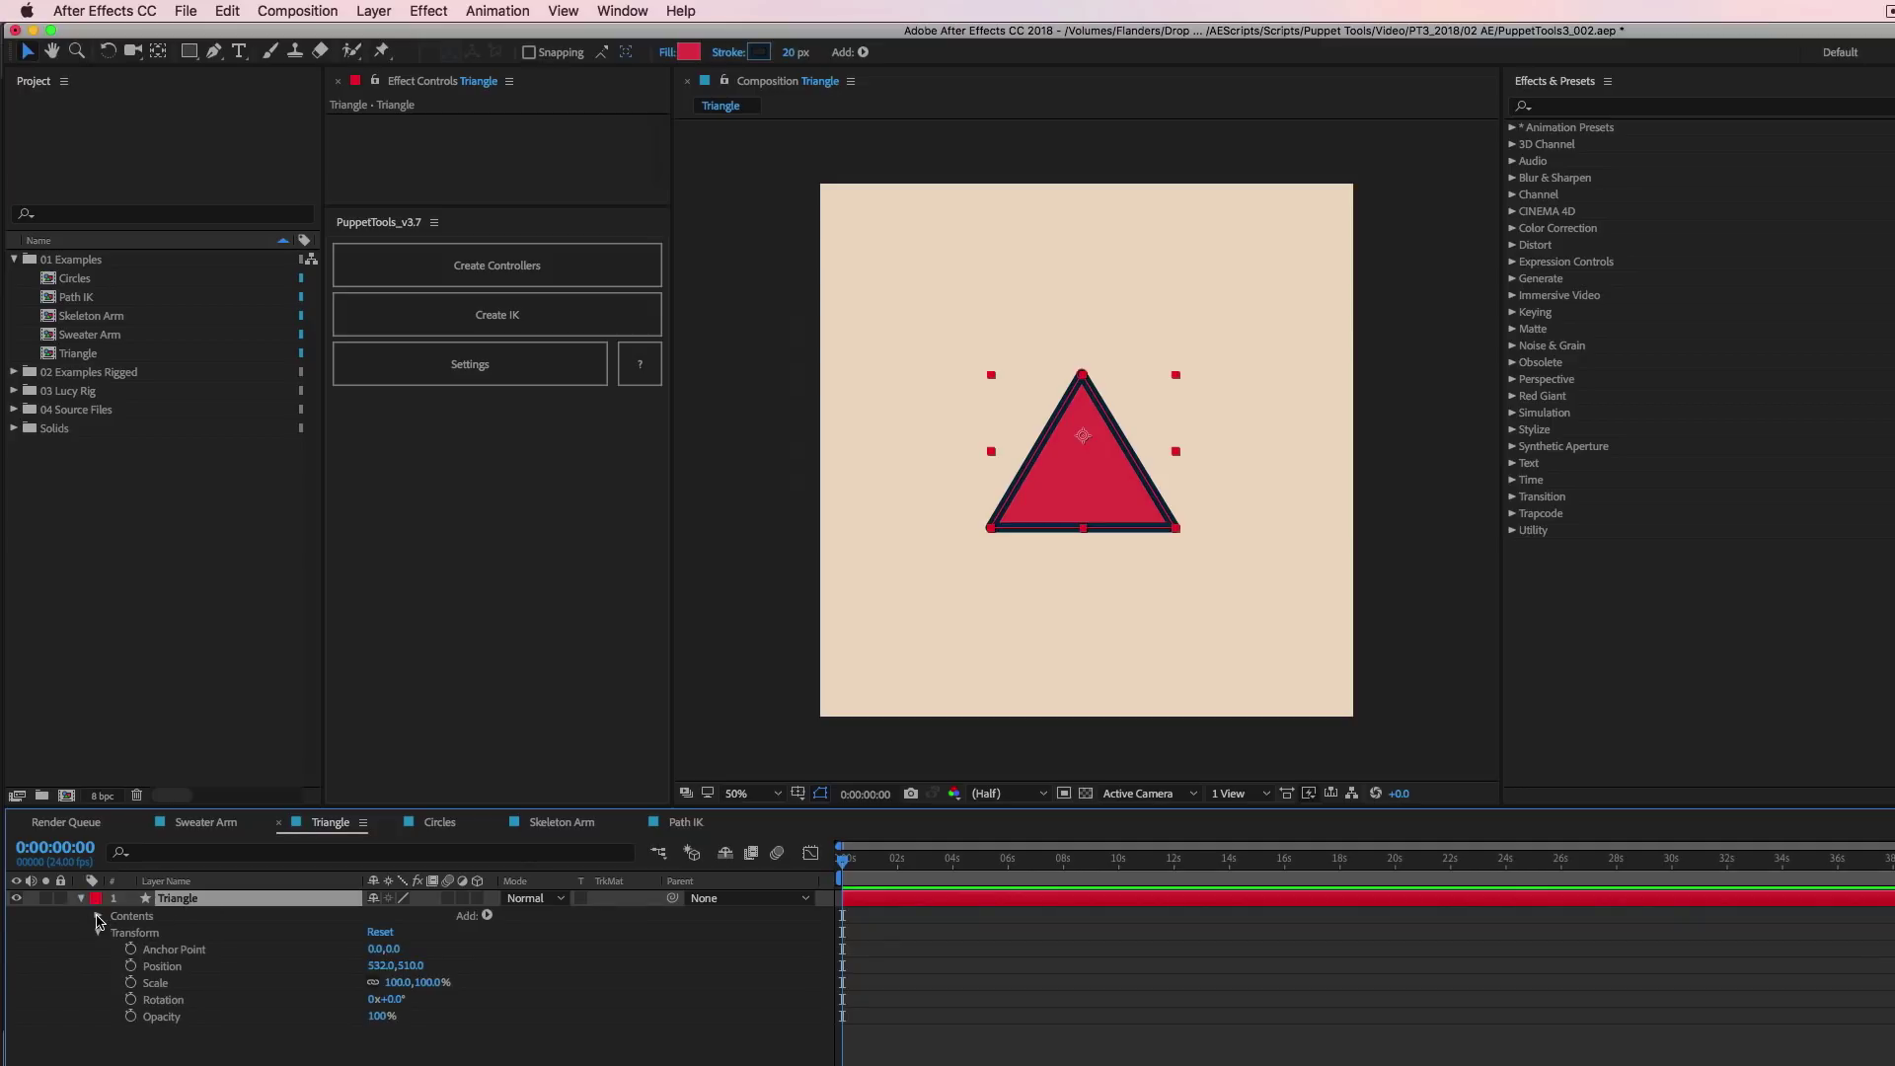
left_click(97, 917)
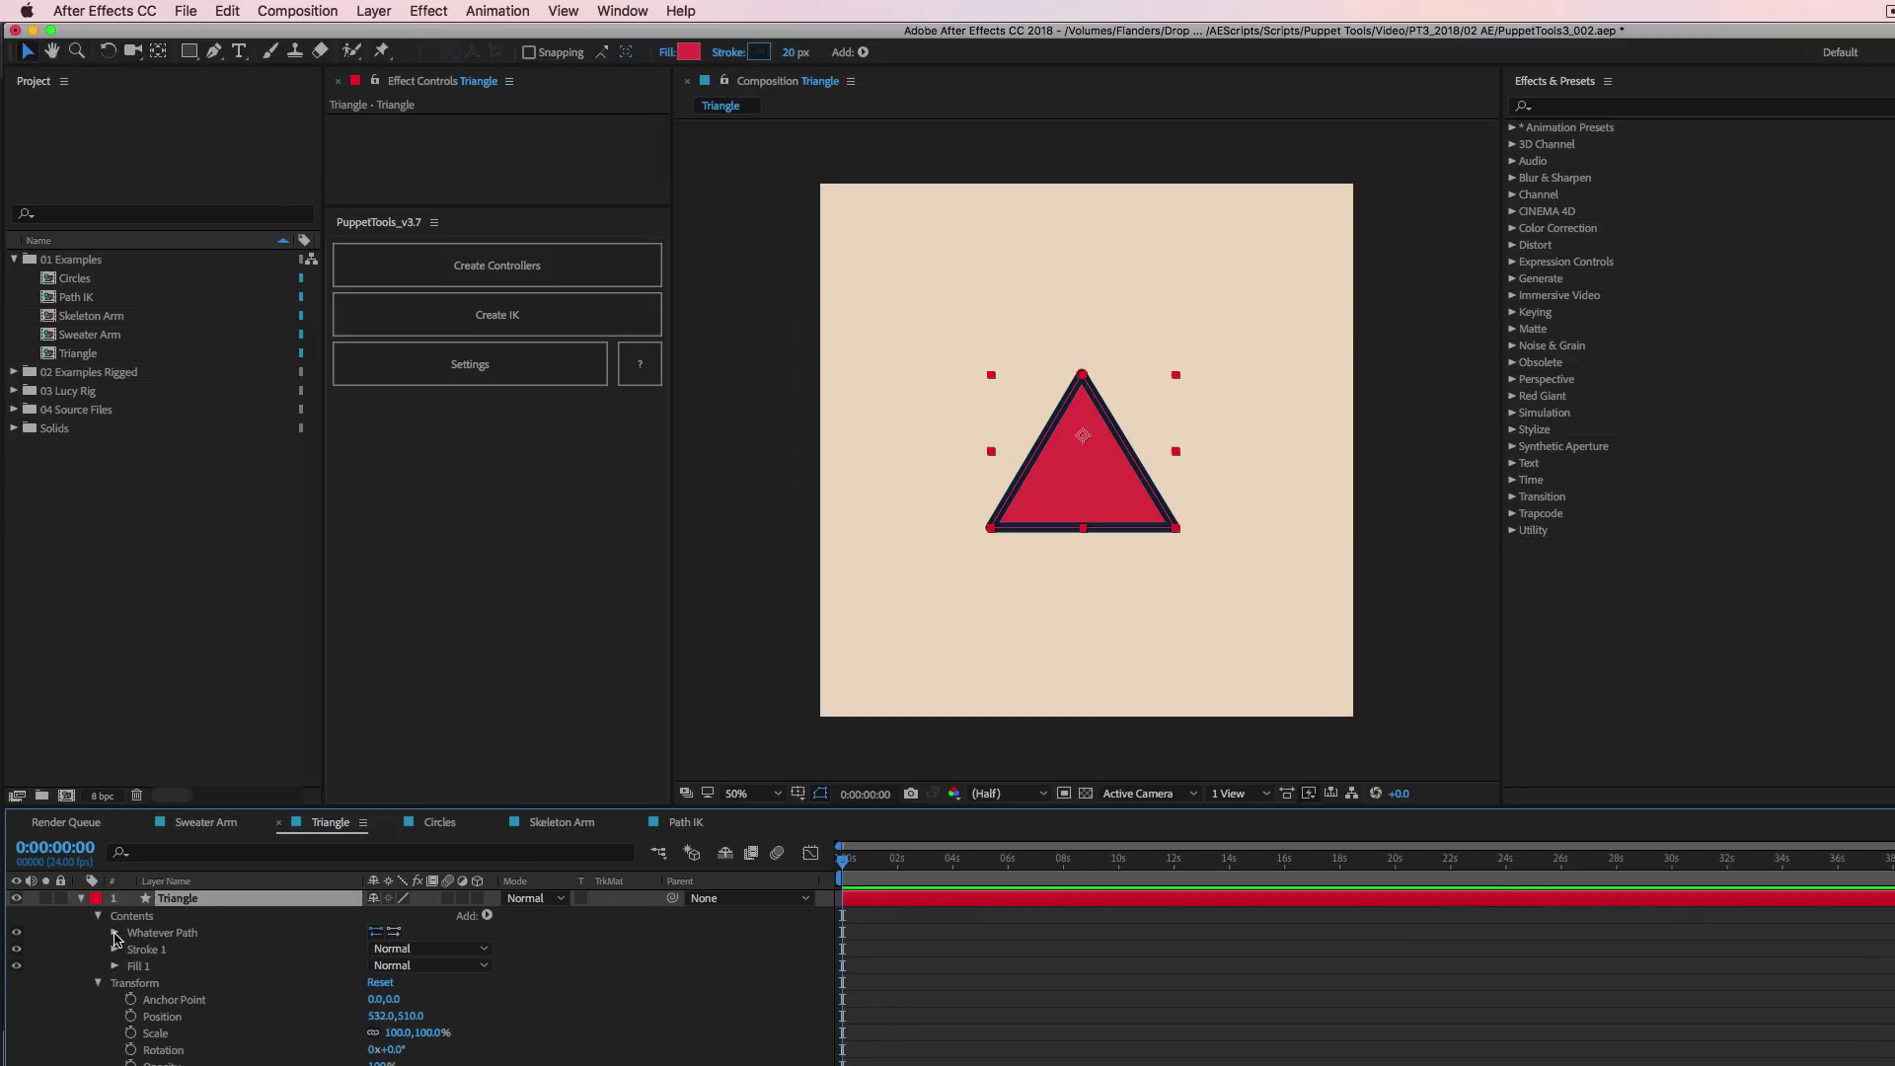
left_click(115, 934)
left_click(170, 951)
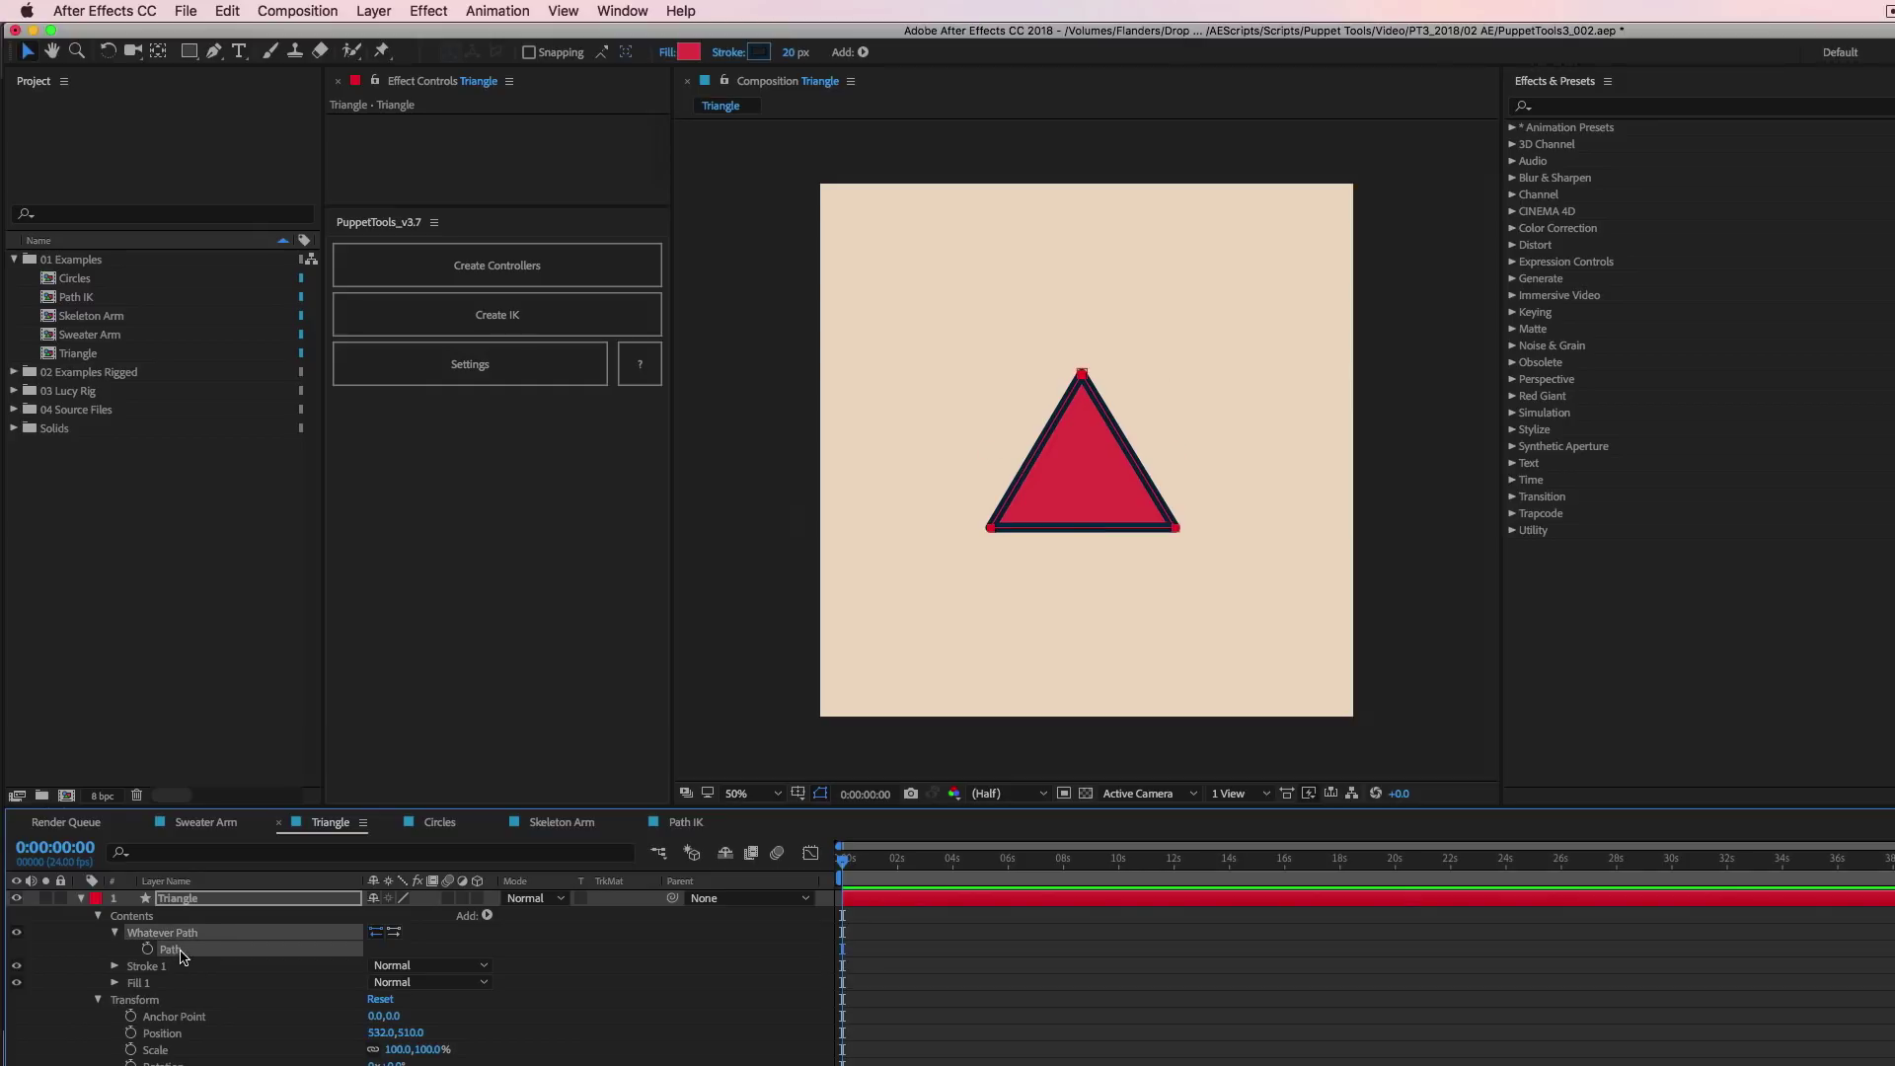
left_click(530, 265)
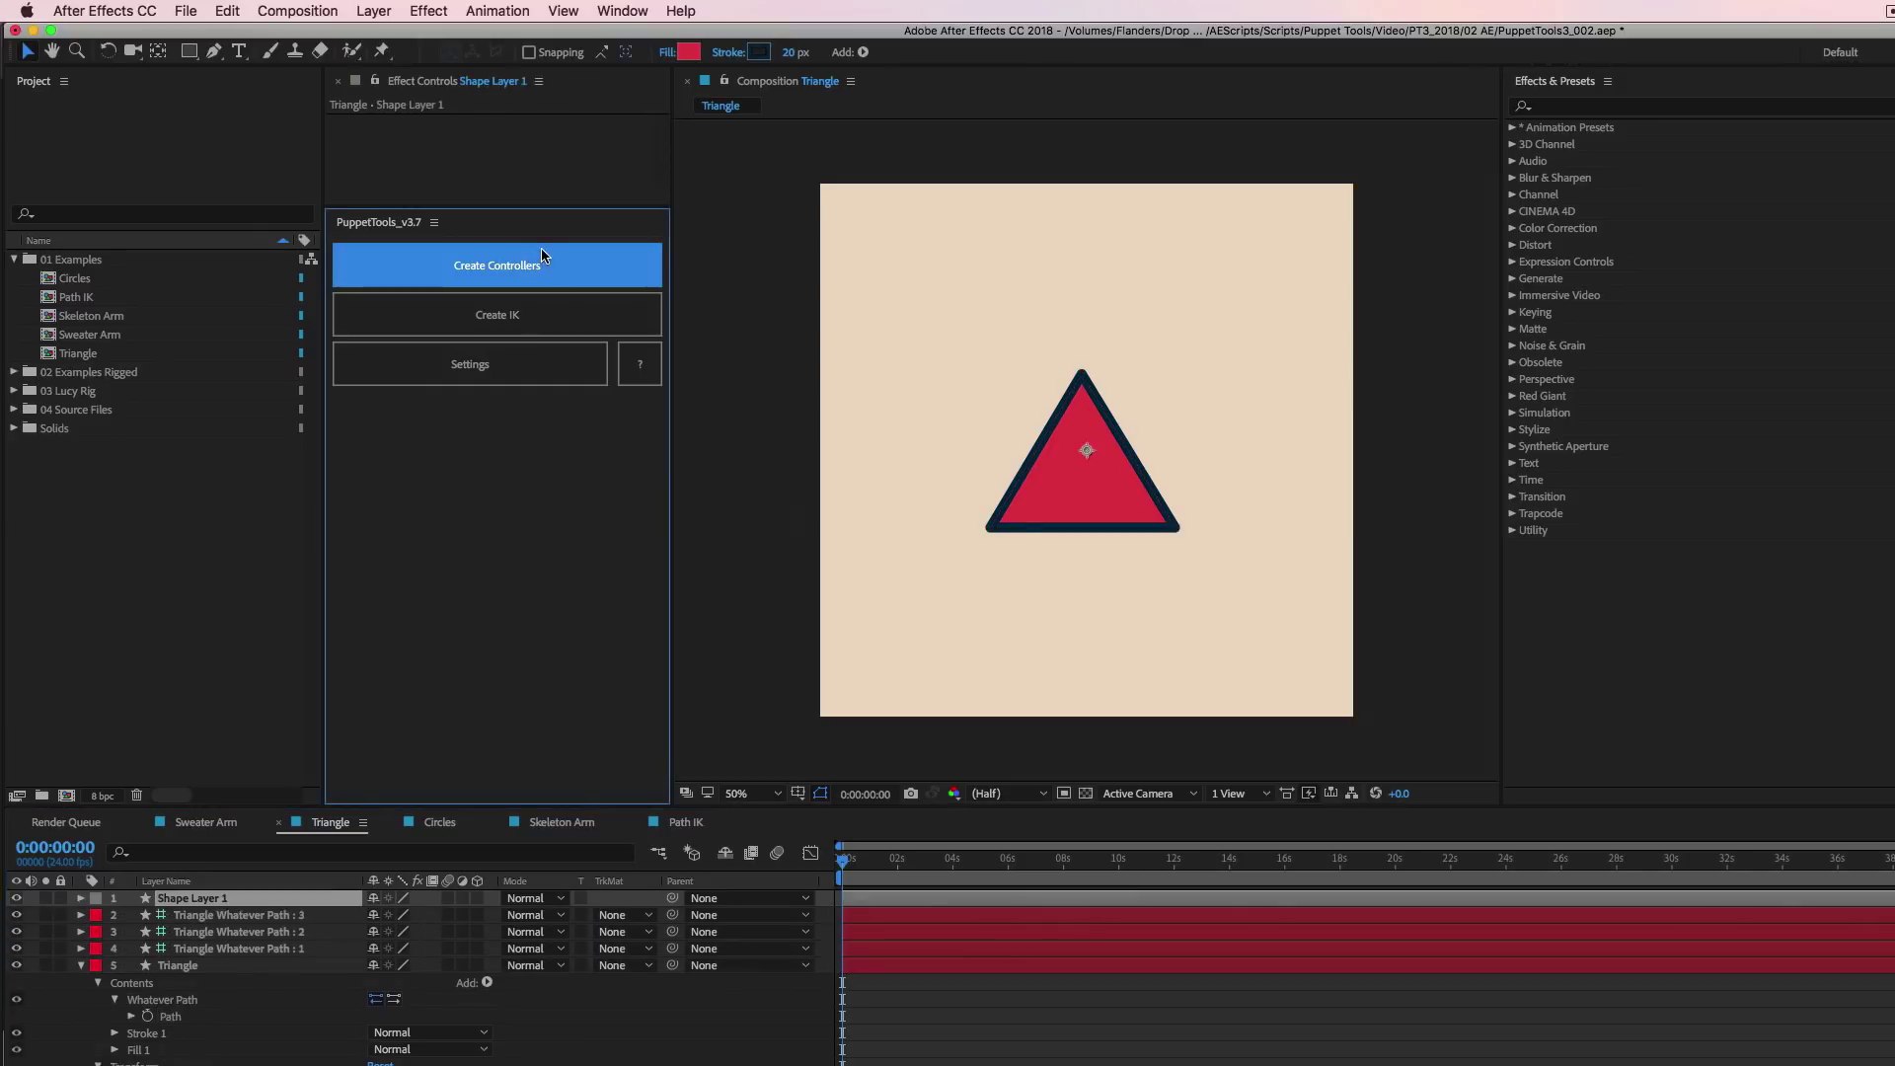
Try reshaping the triangle by moving its three vertex controllers around, undoing all the moves.
left_click_drag(1086, 373, 1016, 287)
left_click_drag(1007, 533, 927, 584)
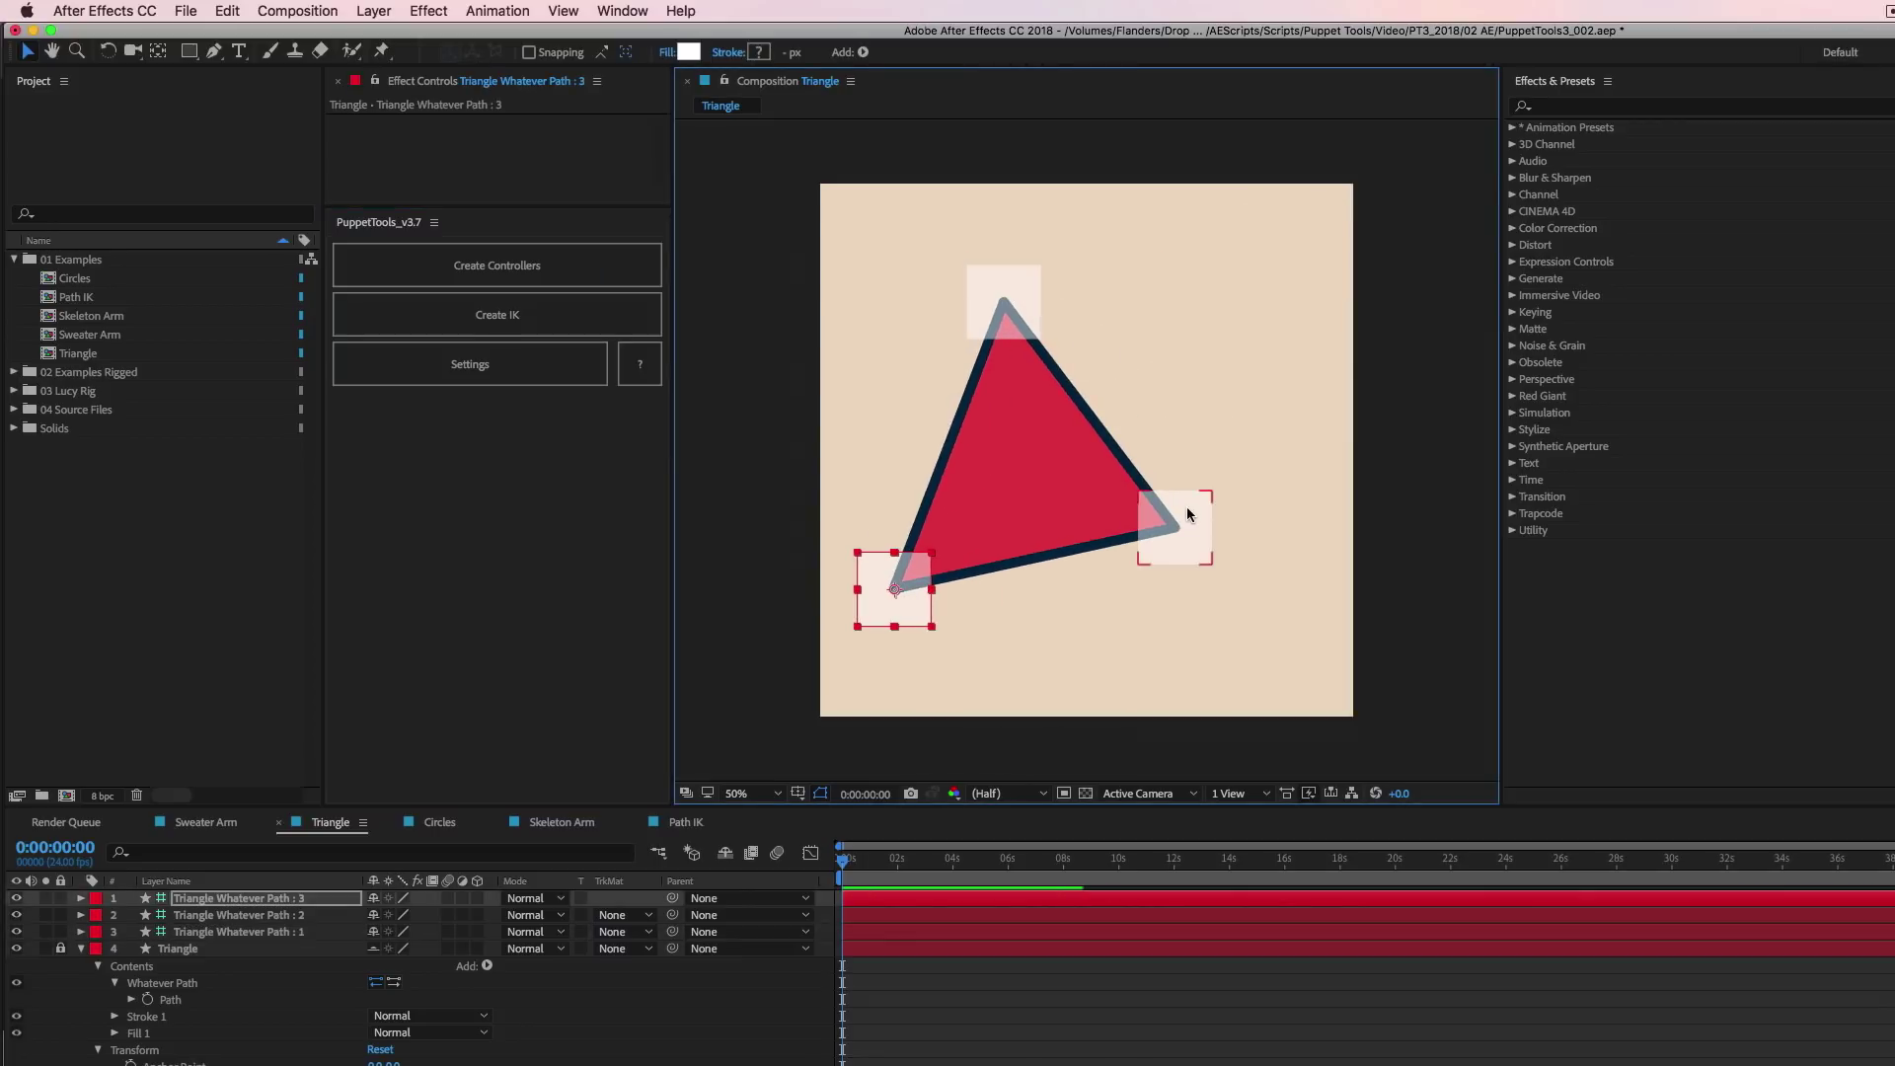
left_click_drag(1189, 513, 1283, 592)
left_click_drag(1007, 296, 1192, 289)
key("super+z")
key("super+z")
key("super+z")
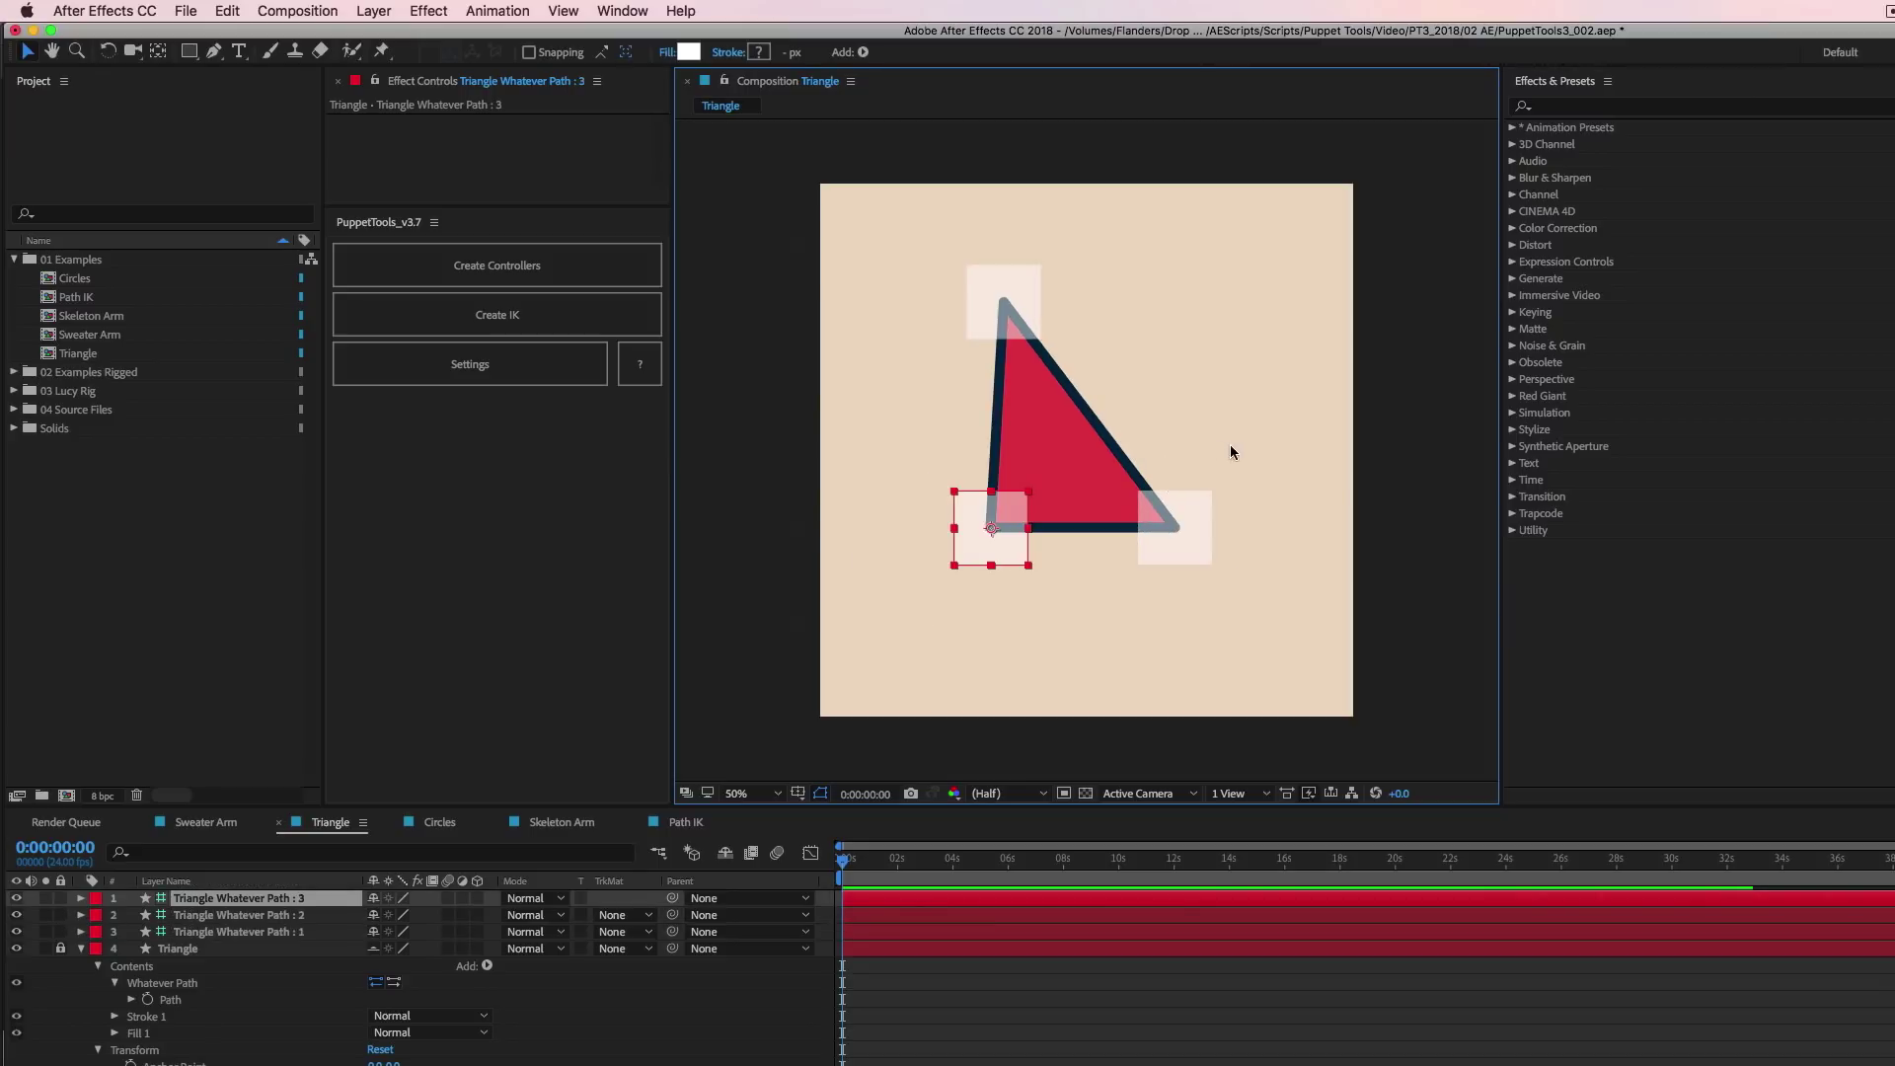
key("super+z")
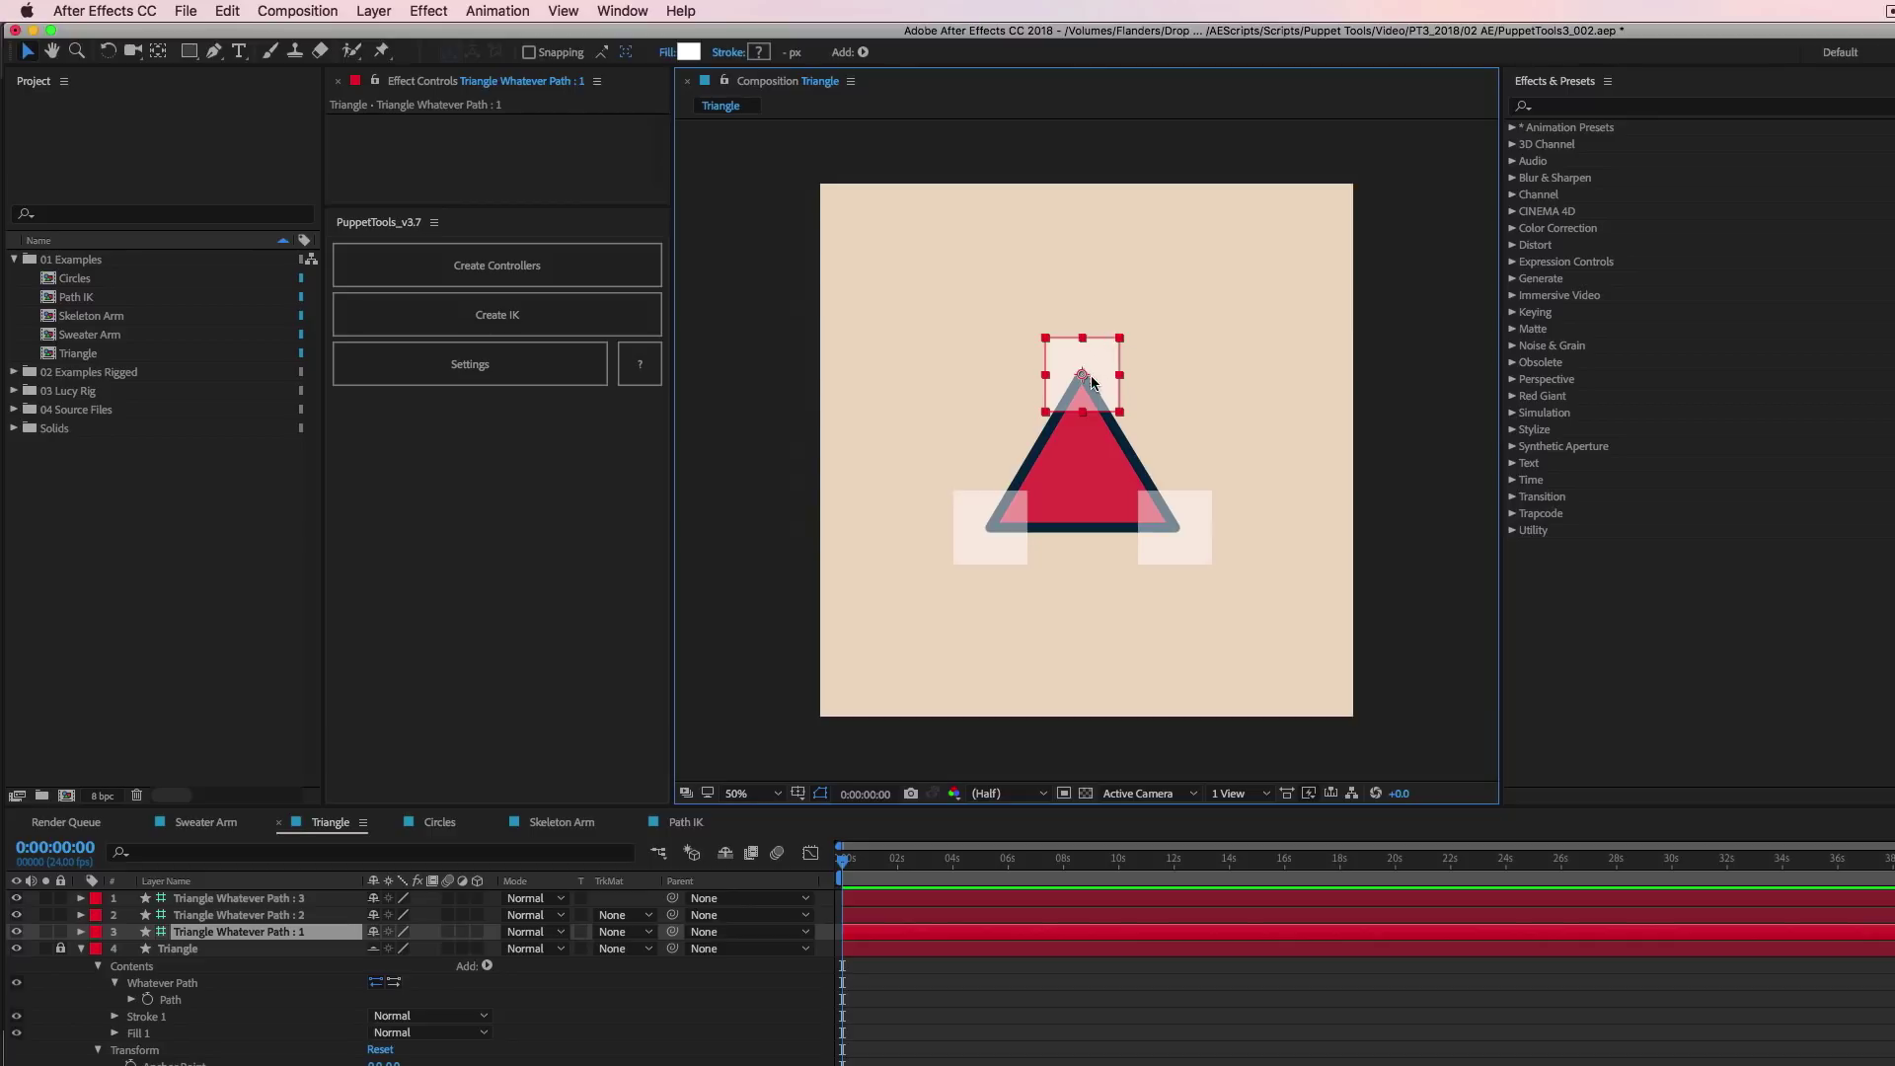
Try moving the triangle's top vertex controller up and to the right, undoing and repeating the move.
left_click_drag(1104, 358, 1150, 309)
key("super+z")
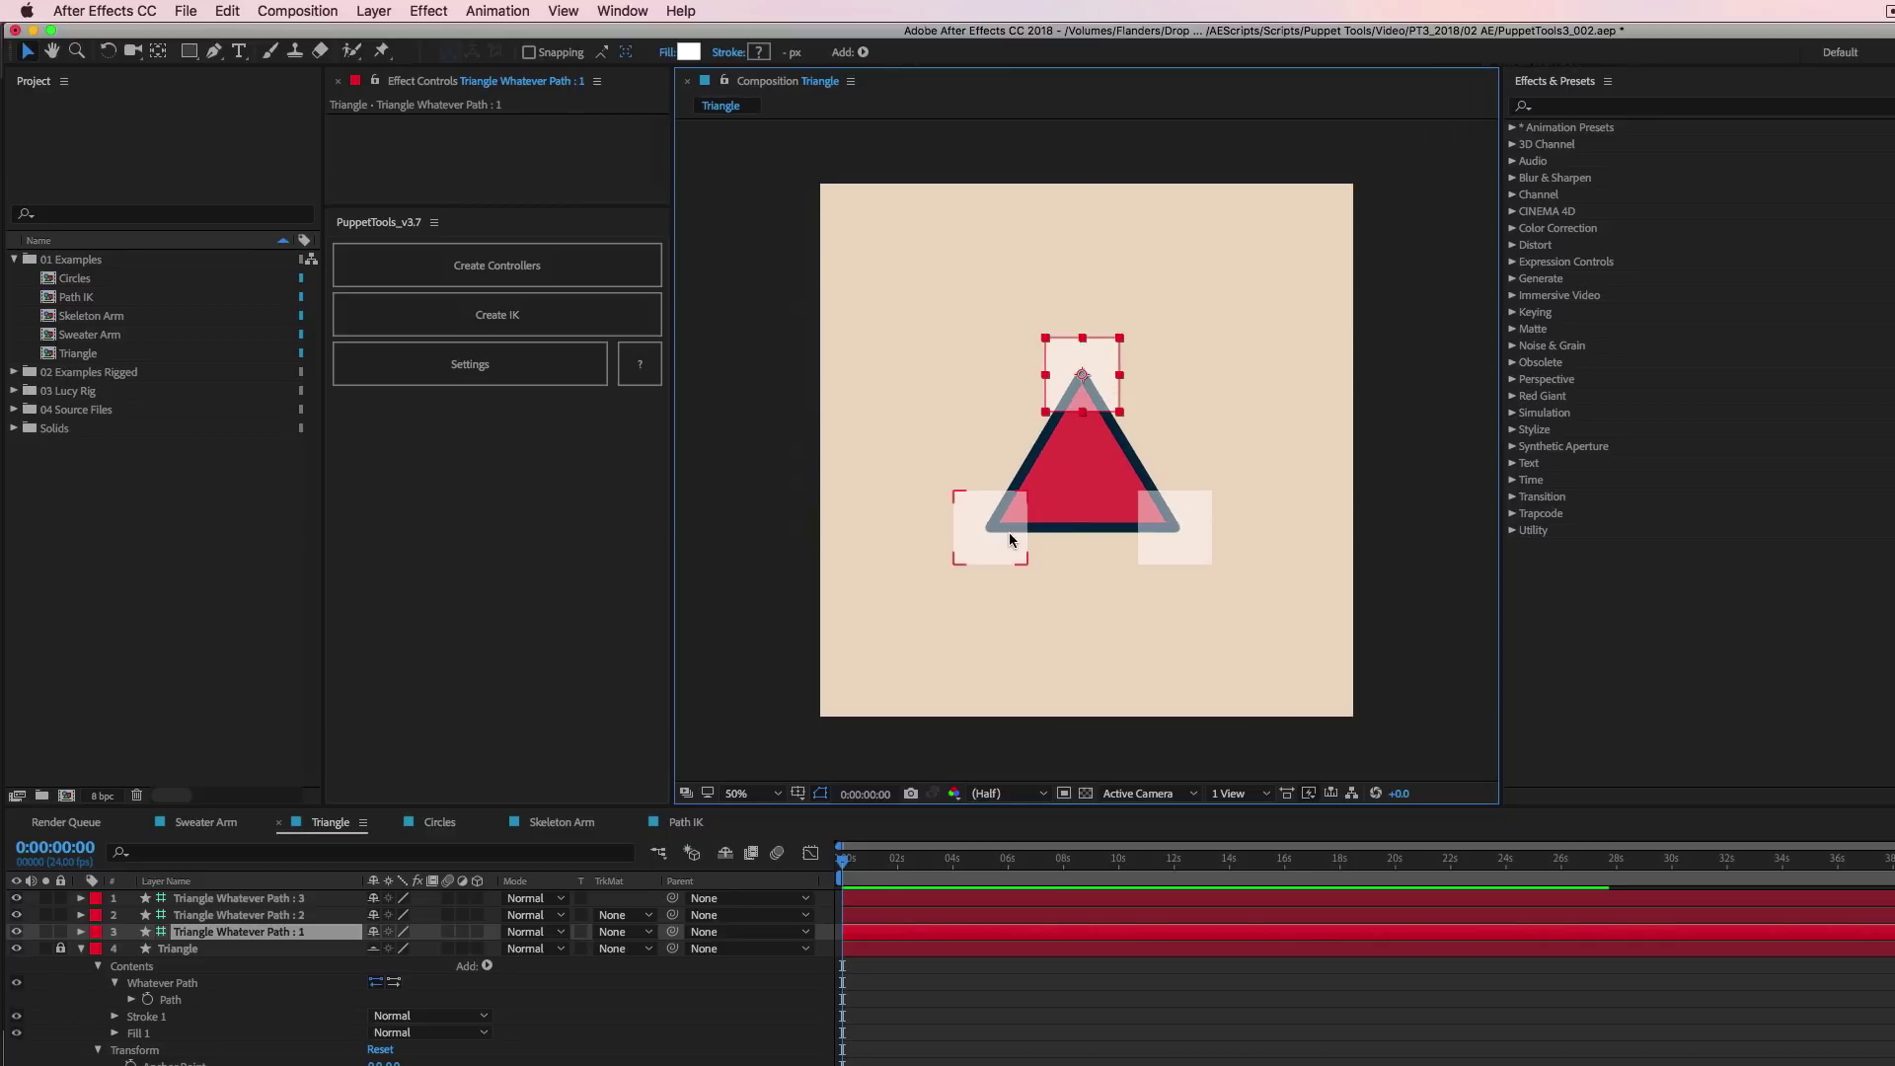
left_click_drag(1092, 360, 1123, 320)
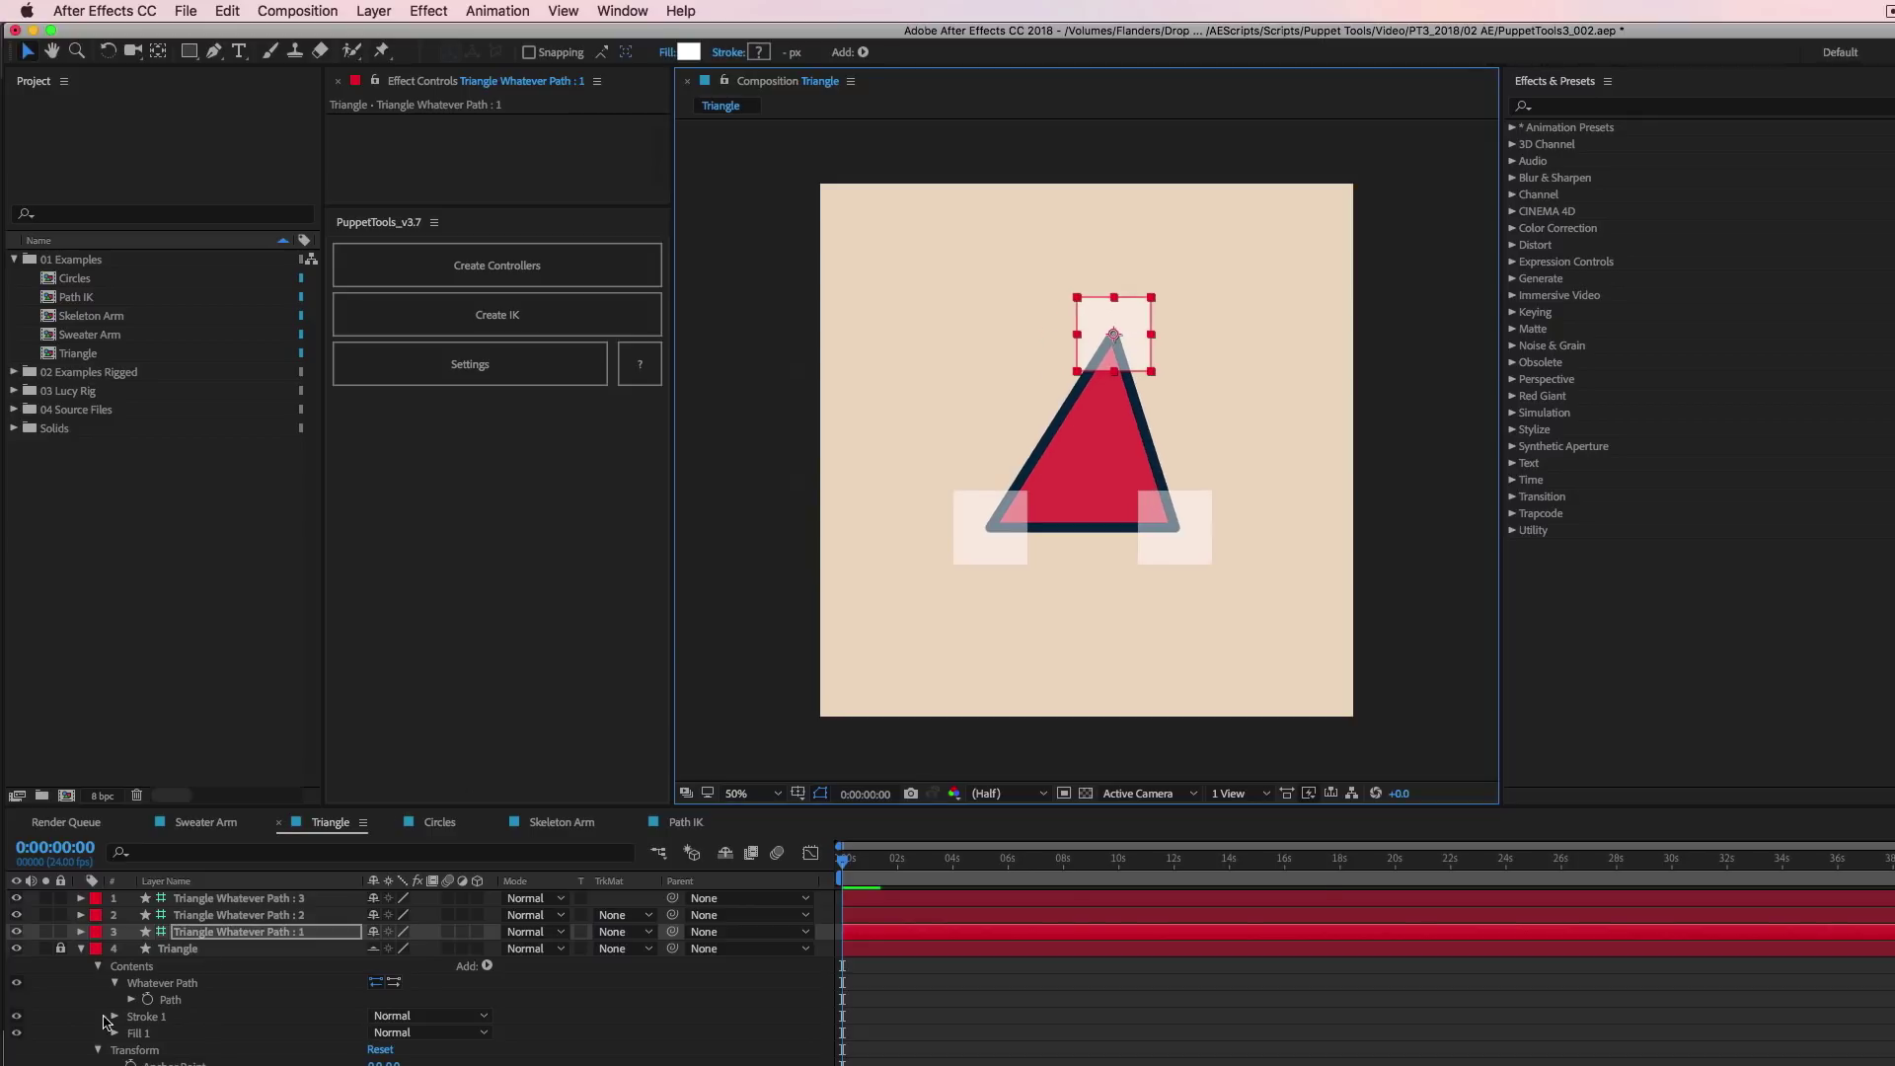
Expand Stroke 1, unlock the Triangle layer and try adjusting the stroke's opacity, undoing these edits and the top controller's move.
left_click(115, 1017)
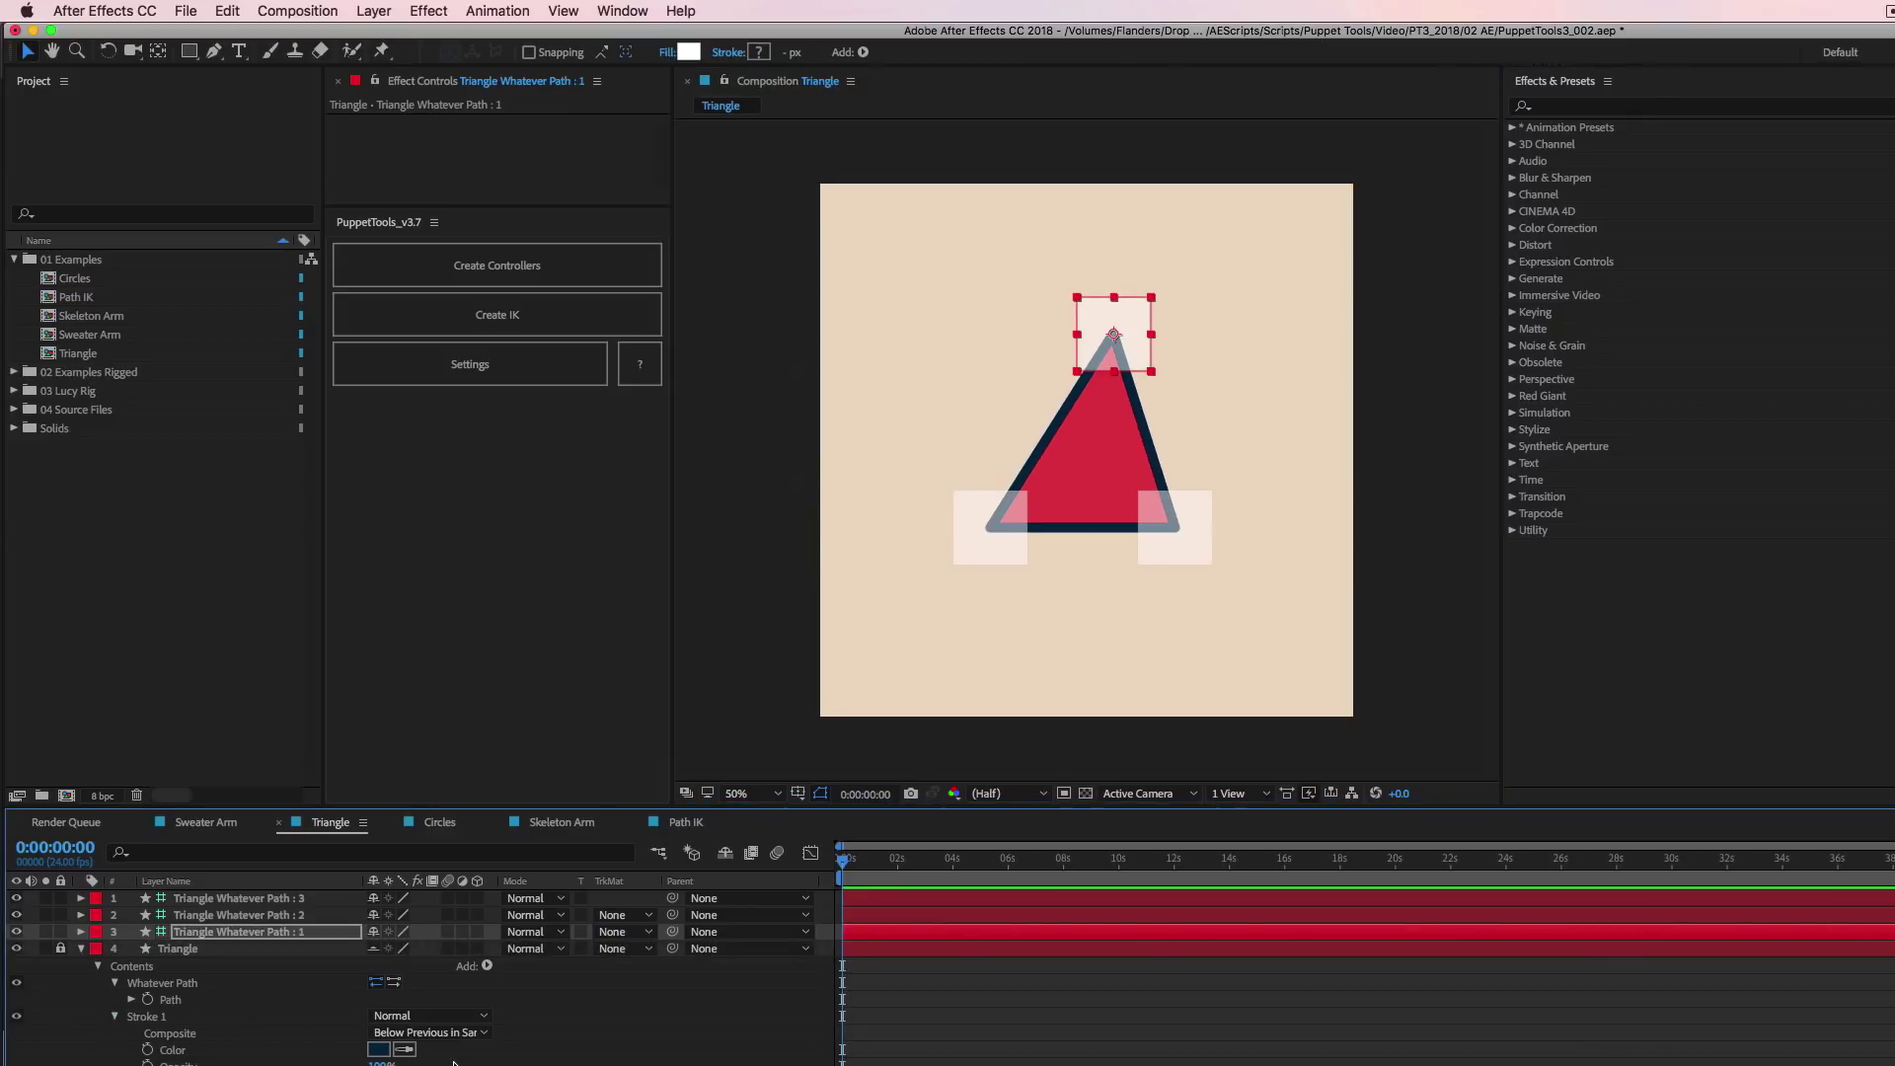
left_click(60, 949)
mouse_move(380, 1065)
left_mouse_down()
mouse_move(469, 1065)
mouse_move(346, 1065)
mouse_move(380, 1065)
left_mouse_up()
key("super+z")
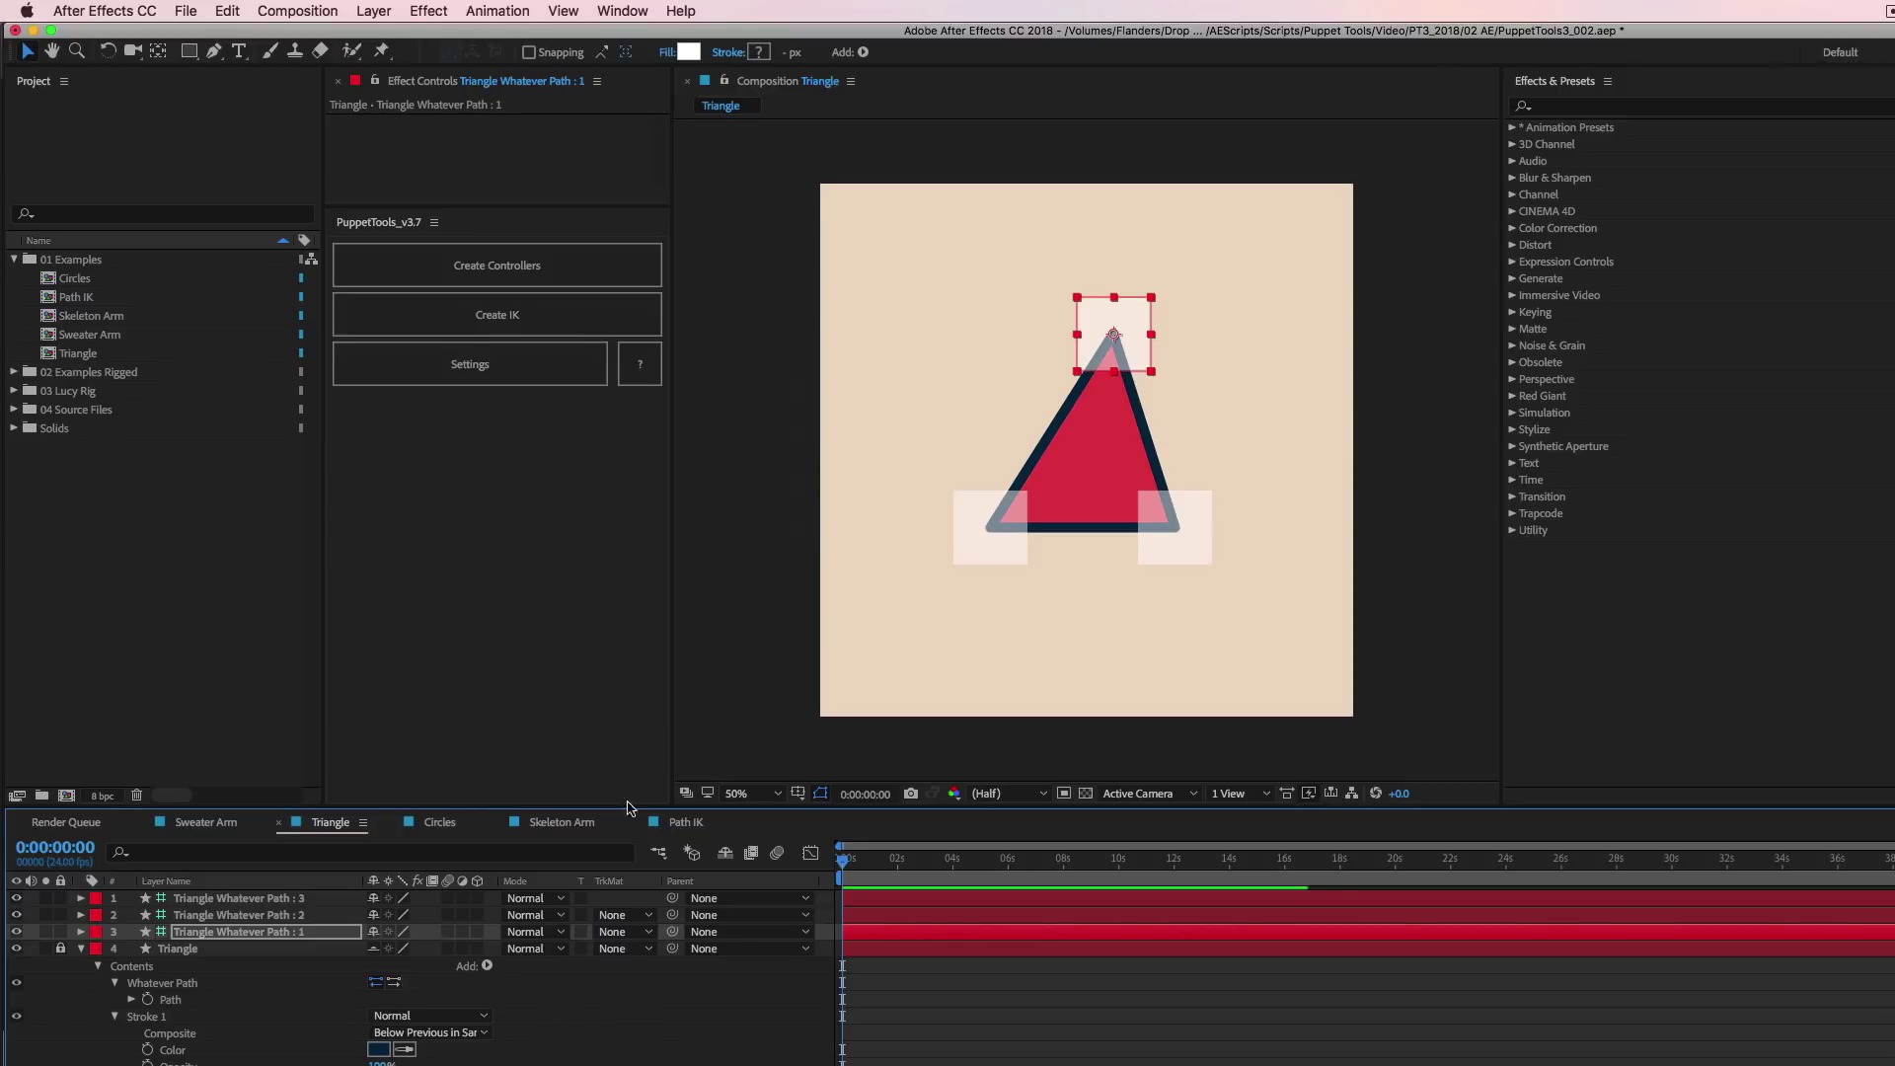
key("super+z")
Try moving the triangle's top and lower-left vertex controllers, undoing the change.
mouse_move(1105, 385)
left_mouse_down()
mouse_move(1283, 304)
mouse_move(932, 313)
mouse_move(1091, 353)
mouse_move(1082, 406)
left_mouse_up()
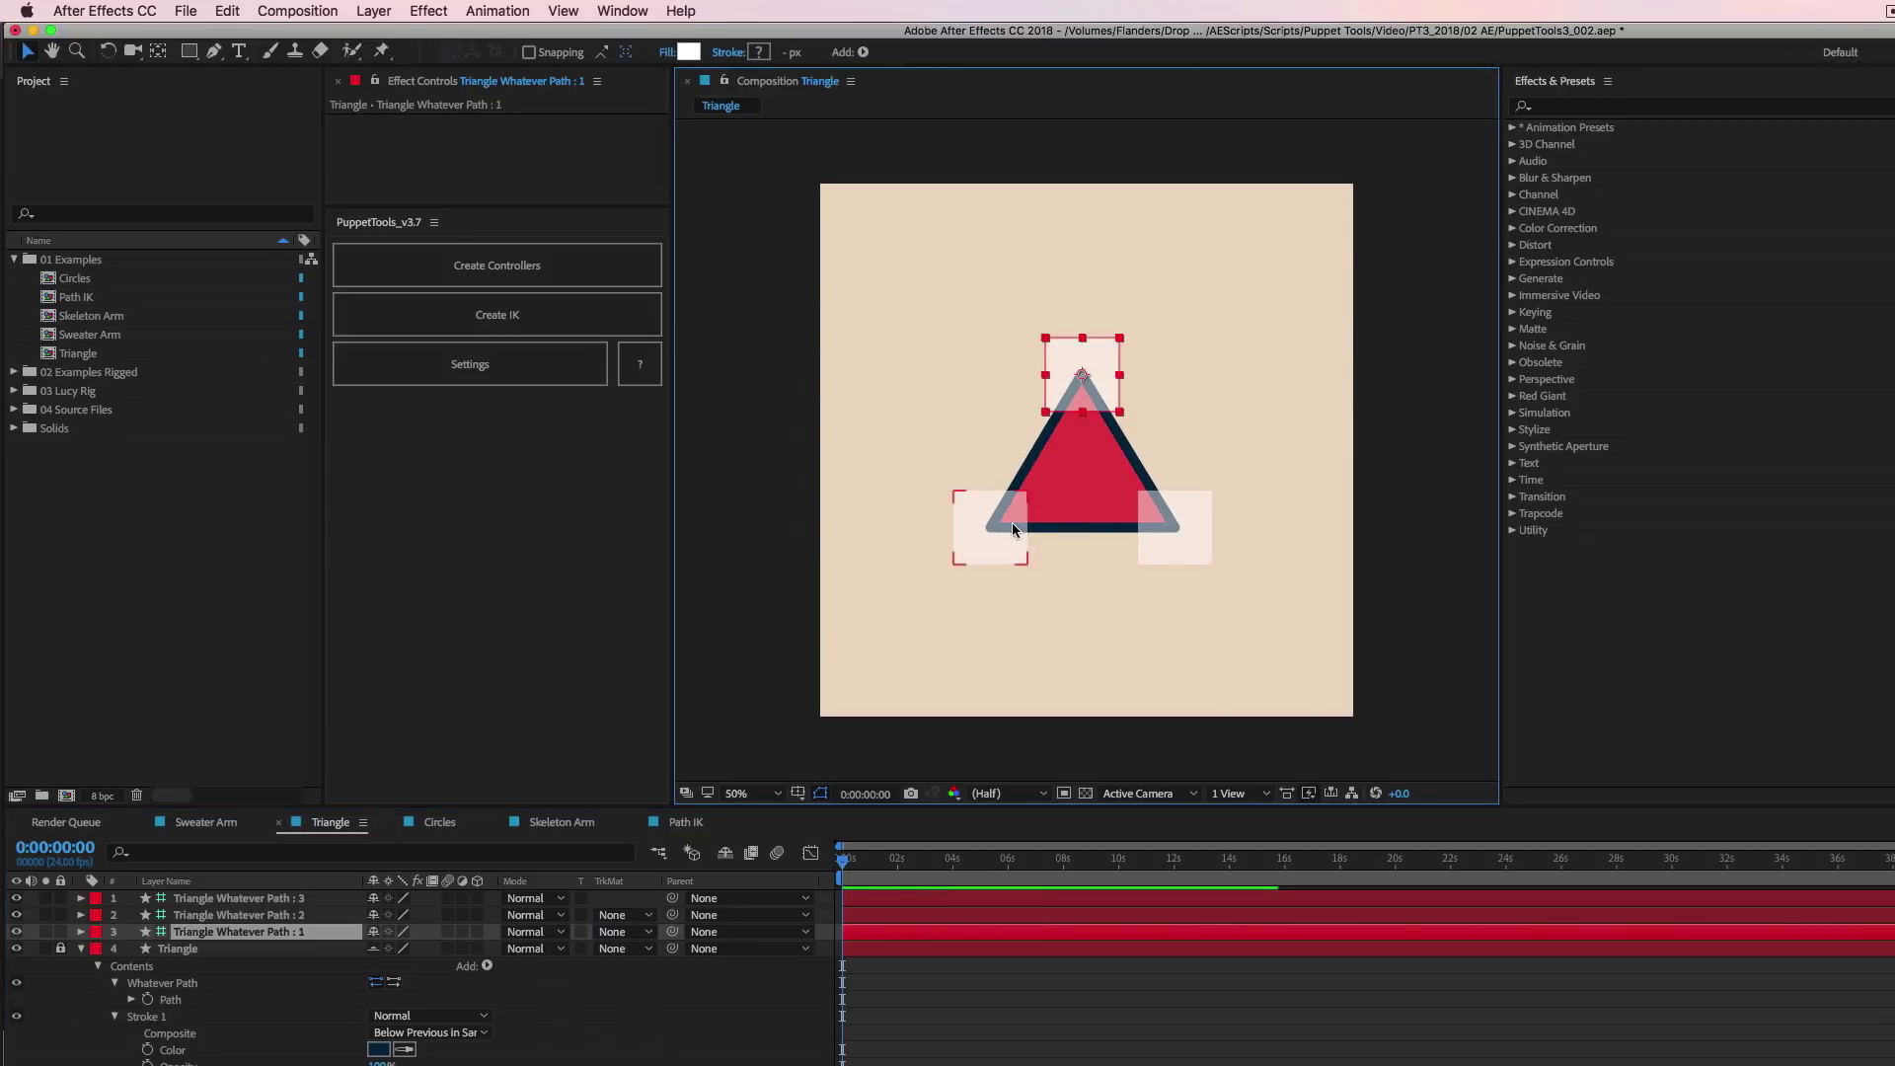
left_click_drag(1015, 525, 1082, 498)
key("super+z")
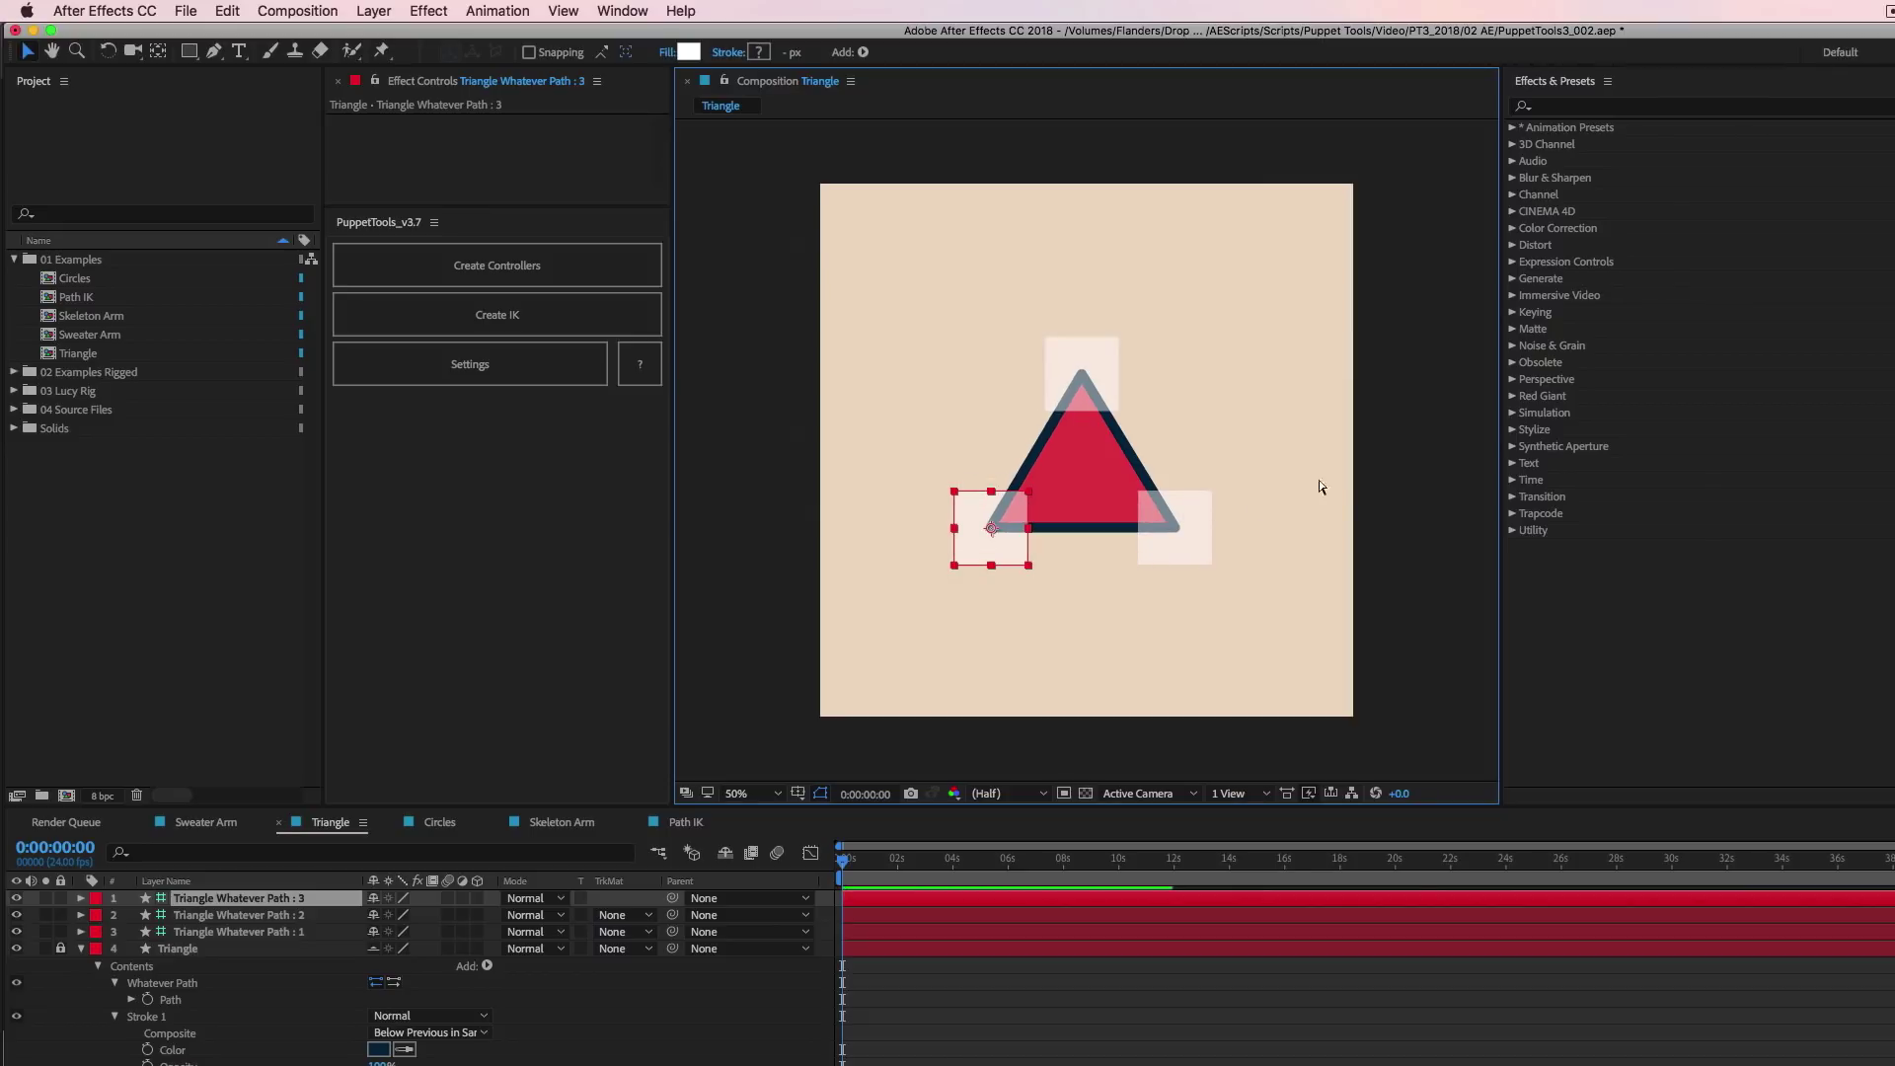
Undo the creation of the triangle's vertex controllers, collapse the Triangle layer and switch to the Sweater Arm composition.
key("super+z")
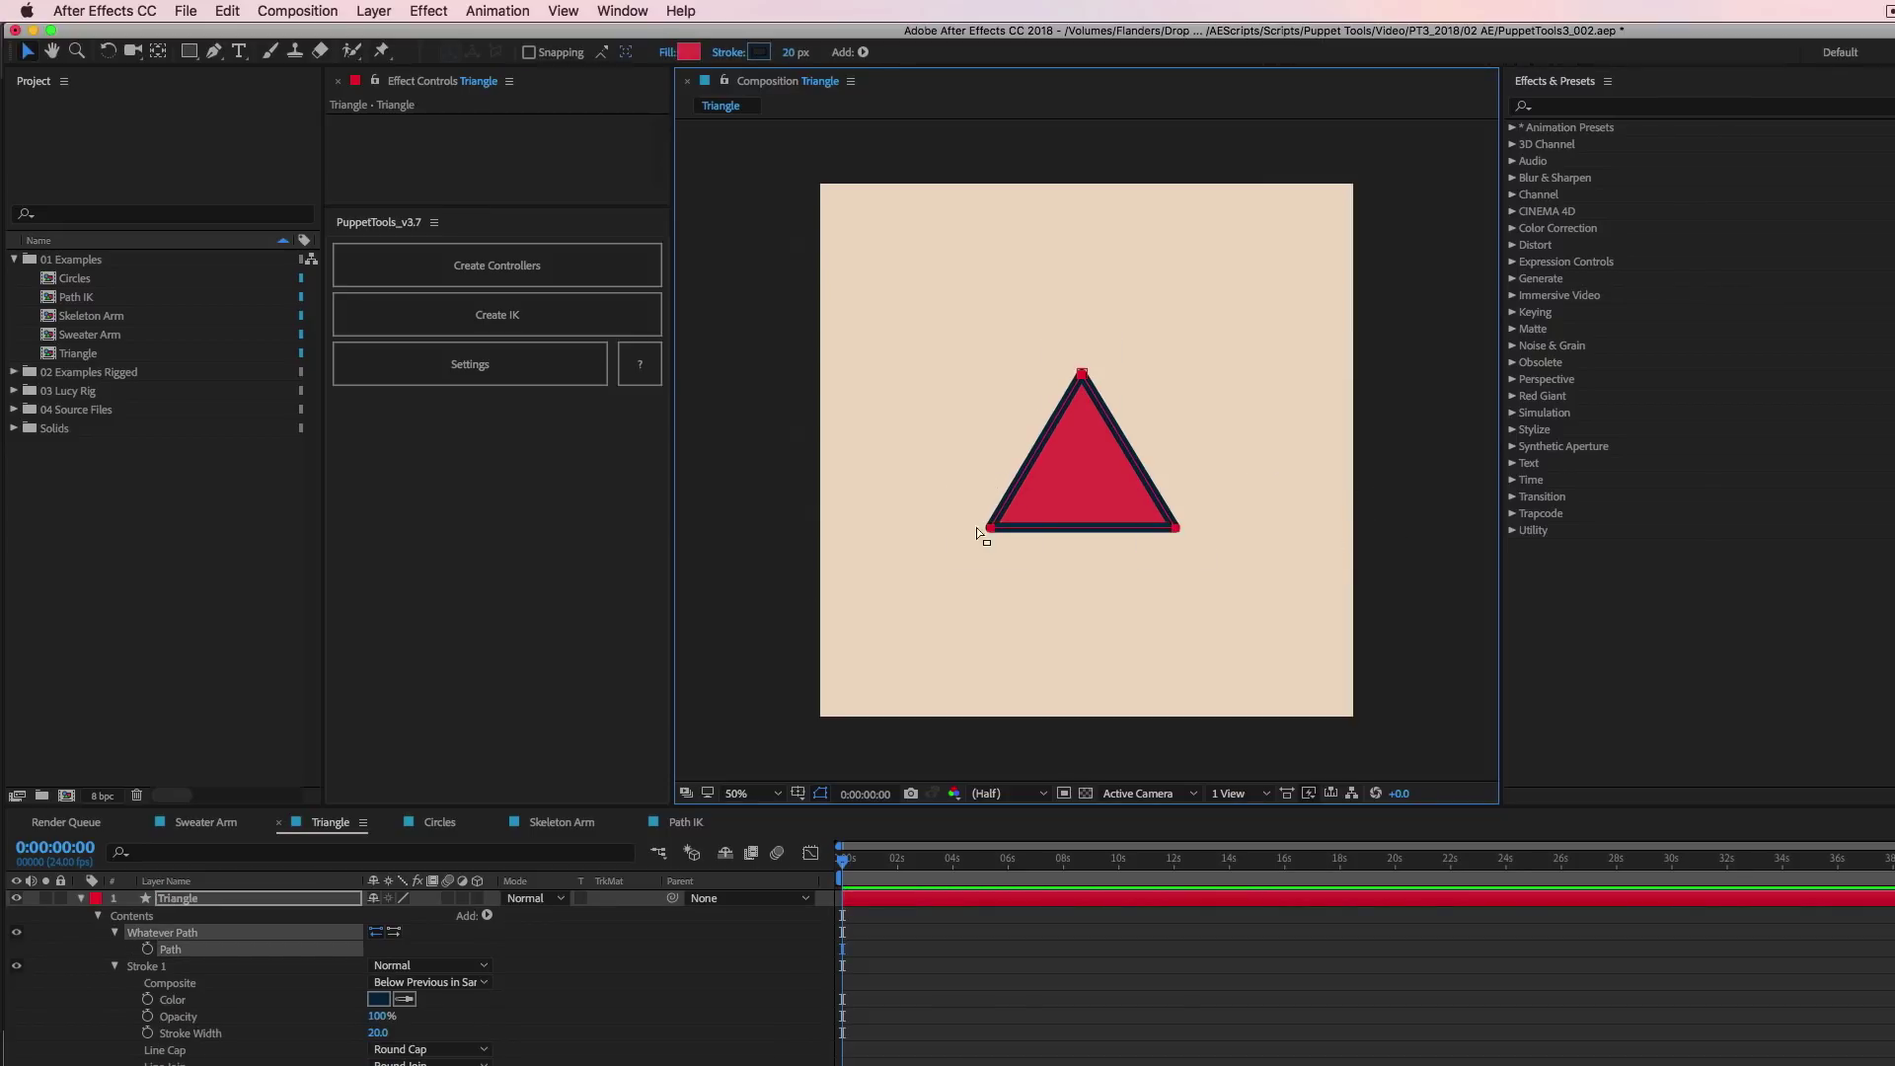
left_click(81, 898)
left_click(207, 823)
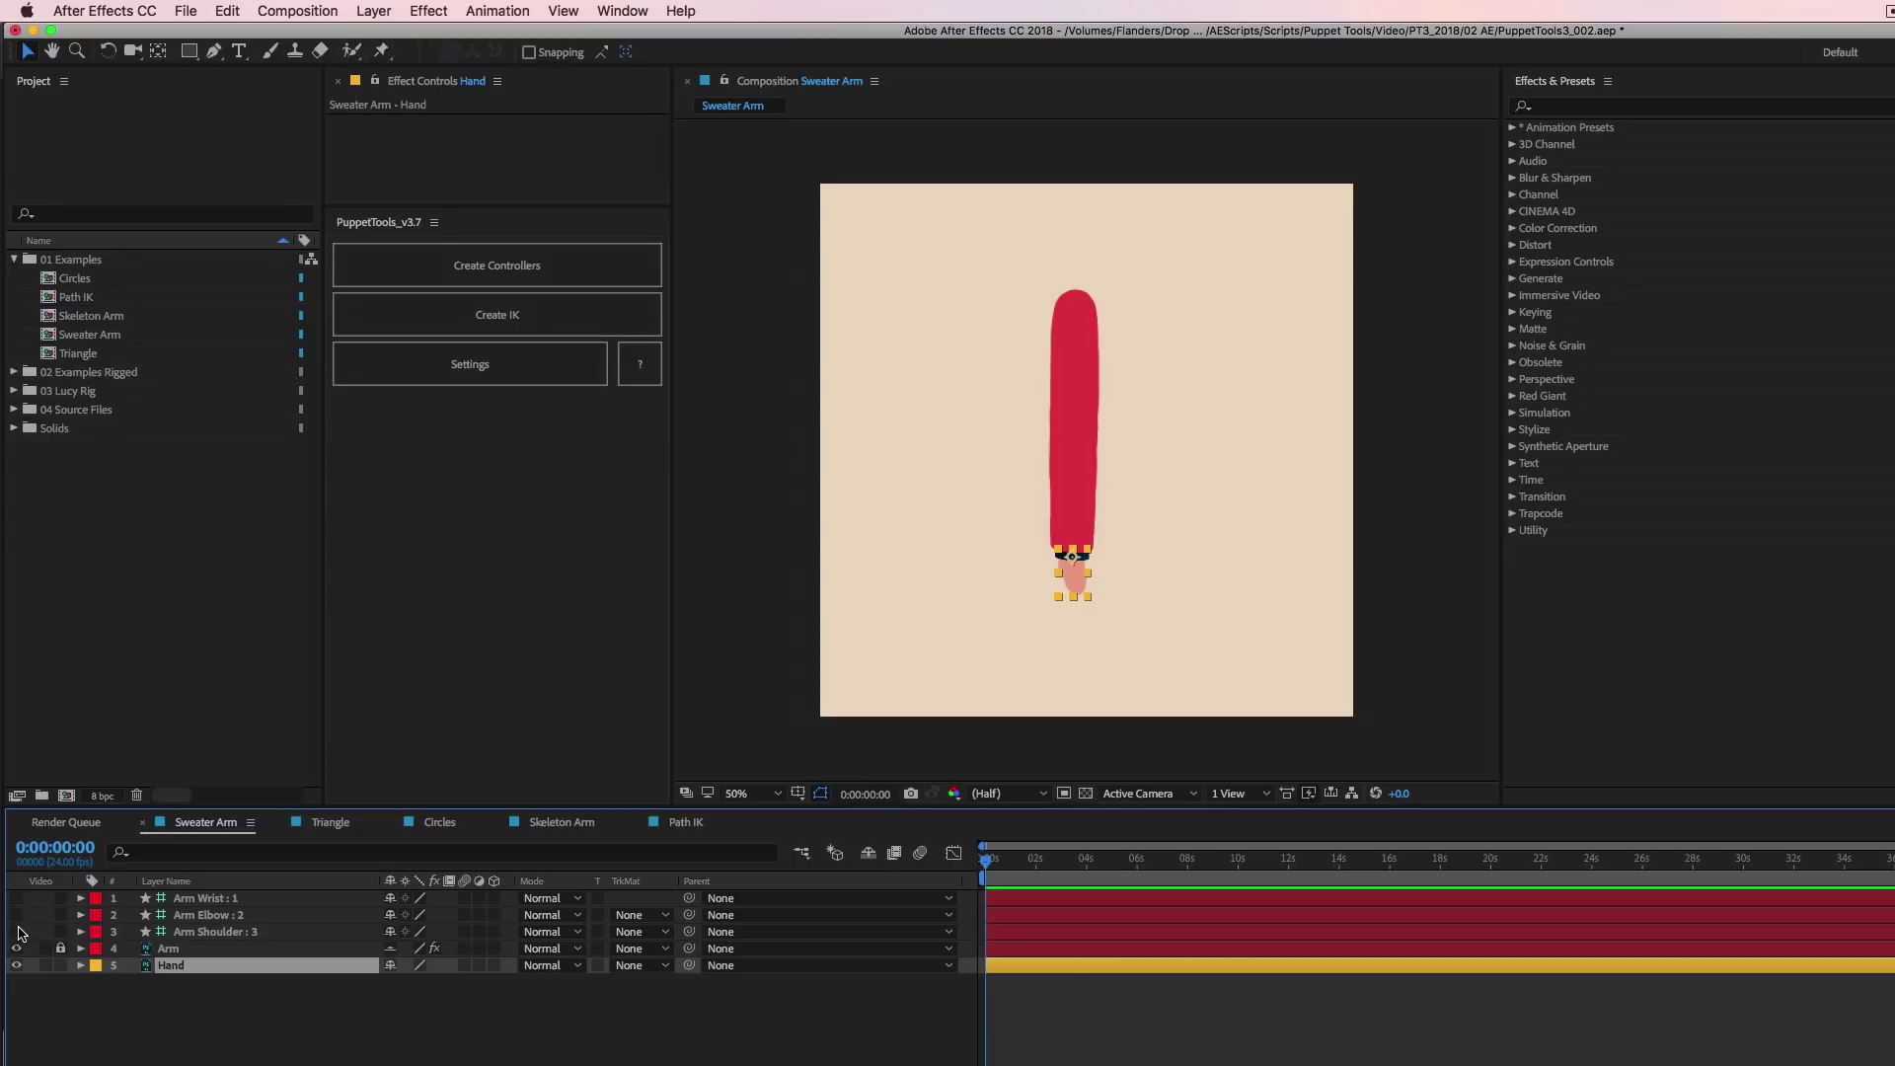
Open the PuppetTools settings and undo the existing wrist, elbow and shoulder controllers of the Arm layer.
left_click_drag(16, 931, 16, 898)
left_click(493, 373)
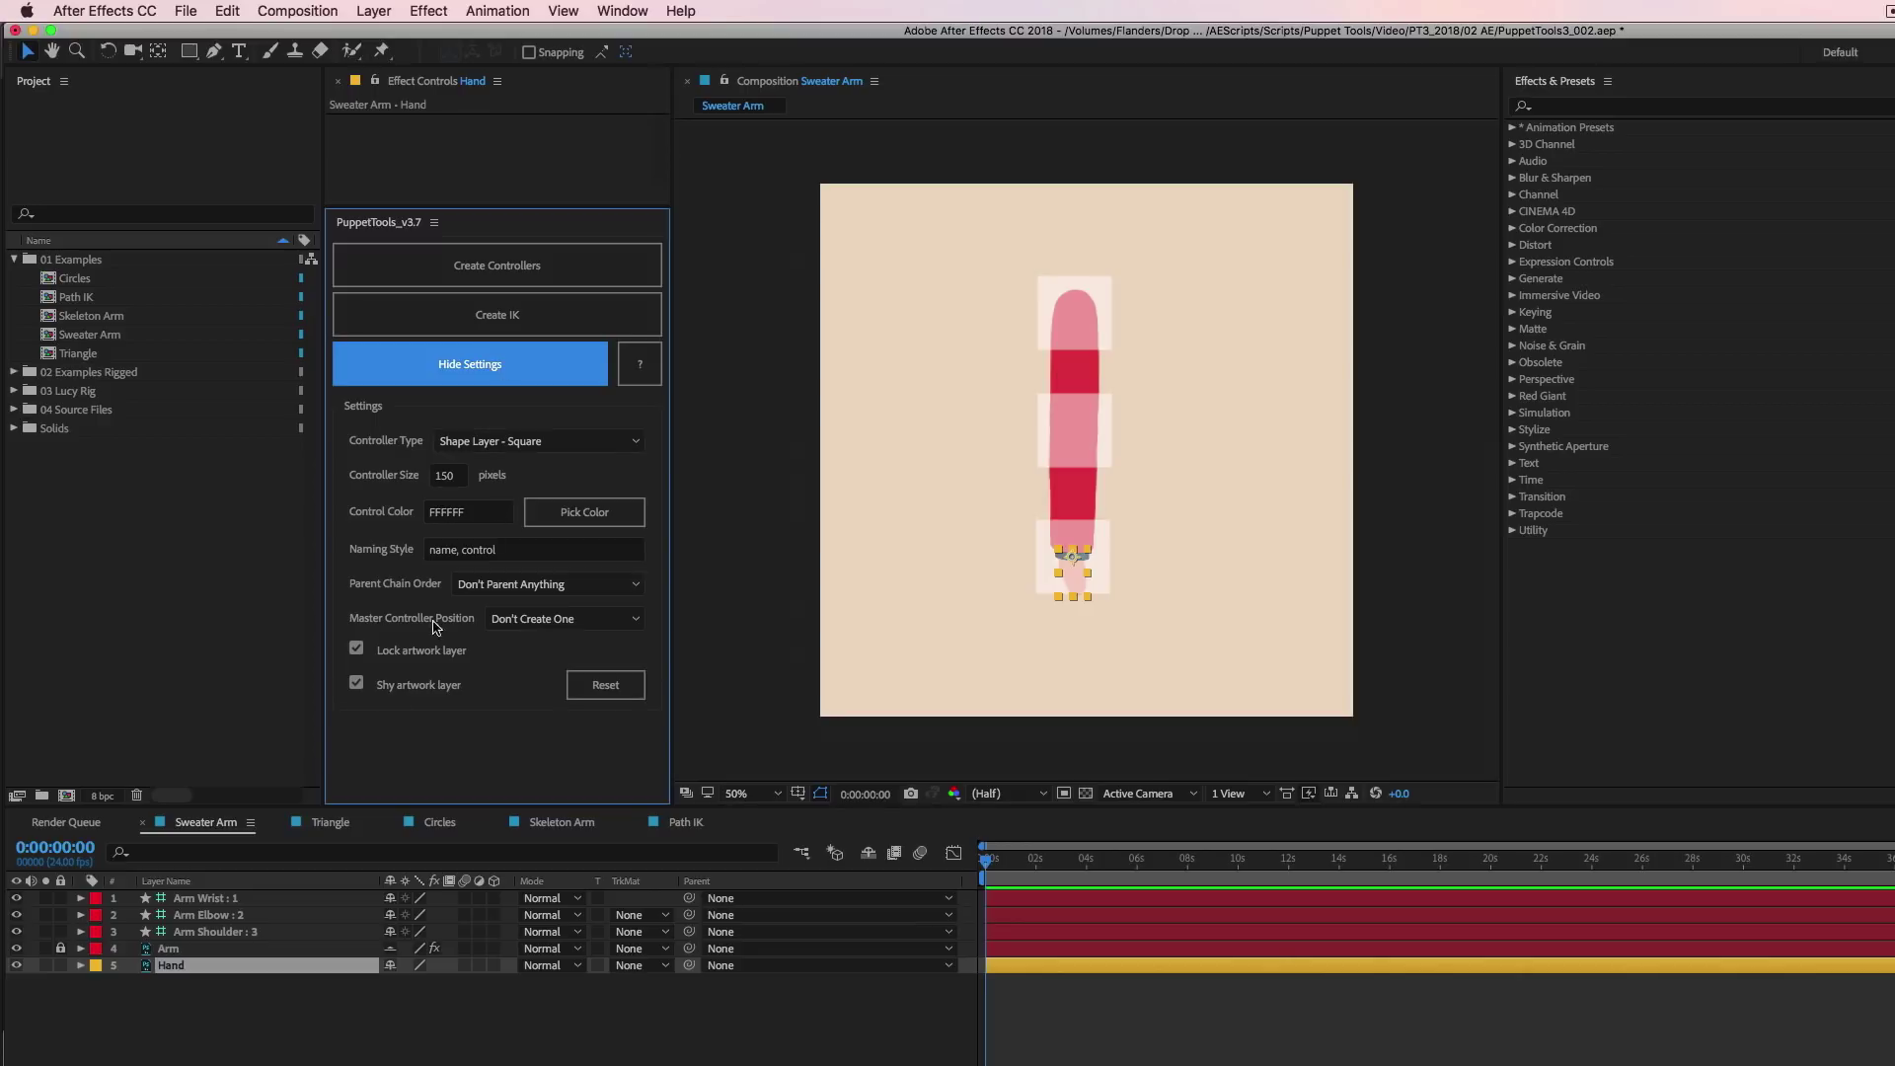
left_click(317, 994)
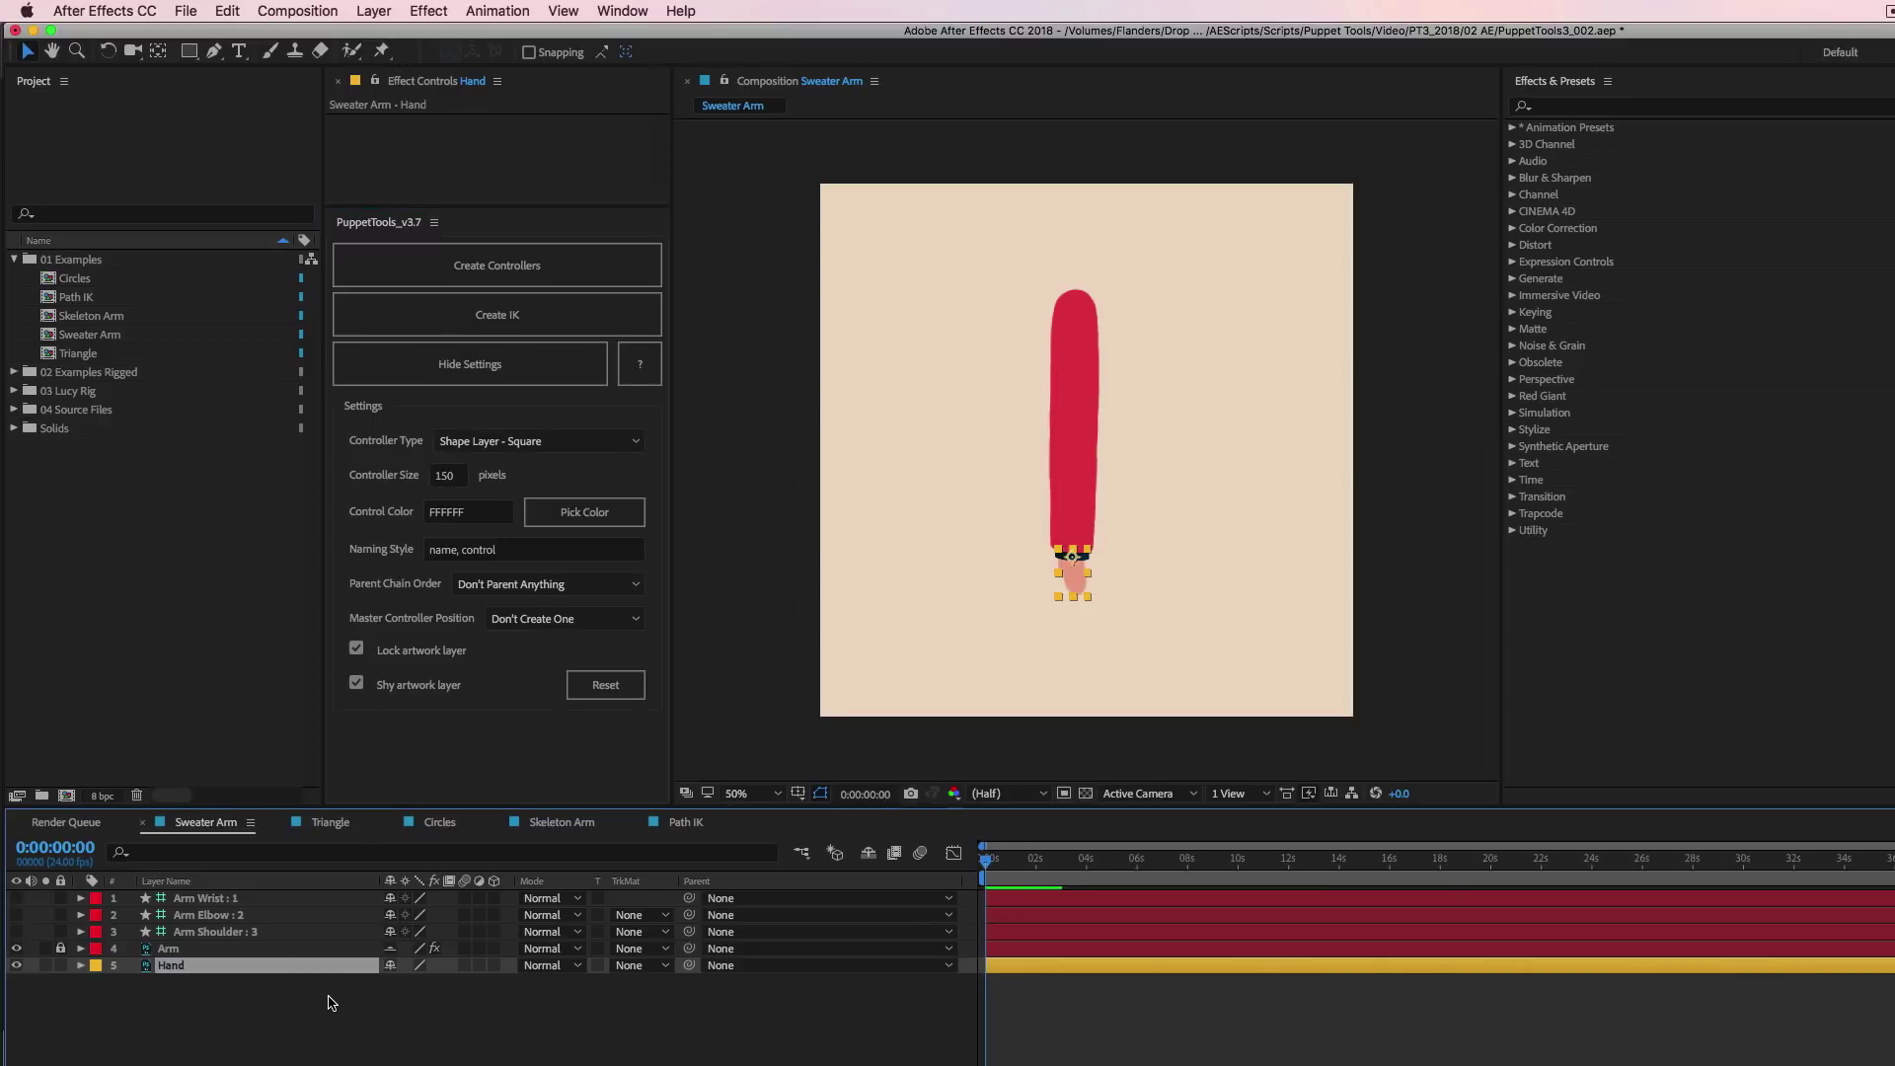
key("super+z")
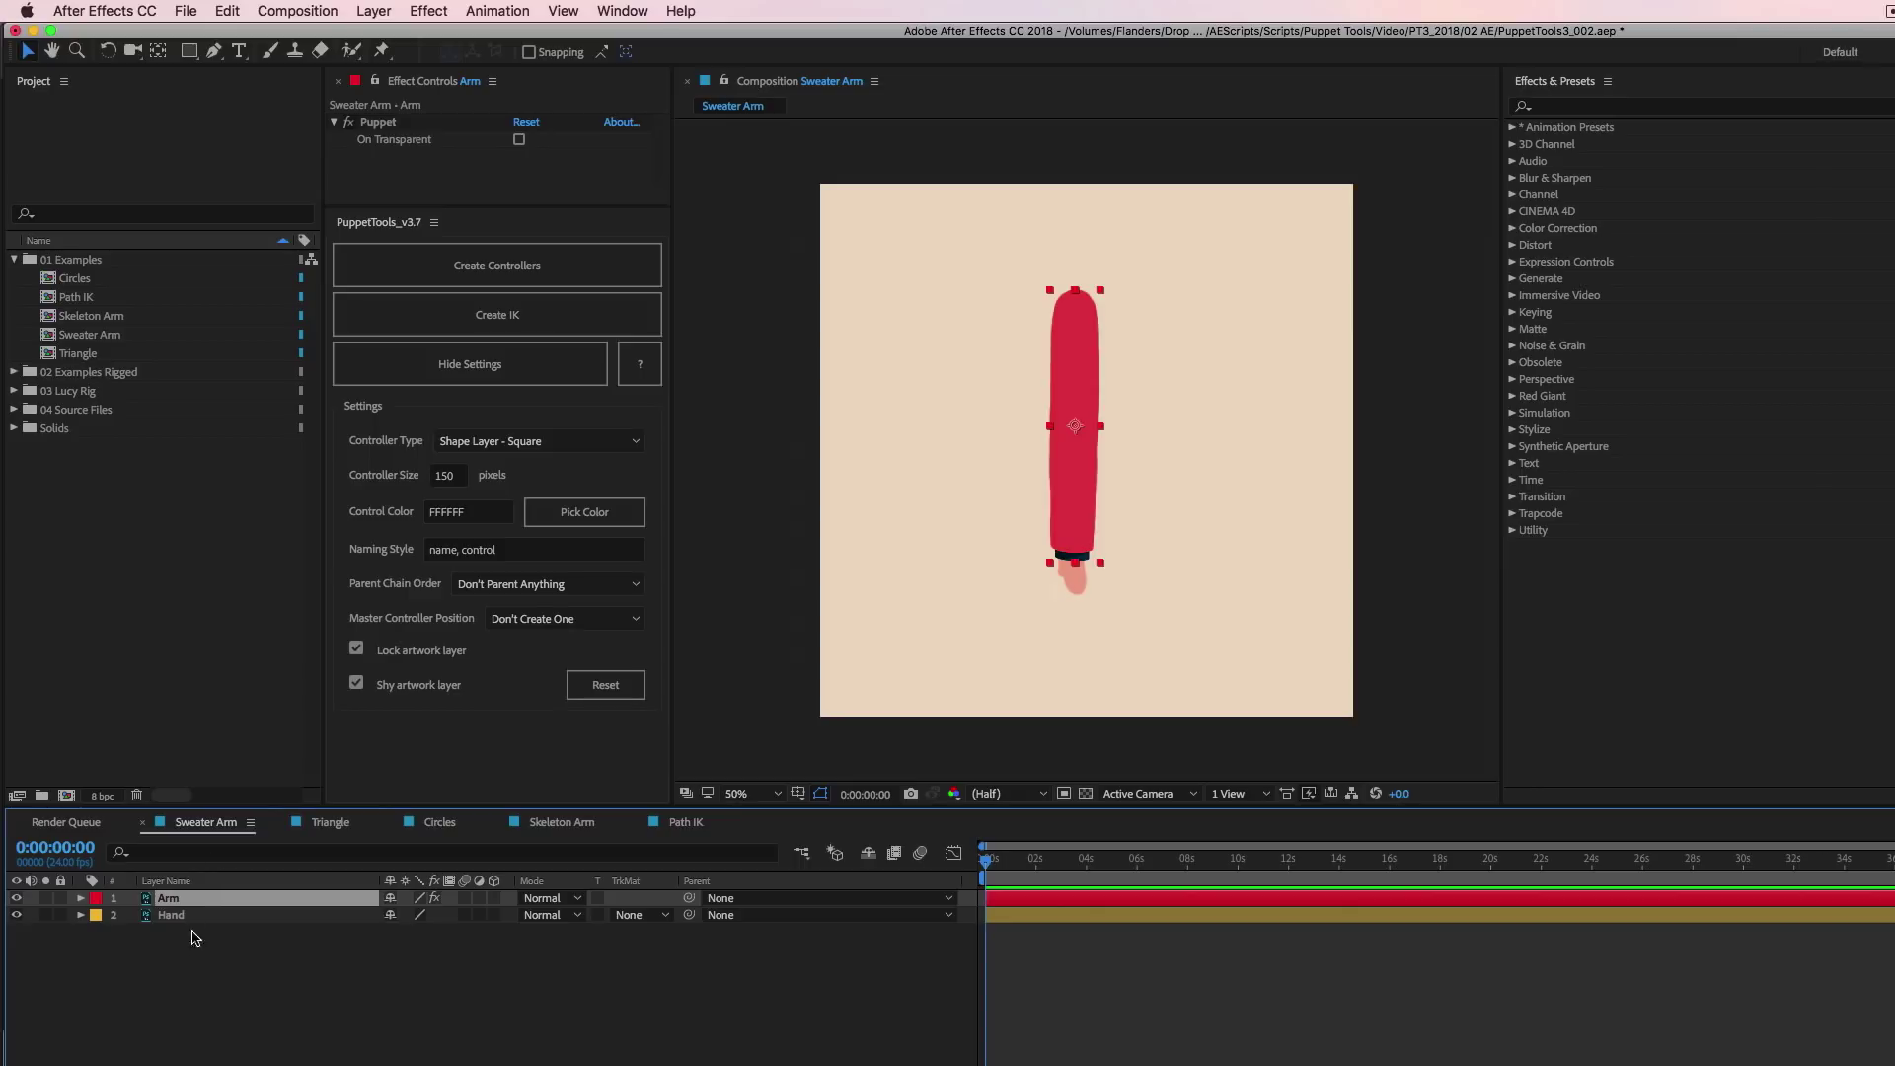
Try creating 150-pixel square controllers for the Arm layer's puppet pins, undoing the creation.
left_click(518, 262)
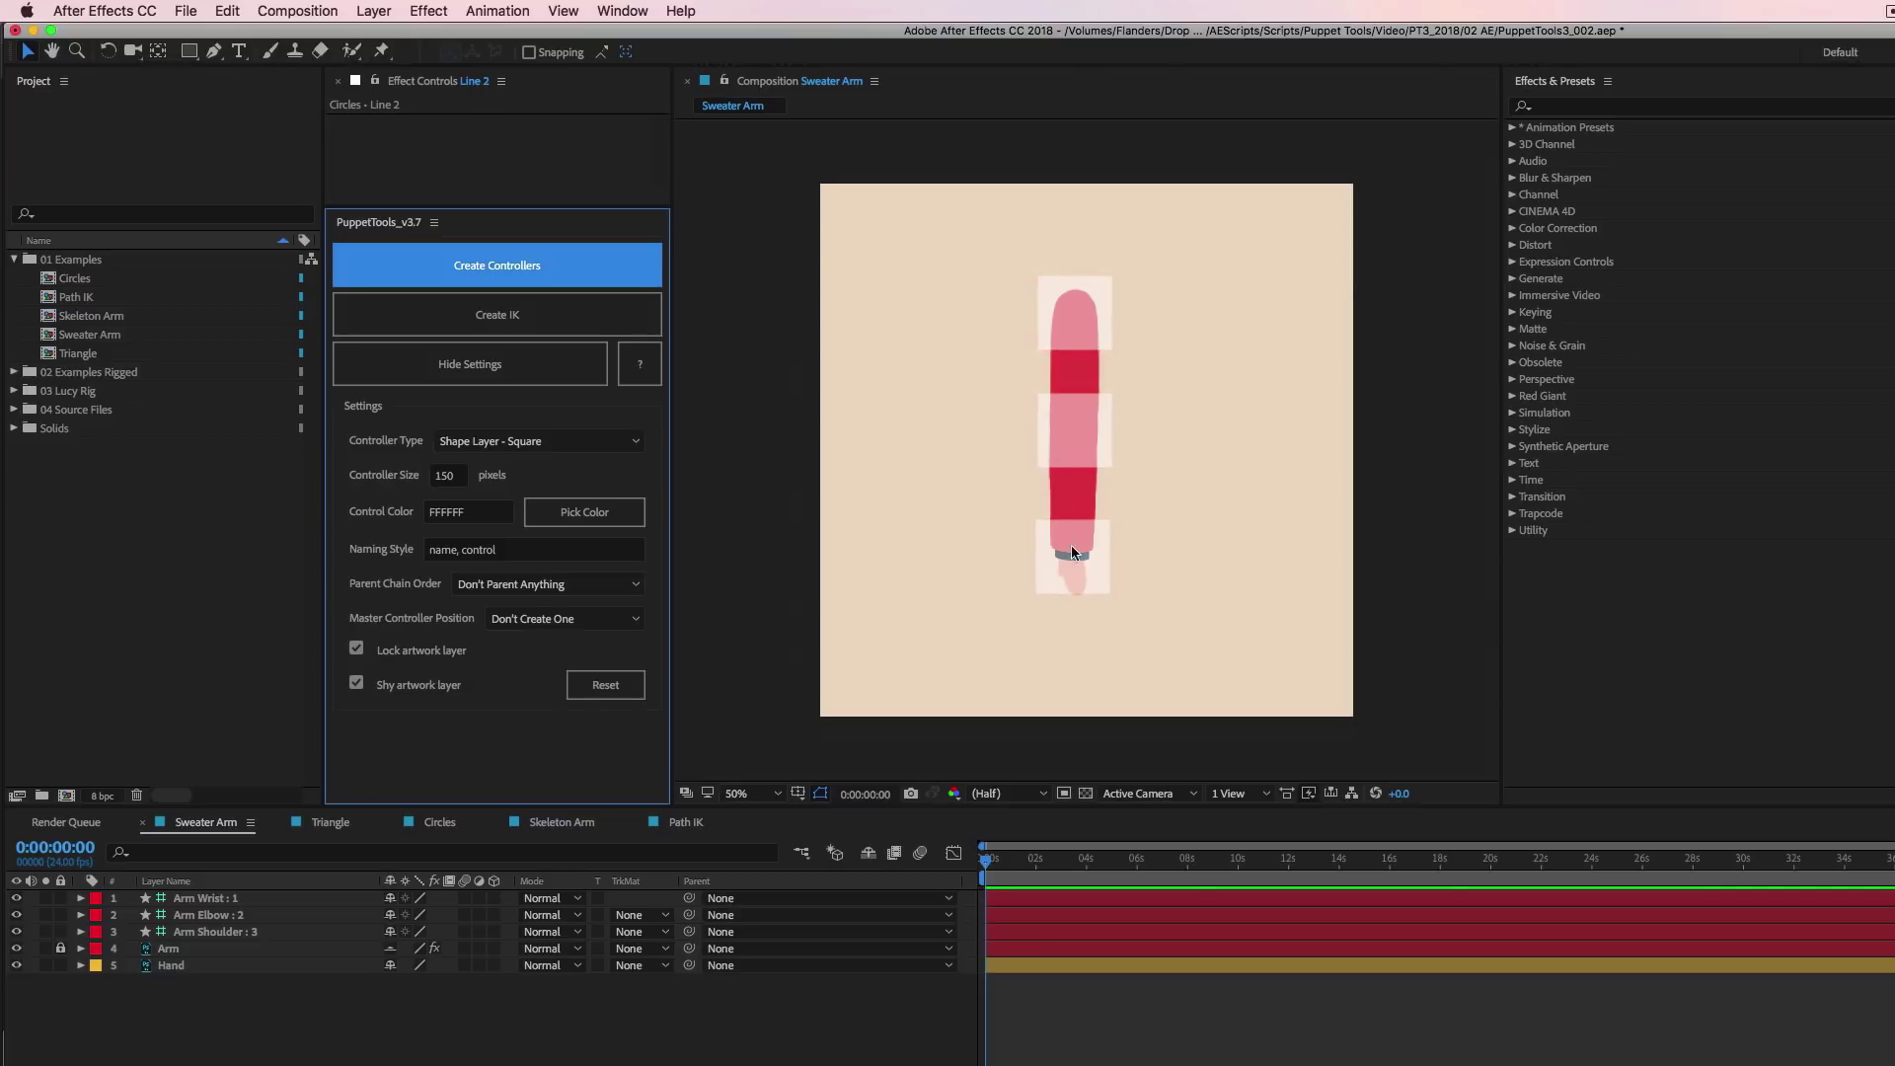
left_click(1064, 284)
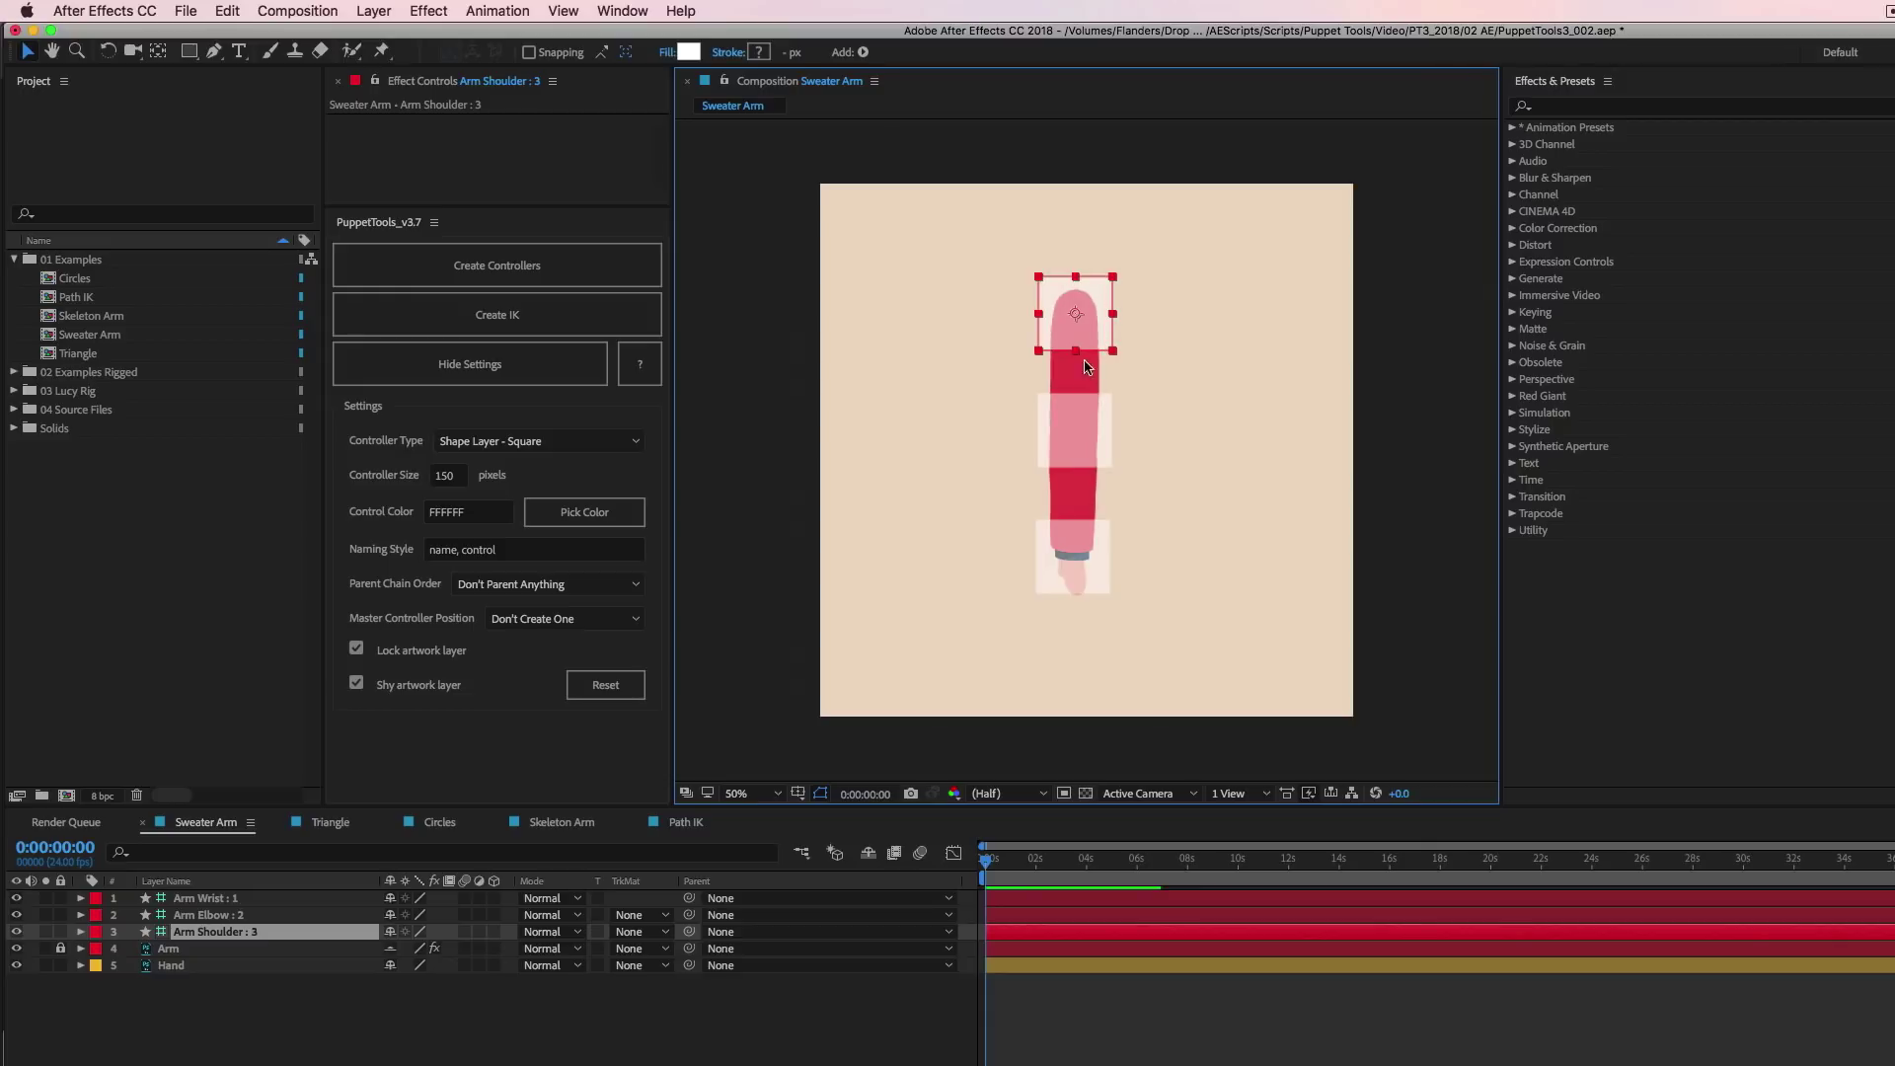
key("ctrl+z")
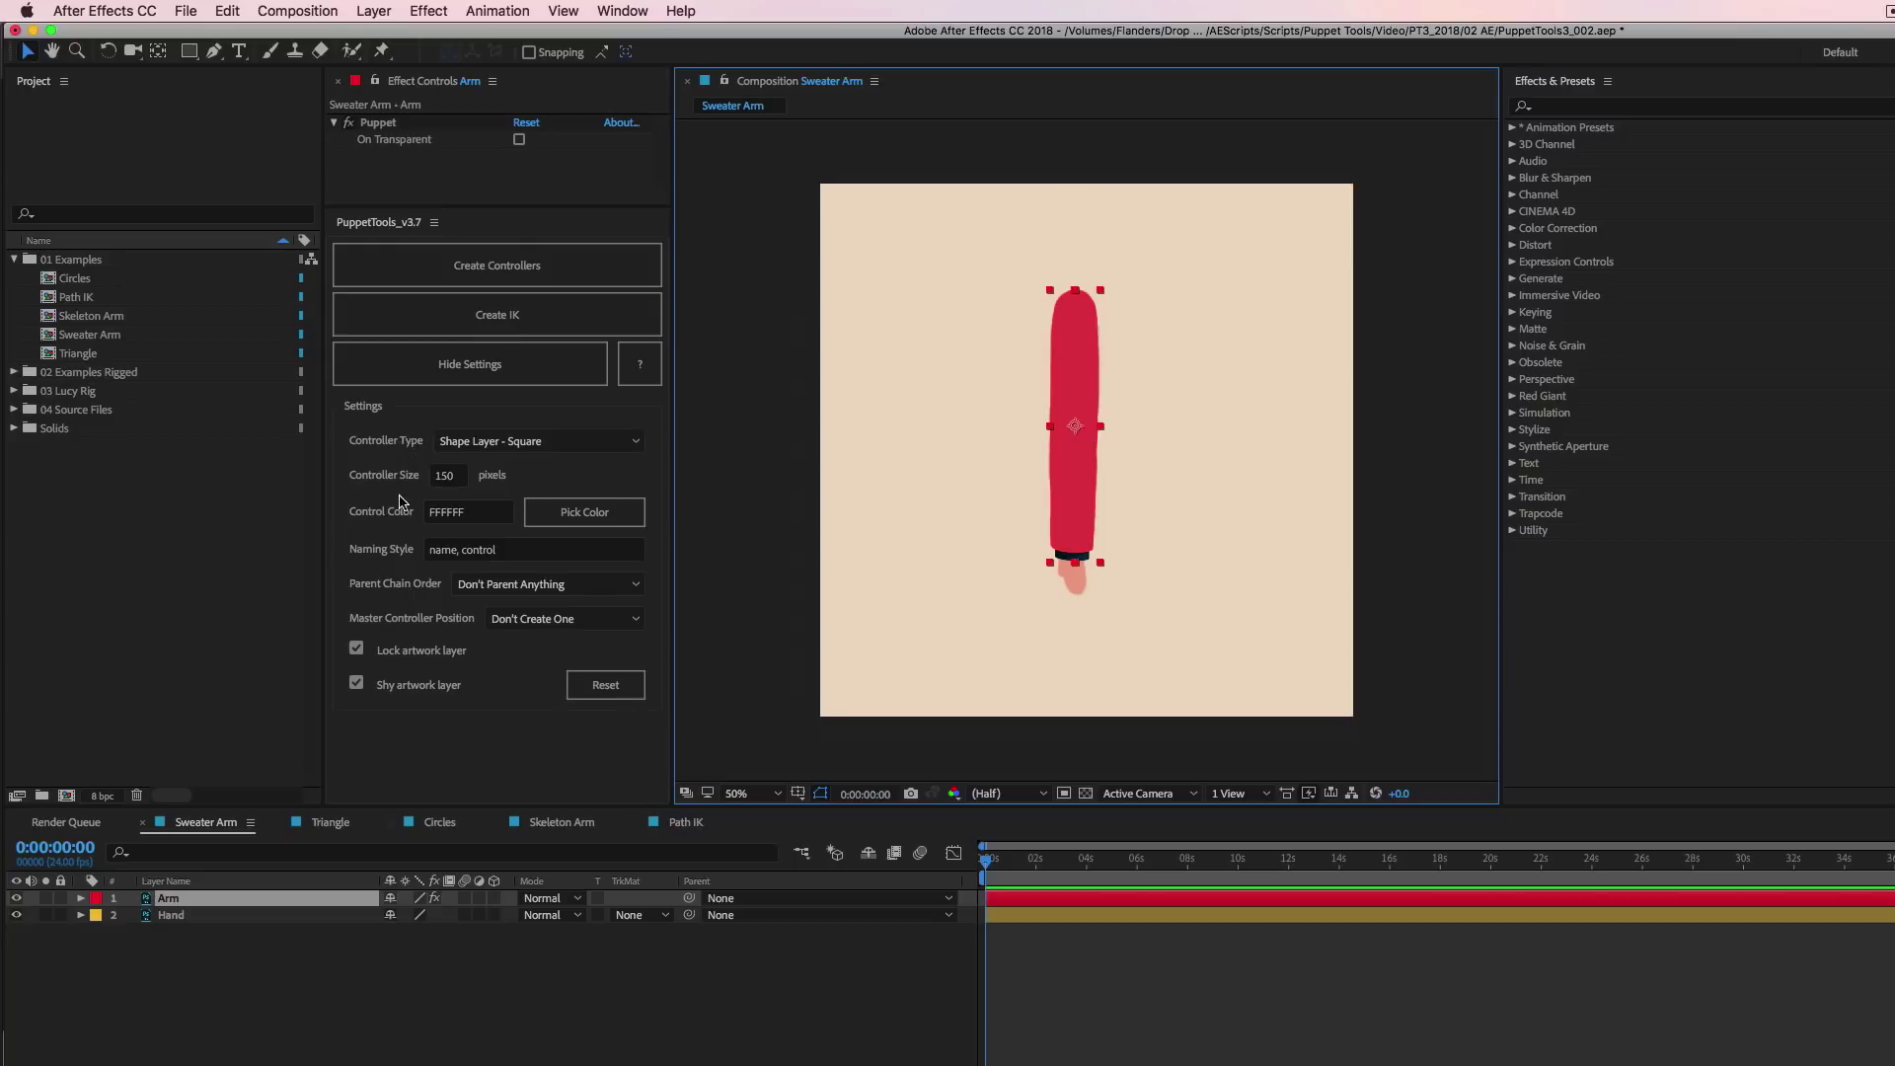
Set the controller type to Shape Layer - Circle and try it on the Arm layer's pins, undoing the created controllers.
left_click(633, 444)
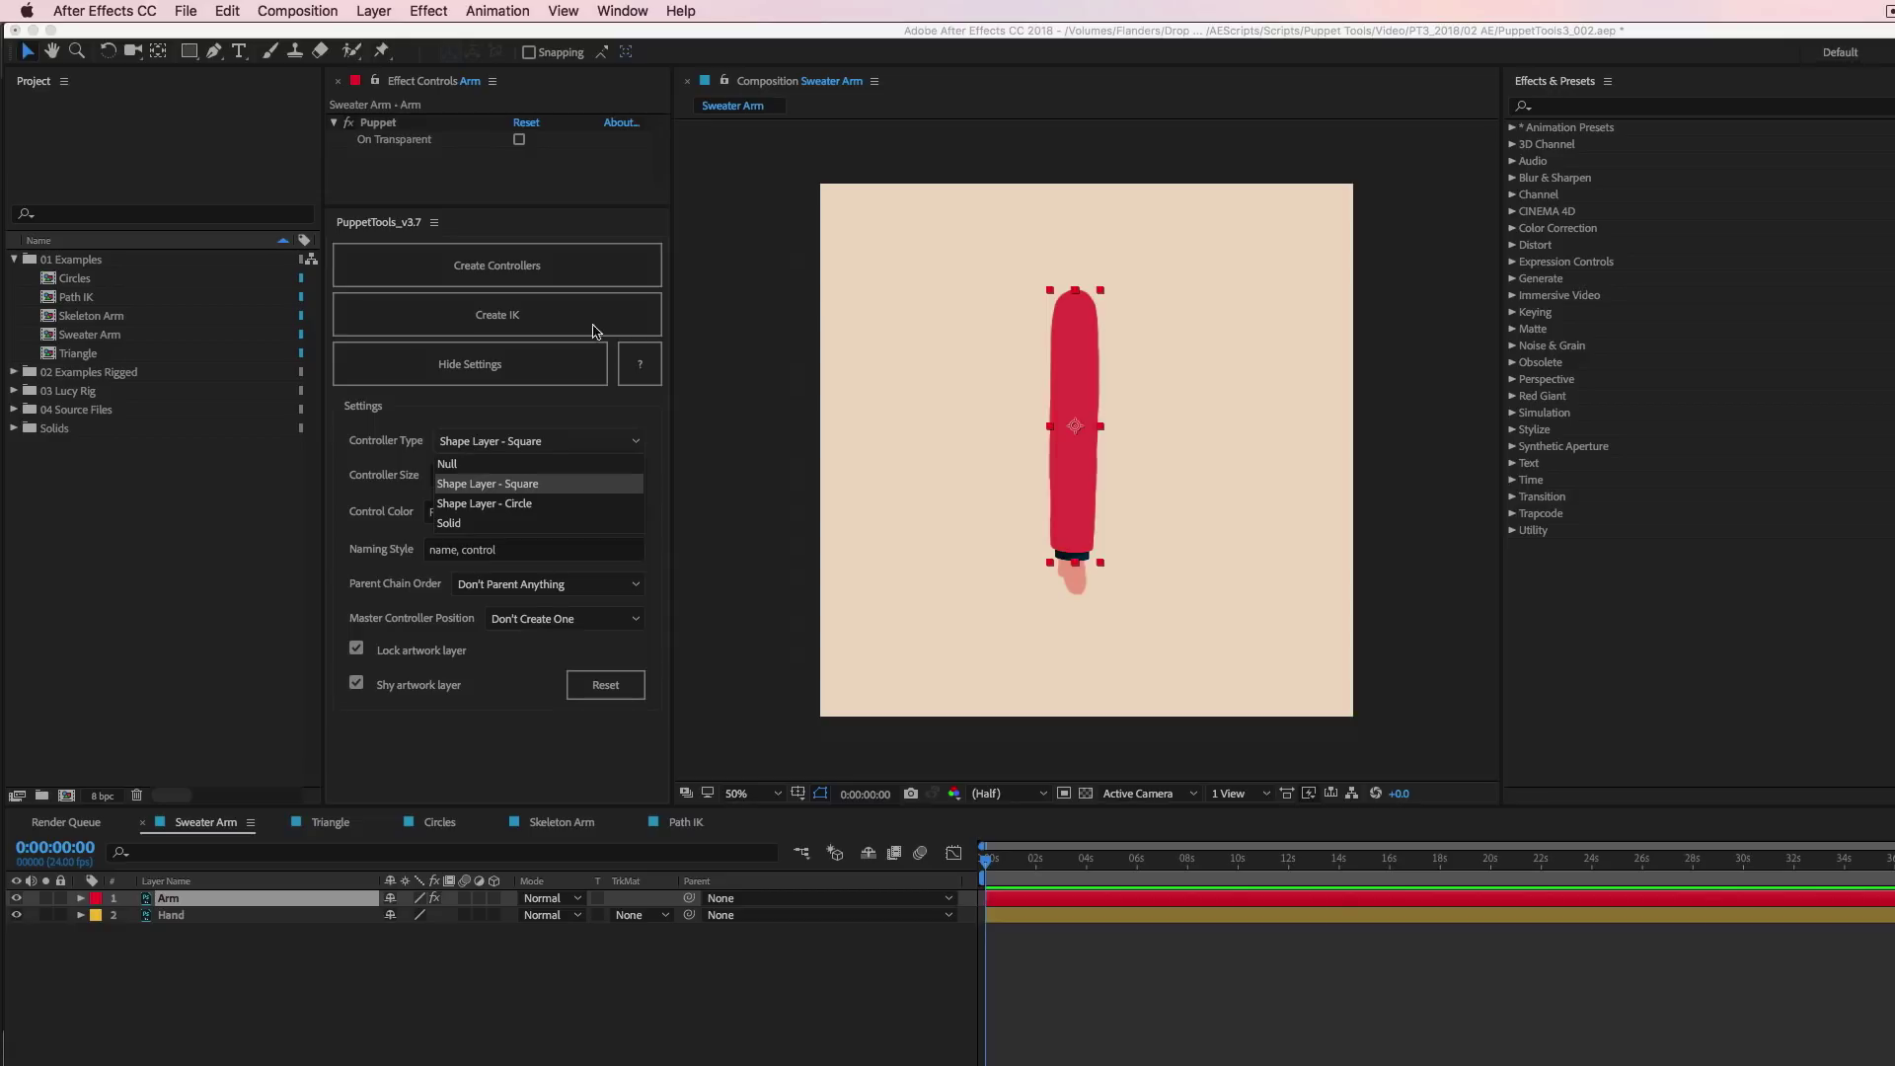
left_click(513, 506)
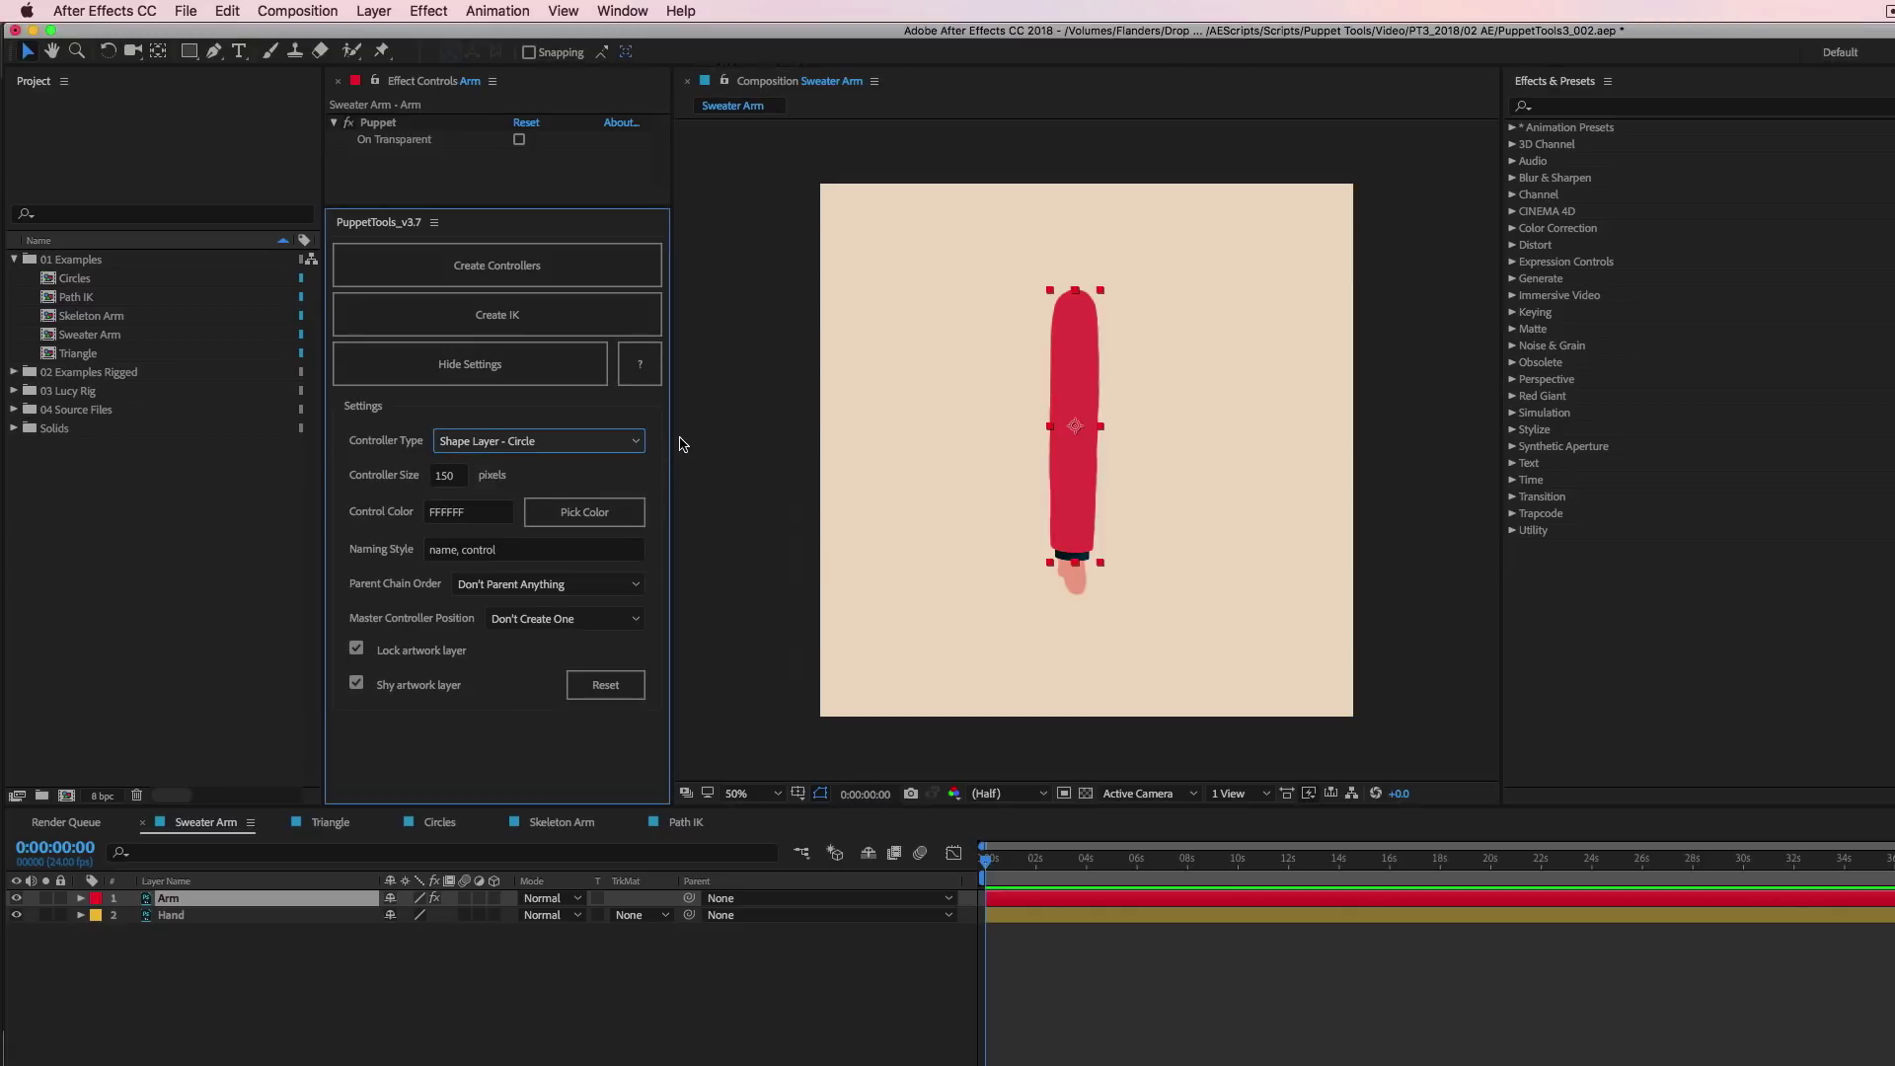
left_click(512, 263)
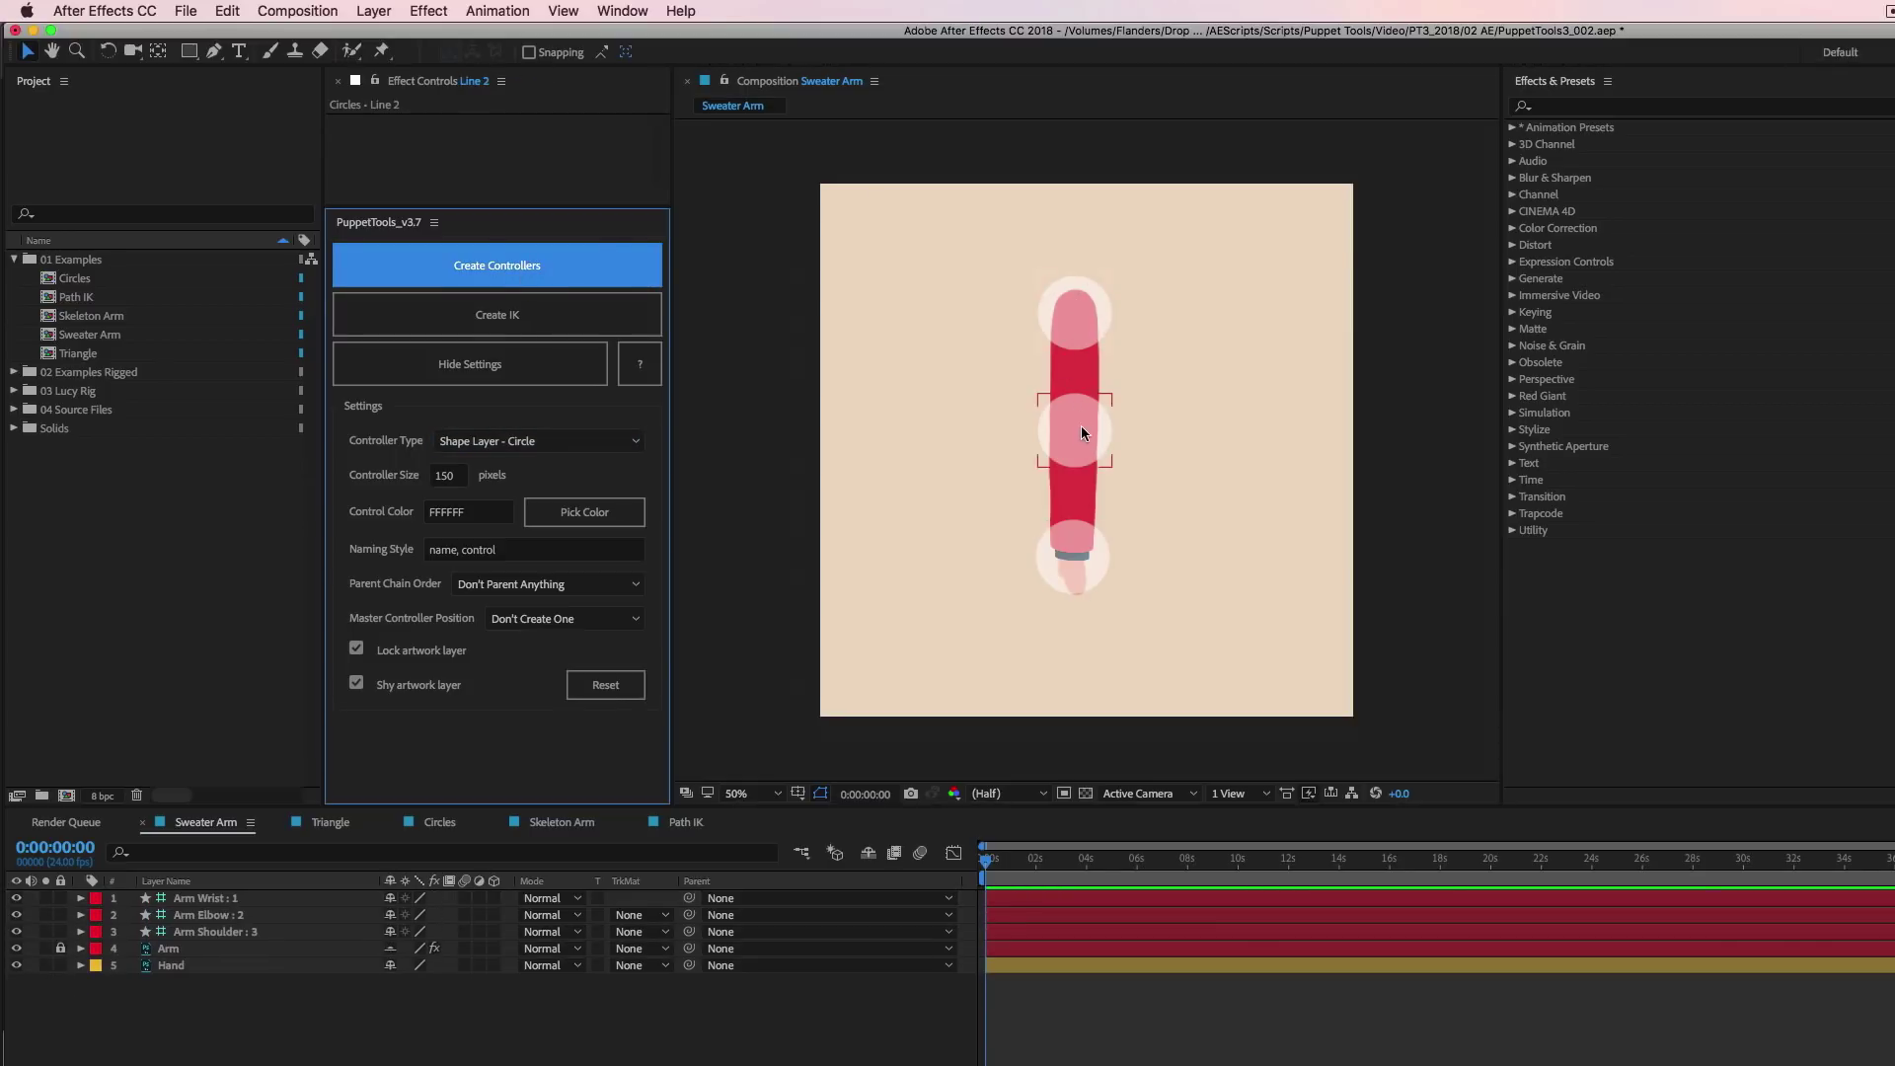
key("cmd+z")
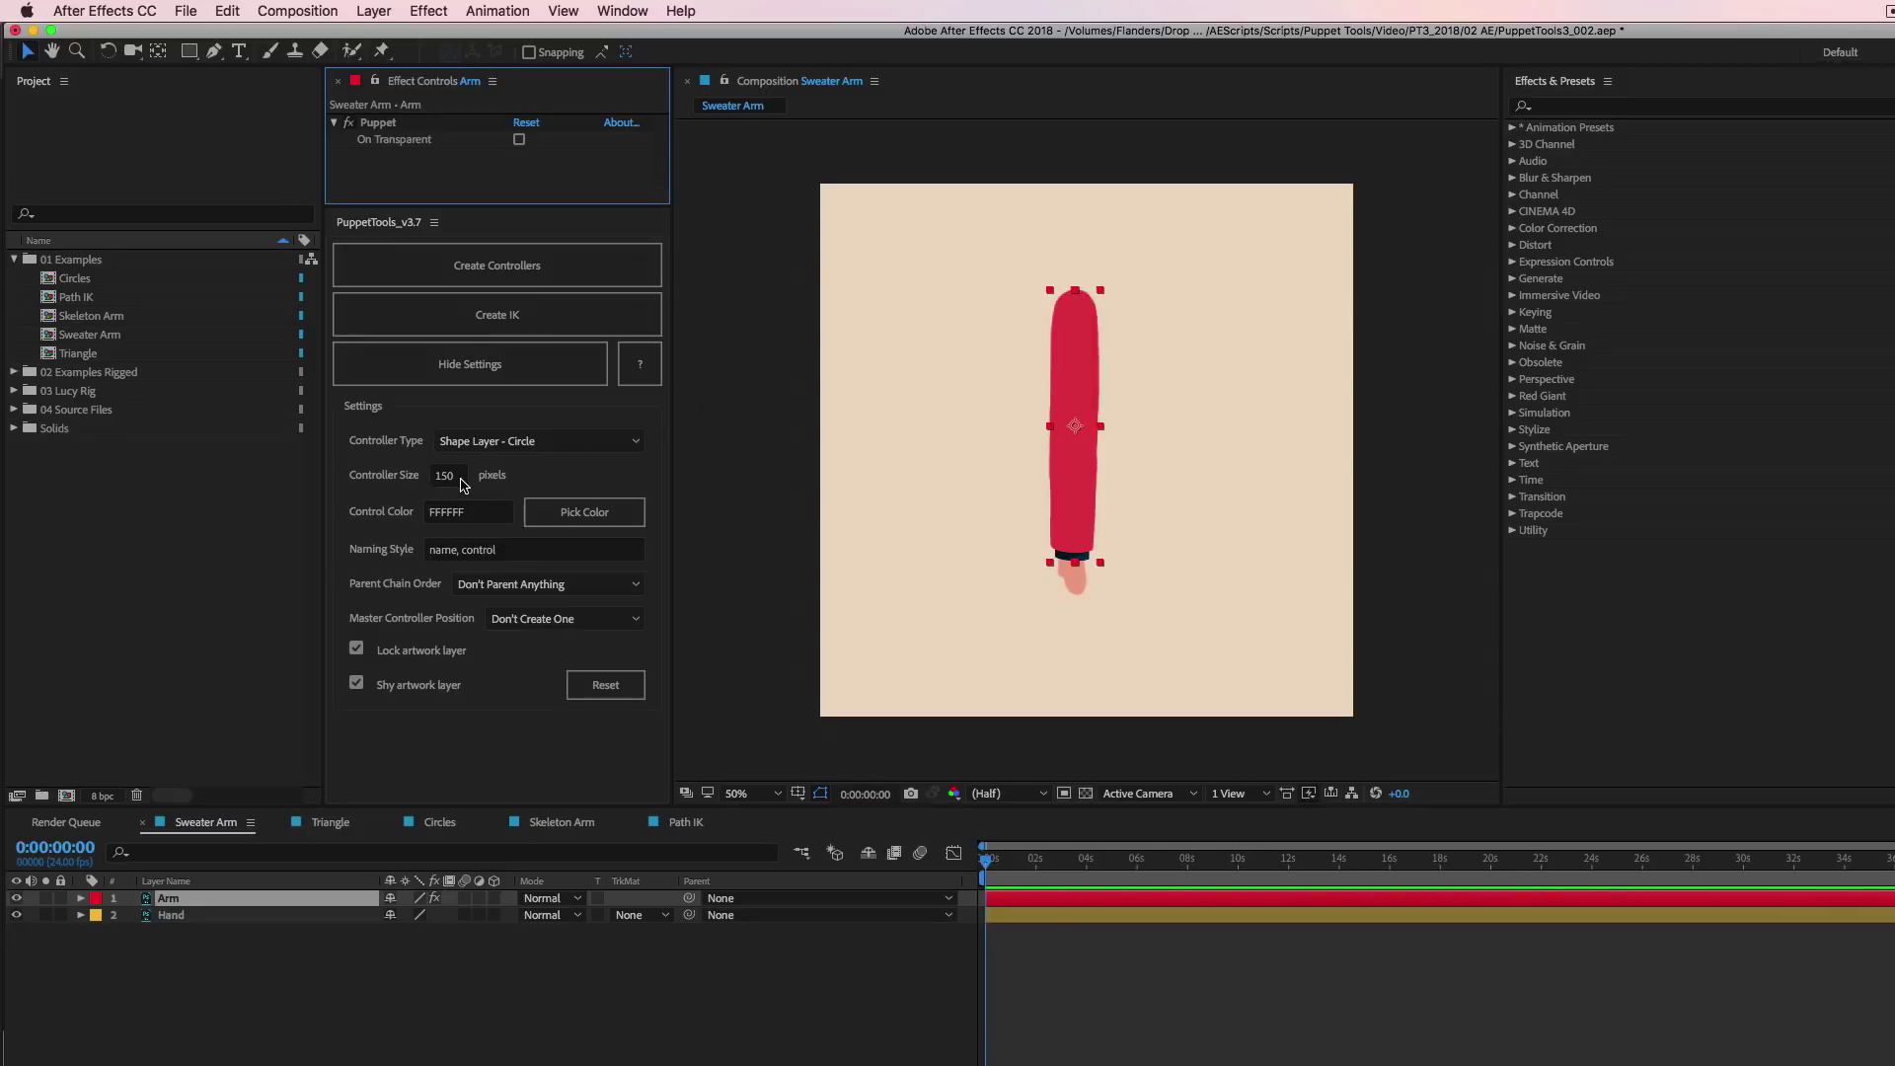
Set the controller size to 75 pixels and create circle controllers for the Arm layer's pins.
left_click(460, 478)
type("75")
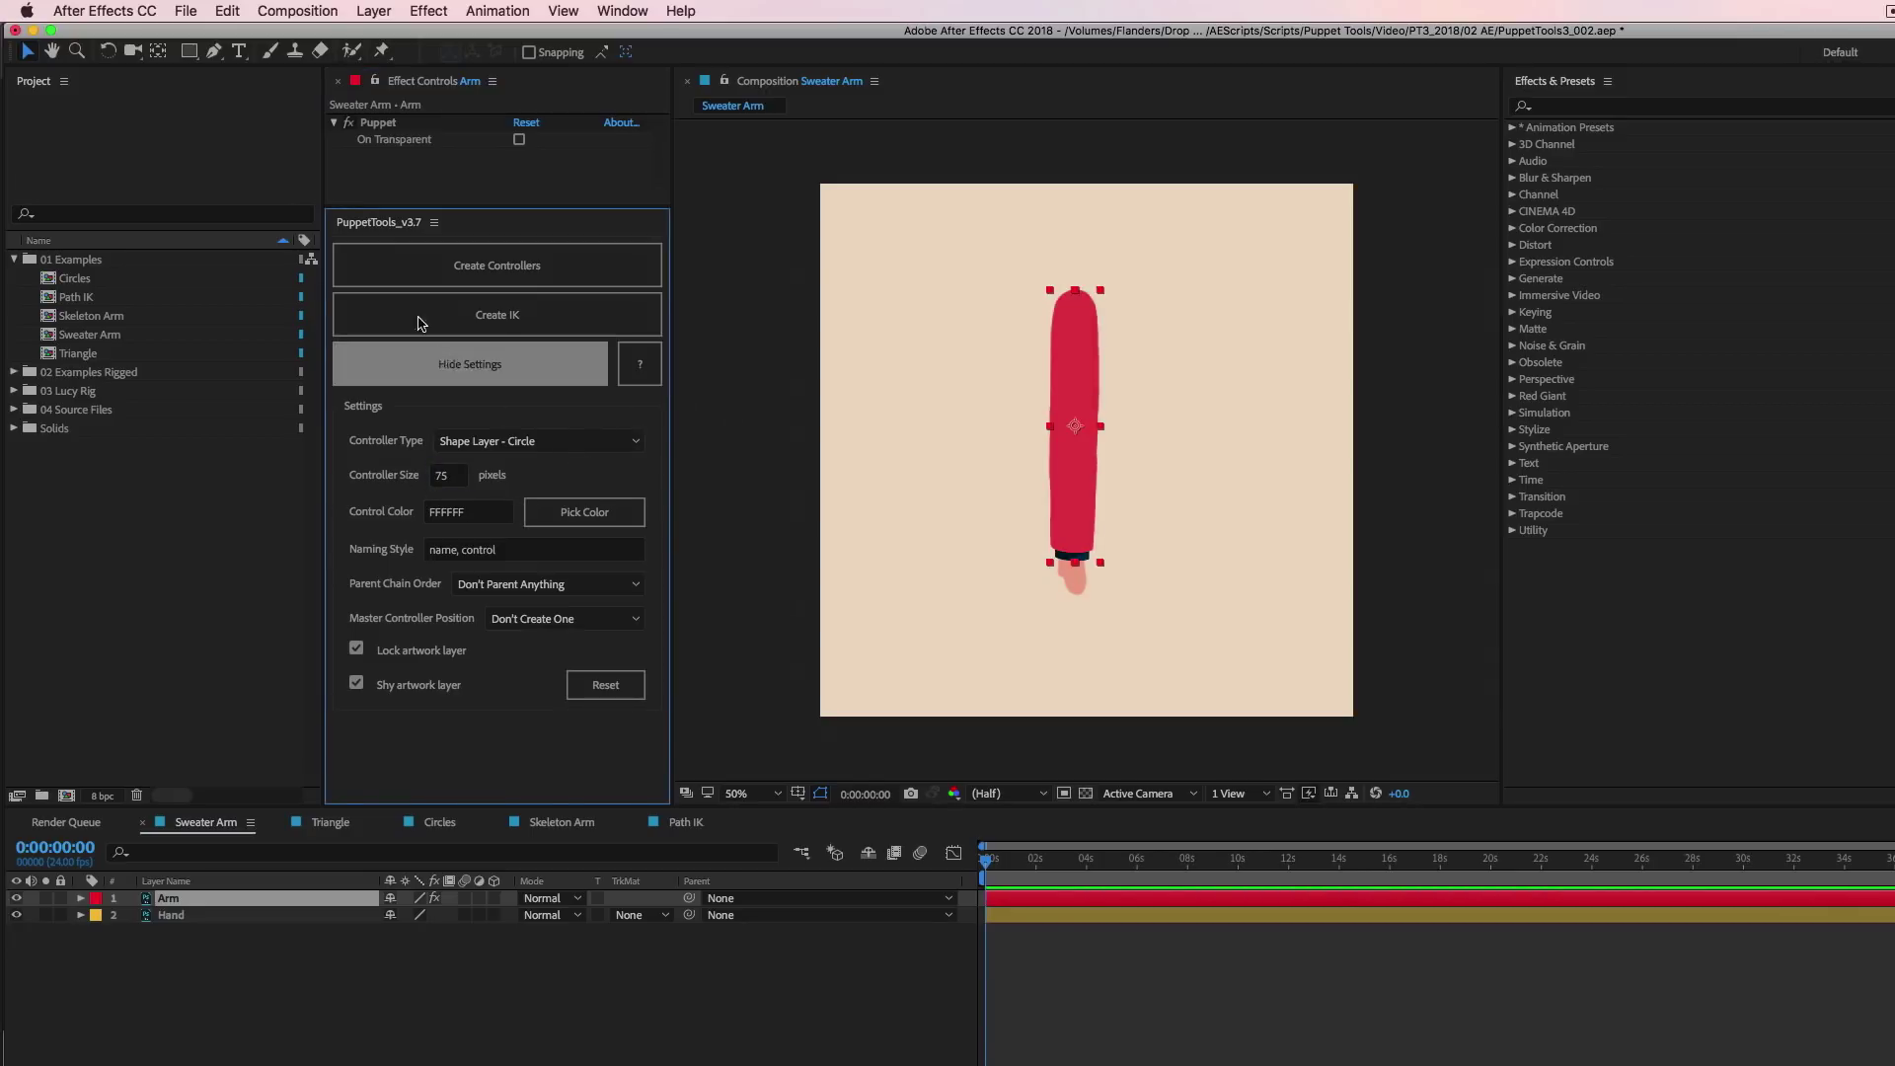
left_click(541, 265)
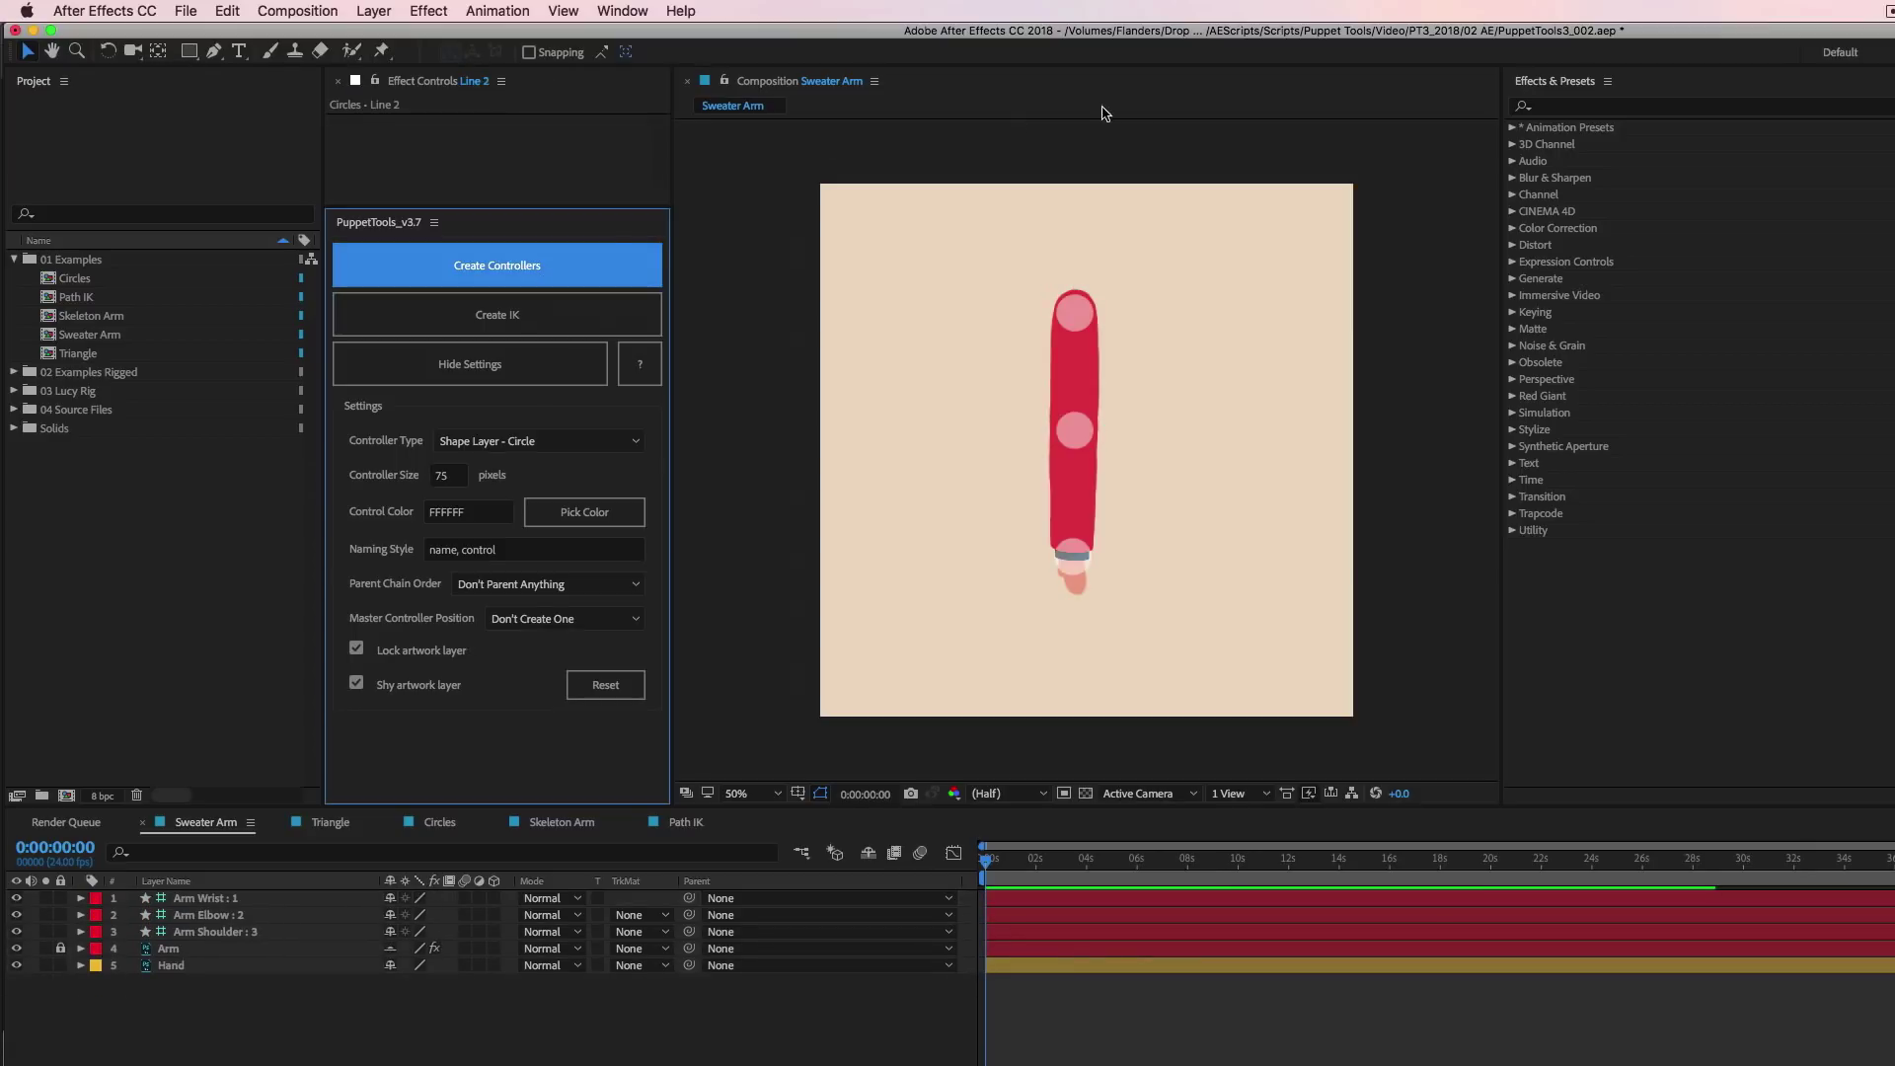
Try moving the wrist and elbow controllers, undoing the moves and the creation of the controllers.
left_click(1080, 427)
left_click_drag(1074, 577, 1147, 564)
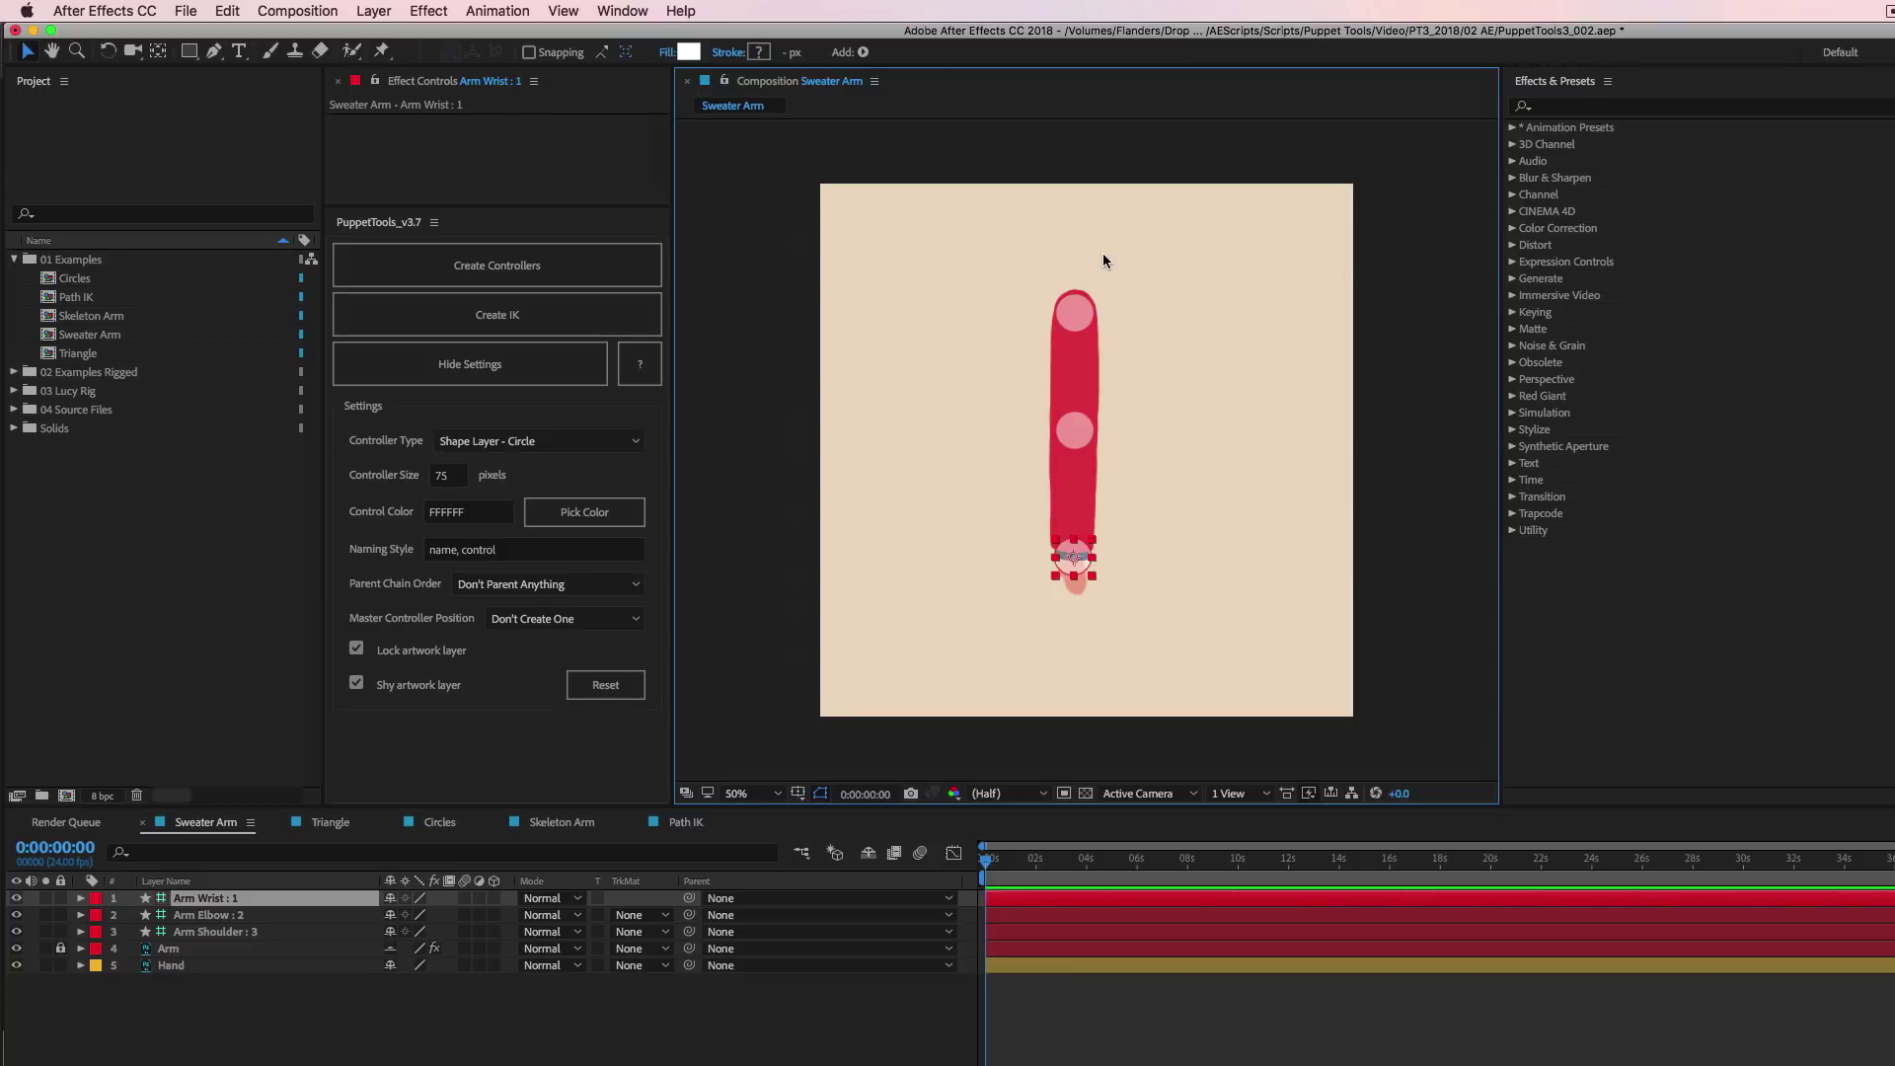
mouse_move(1076, 426)
left_mouse_down()
mouse_move(1240, 402)
mouse_move(1078, 431)
left_mouse_up()
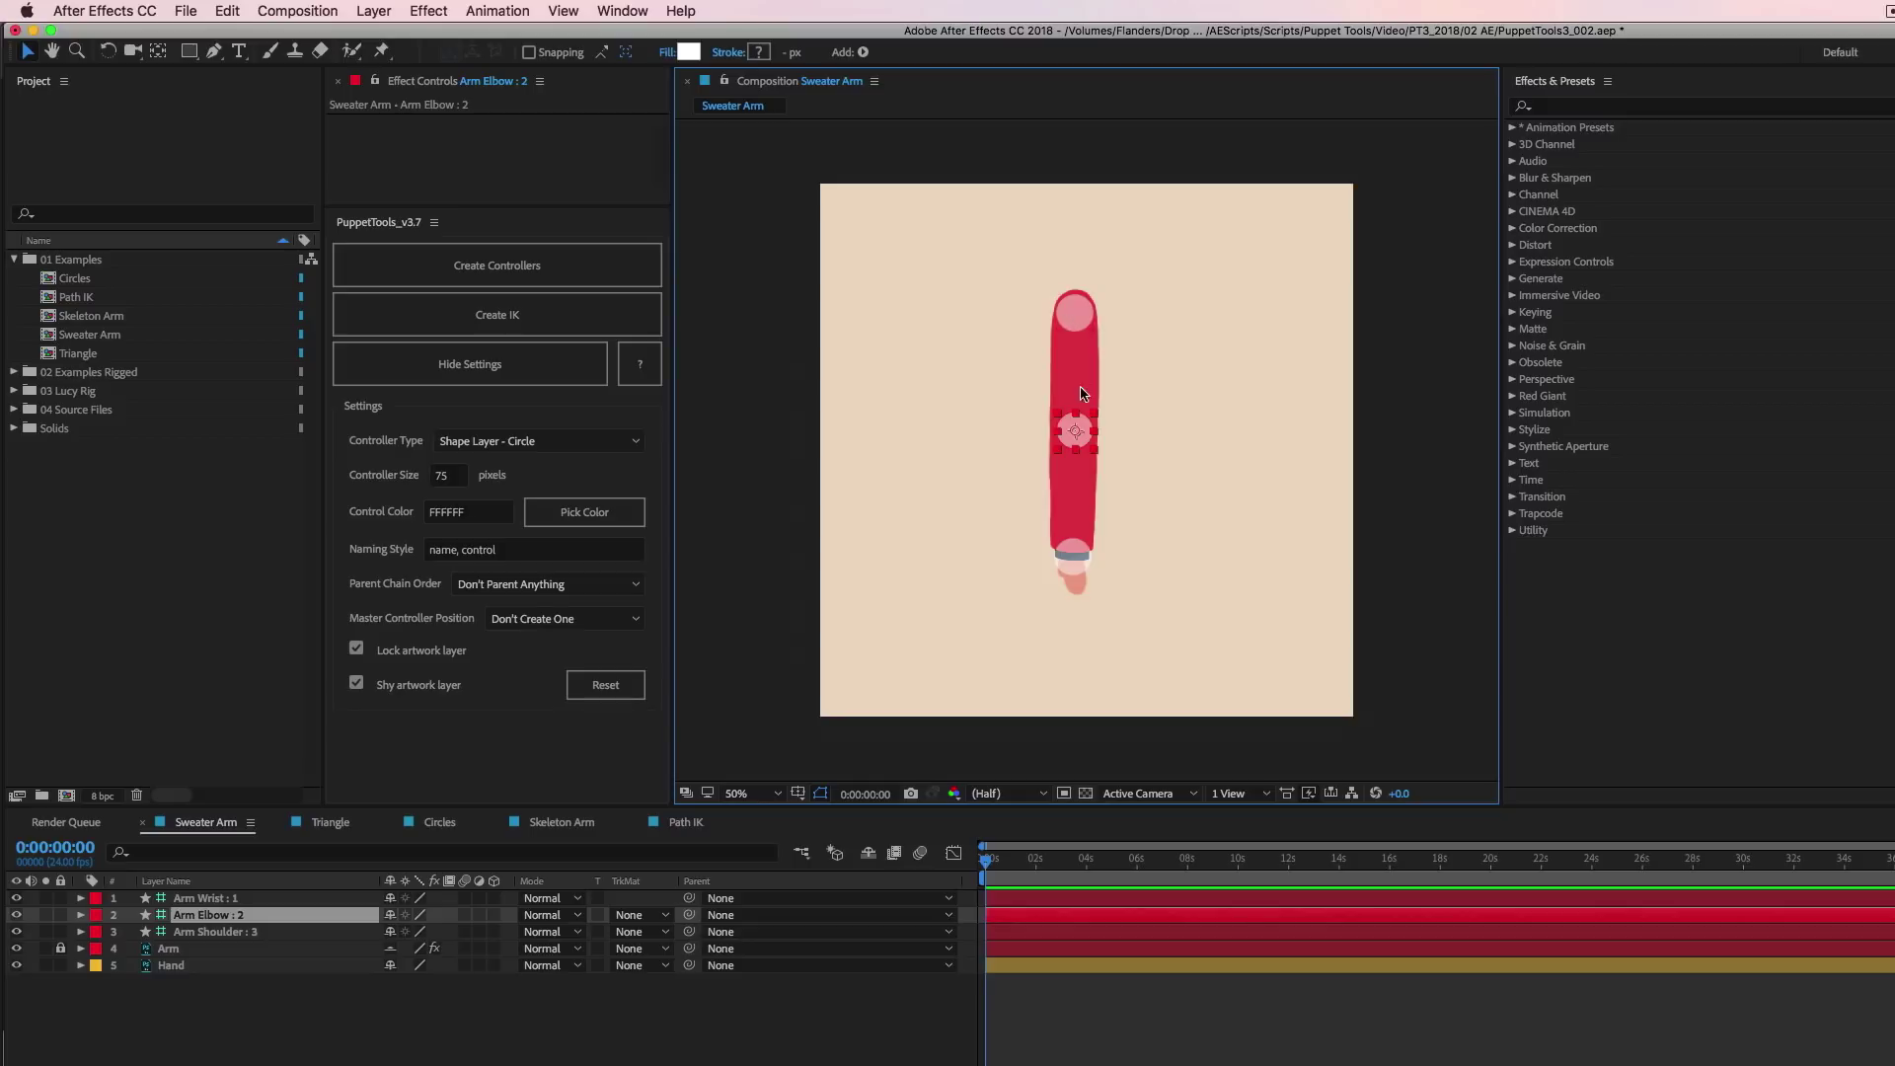
key("super+z")
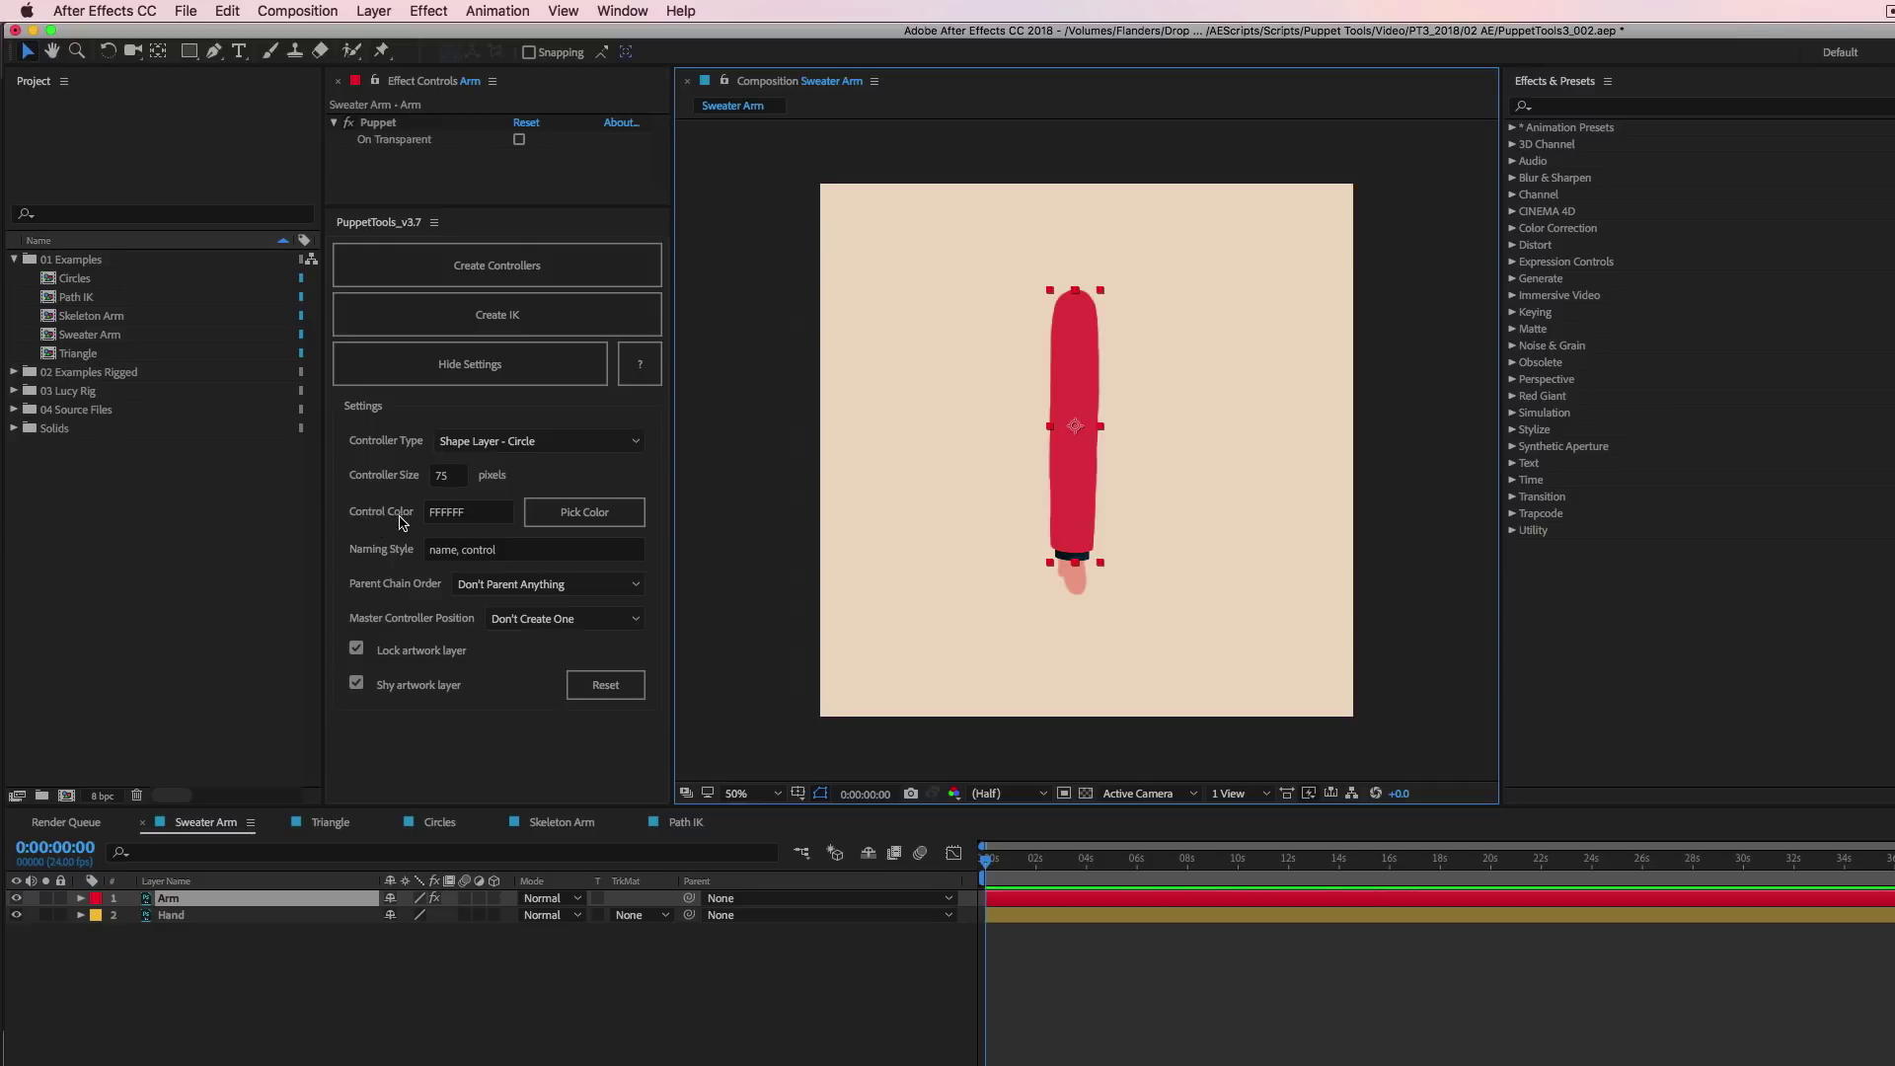
Set the control color to bright green 22FF06 and create controllers for the Arm layer's pins.
left_click(449, 514)
left_click(478, 514)
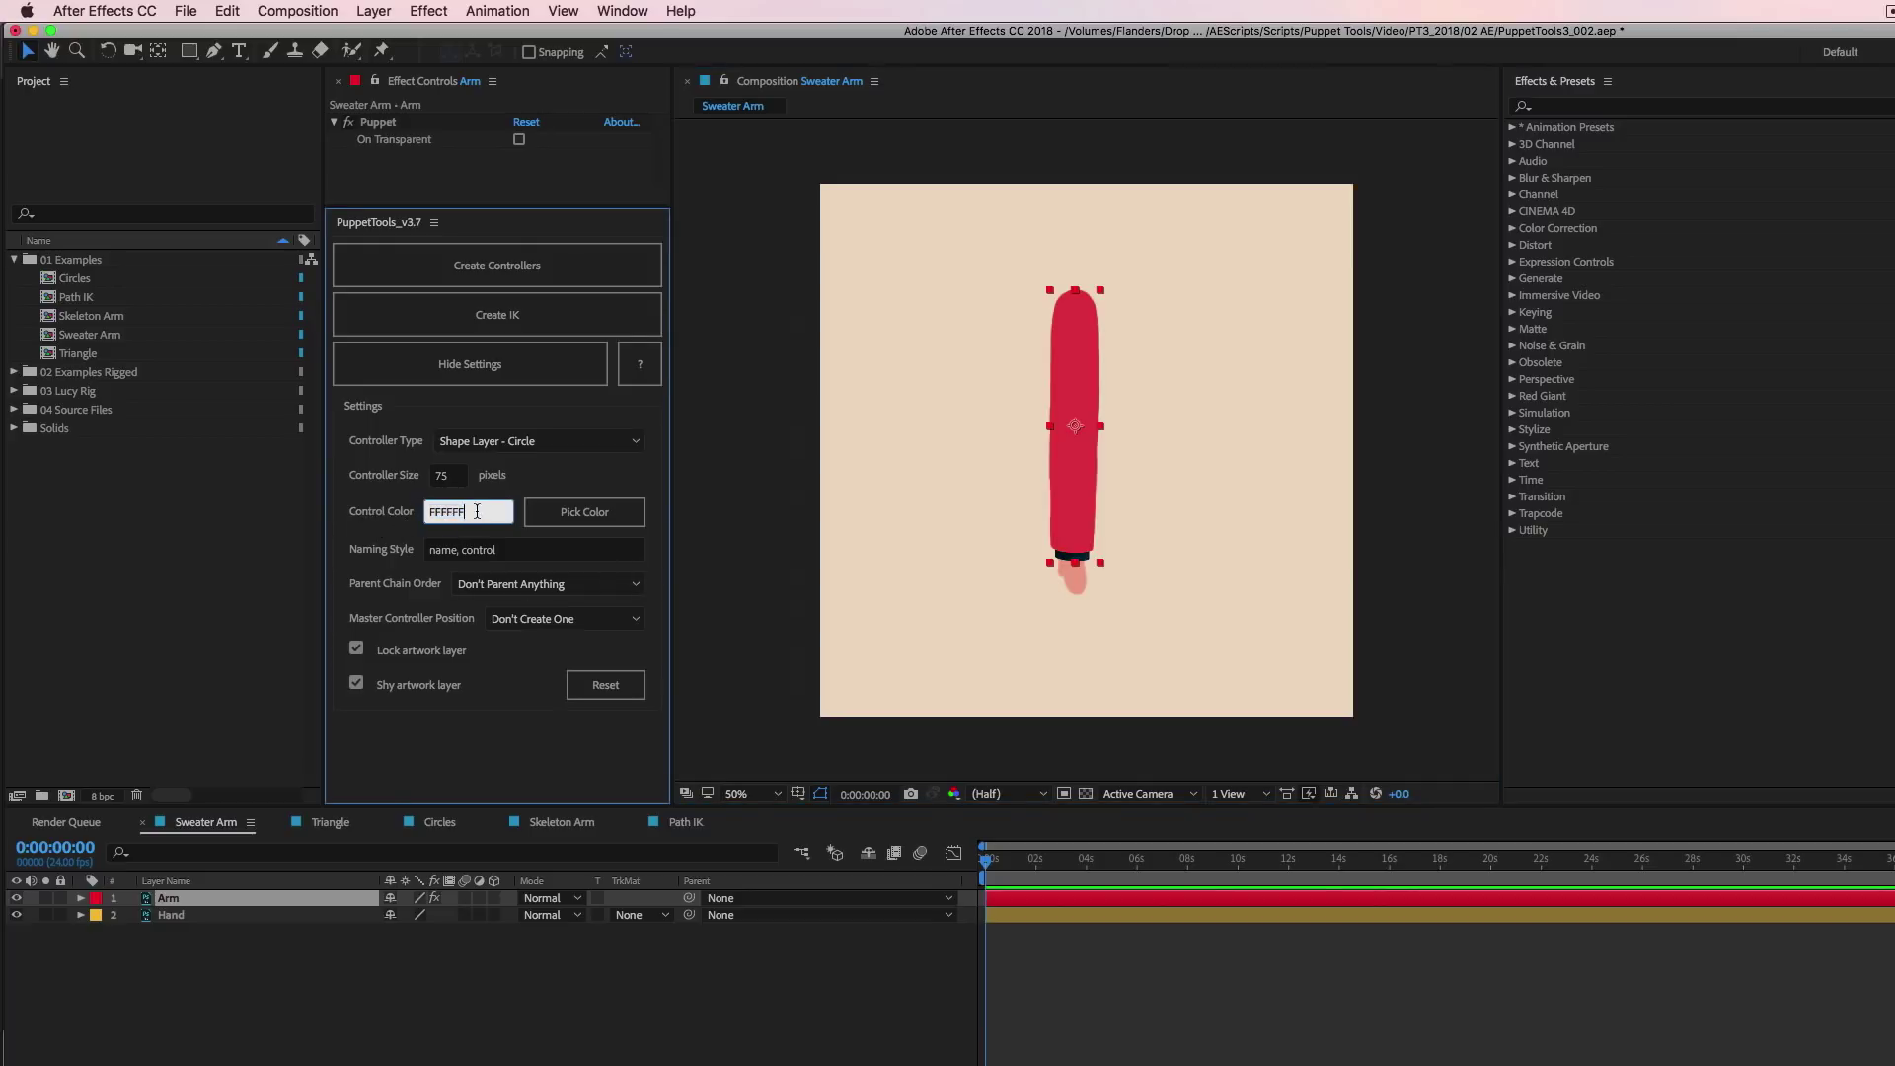
double_click(458, 513)
left_click(587, 515)
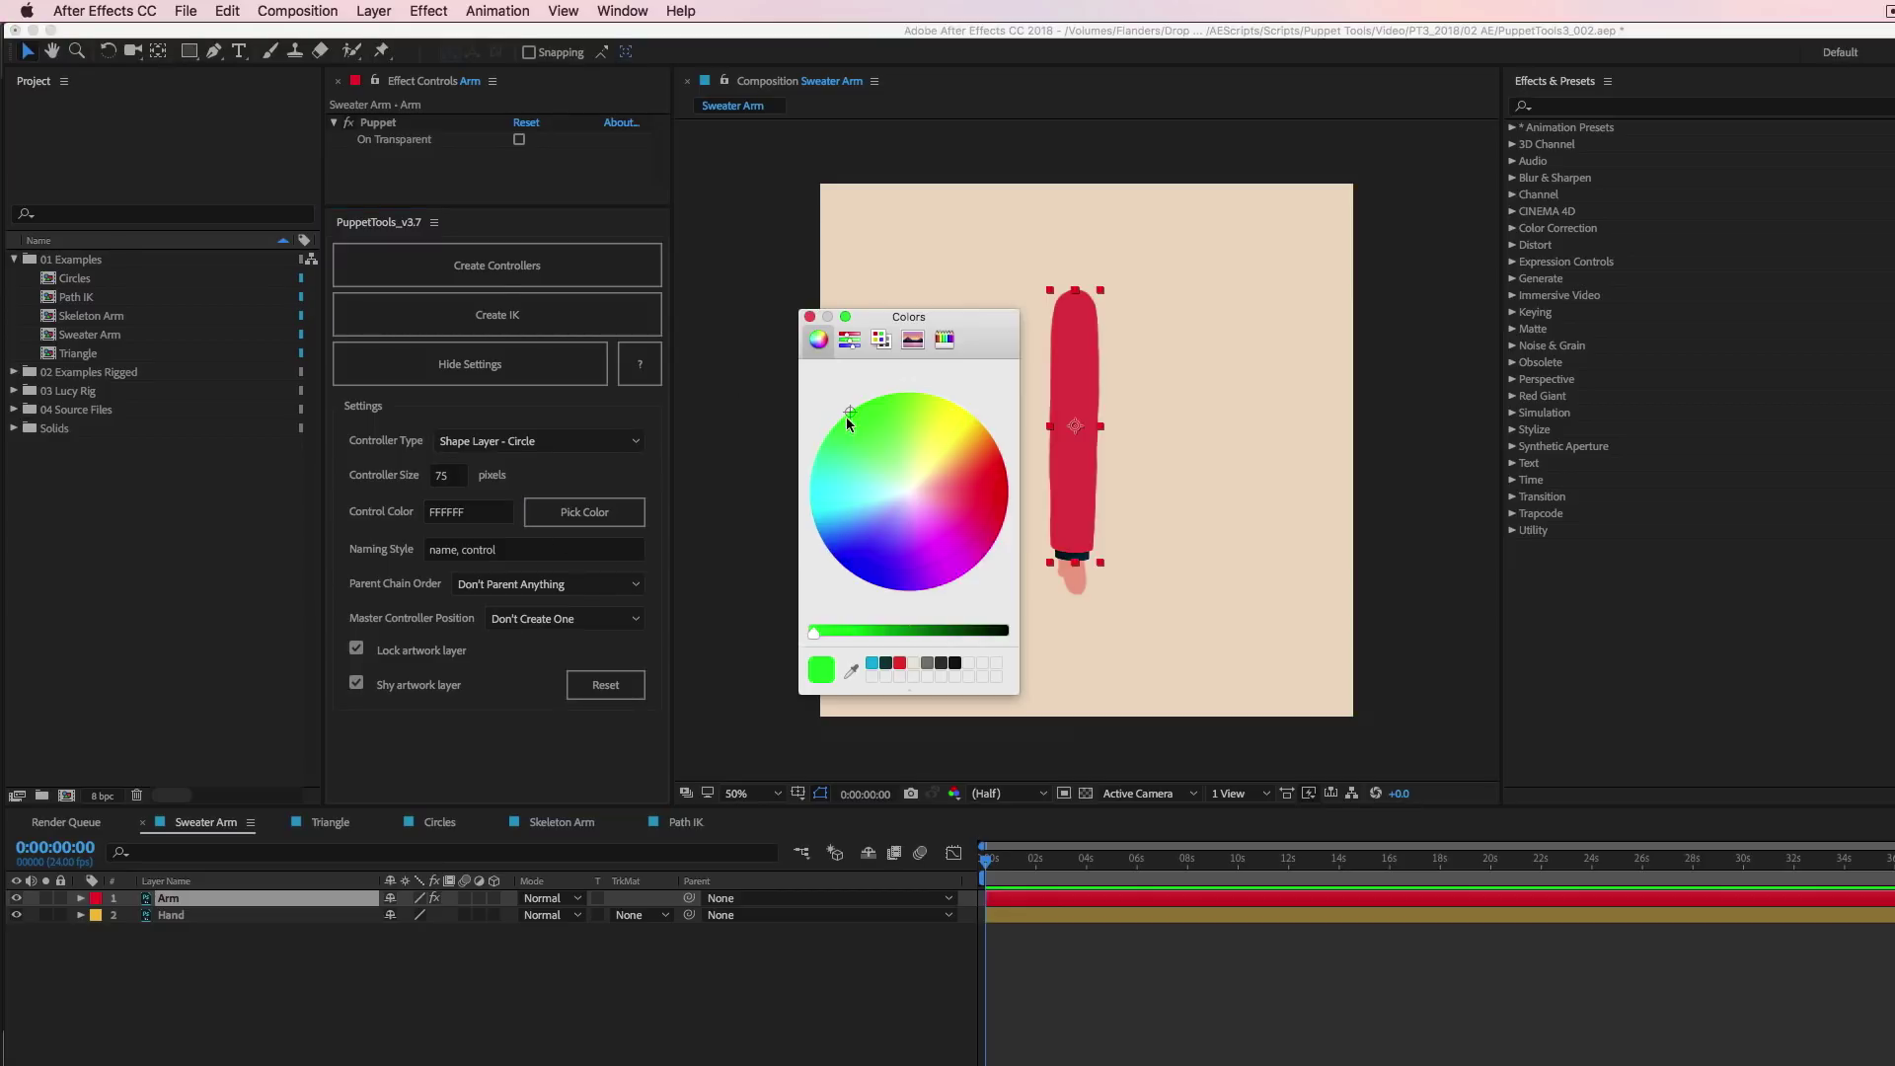
left_click_drag(968, 435, 856, 404)
left_click(810, 315)
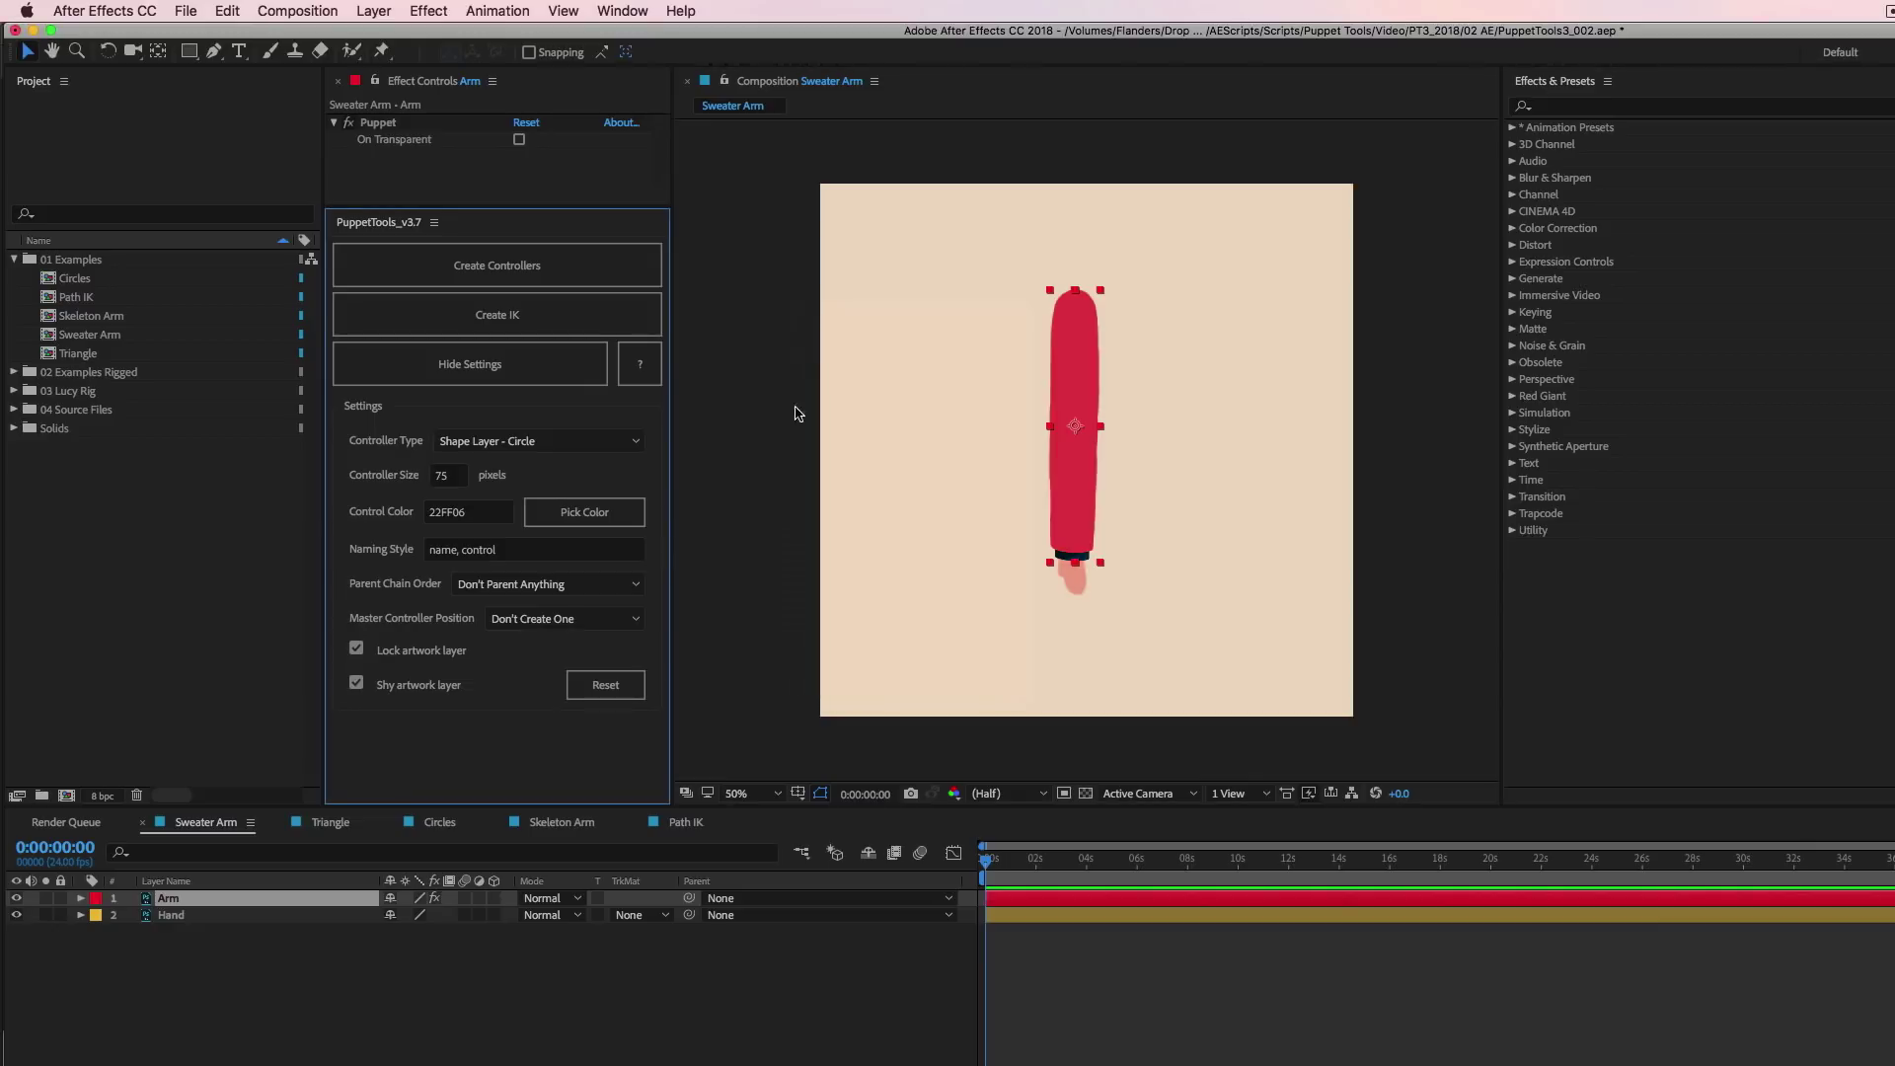
left_click(501, 267)
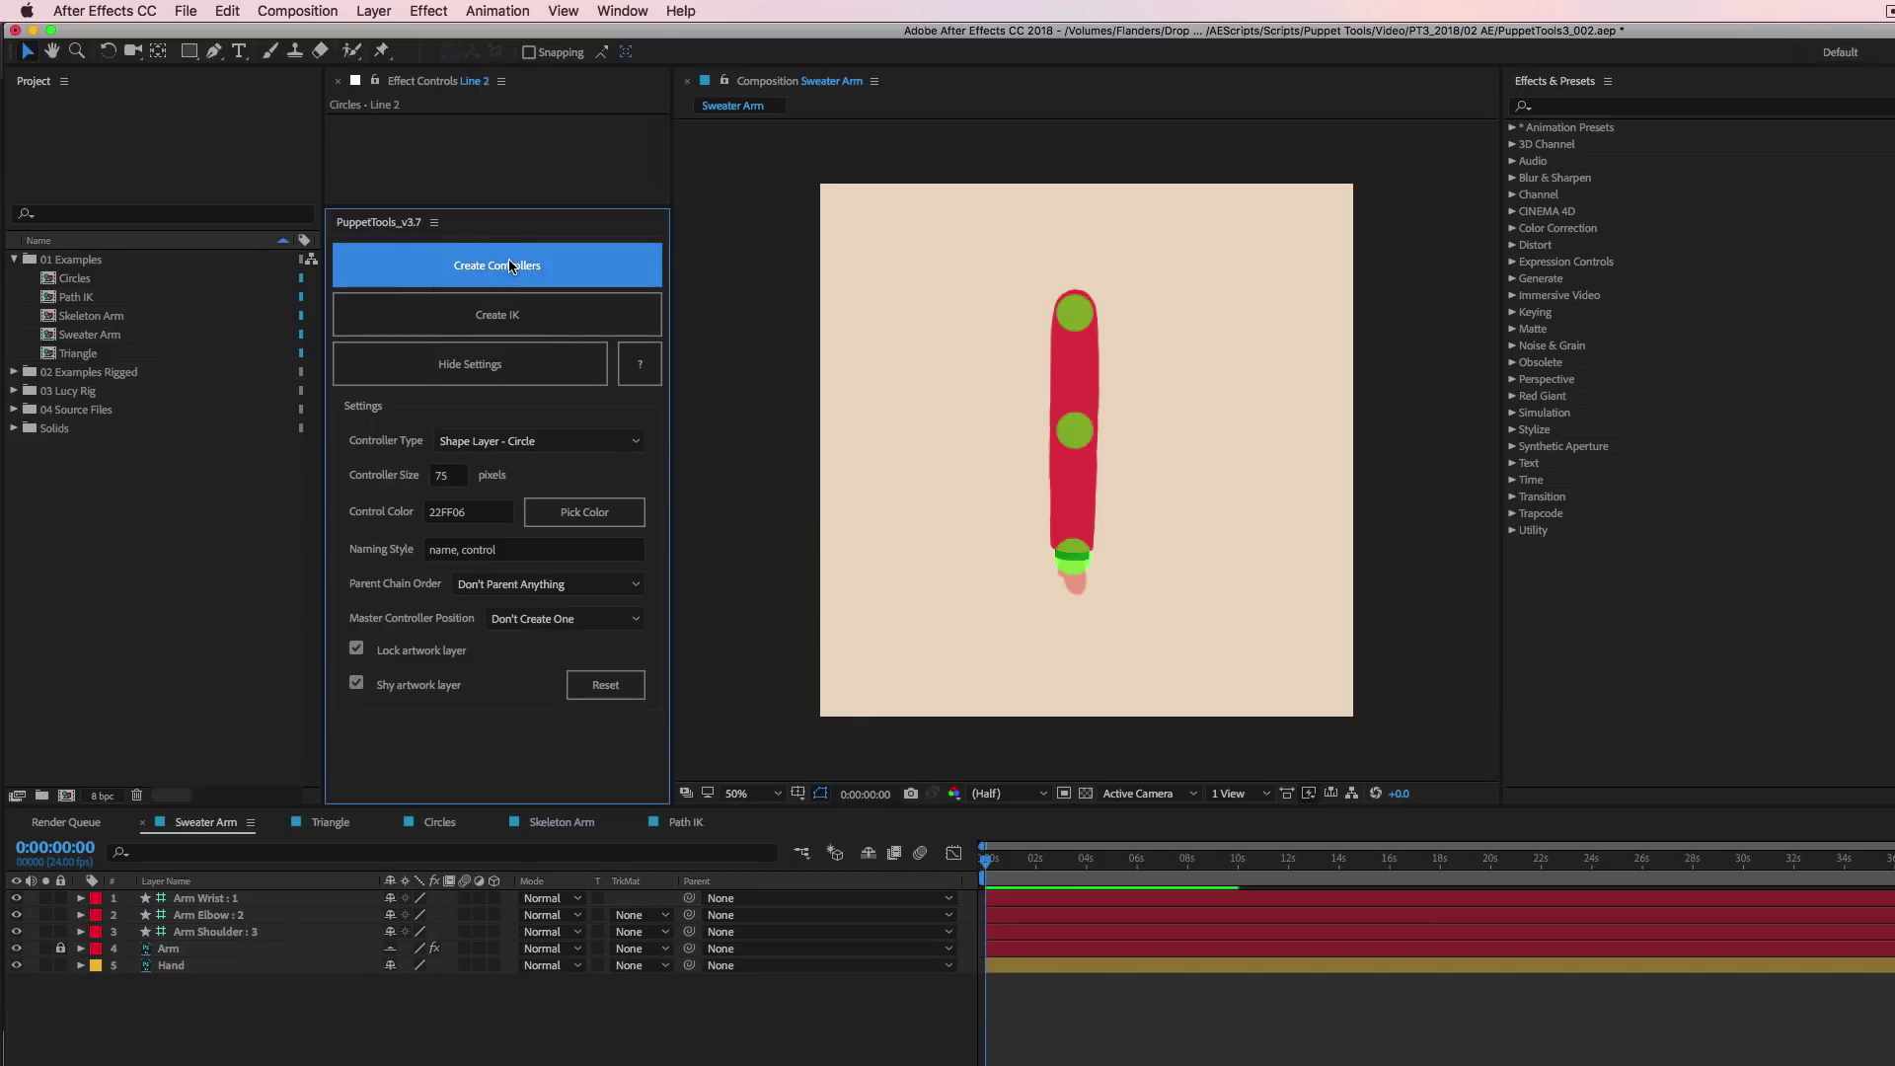
Try moving the green elbow, wrist and shoulder controllers in turn, undoing each move.
left_click_drag(1074, 424, 1144, 418)
key("super+z")
left_click_drag(1078, 549, 1024, 502)
key("super+z")
mouse_move(1076, 309)
left_mouse_down()
mouse_move(1231, 320)
mouse_move(1066, 321)
left_mouse_up()
key("super+z")
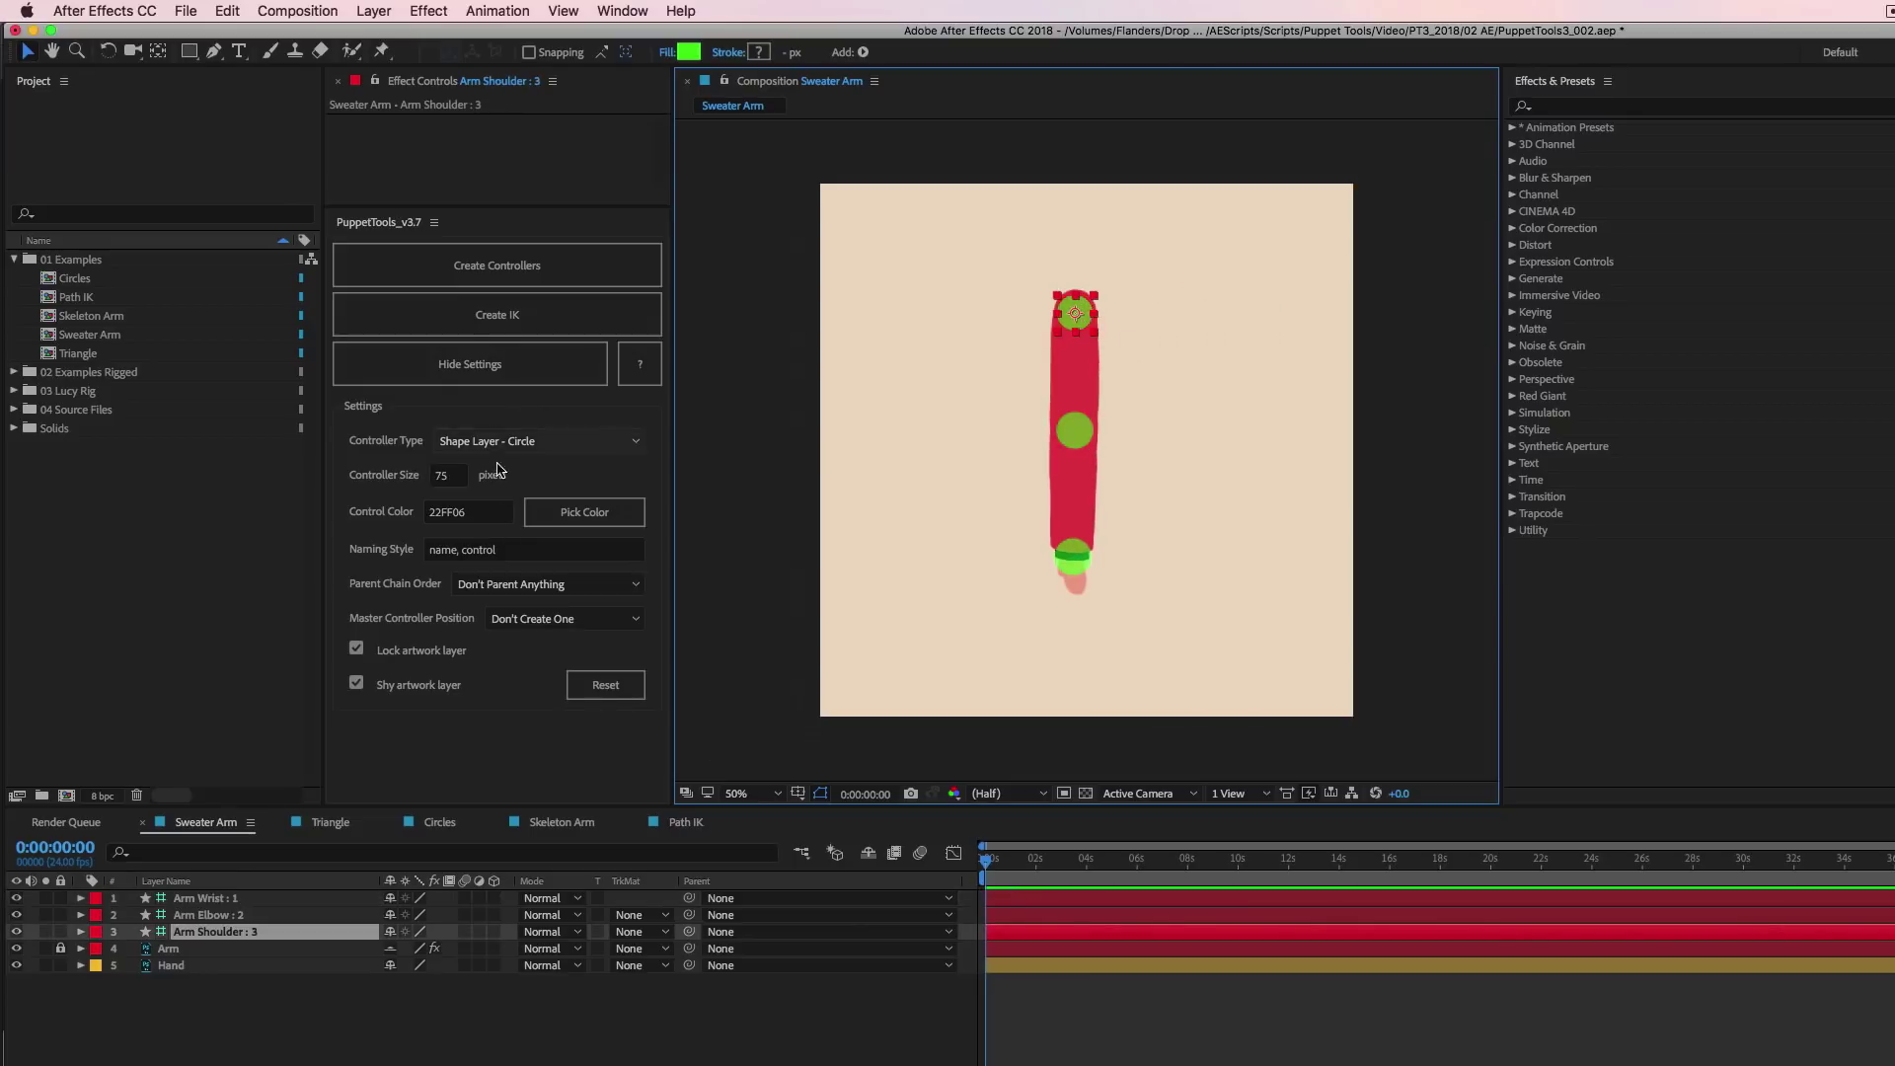
Examine the layer names of the wrist, elbow and shoulder controllers, and undo the controllers' creation.
left_click(237, 915)
left_click(248, 931)
left_click(242, 916)
left_click(242, 900)
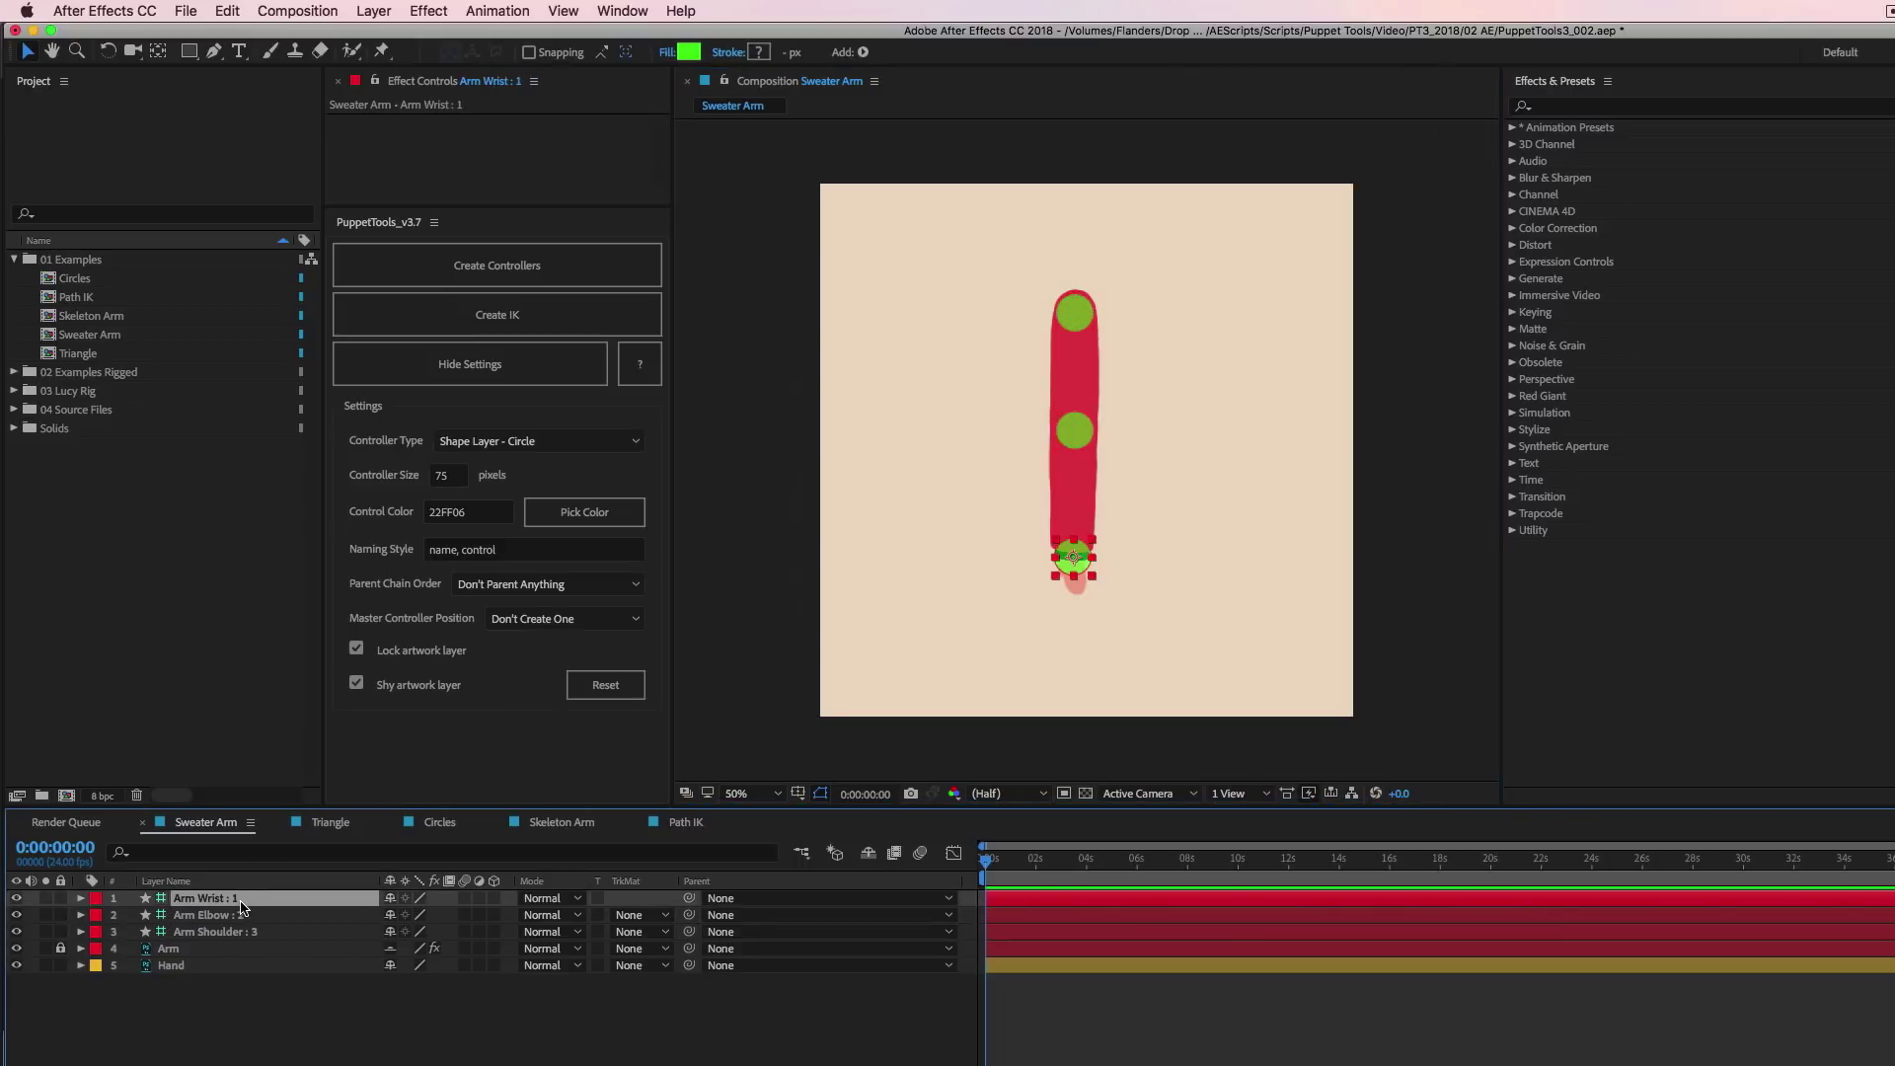
left_click(242, 916)
left_click(245, 931)
left_click(240, 900)
key("super+z")
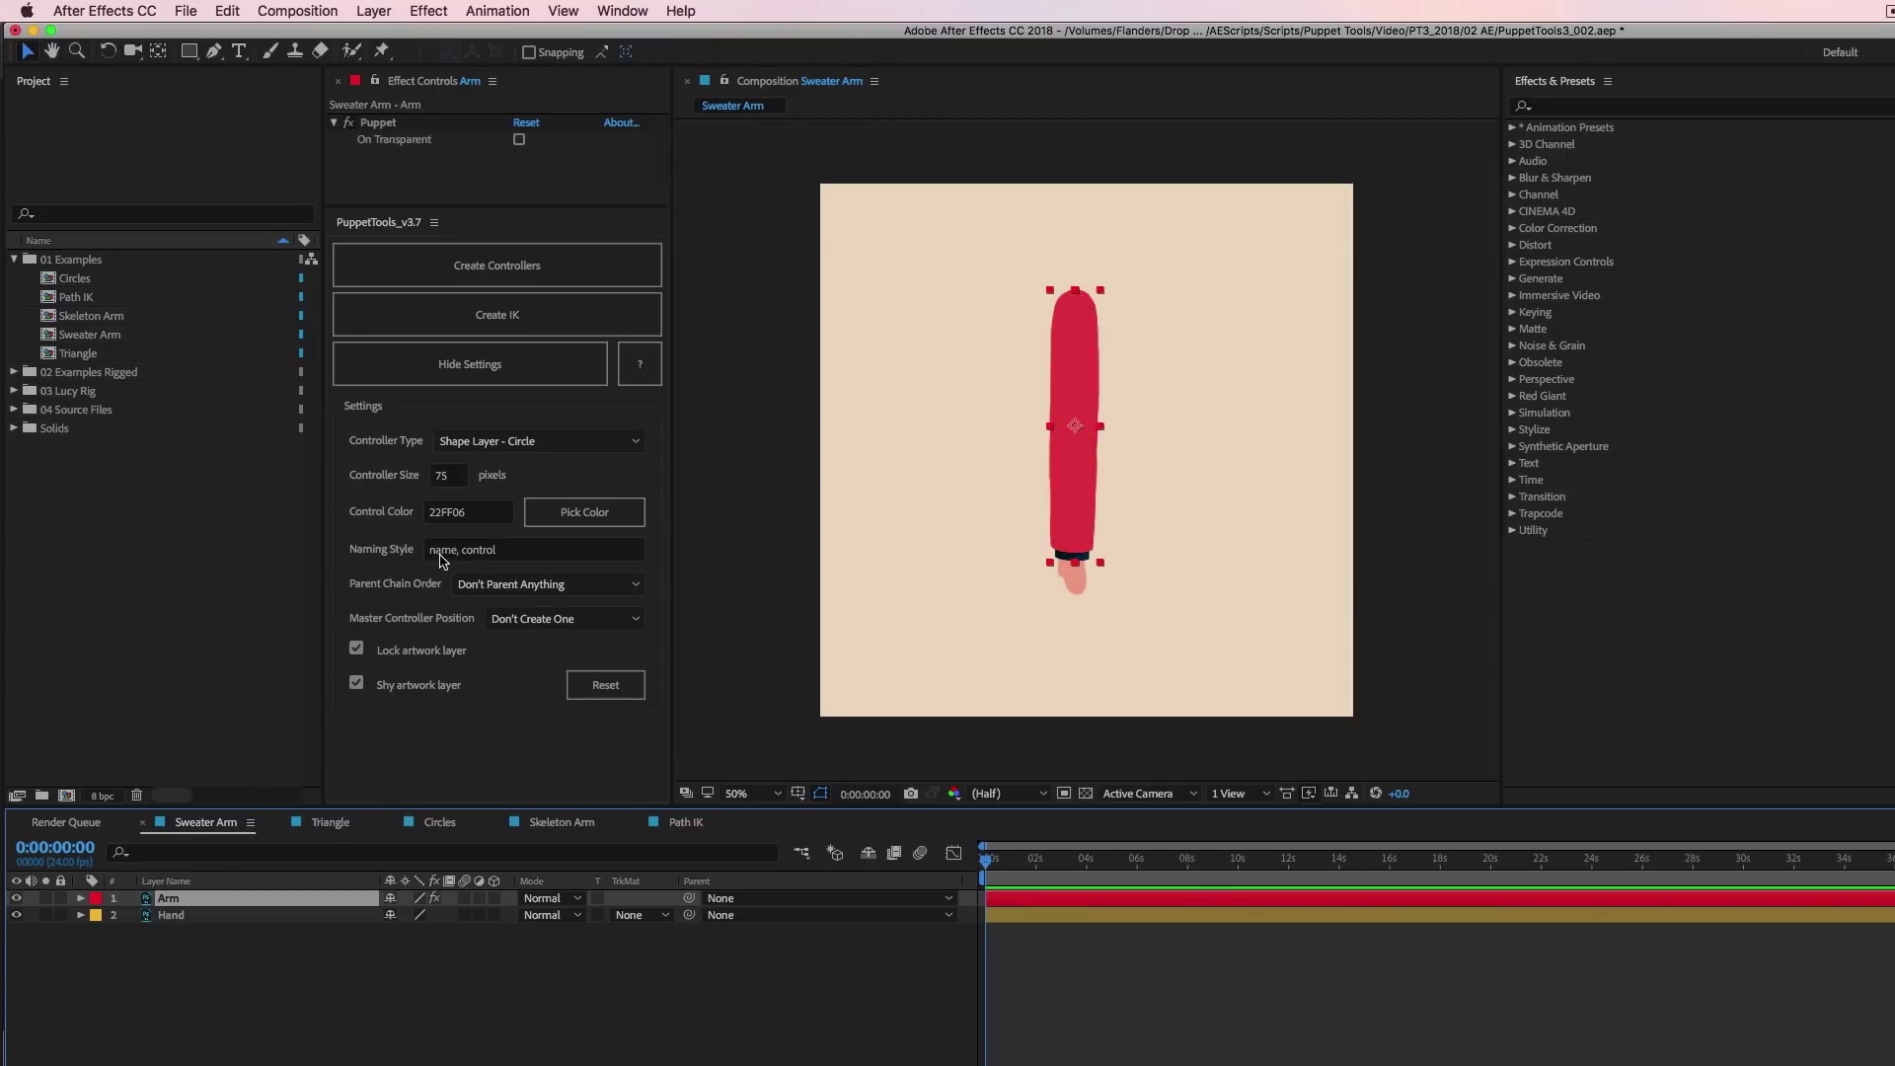
Set the naming style to "Sweater Arm, control" and try it on the Arm layer's pins, undoing the created controllers.
left_click(440, 550)
left_click_drag(428, 552, 506, 552)
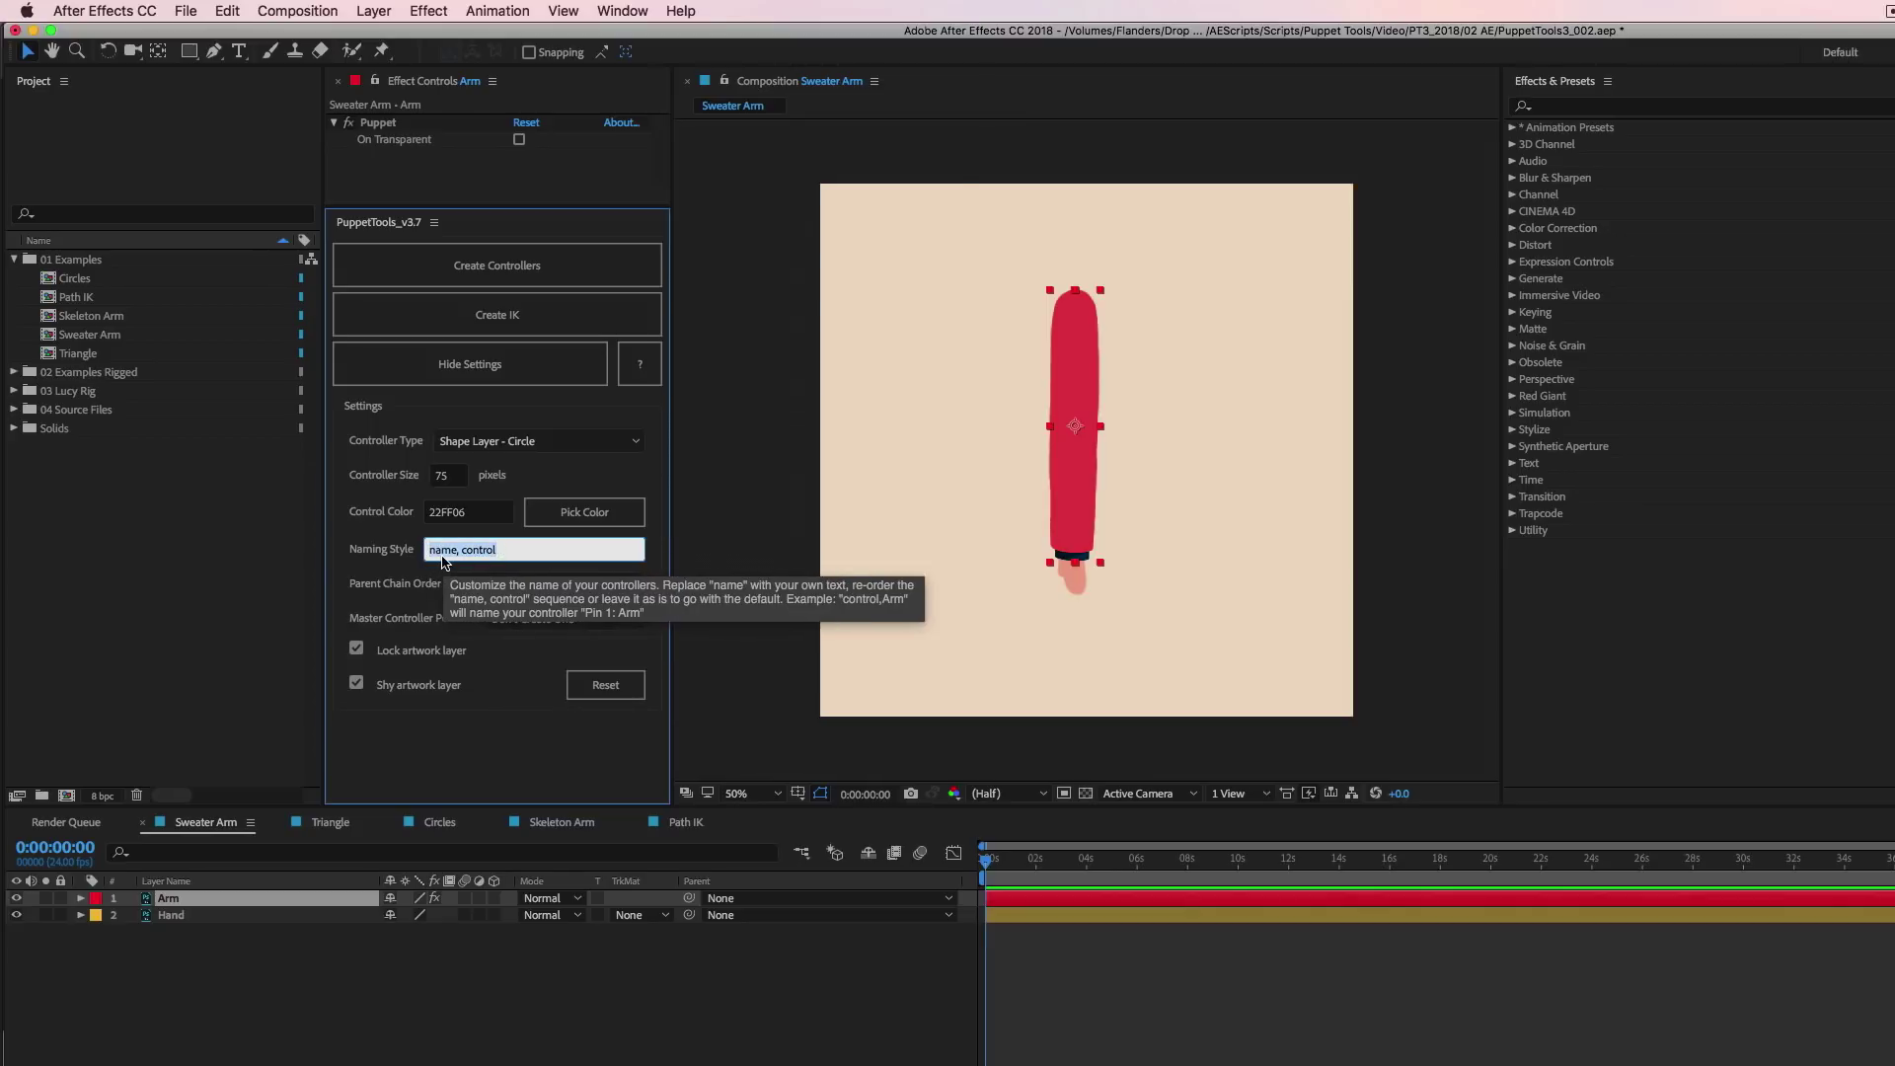
left_click(520, 552)
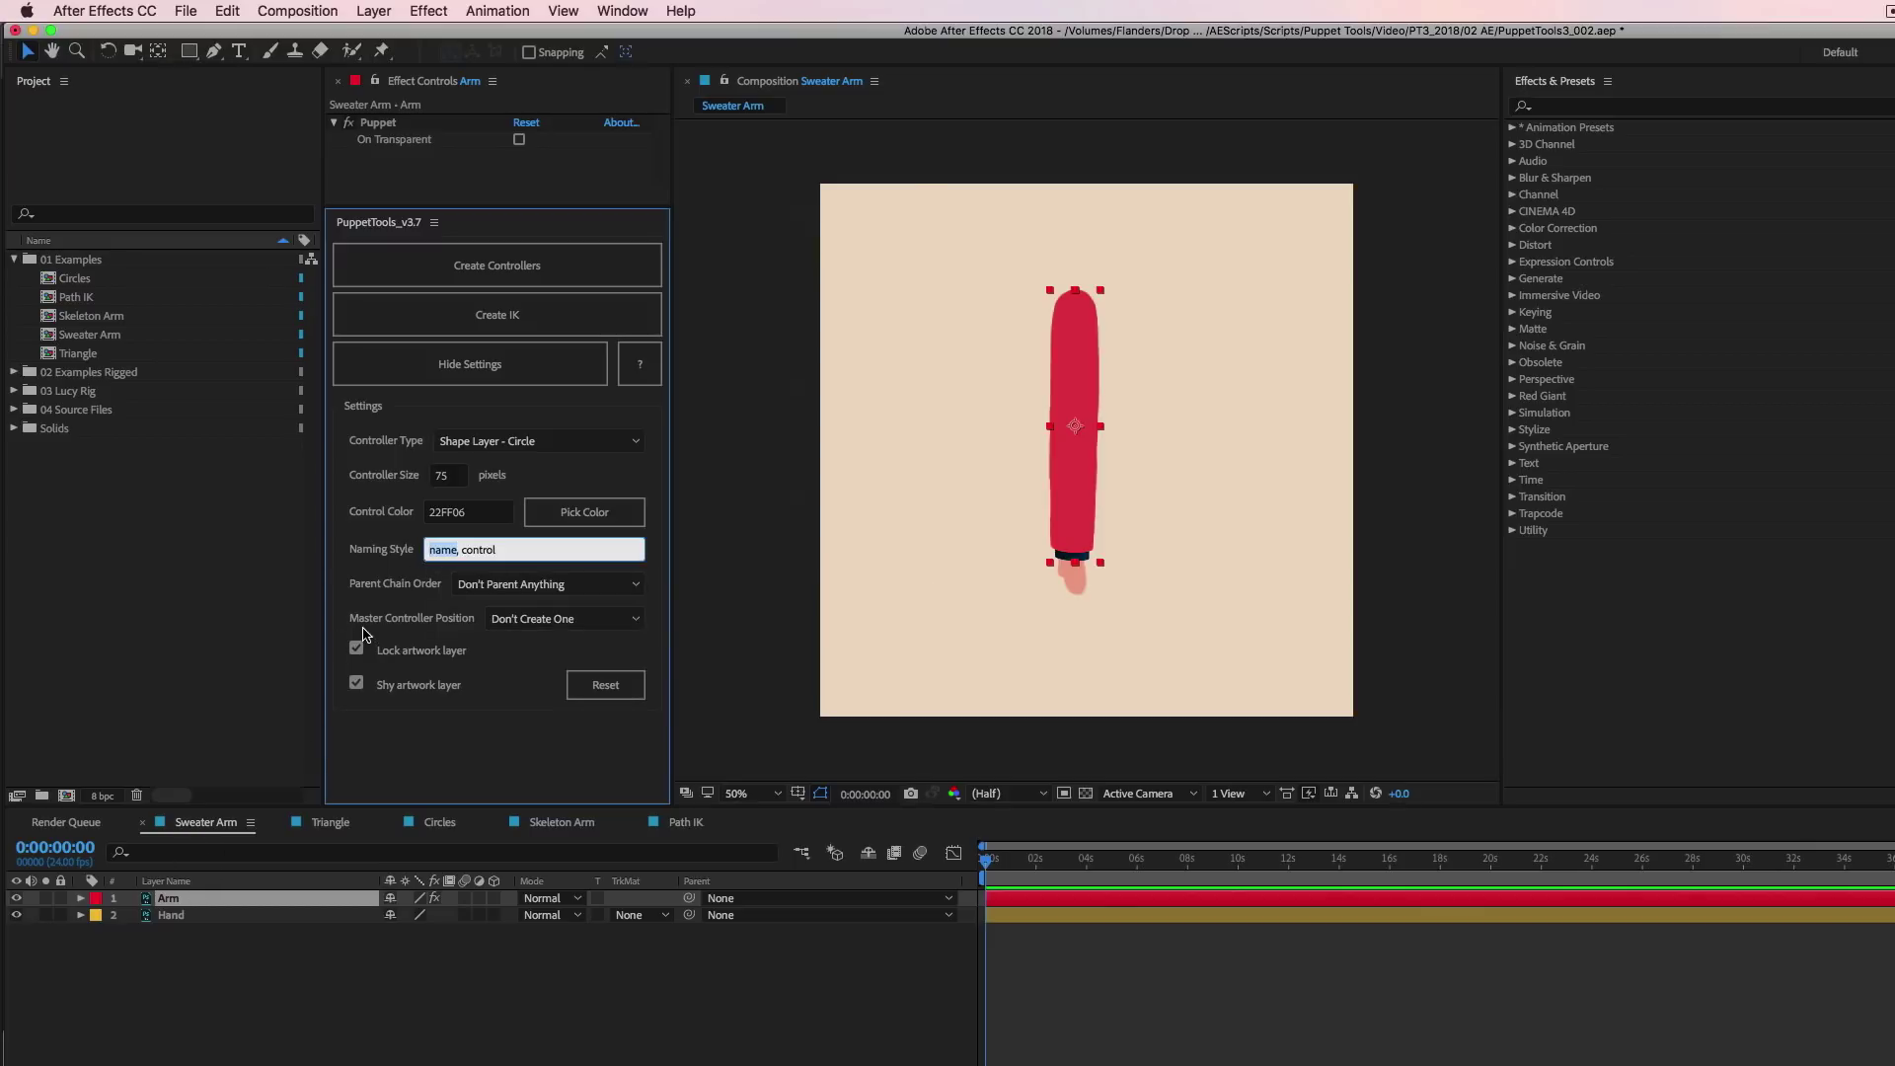
type("Sweater Arm")
left_click(511, 263)
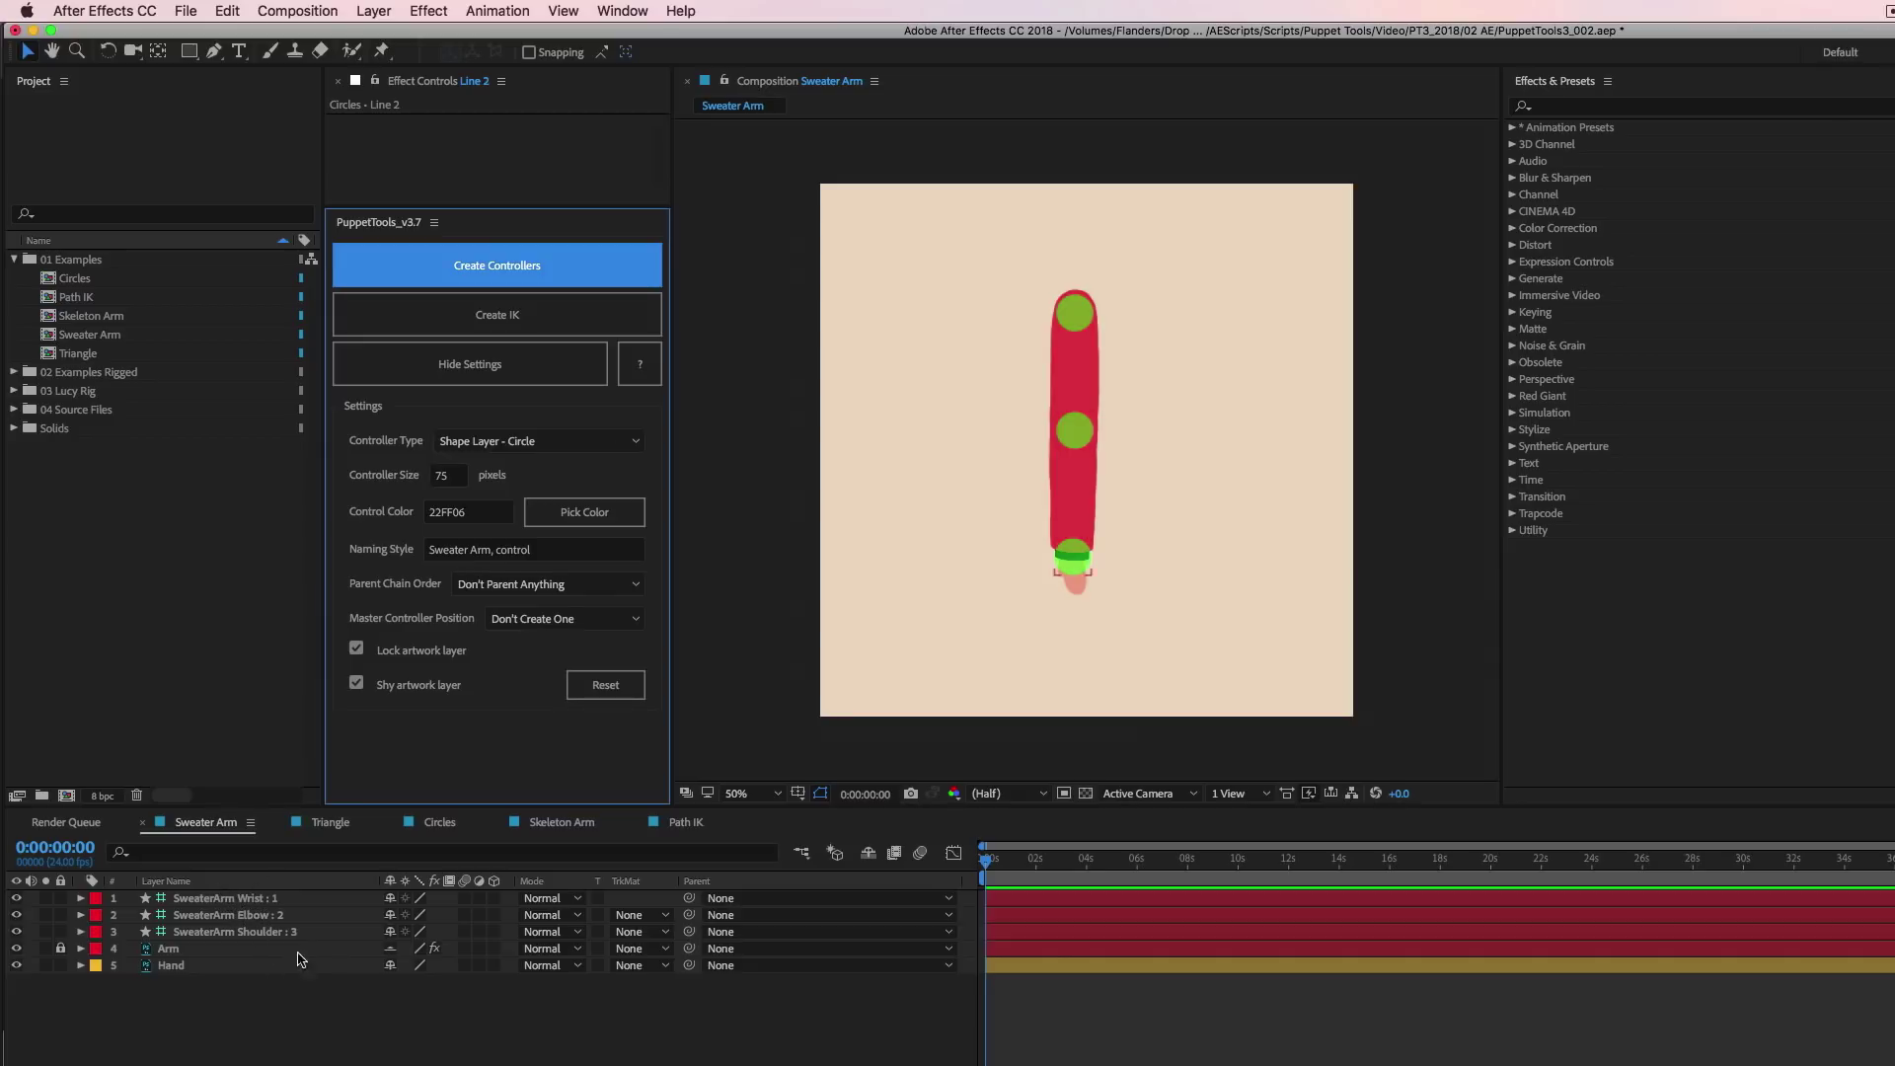
key("super+z")
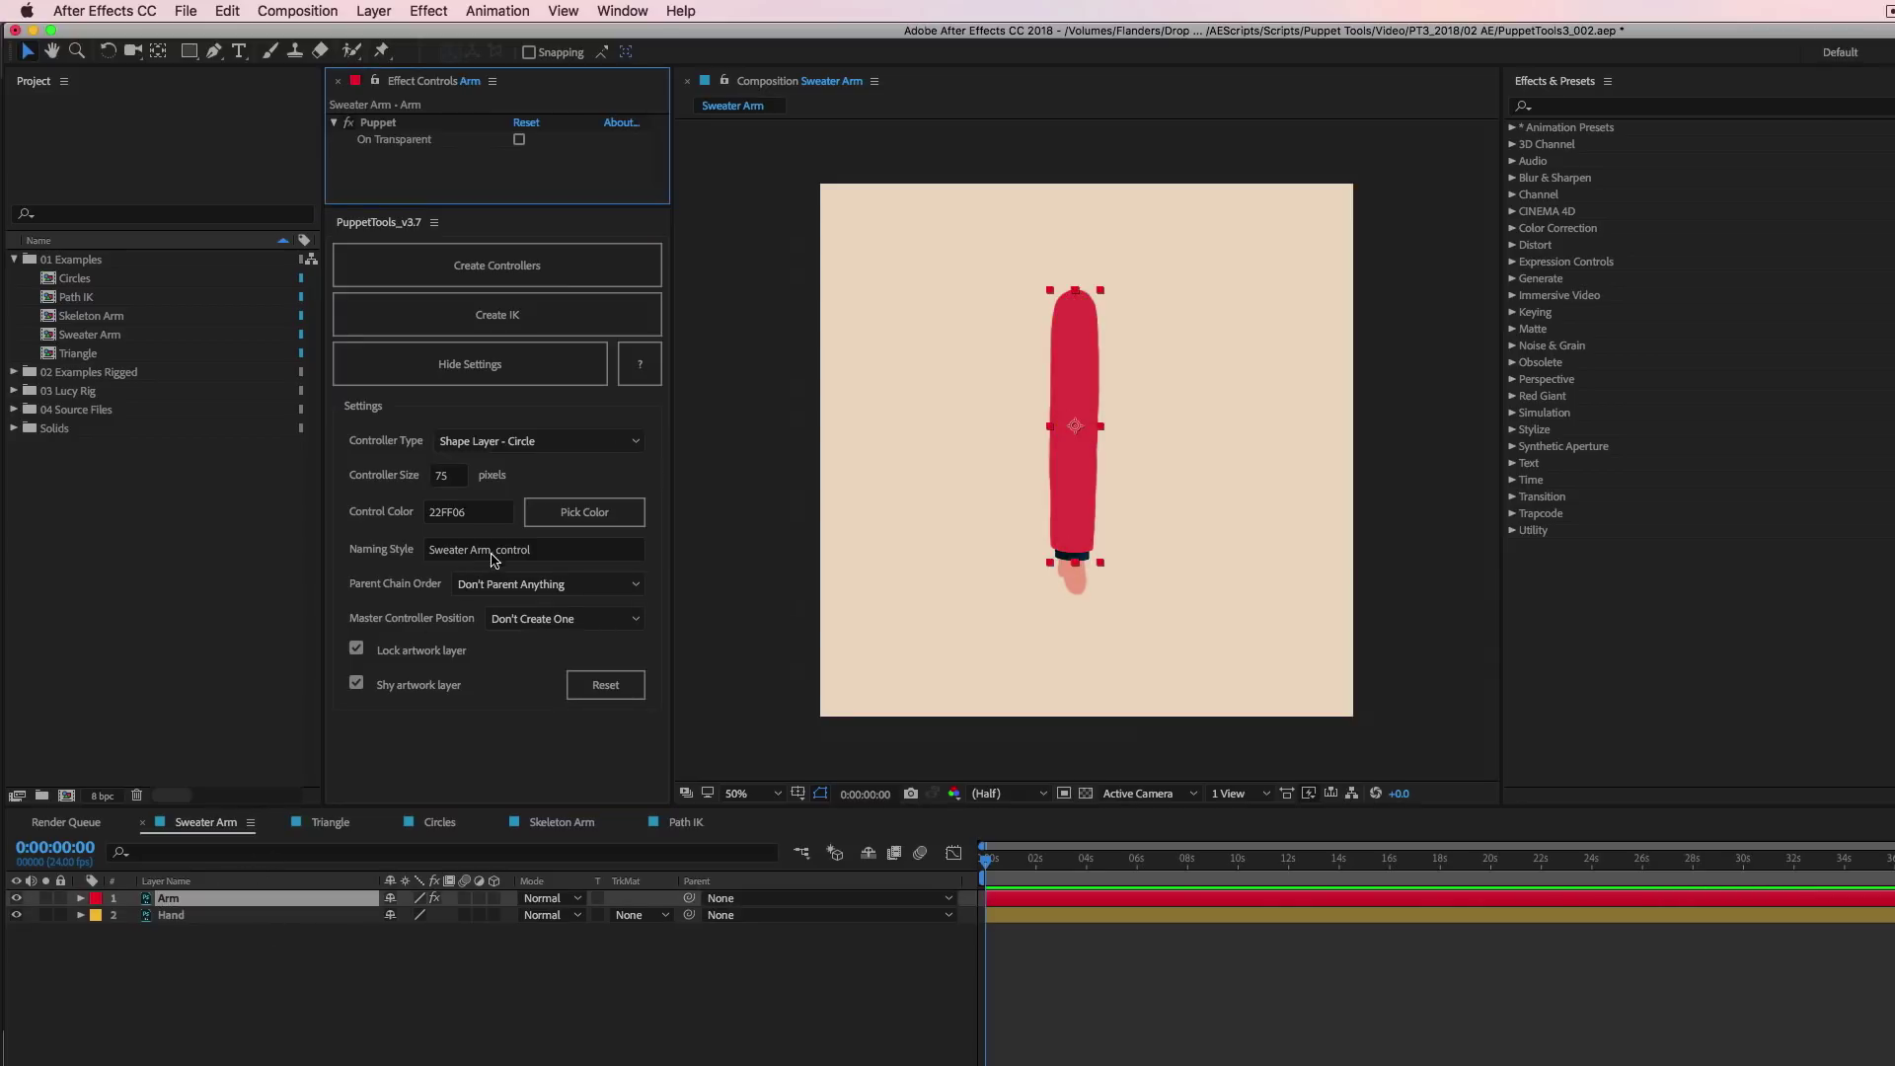
Reorder the naming style to "control, Sweater Arm" and try it on the Arm layer's pins, undoing the created controllers.
left_click(480, 557)
left_click_drag(488, 550, 429, 550)
key("BackSpace")
type(",")
type("Sweater Arm")
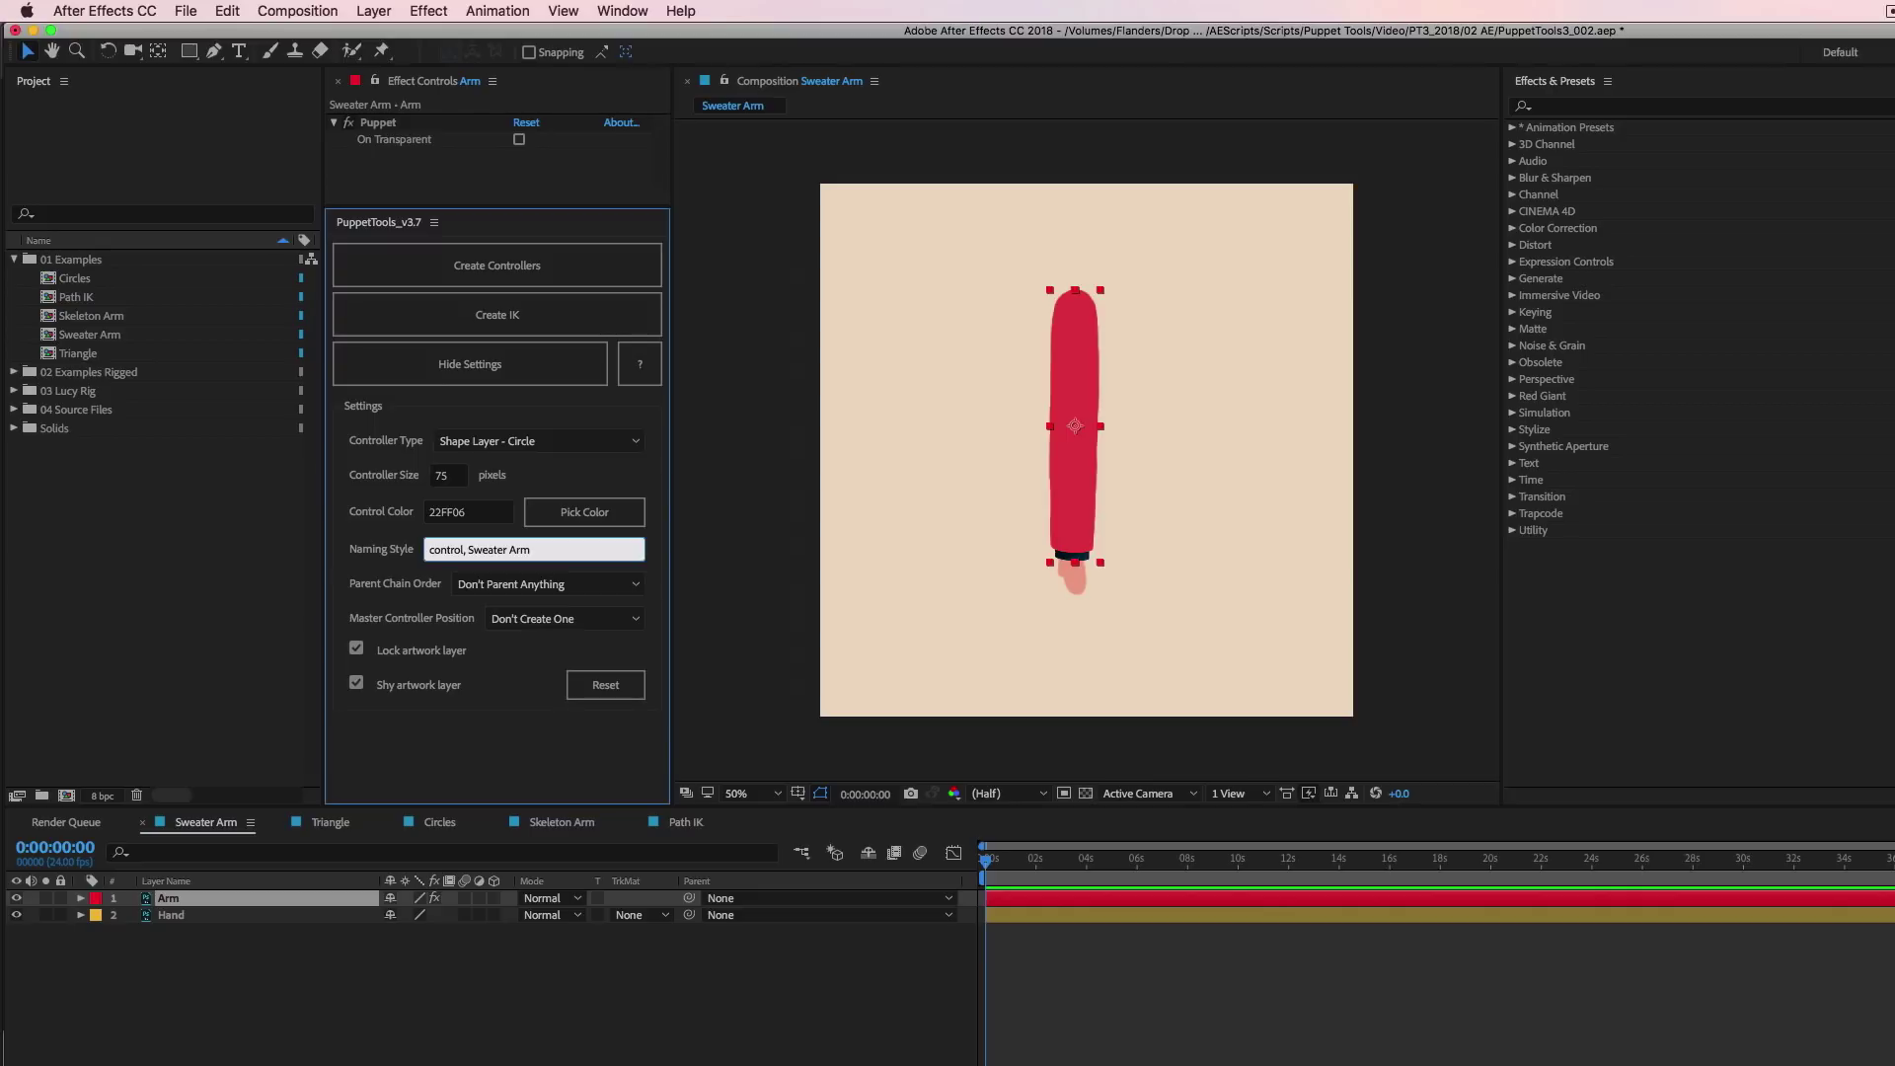
left_click(582, 259)
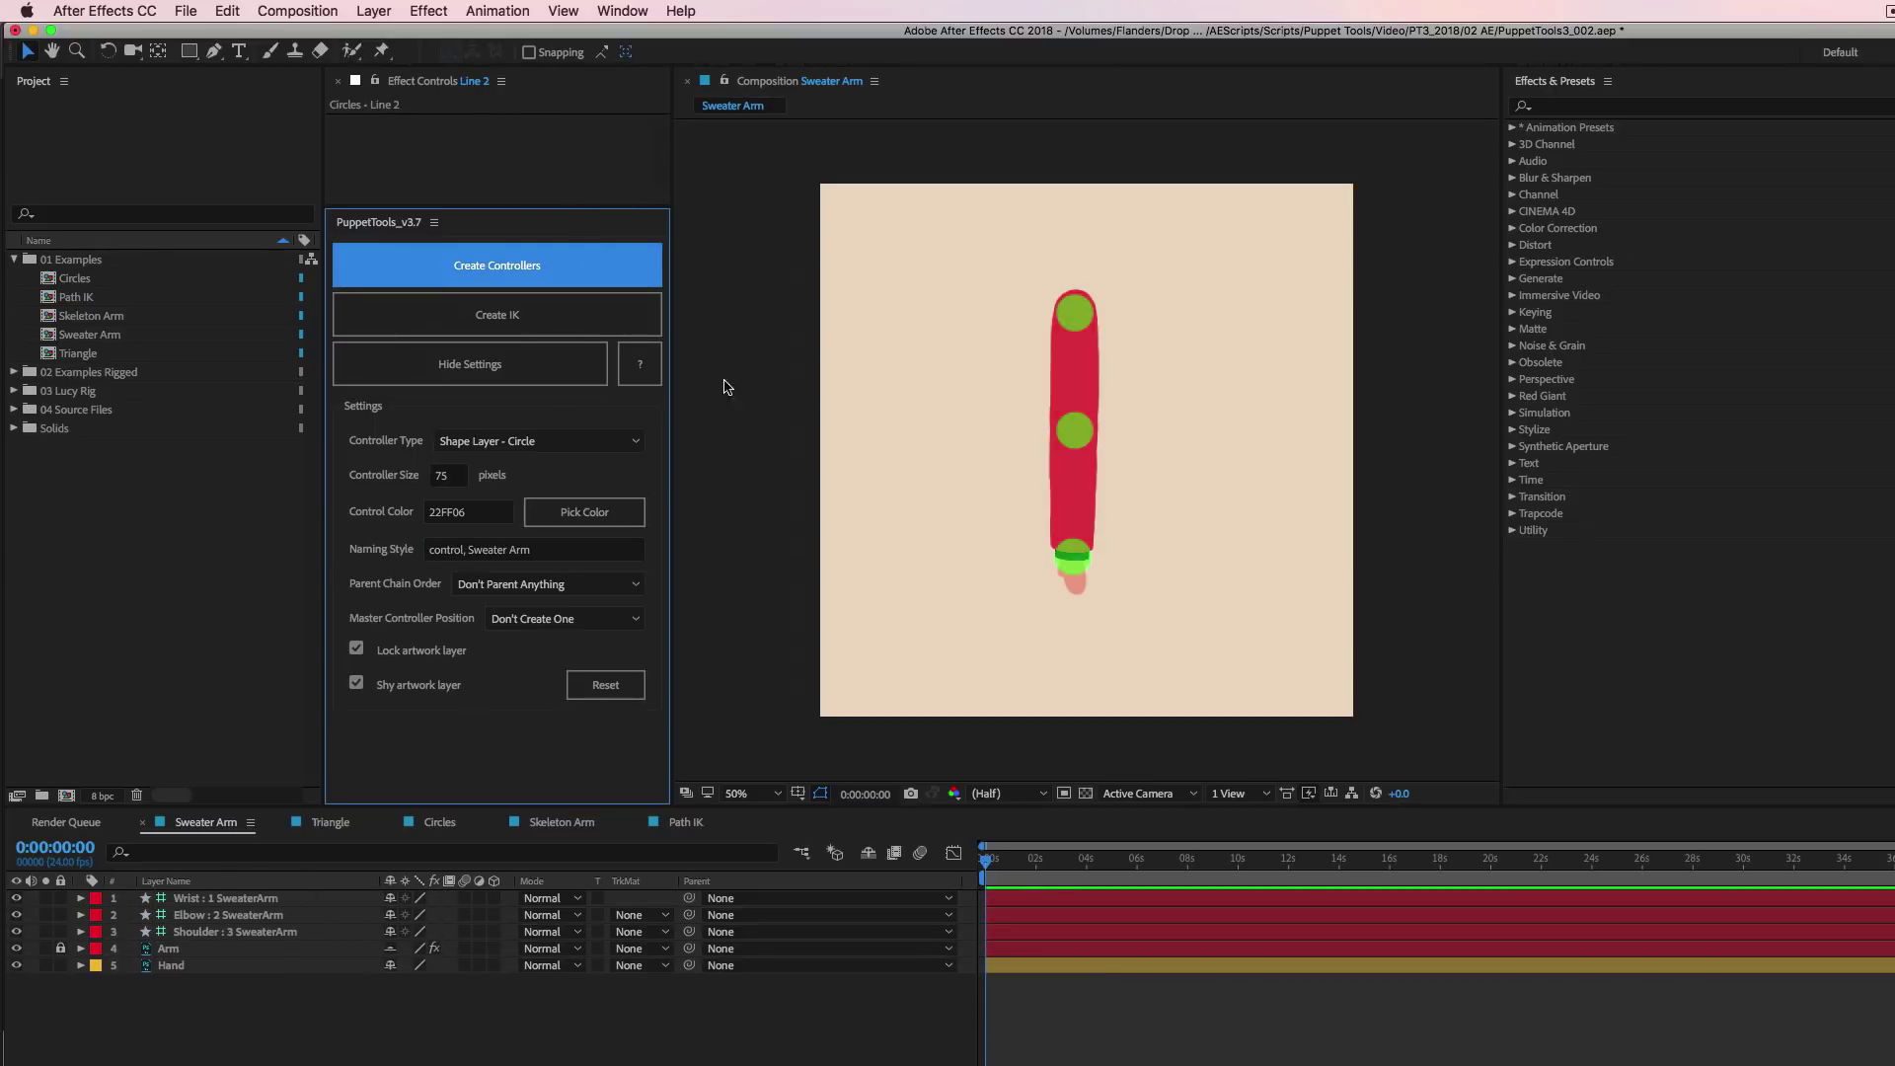
key("super+z")
Set the naming style to "control, -" and try it on the Arm layer, narrowing the layer name column and undoing the controllers.
left_click(480, 550)
left_click_drag(468, 548, 536, 551)
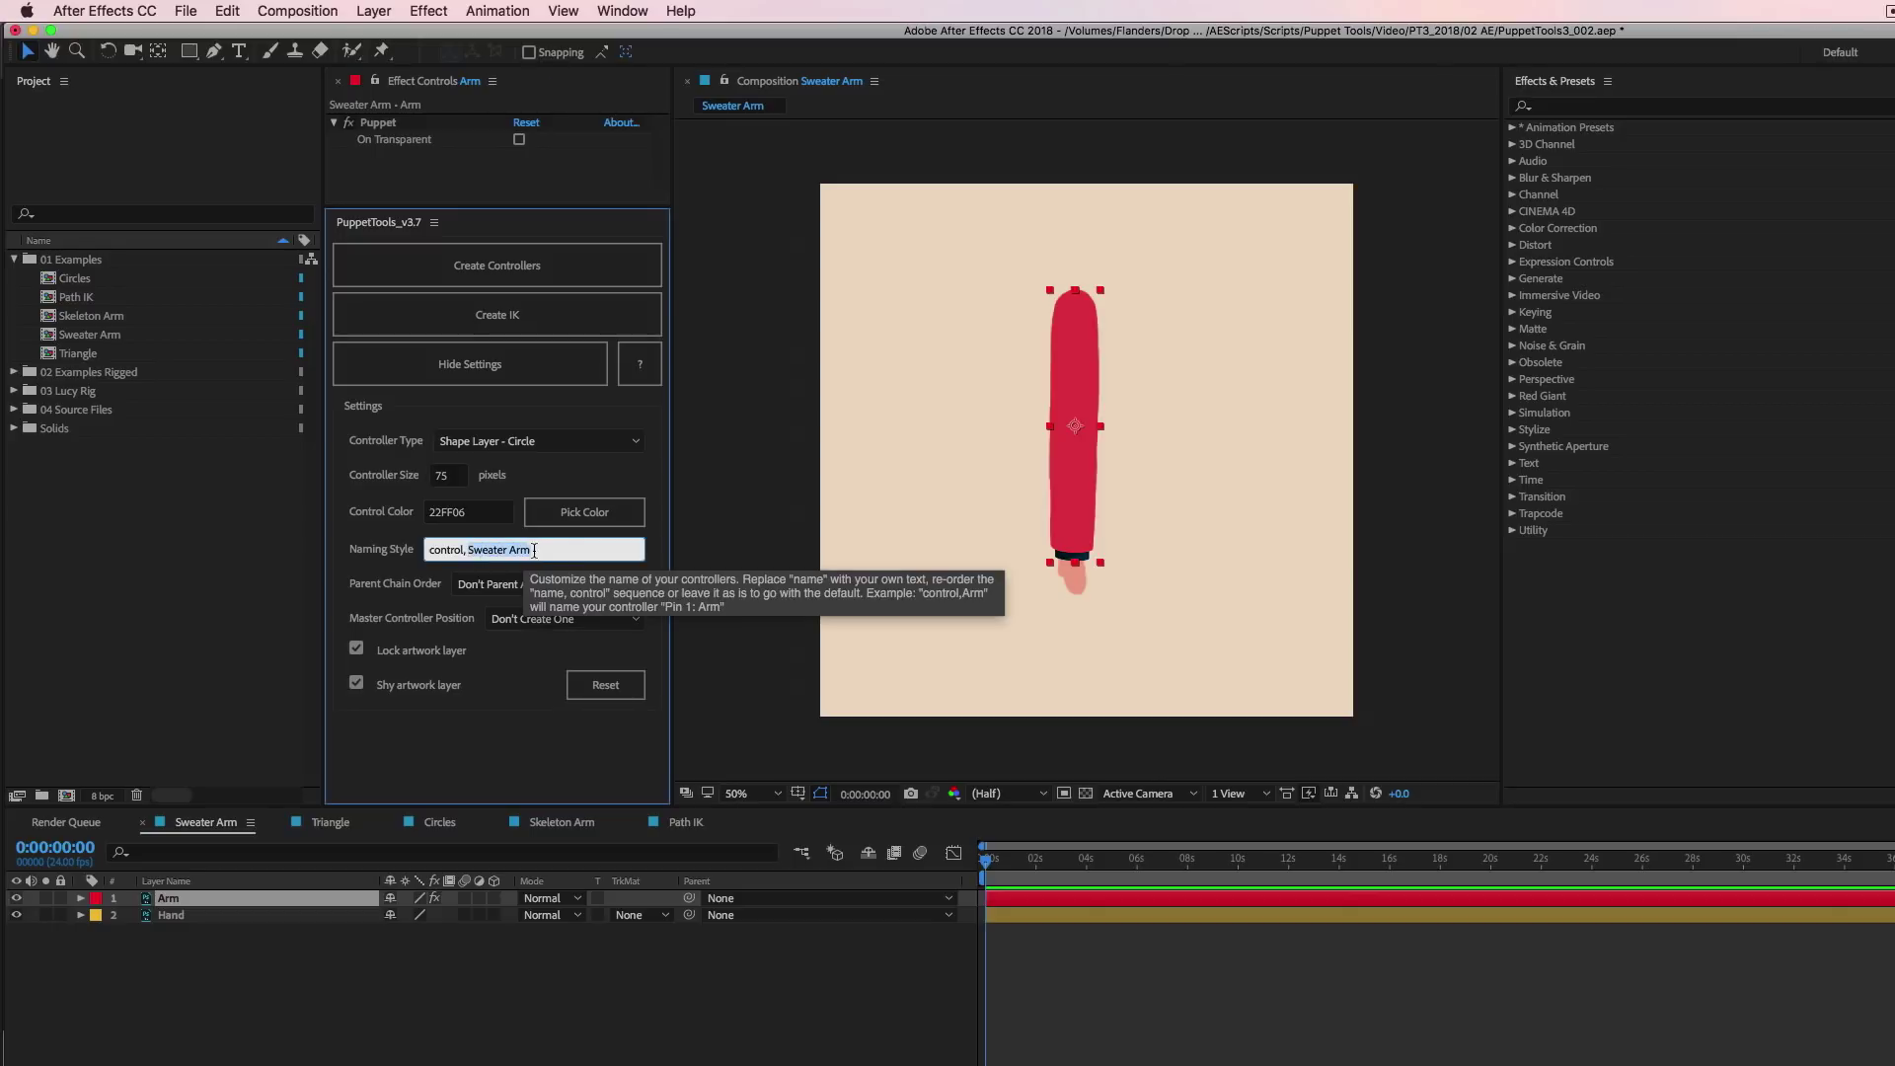
type("-")
left_click(504, 266)
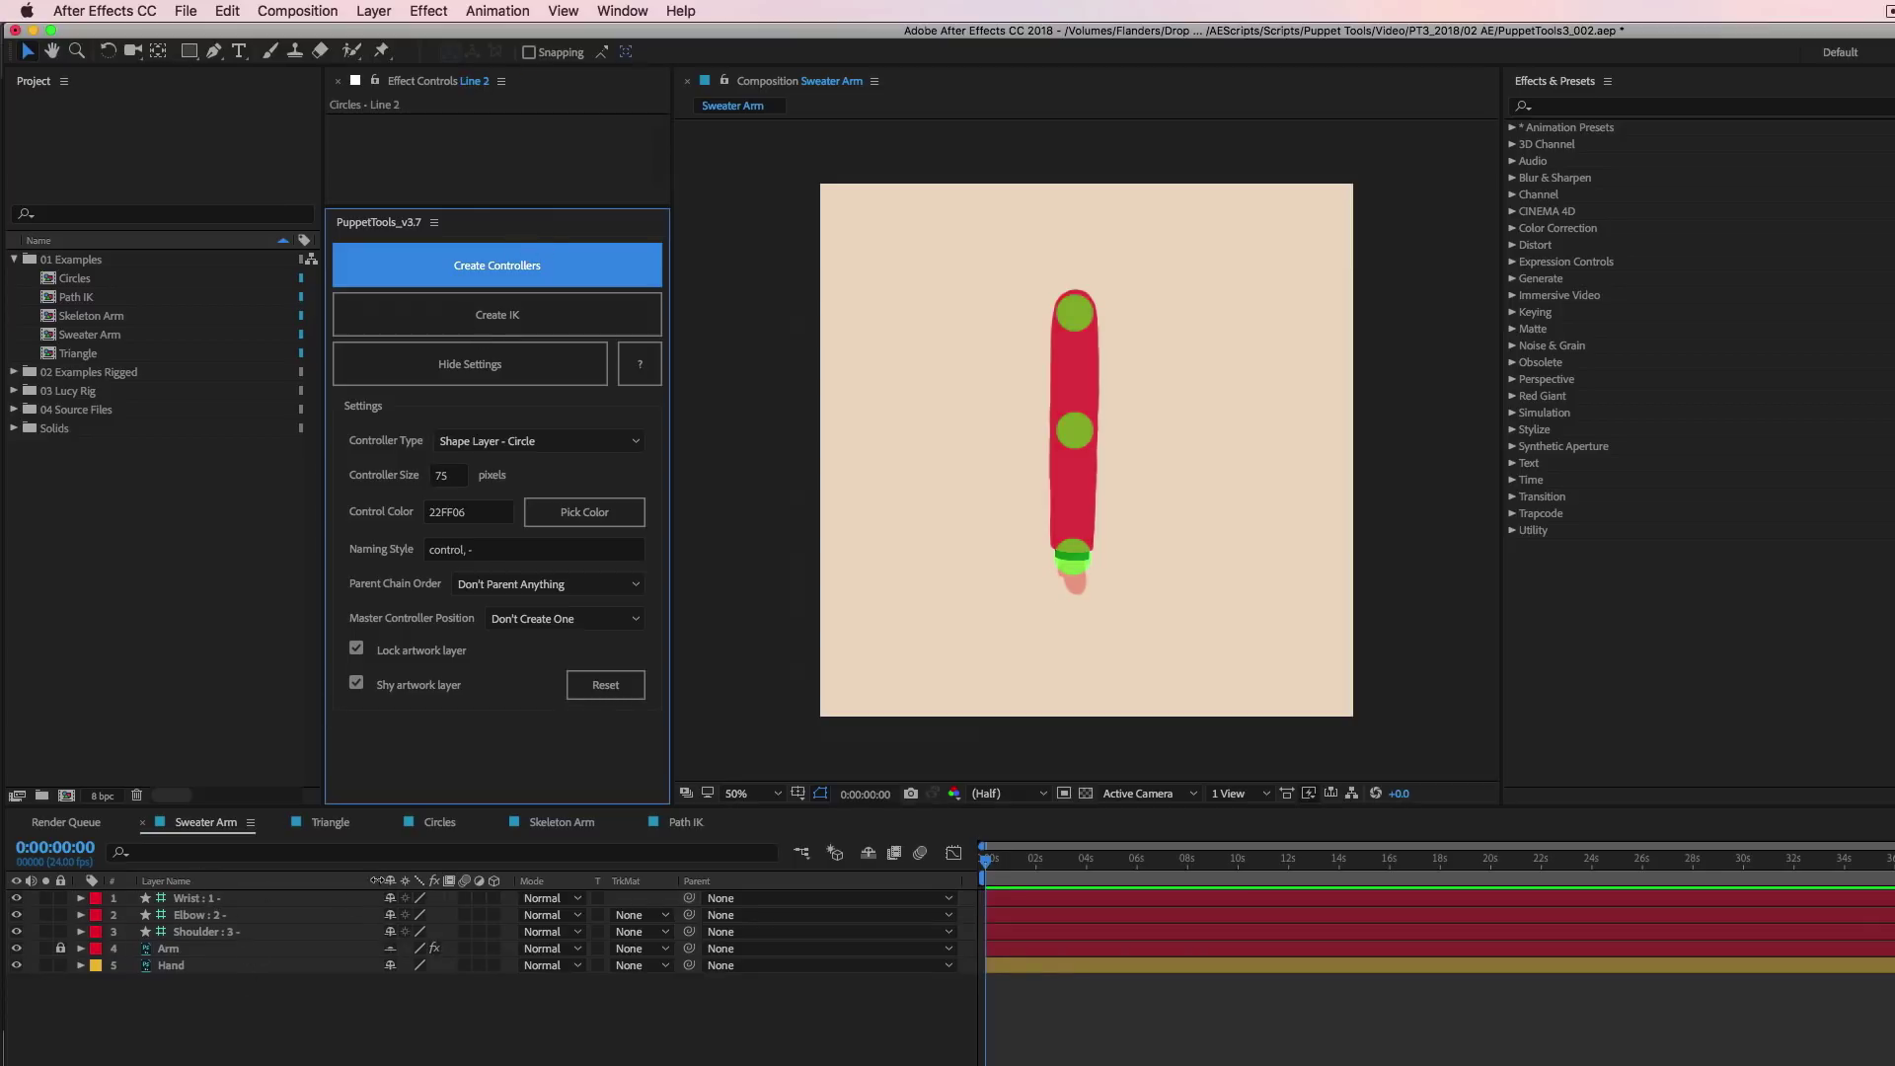
left_click_drag(378, 880, 308, 908)
key("super+z")
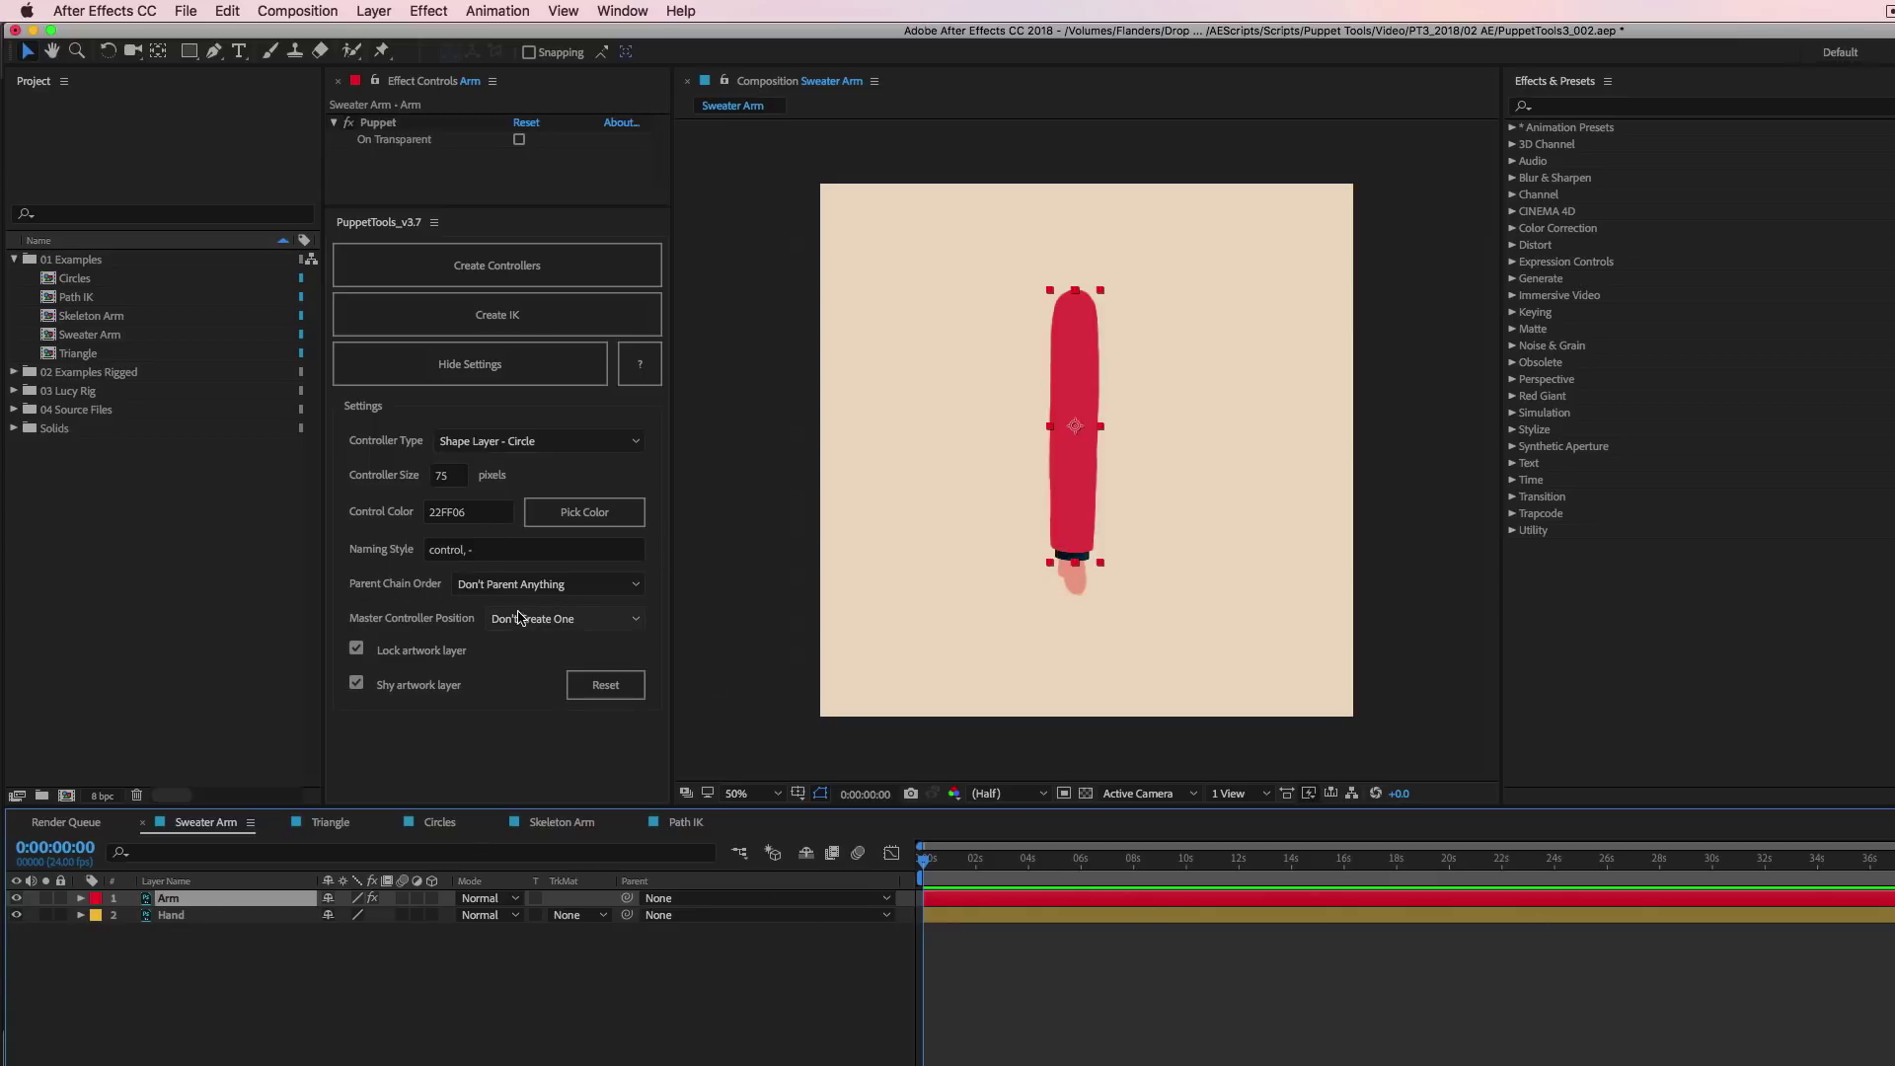
Keep the parent chain order at Don't Parent Anything and create controllers for the Arm layer's pins.
left_click(633, 589)
left_click(657, 577)
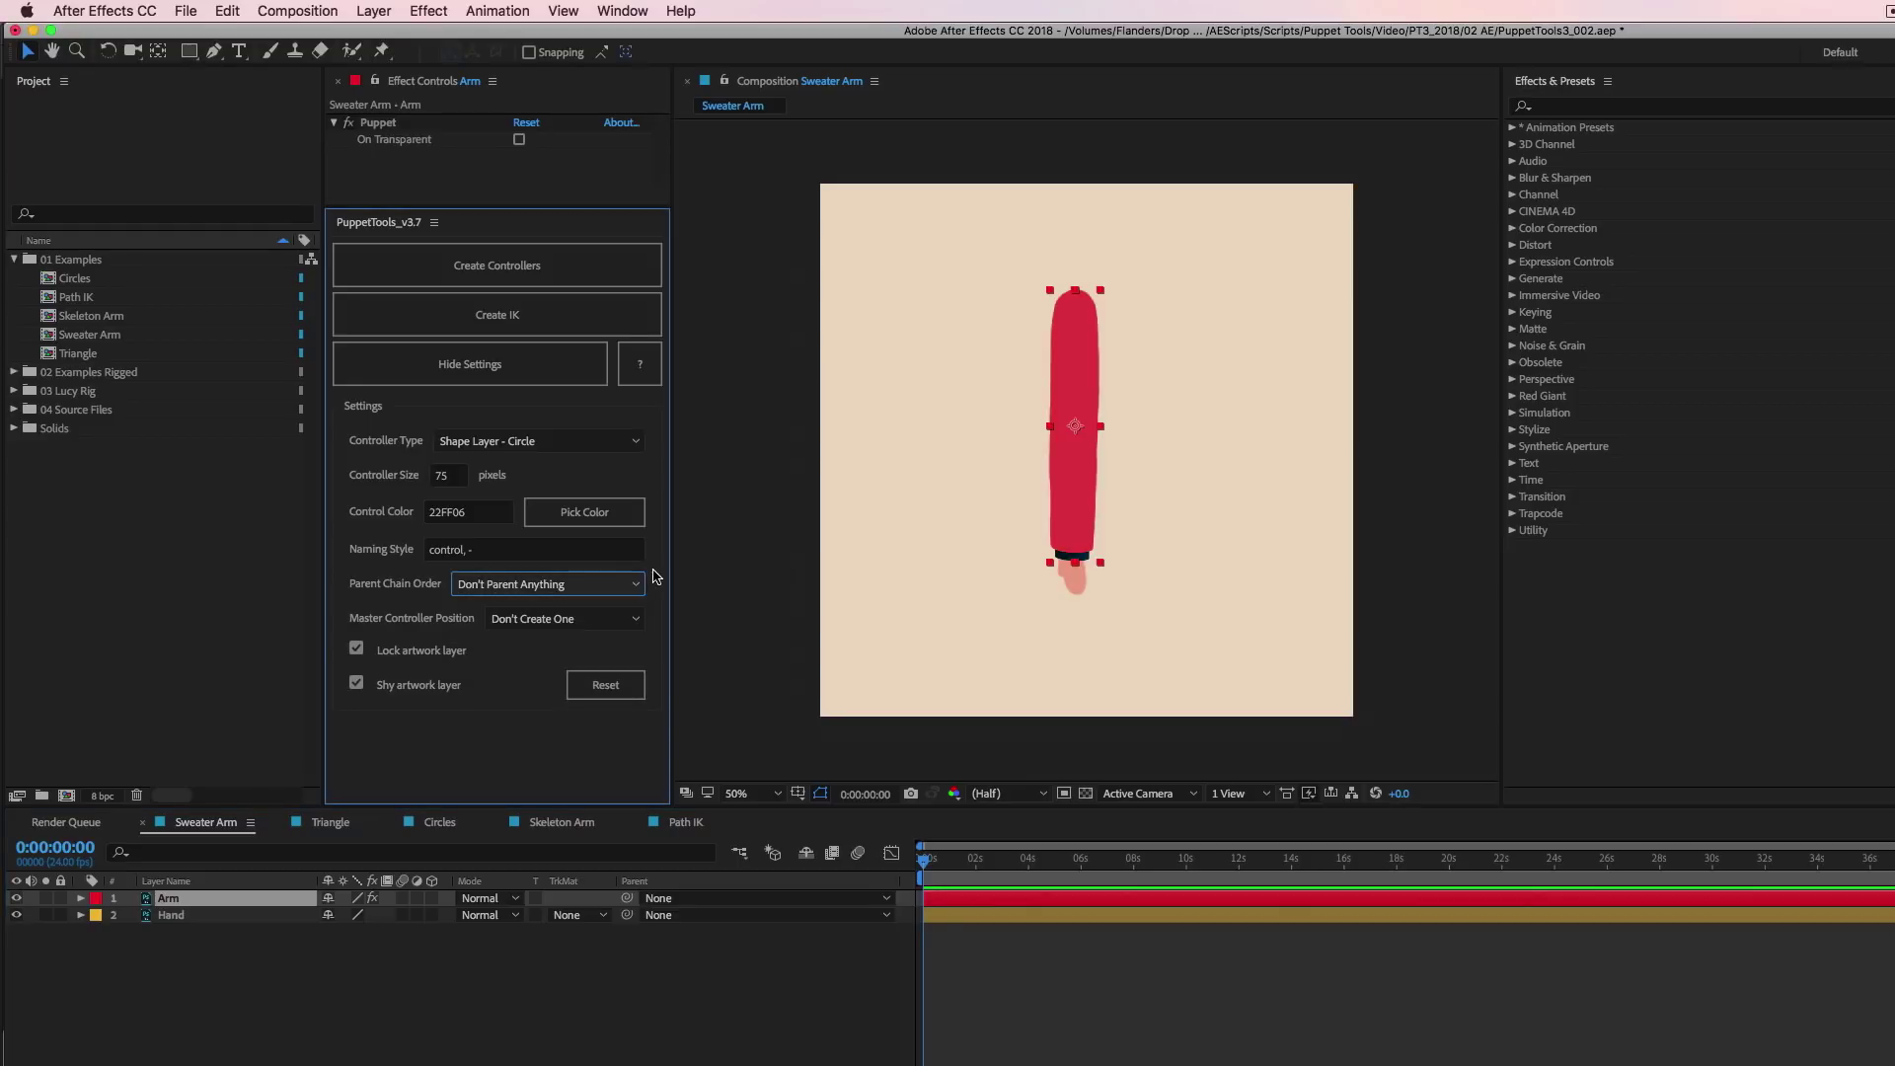
left_click(530, 265)
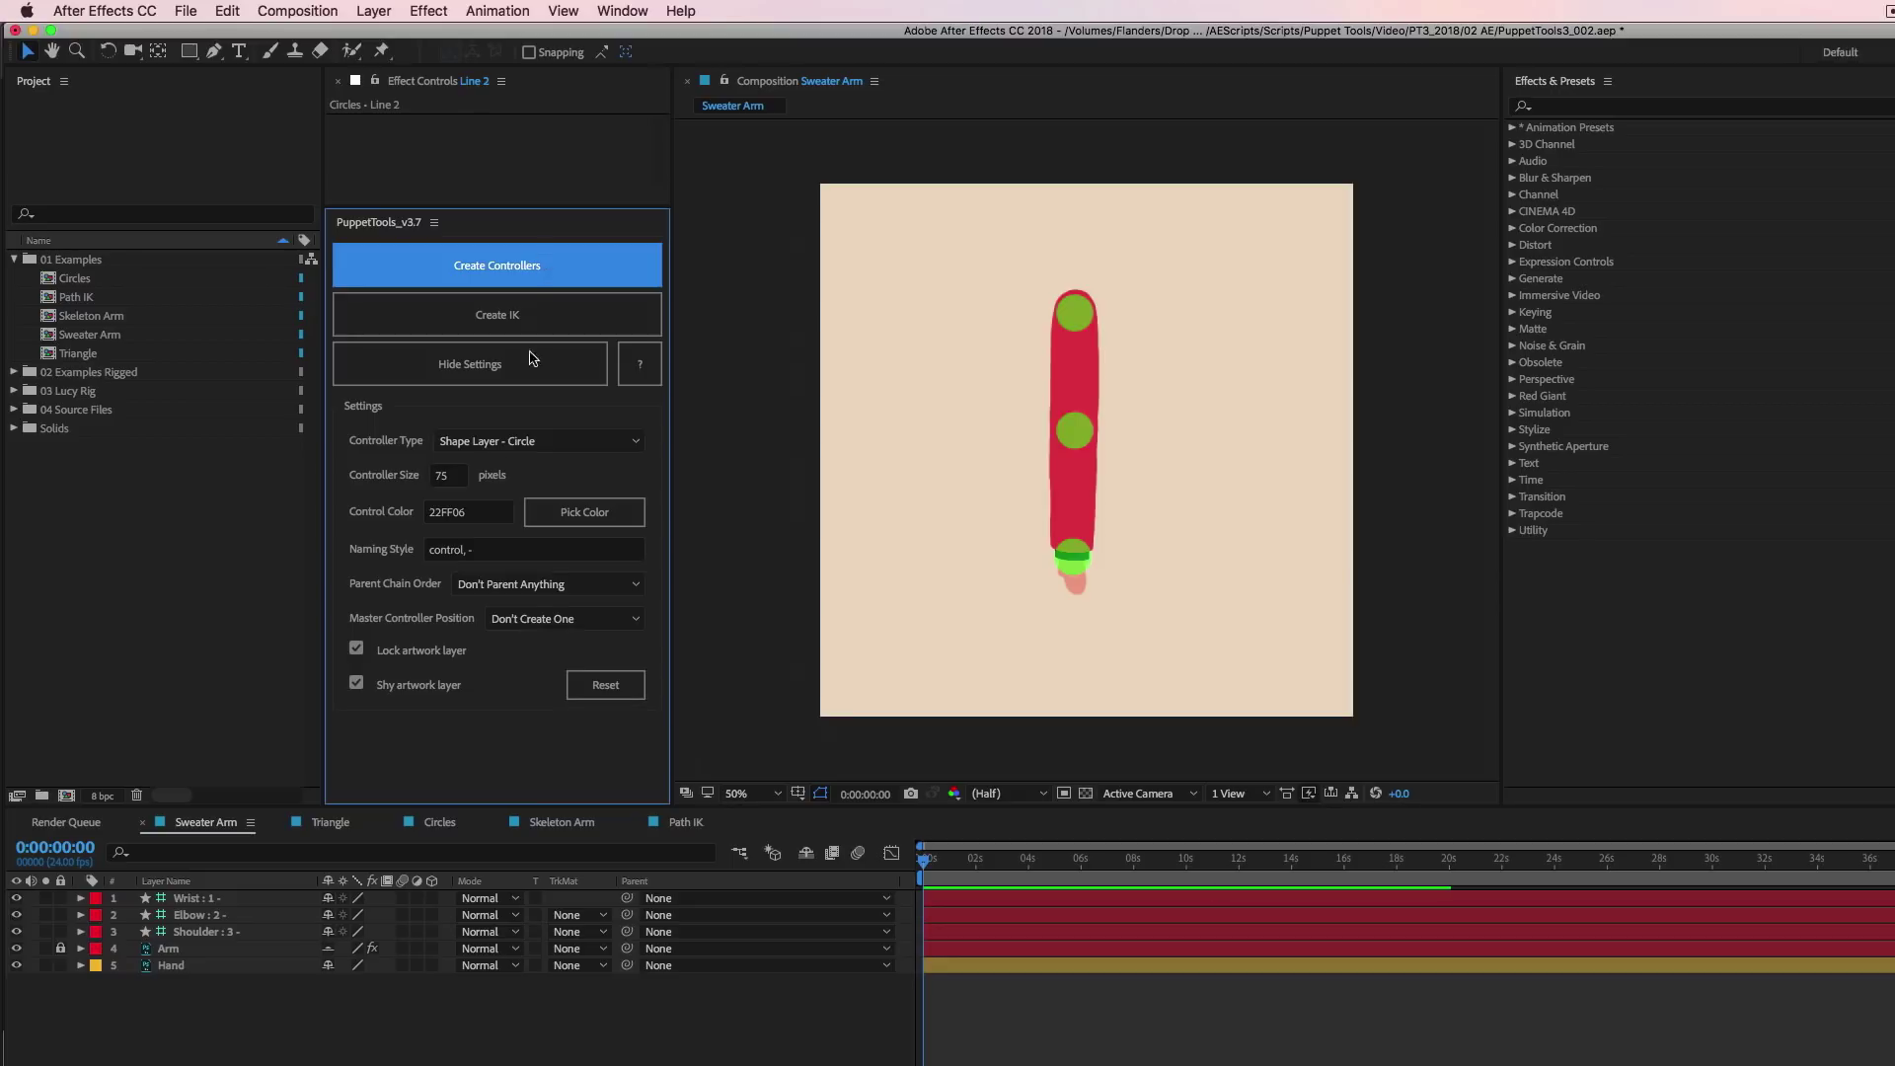
Try moving the unparented Elbow, Shoulder and Wrist controllers one by one, undoing each move and the created controllers.
left_click(212, 932, "shift")
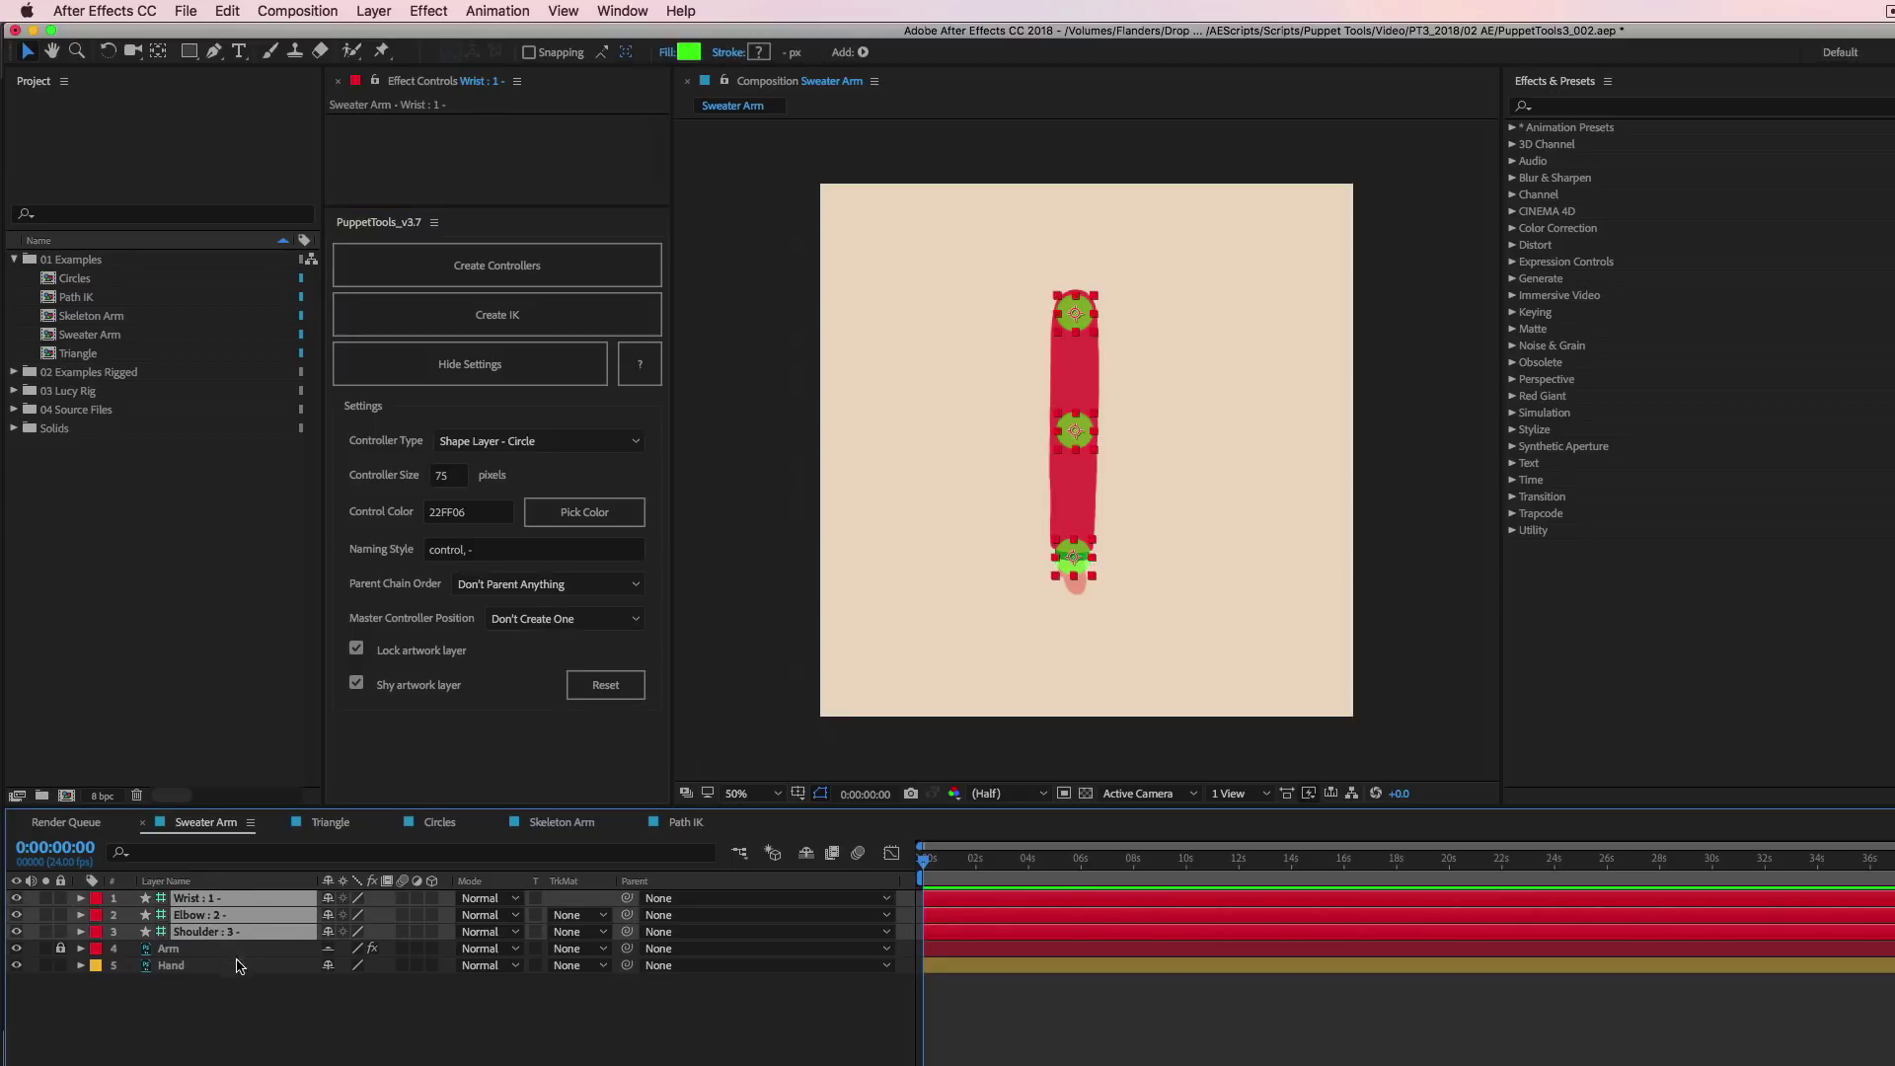
left_click(761, 600)
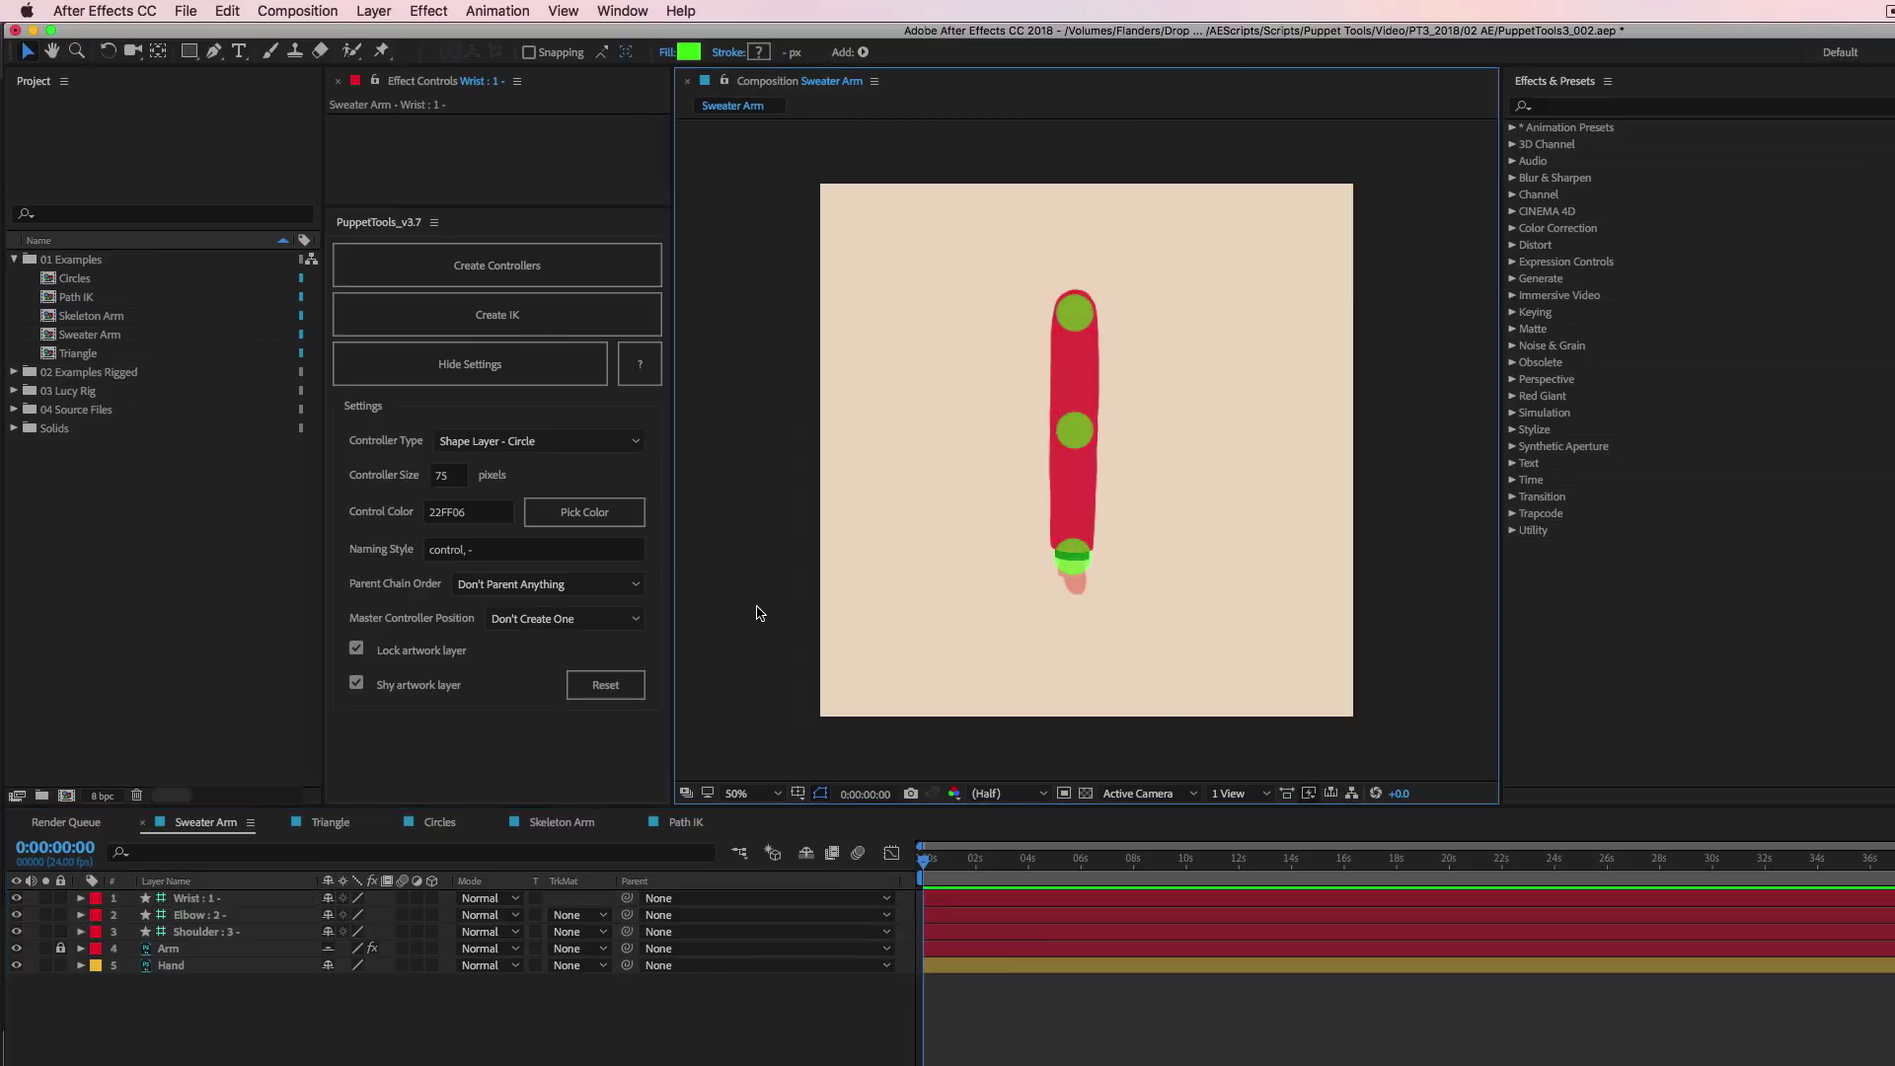
left_click_drag(1081, 429, 1211, 429)
key("super+z")
left_click_drag(1076, 313, 1282, 343)
key("super+z")
left_click_drag(1074, 556, 922, 497)
key("super+z")
key("super+z")
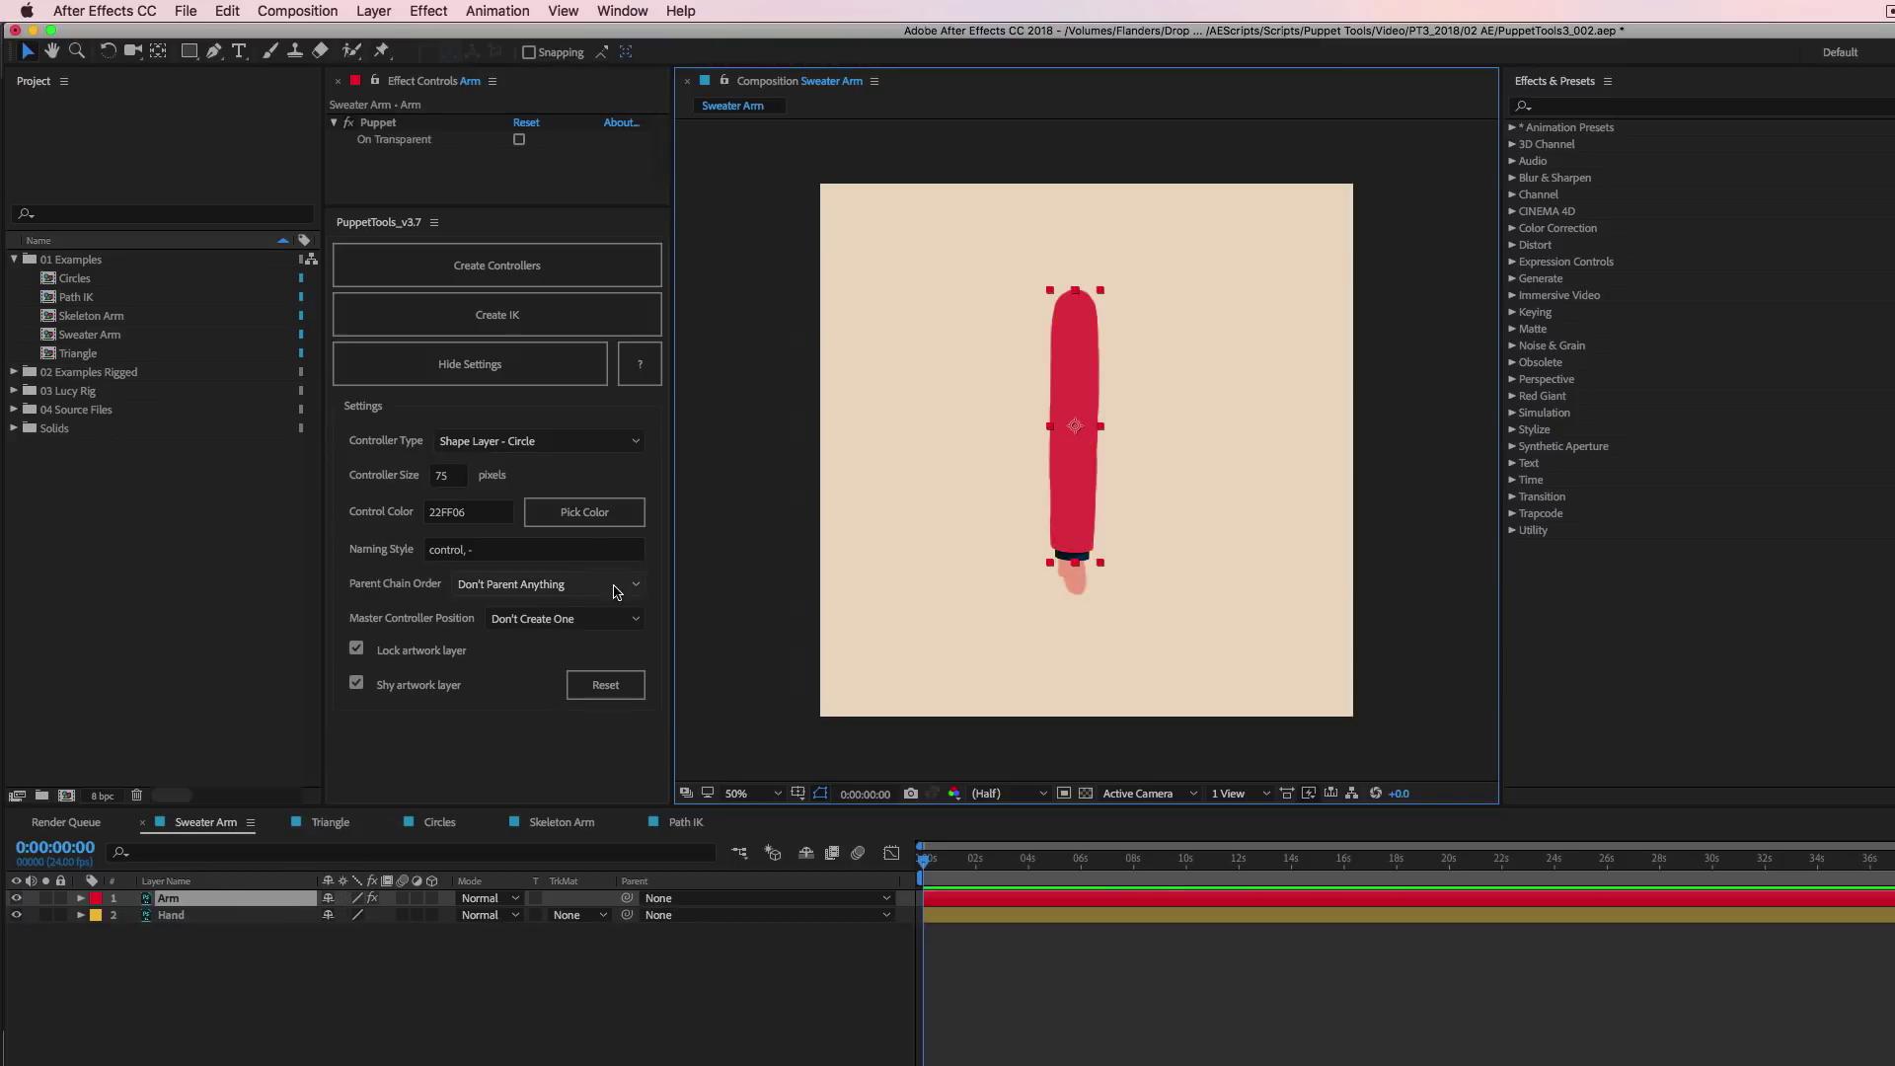
Set the parent chain order to Top Down and create controllers for the Arm layer's pins.
left_click(634, 589)
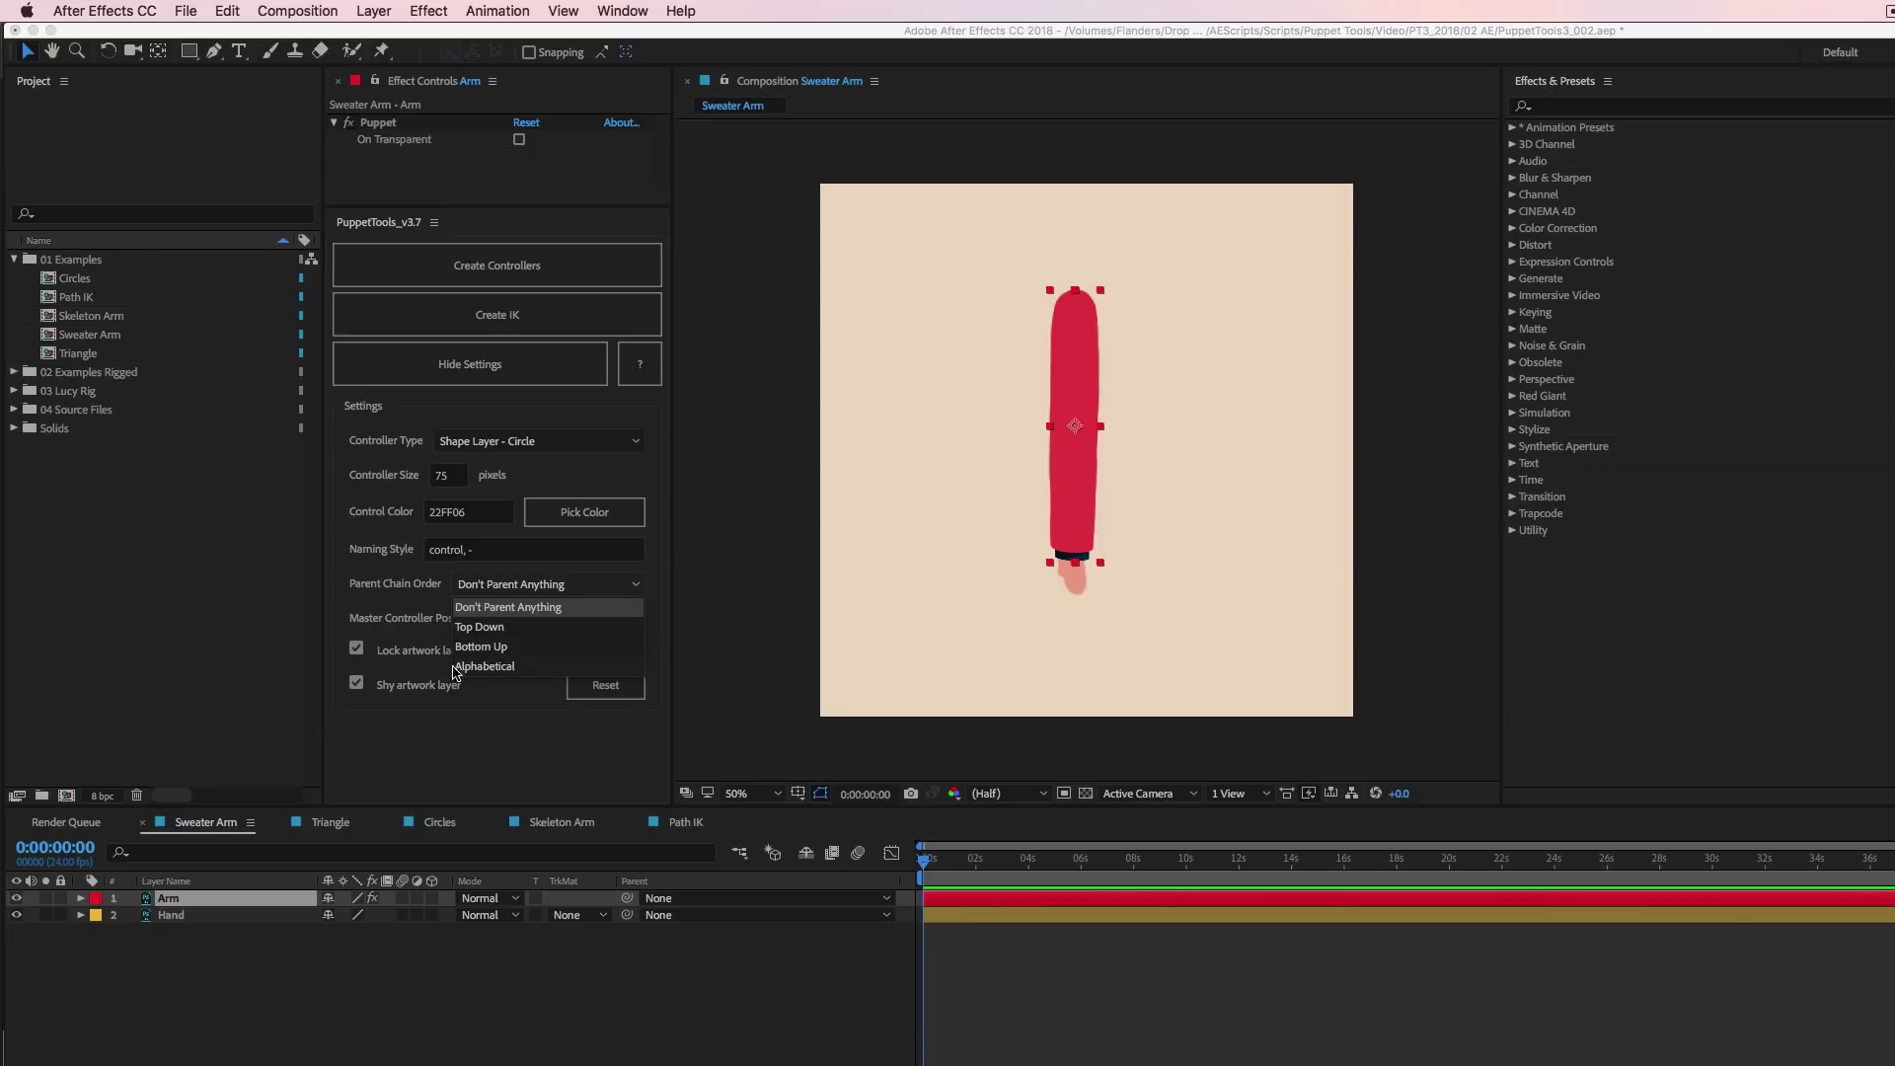
left_click(481, 628)
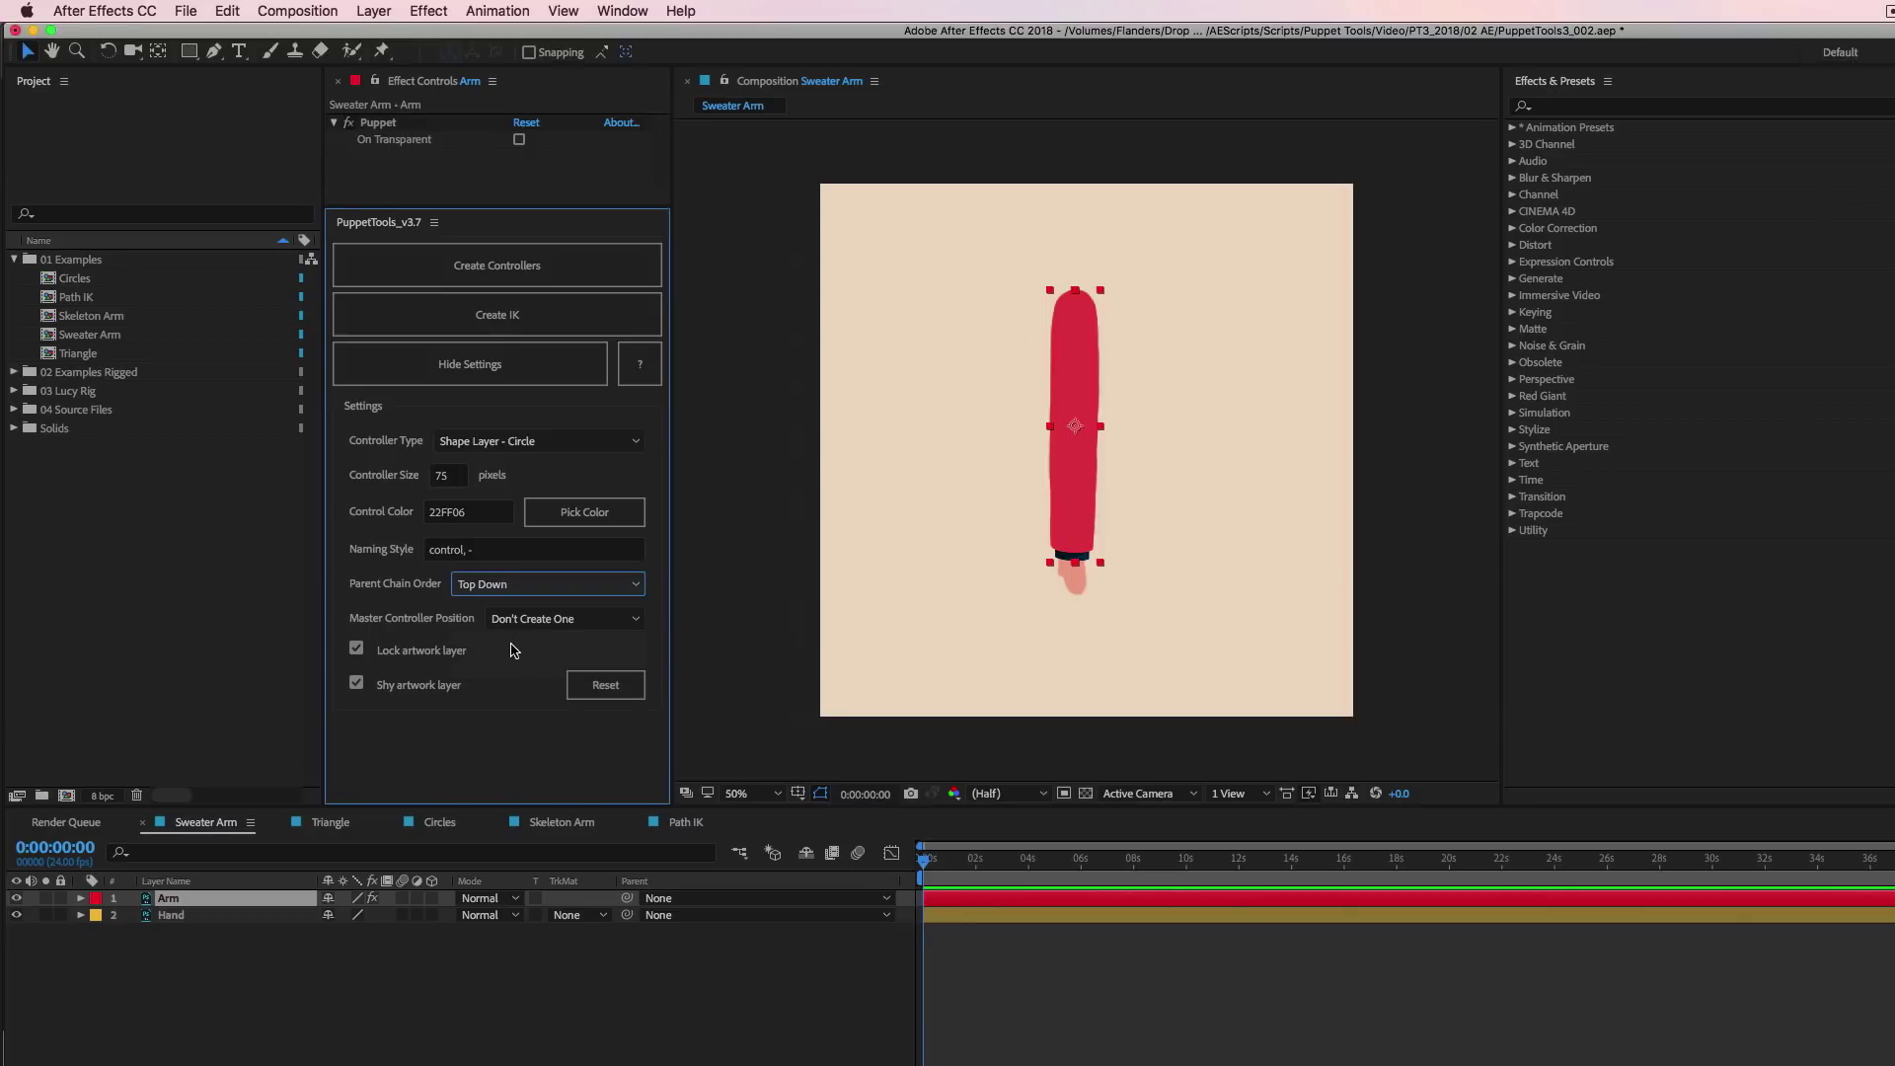
left_click(582, 267)
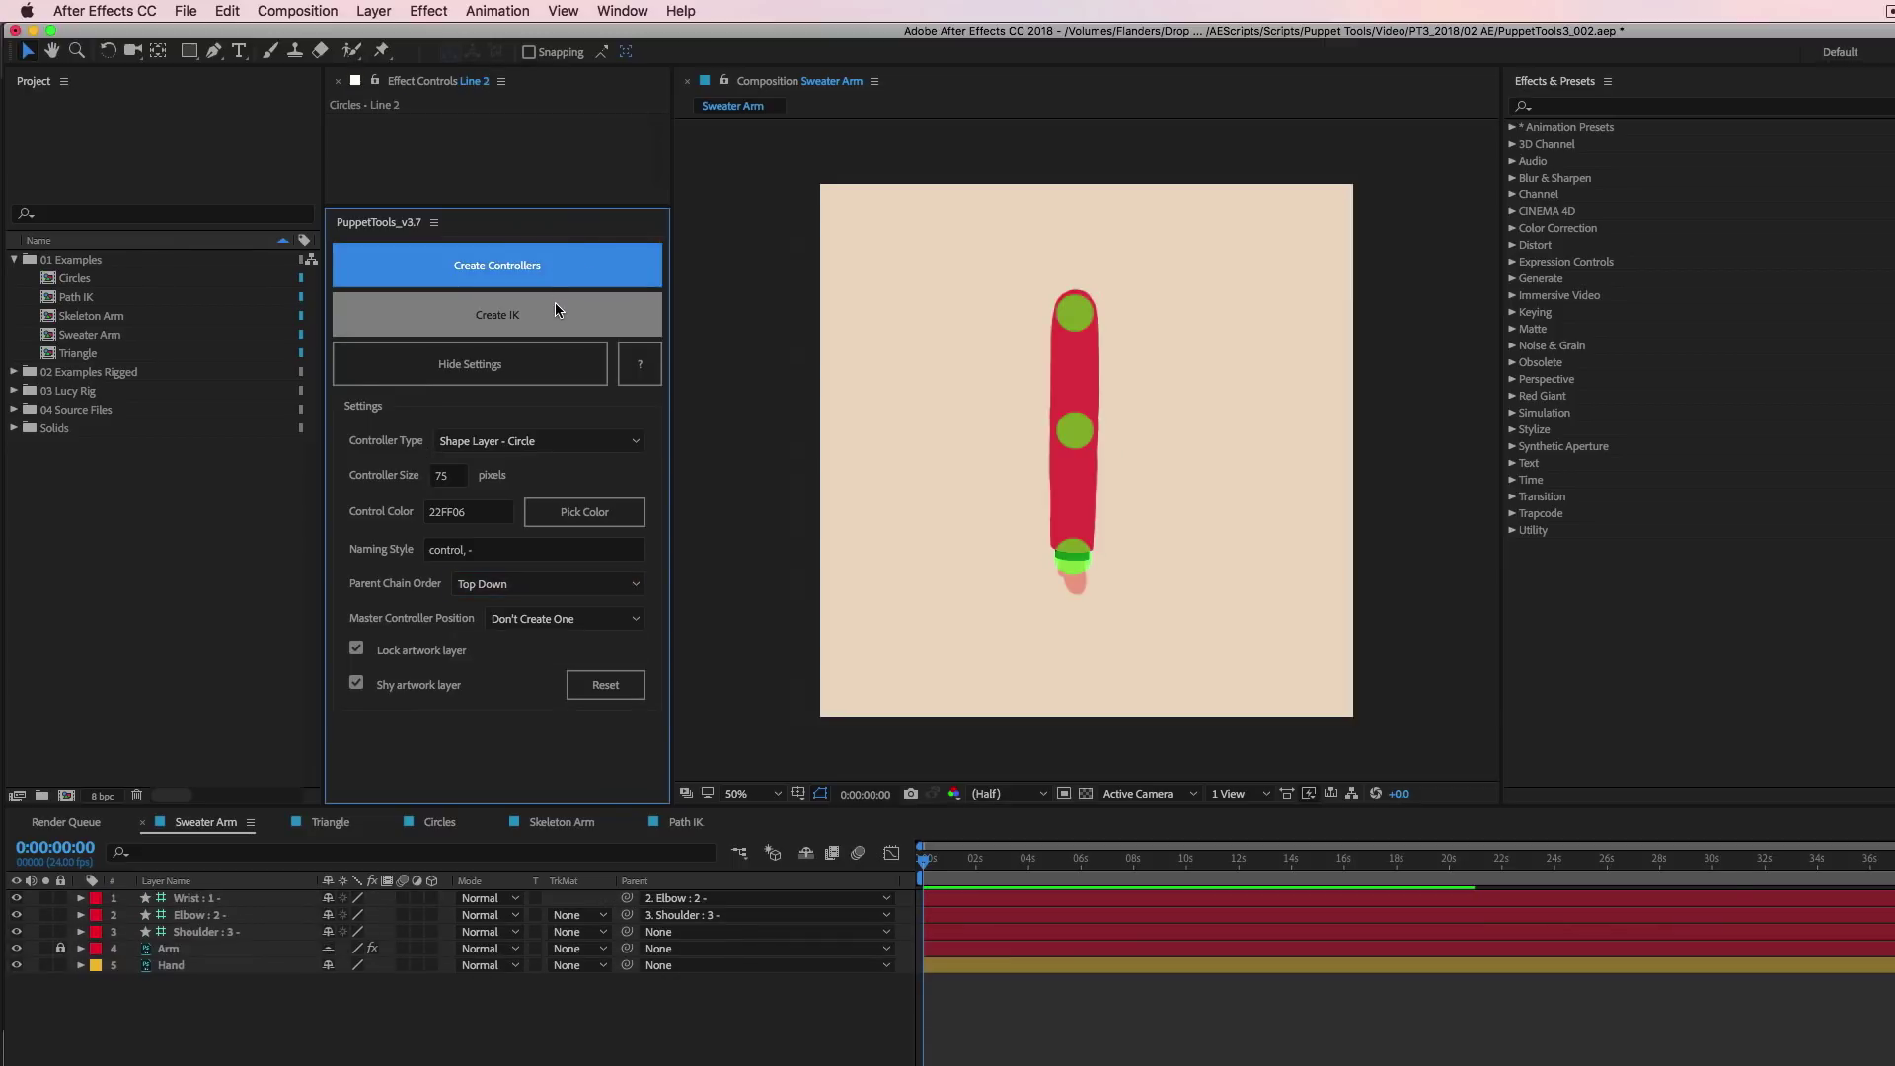
Try moving the Shoulder controller to test the Top Down parent chain, undoing the move.
left_click(228, 900)
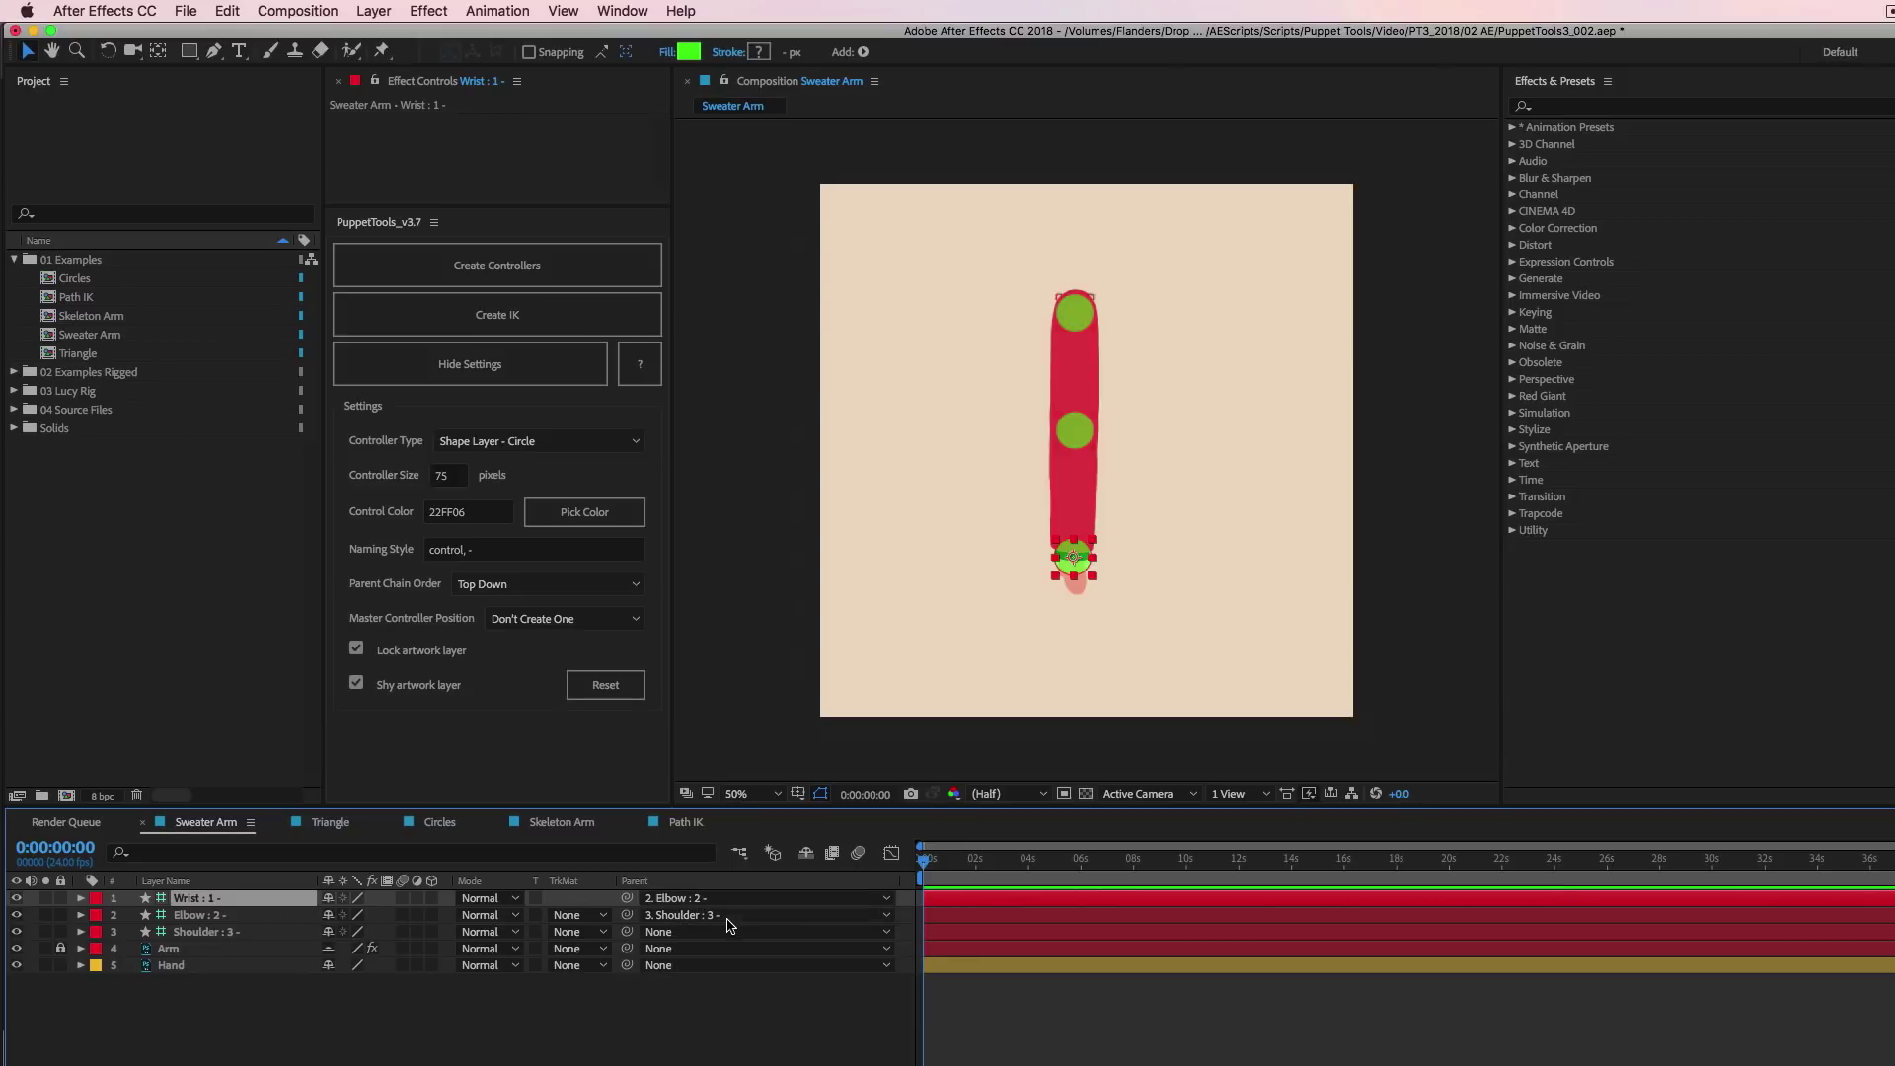
left_click(231, 931)
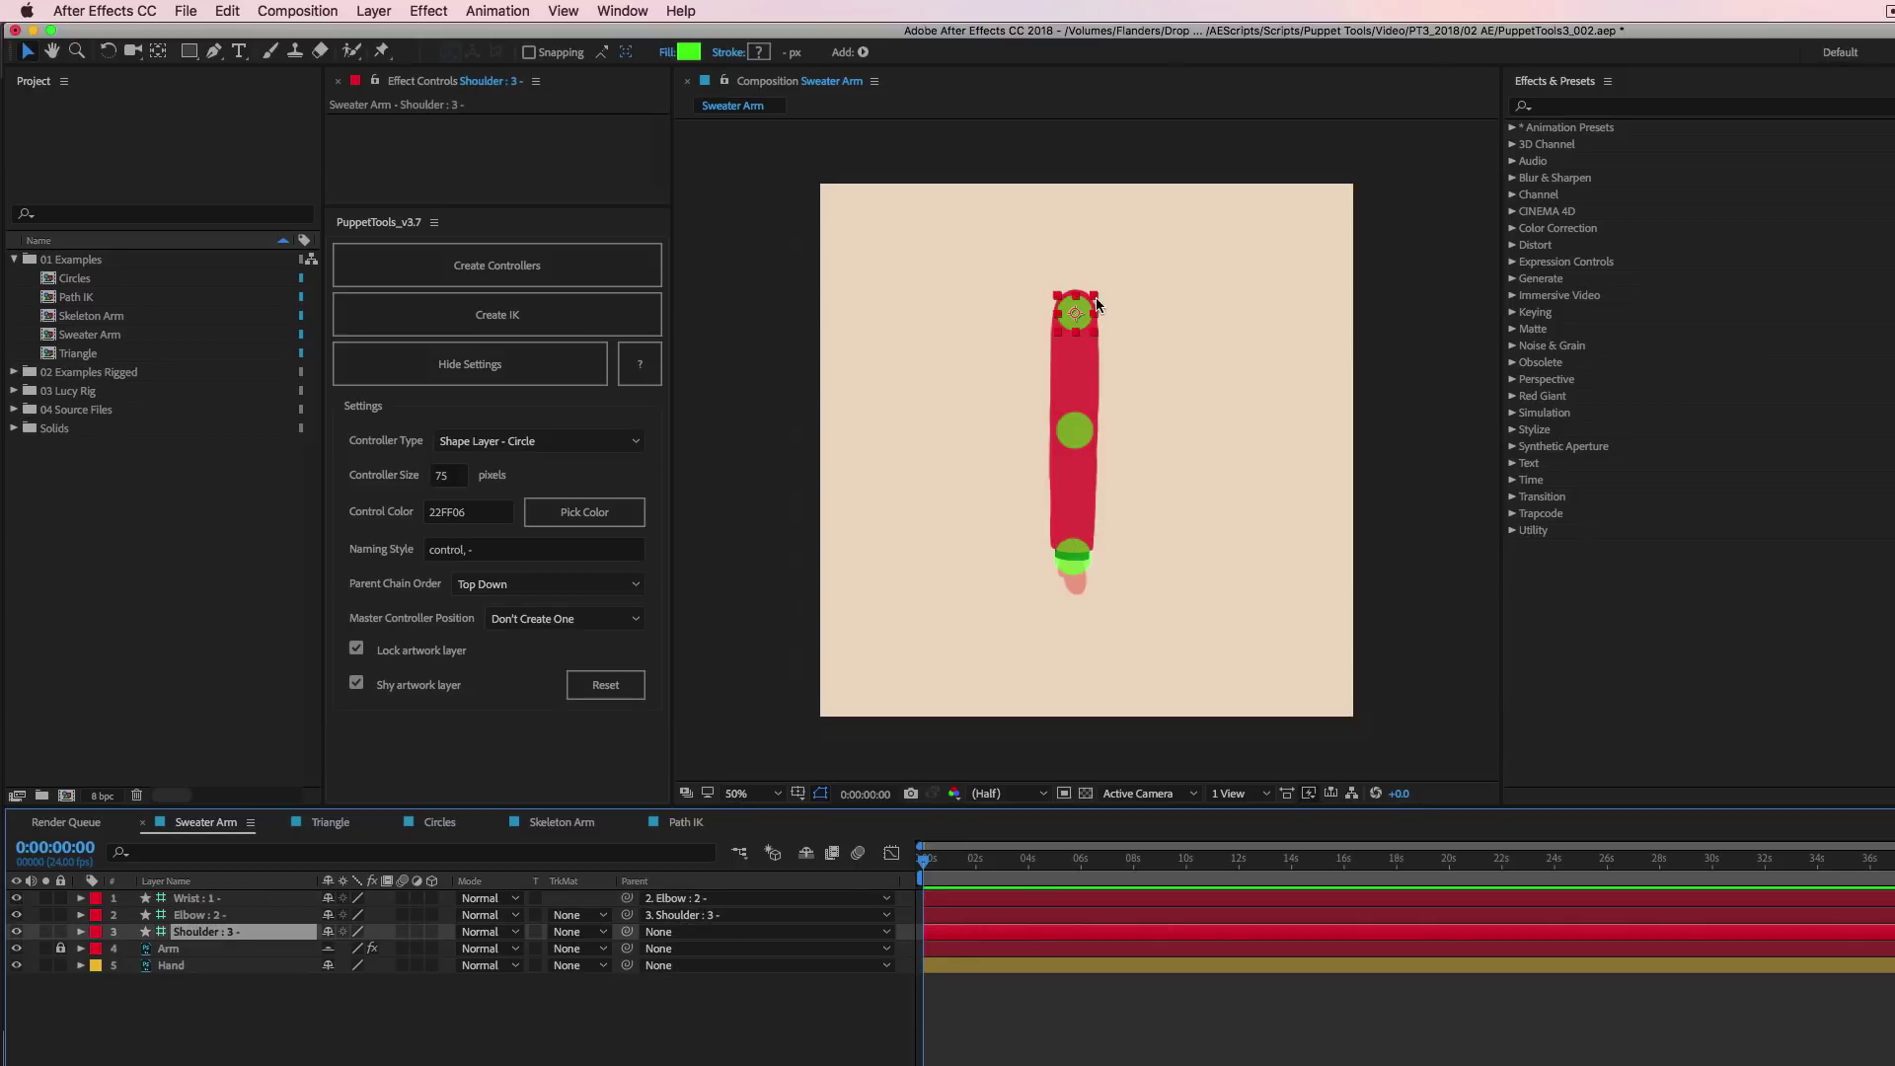
left_click_drag(1084, 310, 1214, 302)
key("super+z")
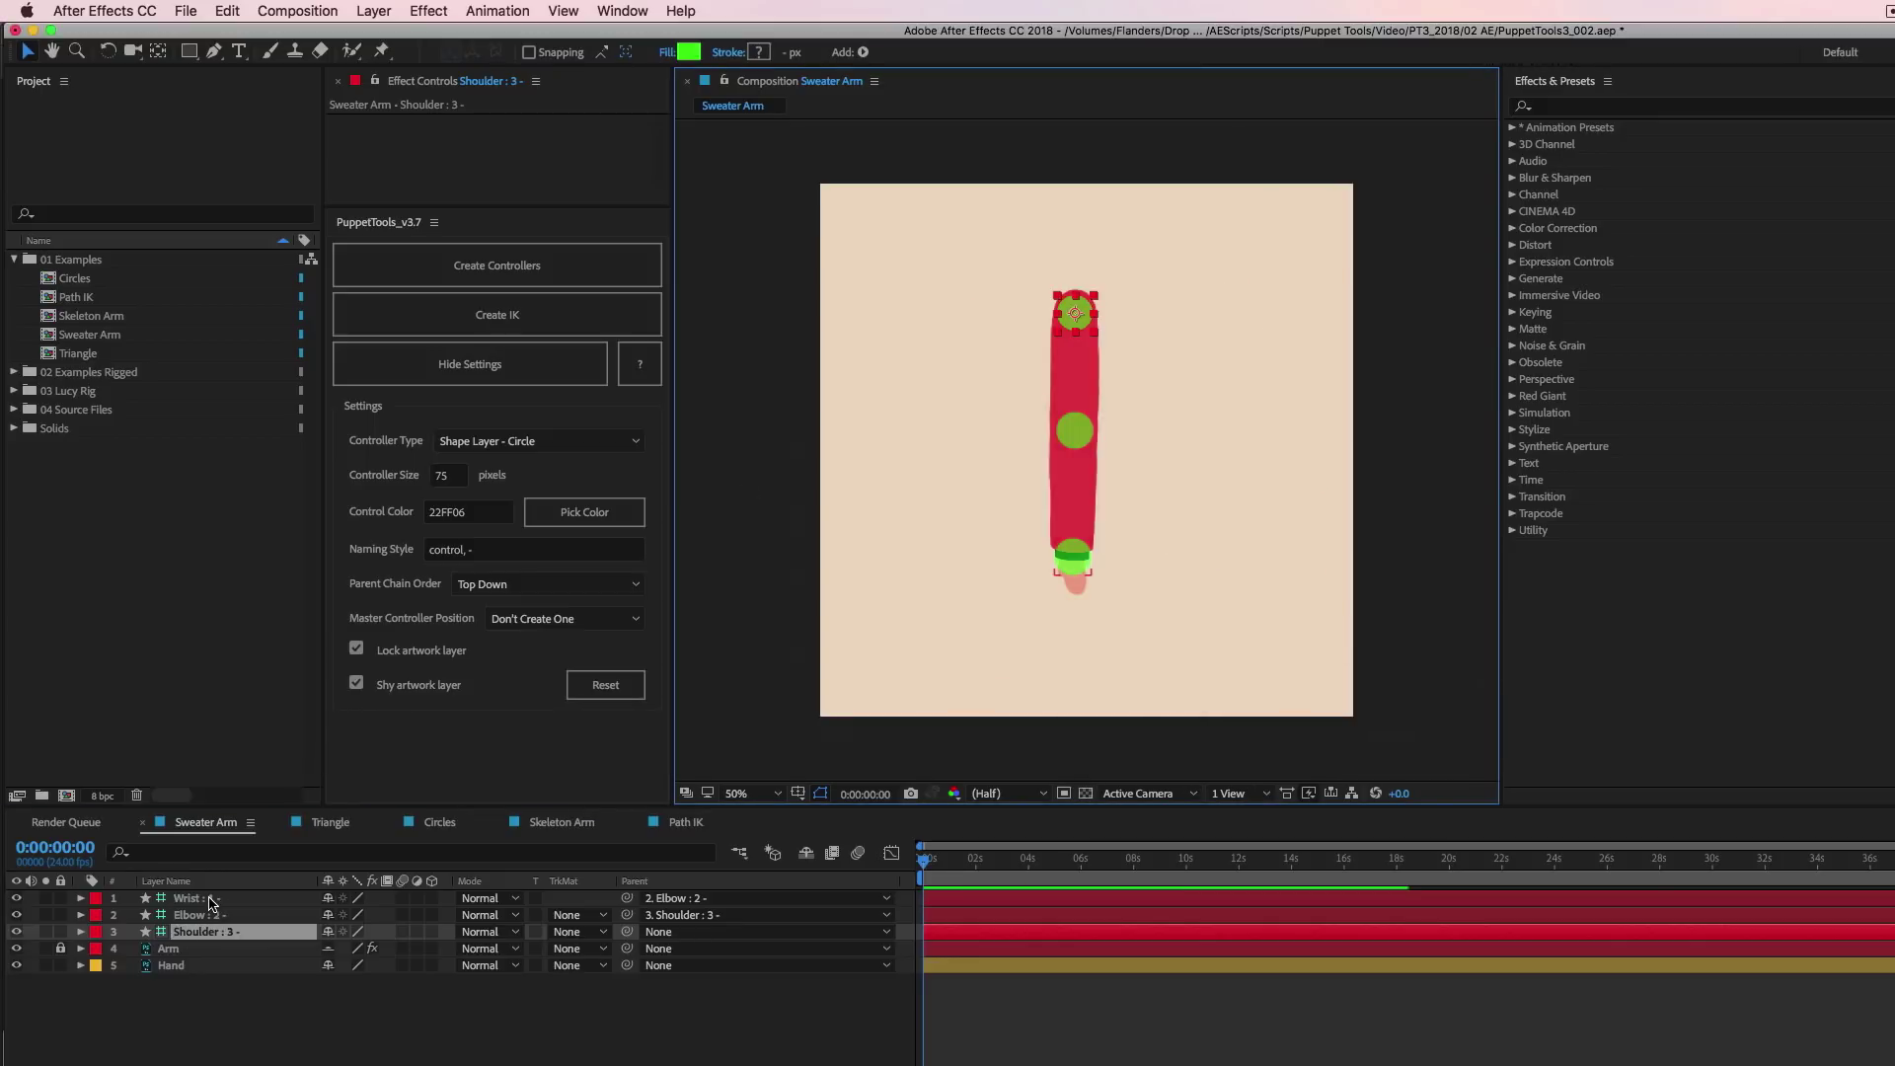
Parent the Hand layer to the Wrist controller and try rotating all three controllers together, undoing everything back to the plain Arm layer.
left_click(203, 967)
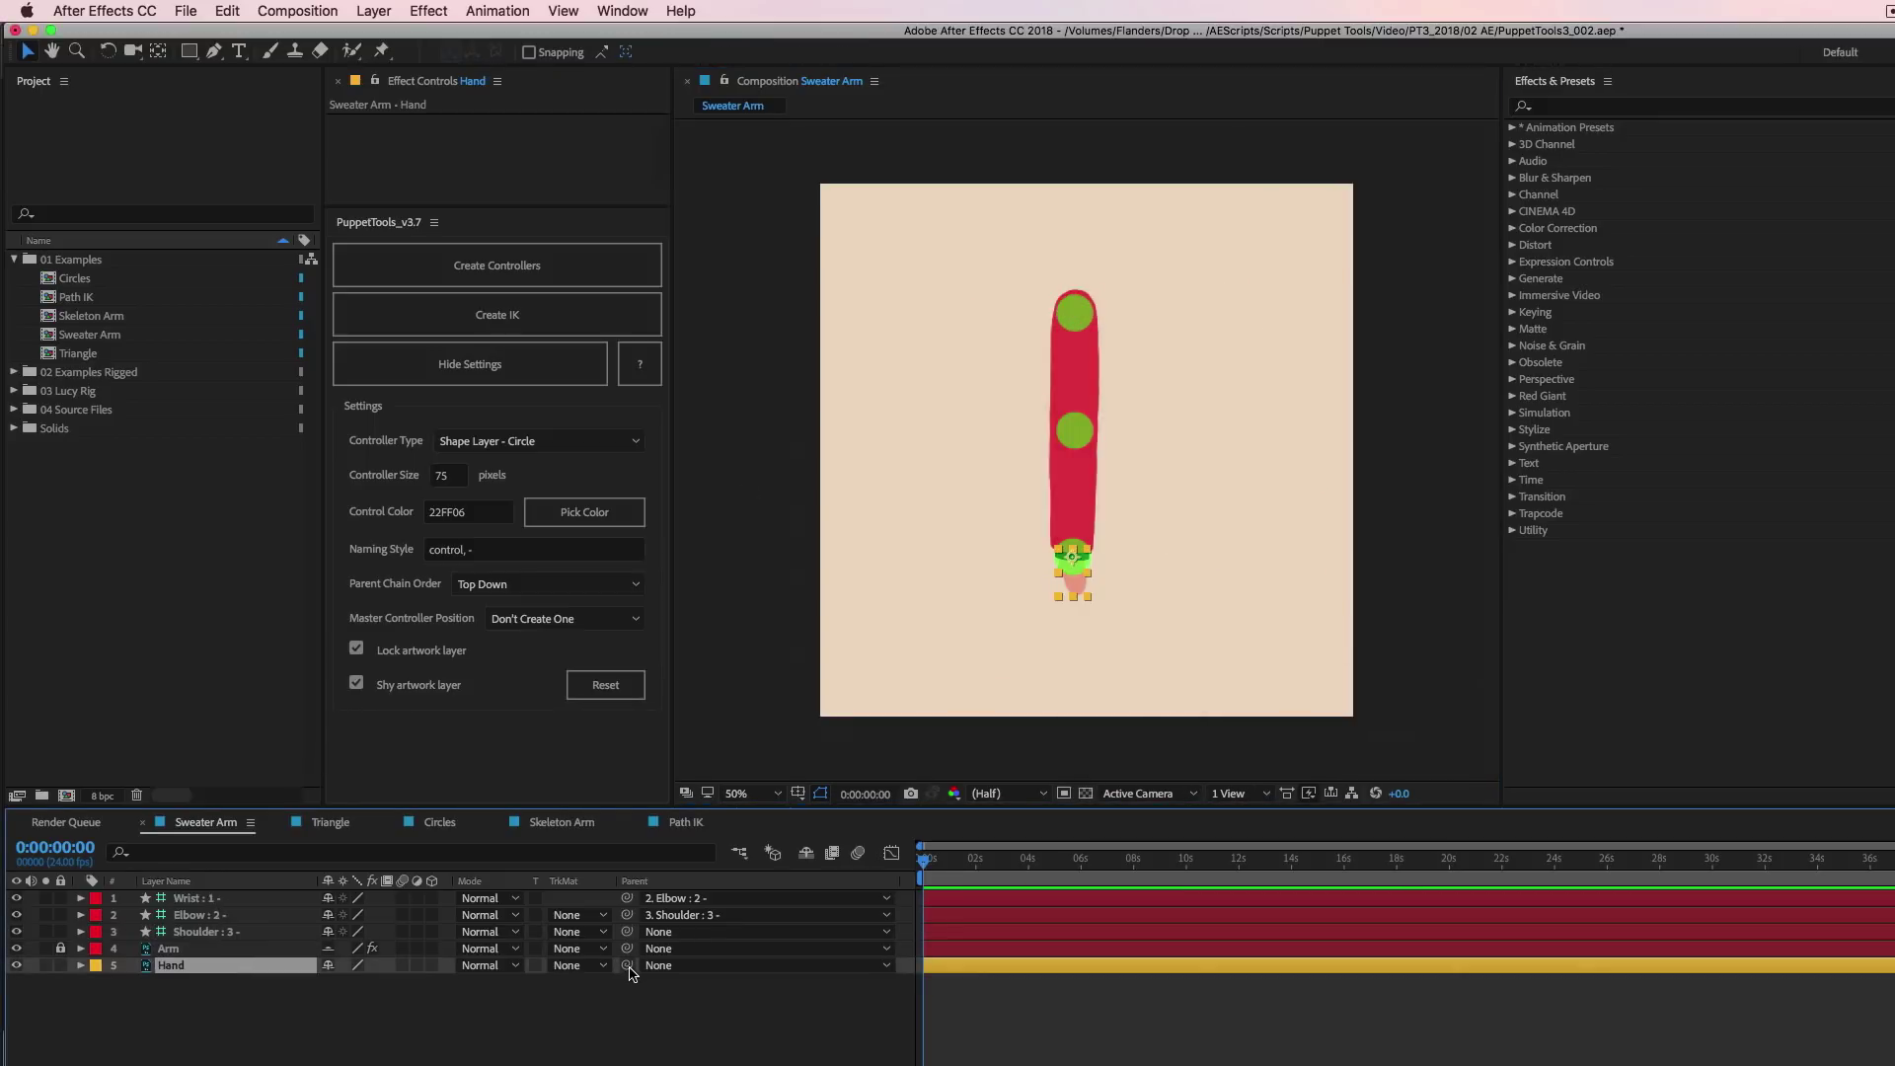
left_click_drag(627, 966, 208, 901)
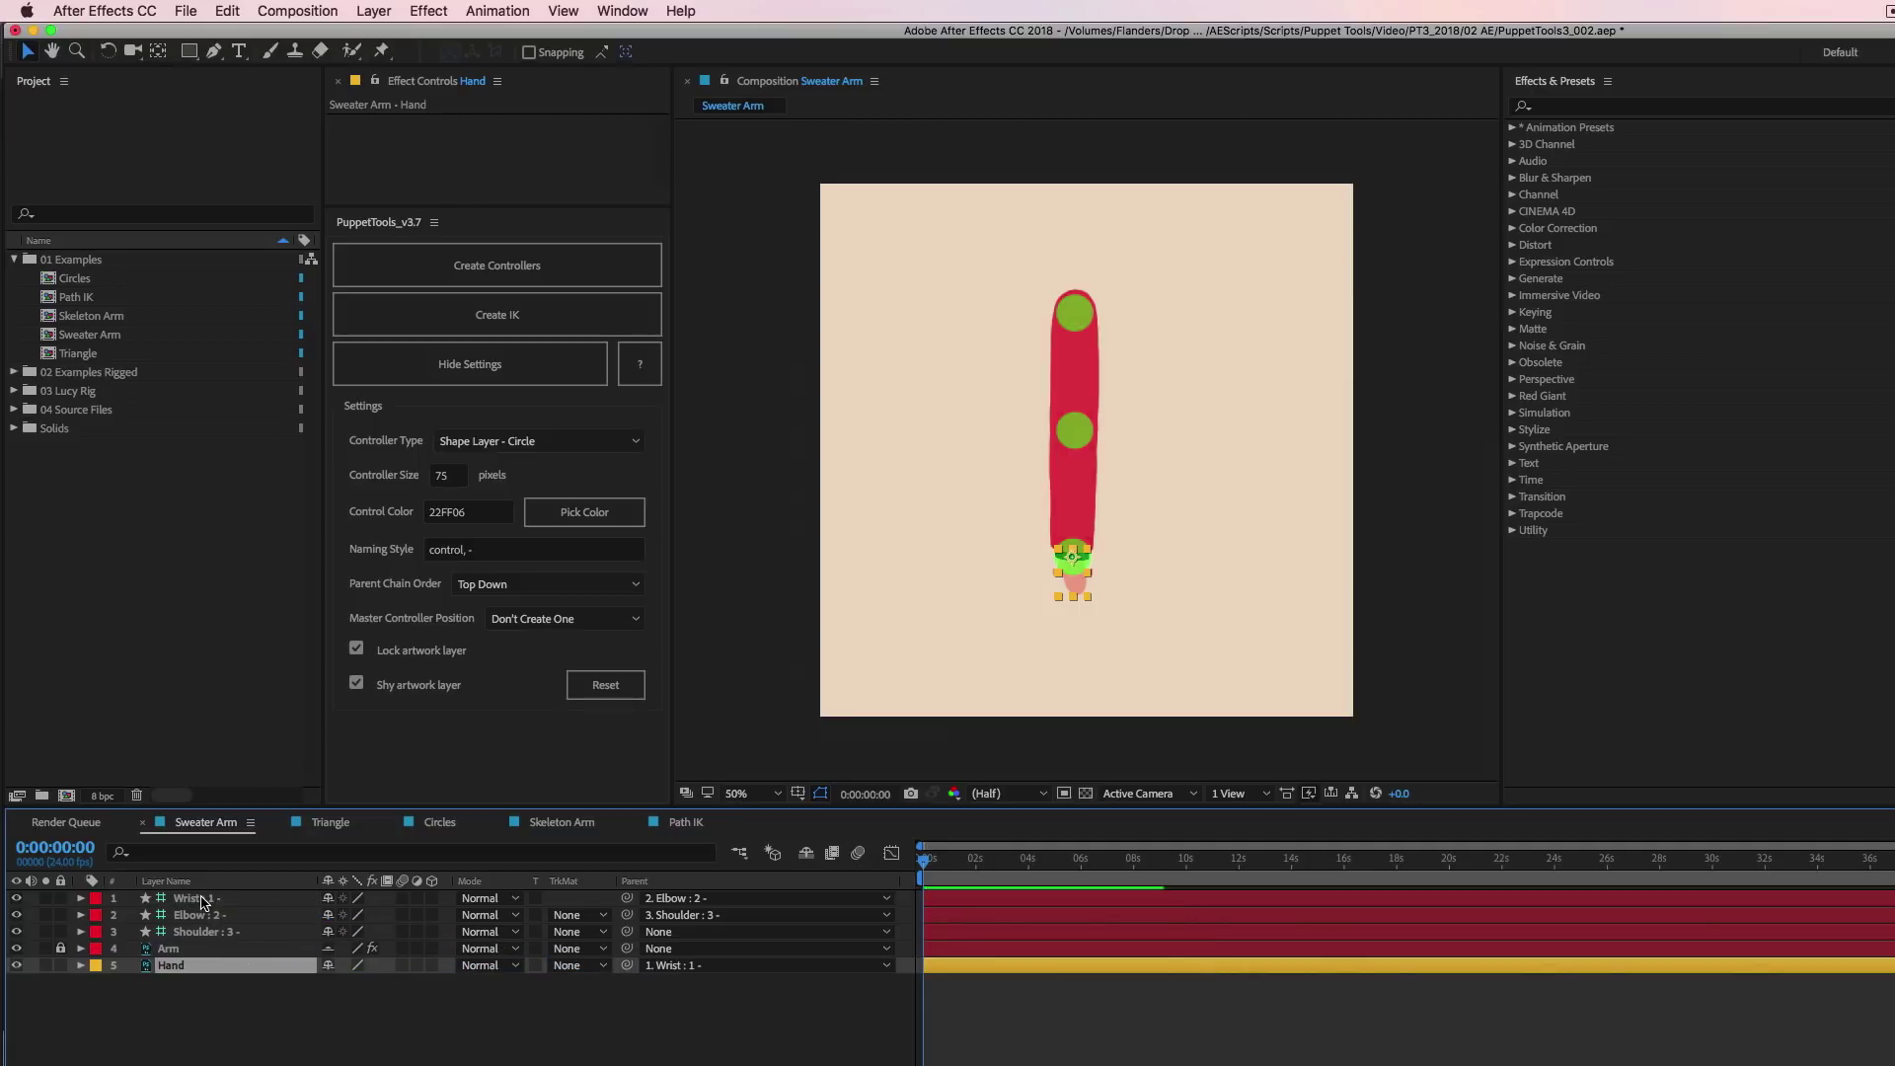
left_click(203, 900)
left_click(219, 935, "shift")
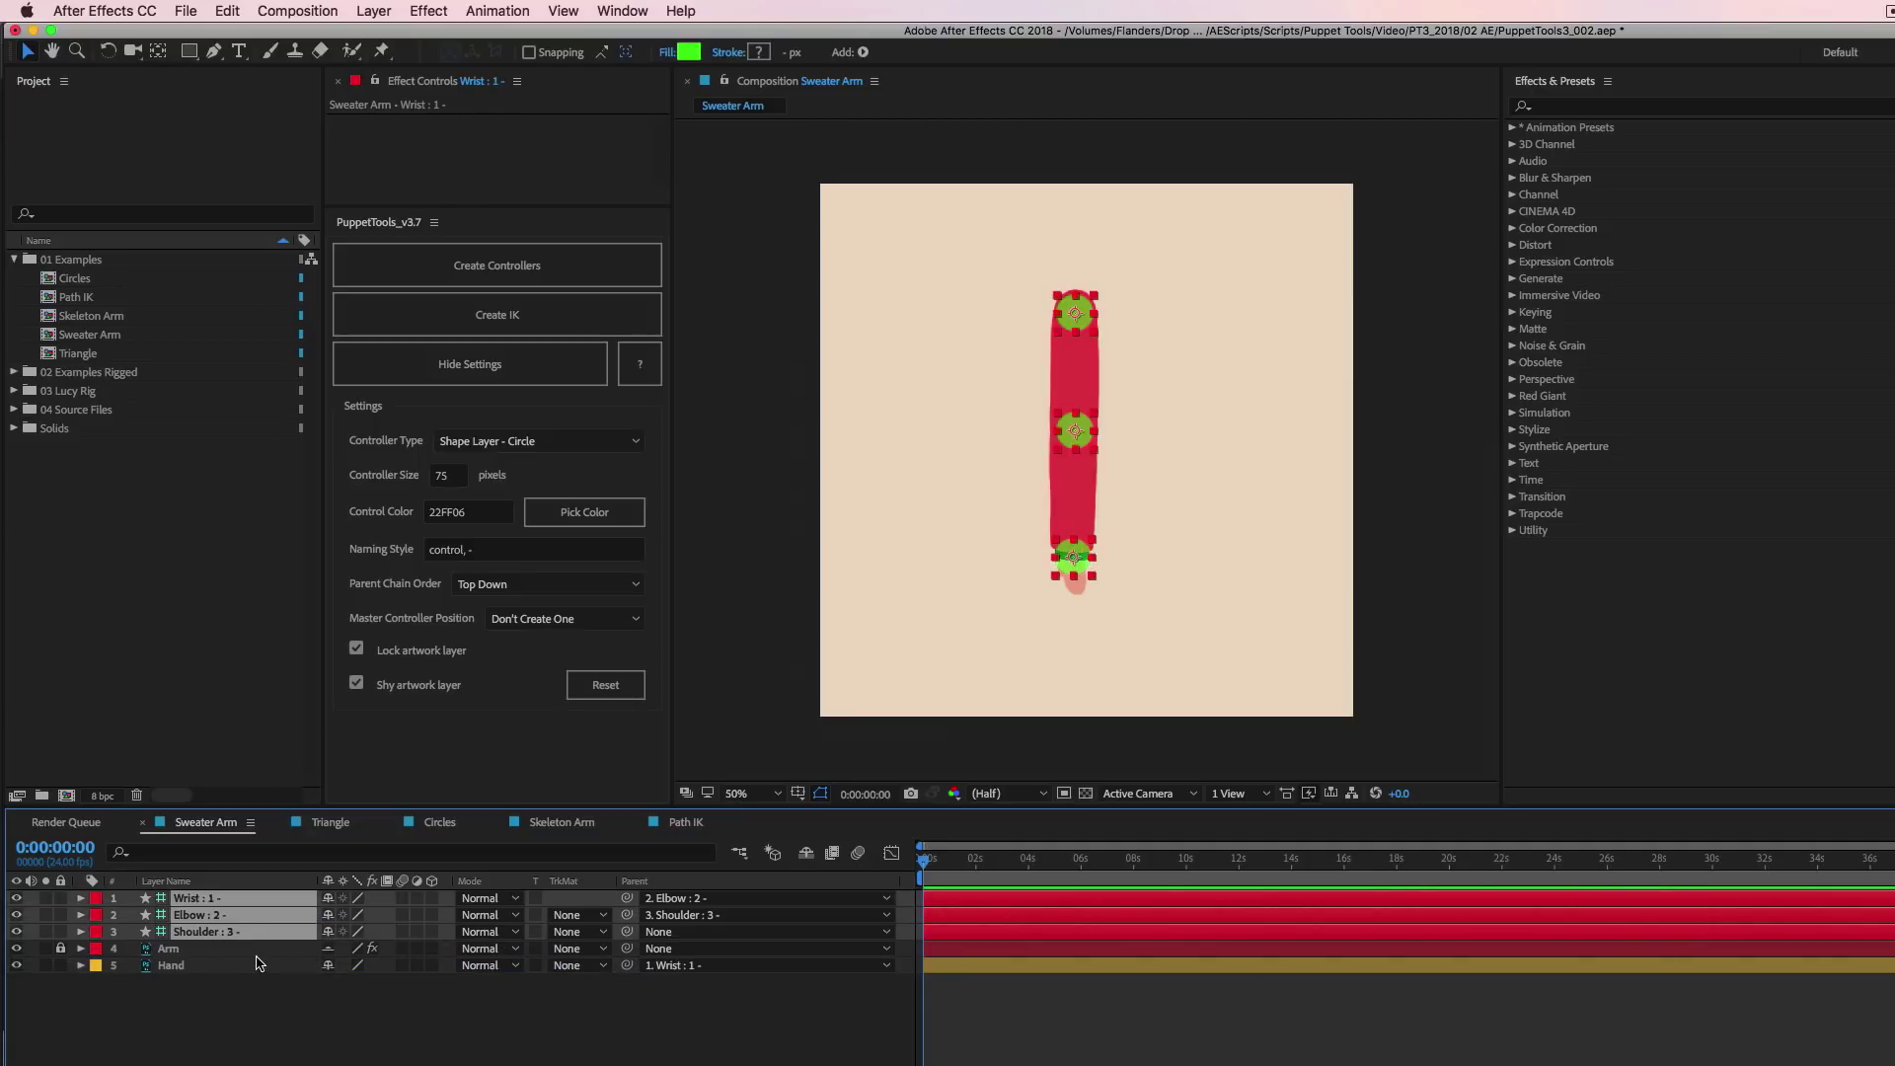
key("r")
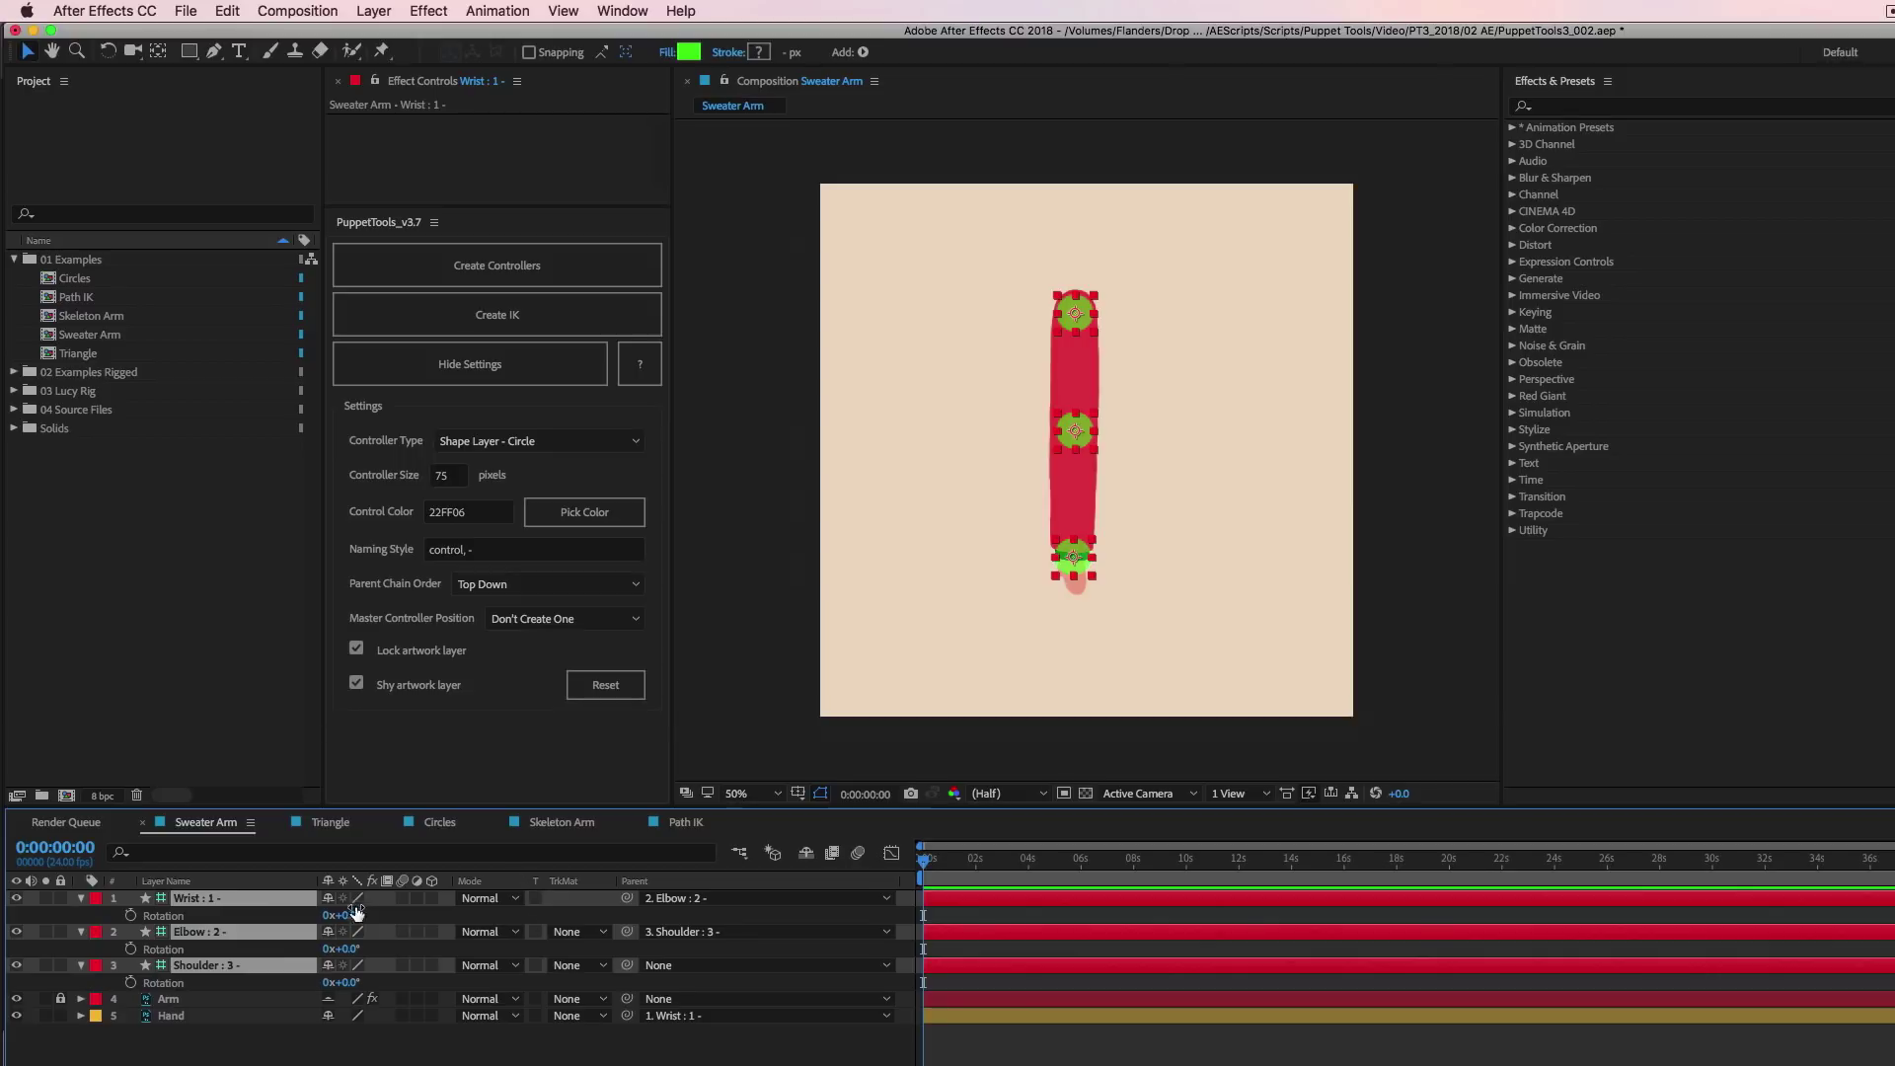
left_click_drag(345, 915, 432, 998)
key("super+z")
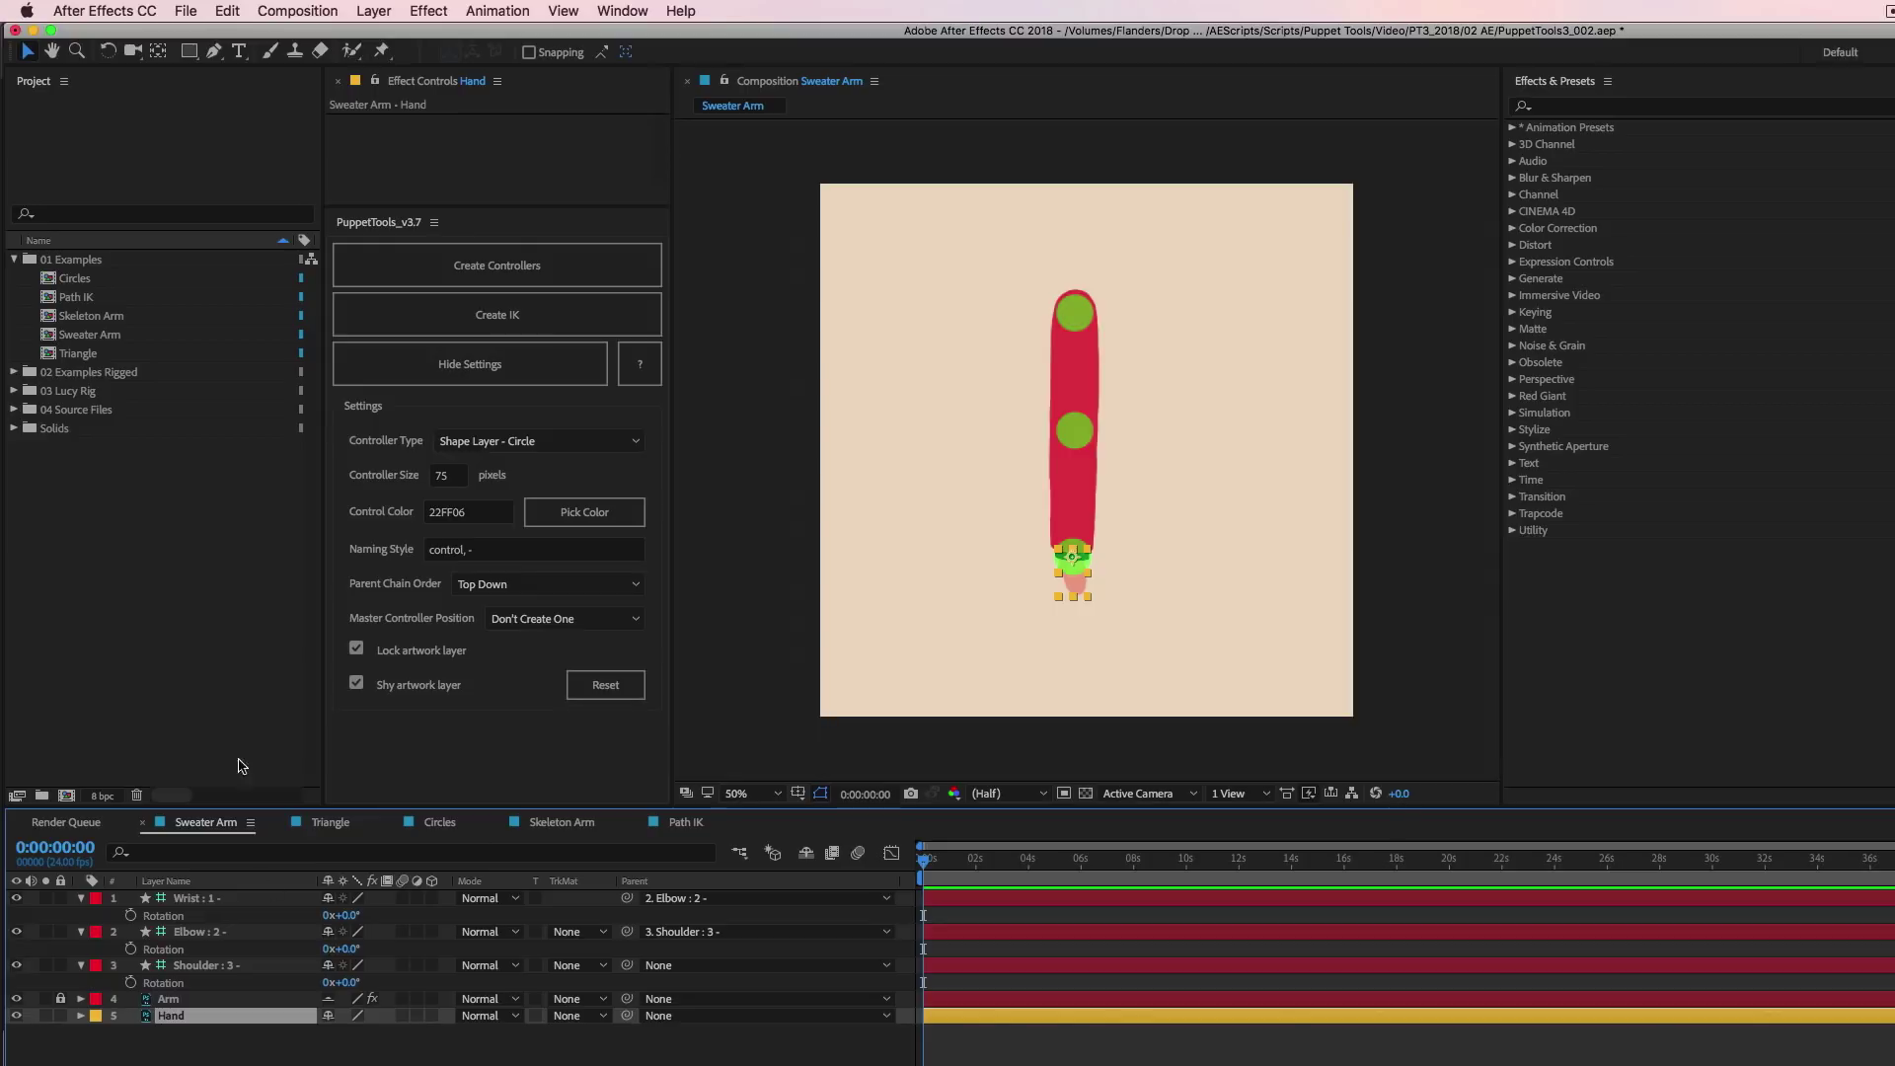
key("super+z")
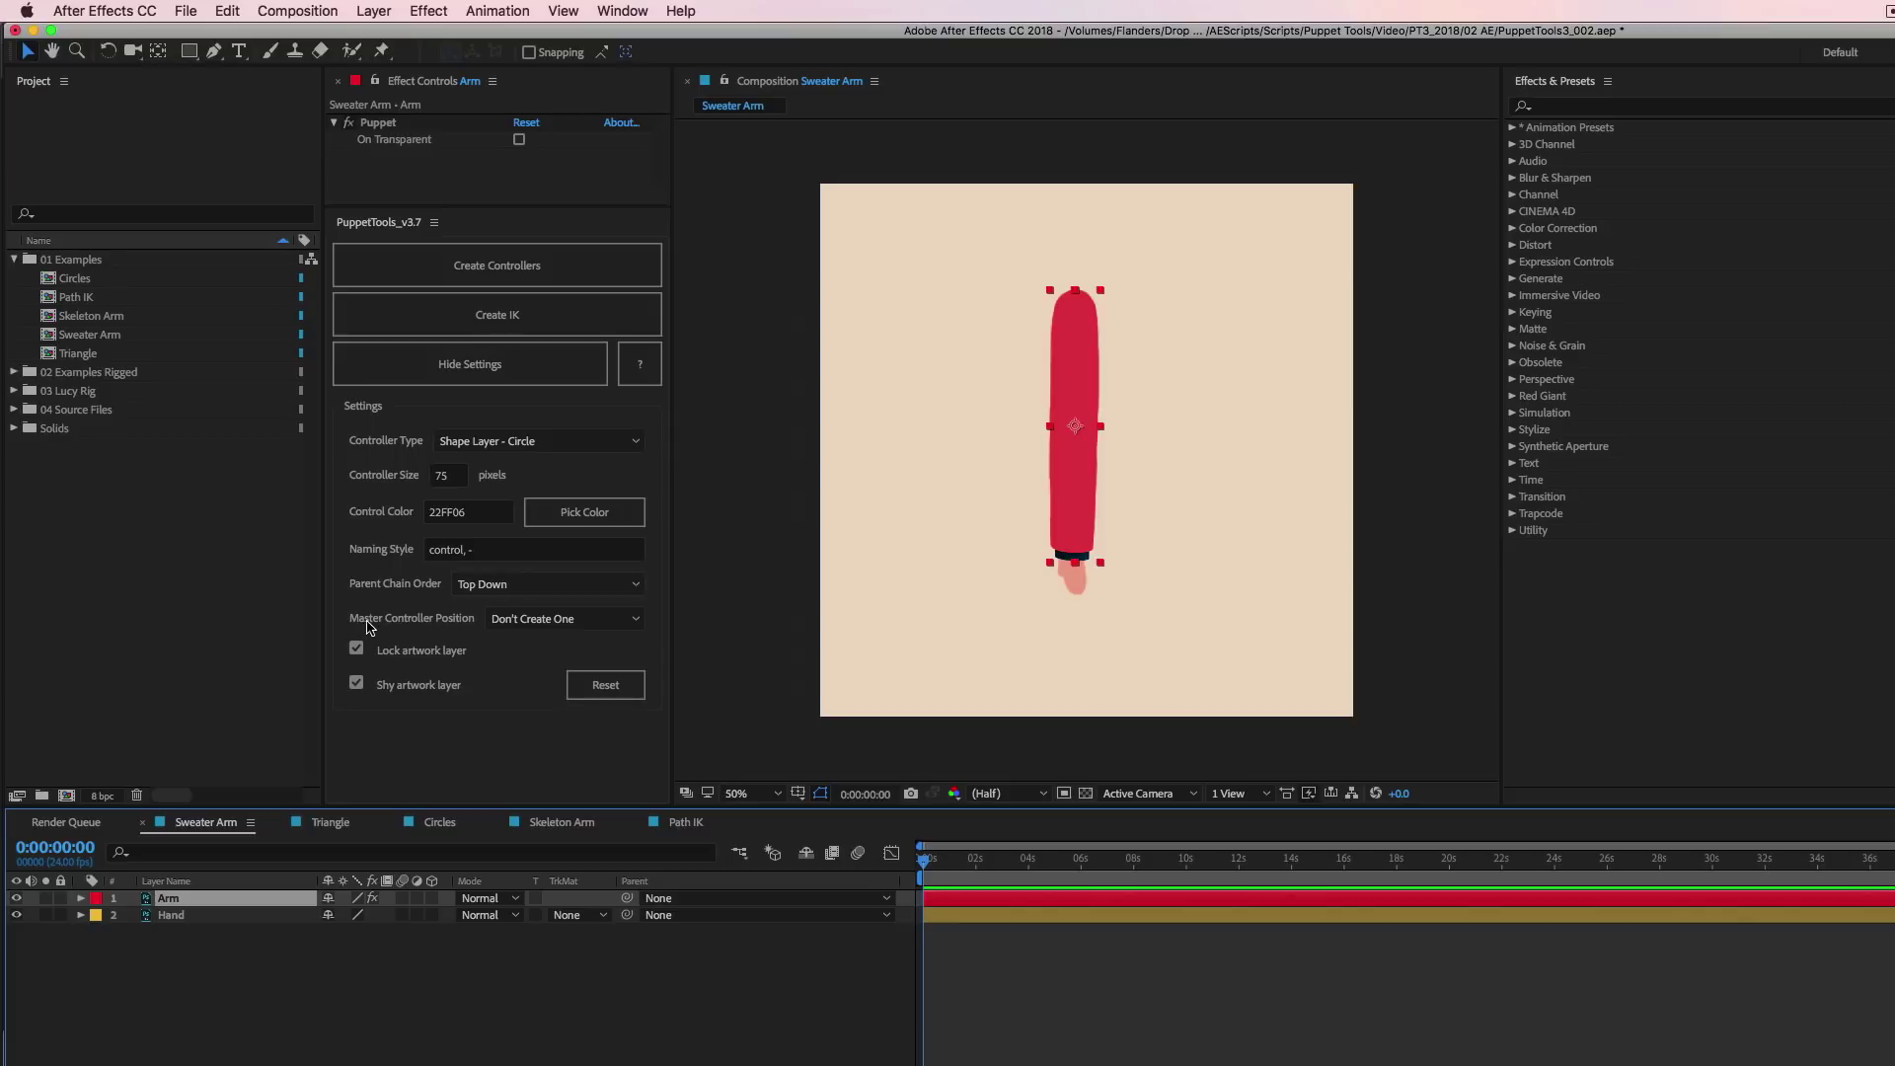
Keep the master controller position at Don't Create One and try creating the Arm layer's controllers, undoing them.
left_click(581, 620)
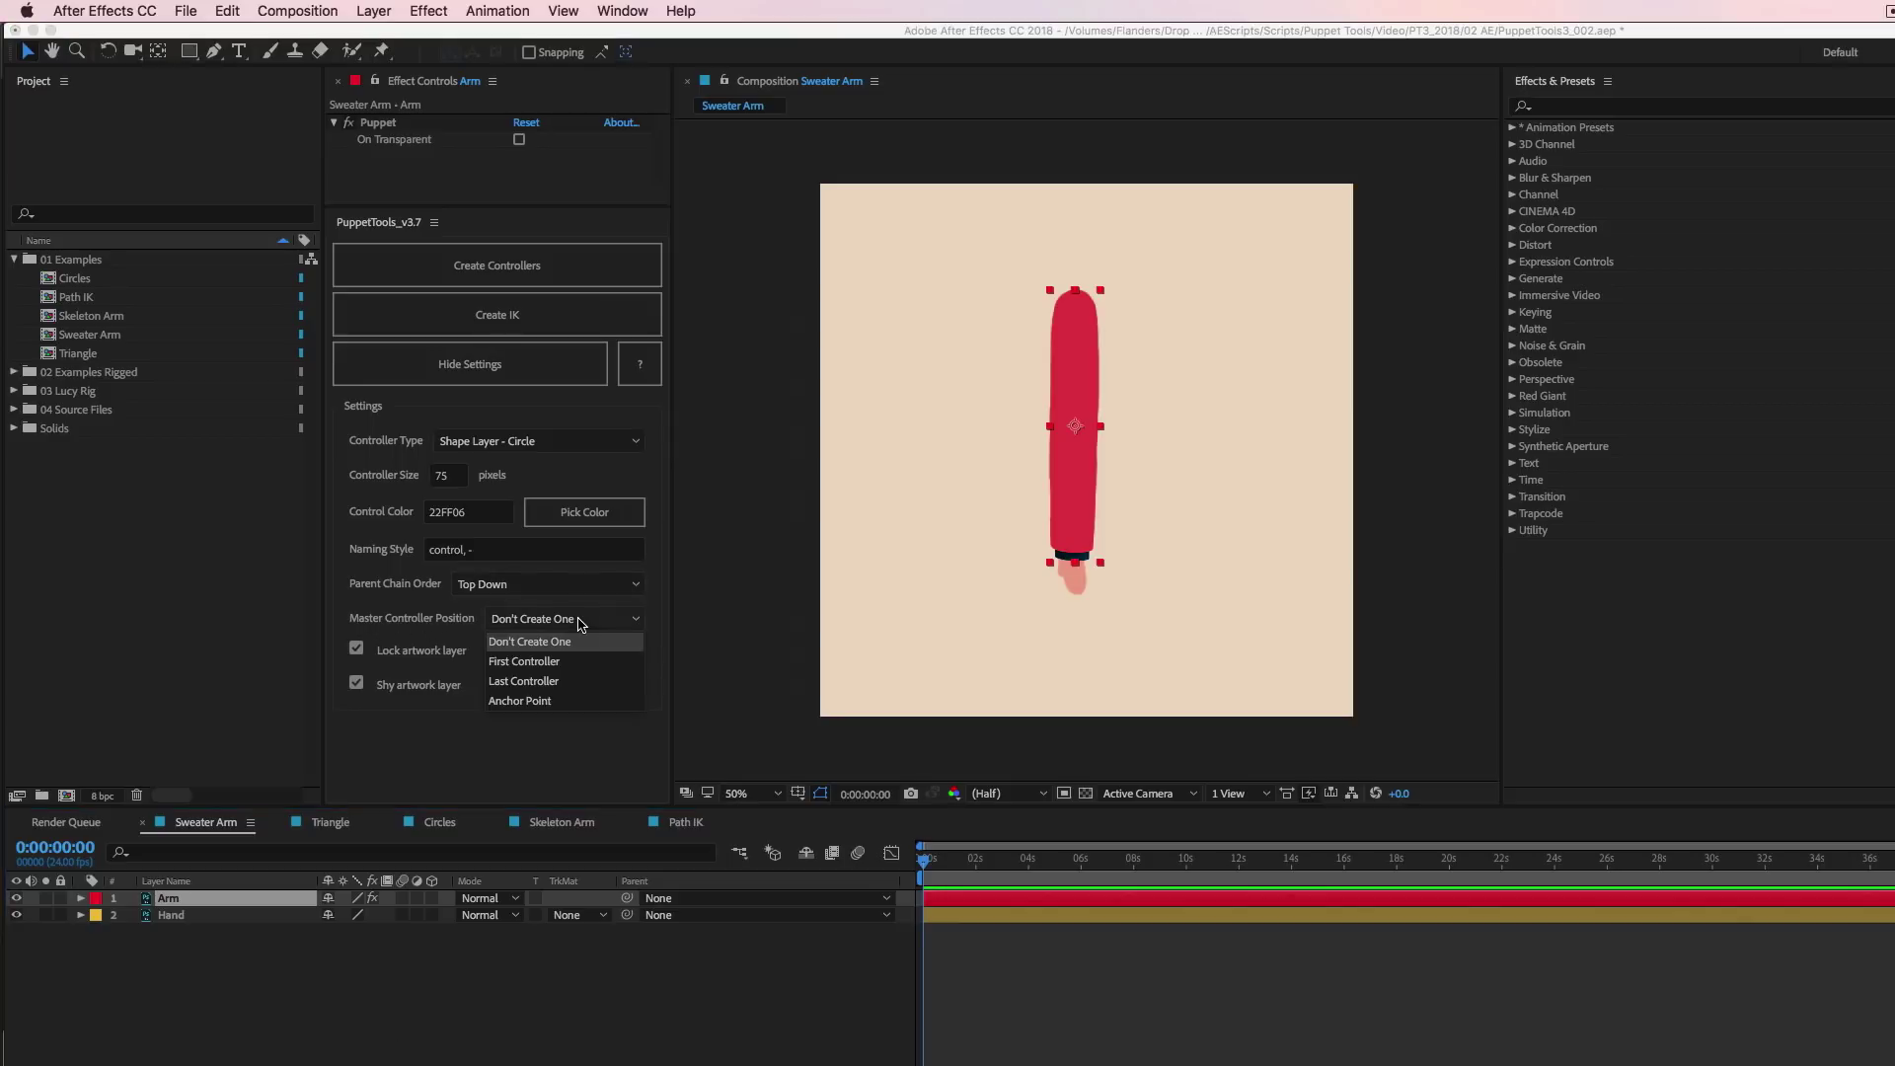
left_click(458, 622)
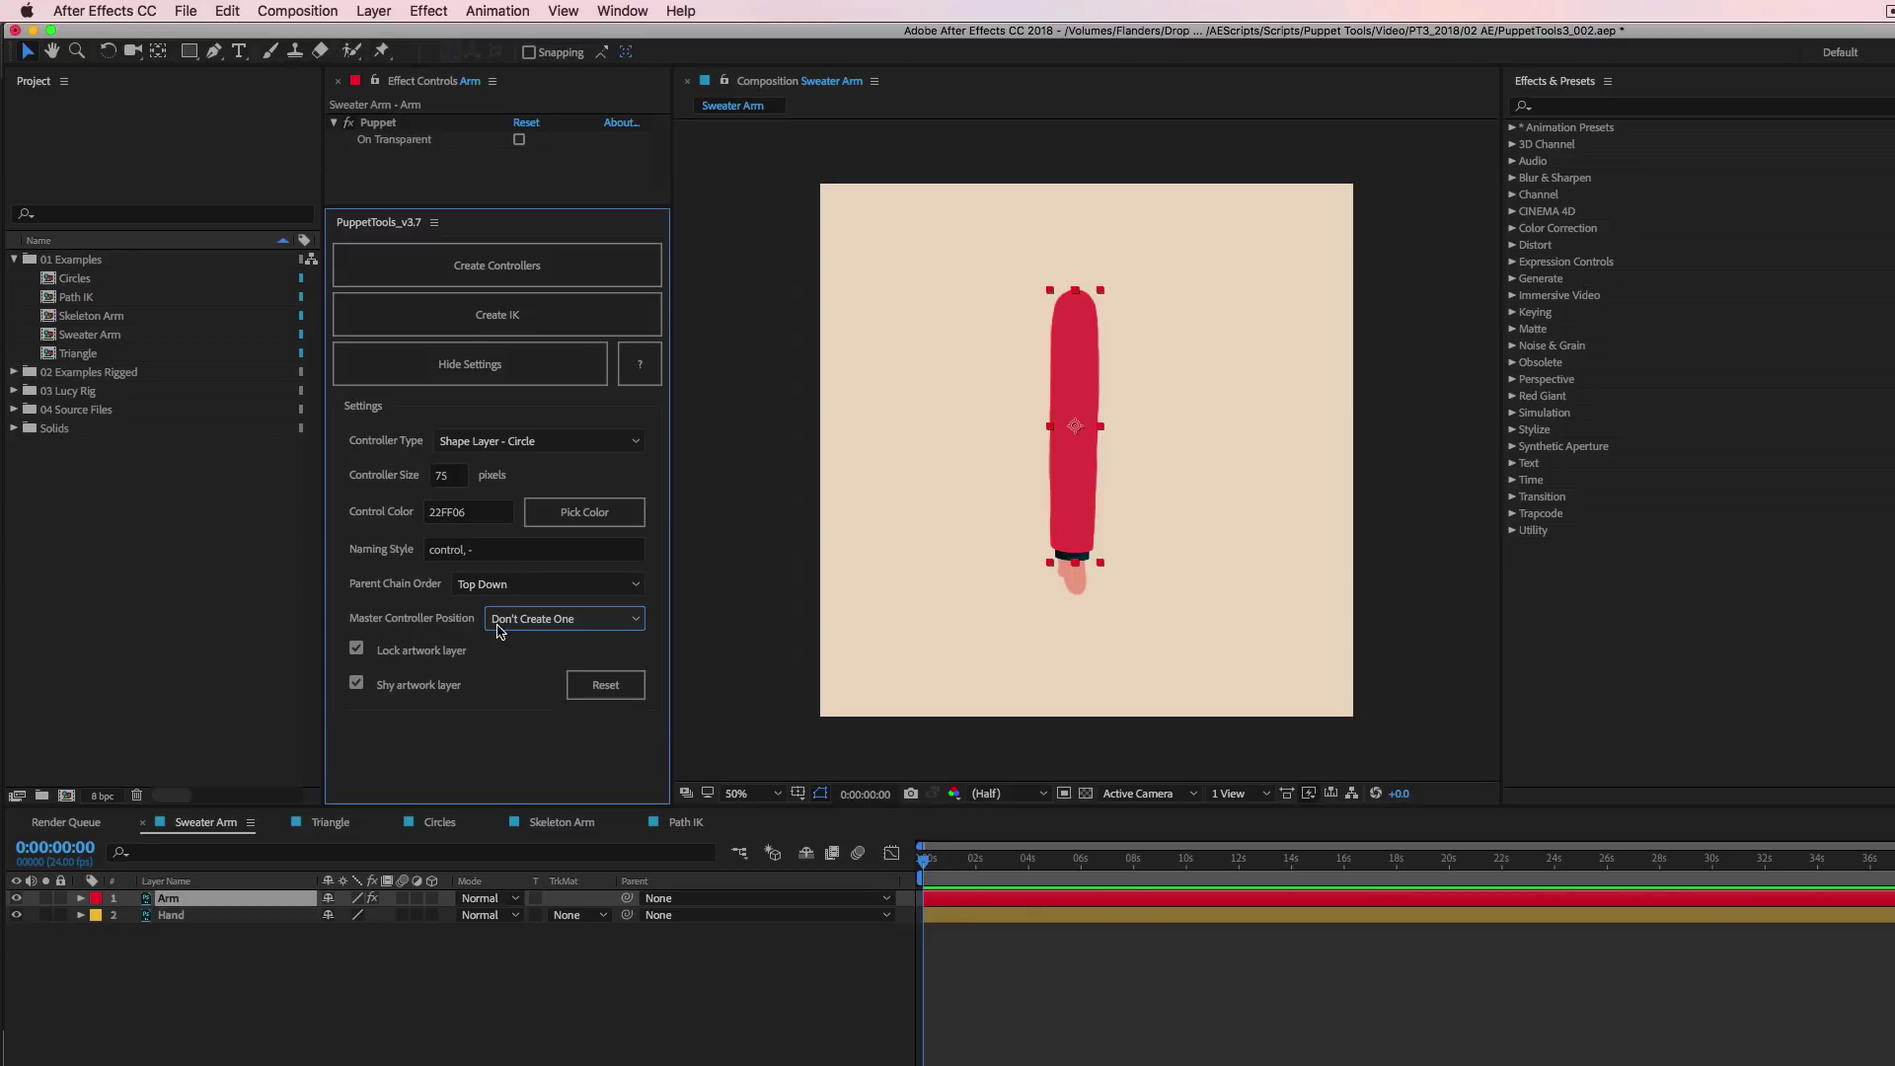
left_click(537, 264)
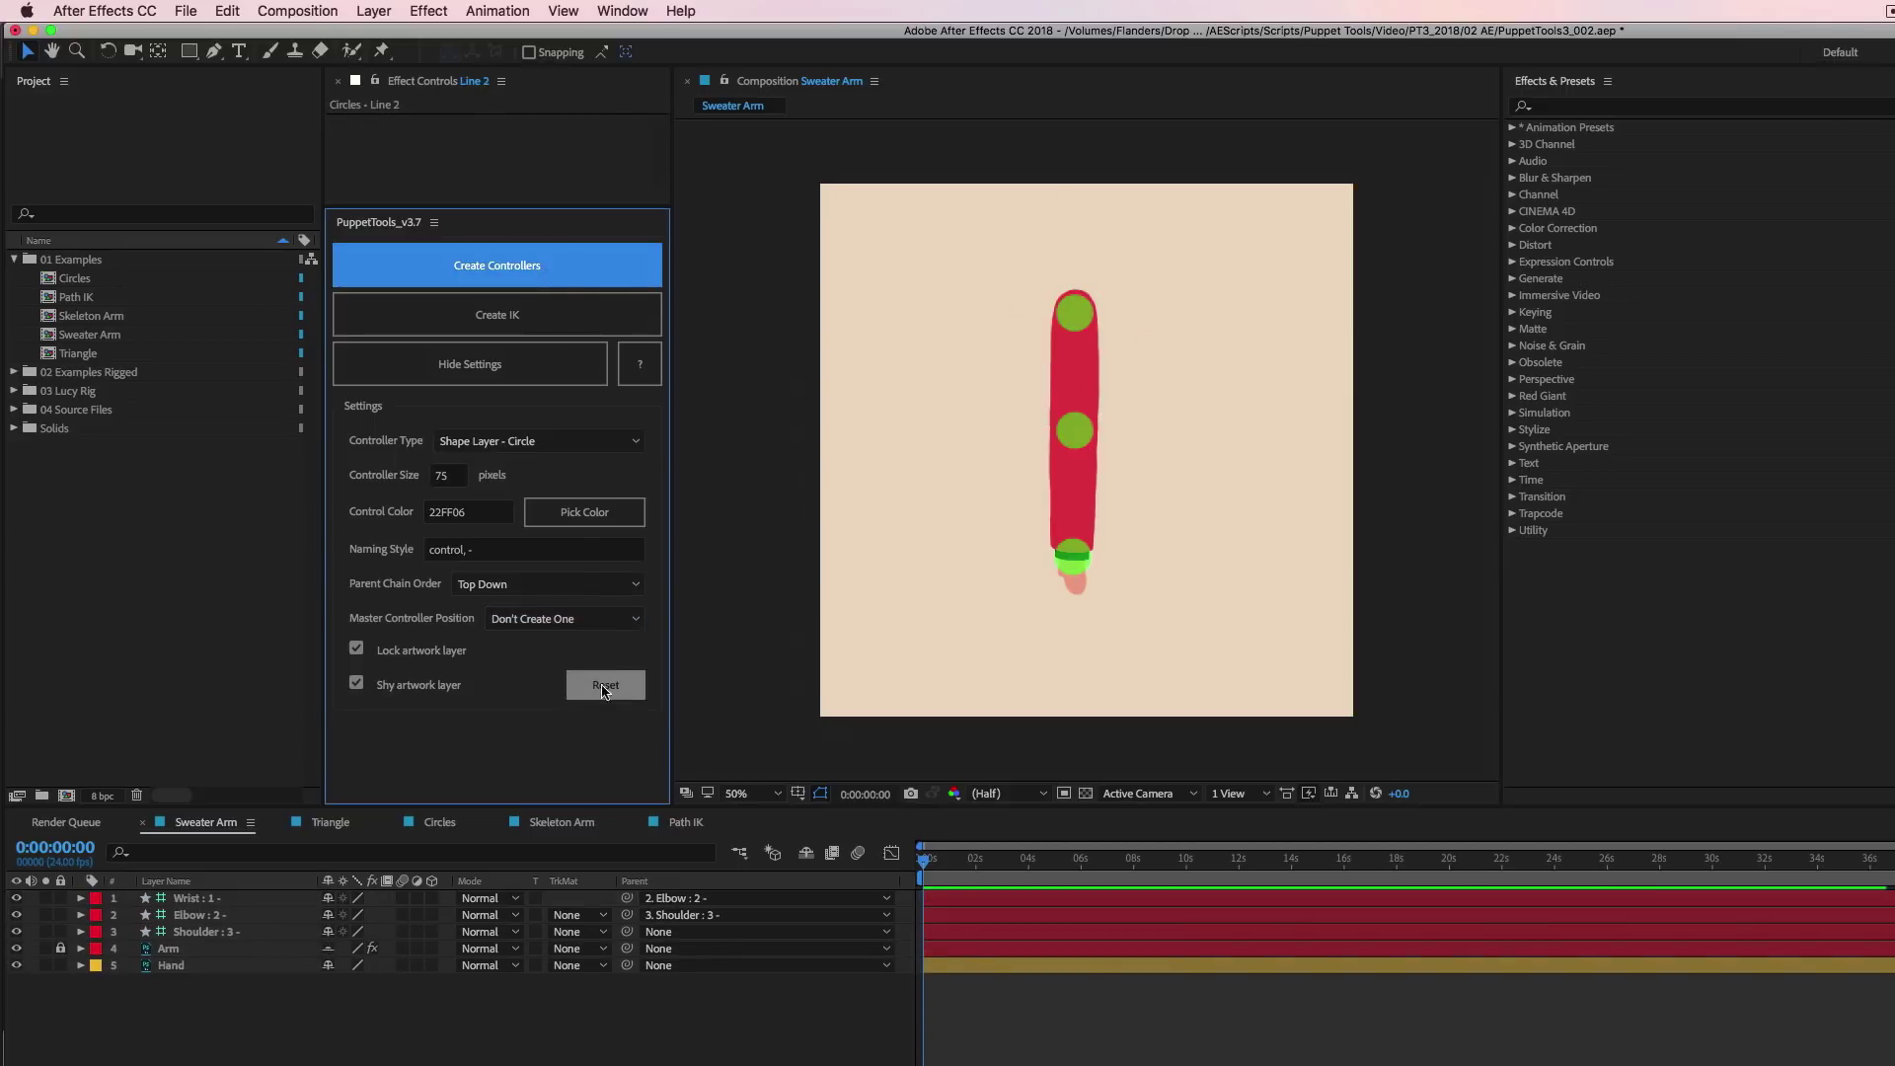
key("super+z")
Set the parent chain order to Don't Parent Anything and create controllers for the Arm layer's pins.
left_click(542, 589)
left_click(544, 609)
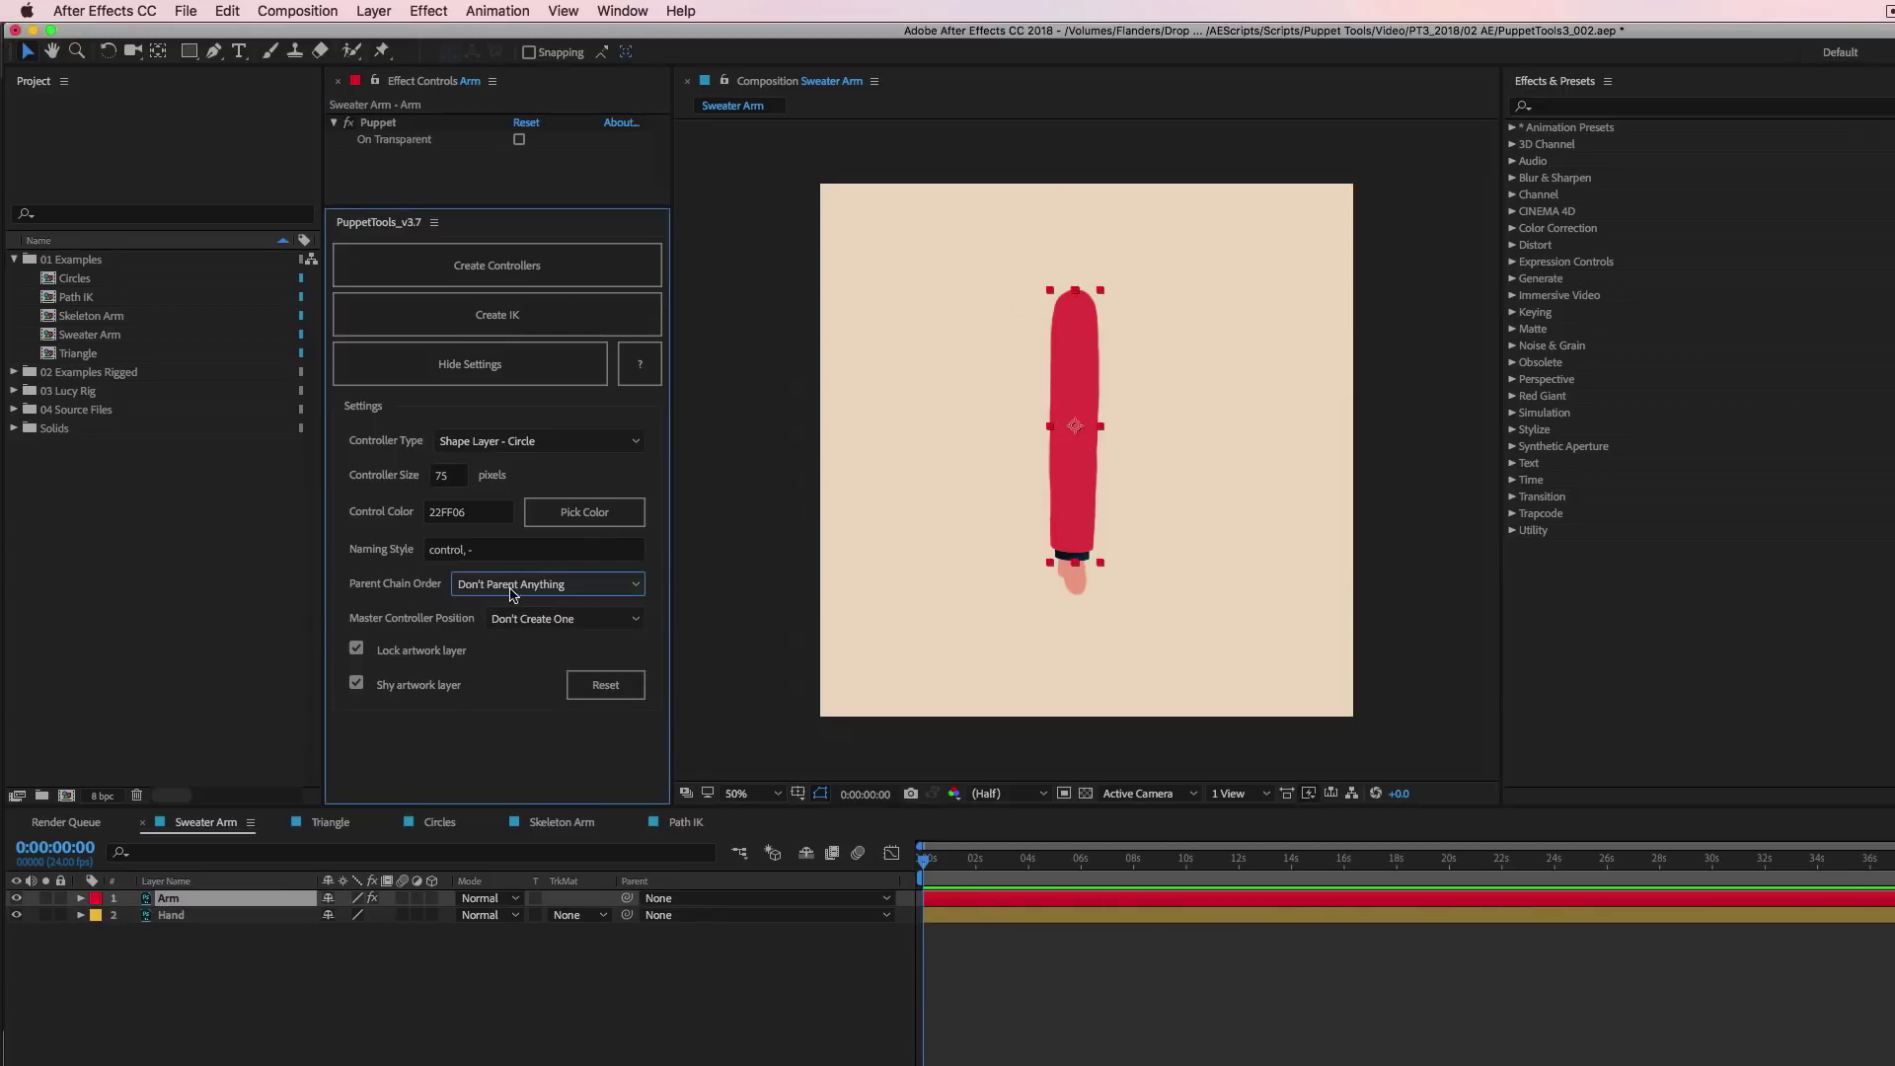
left_click(498, 266)
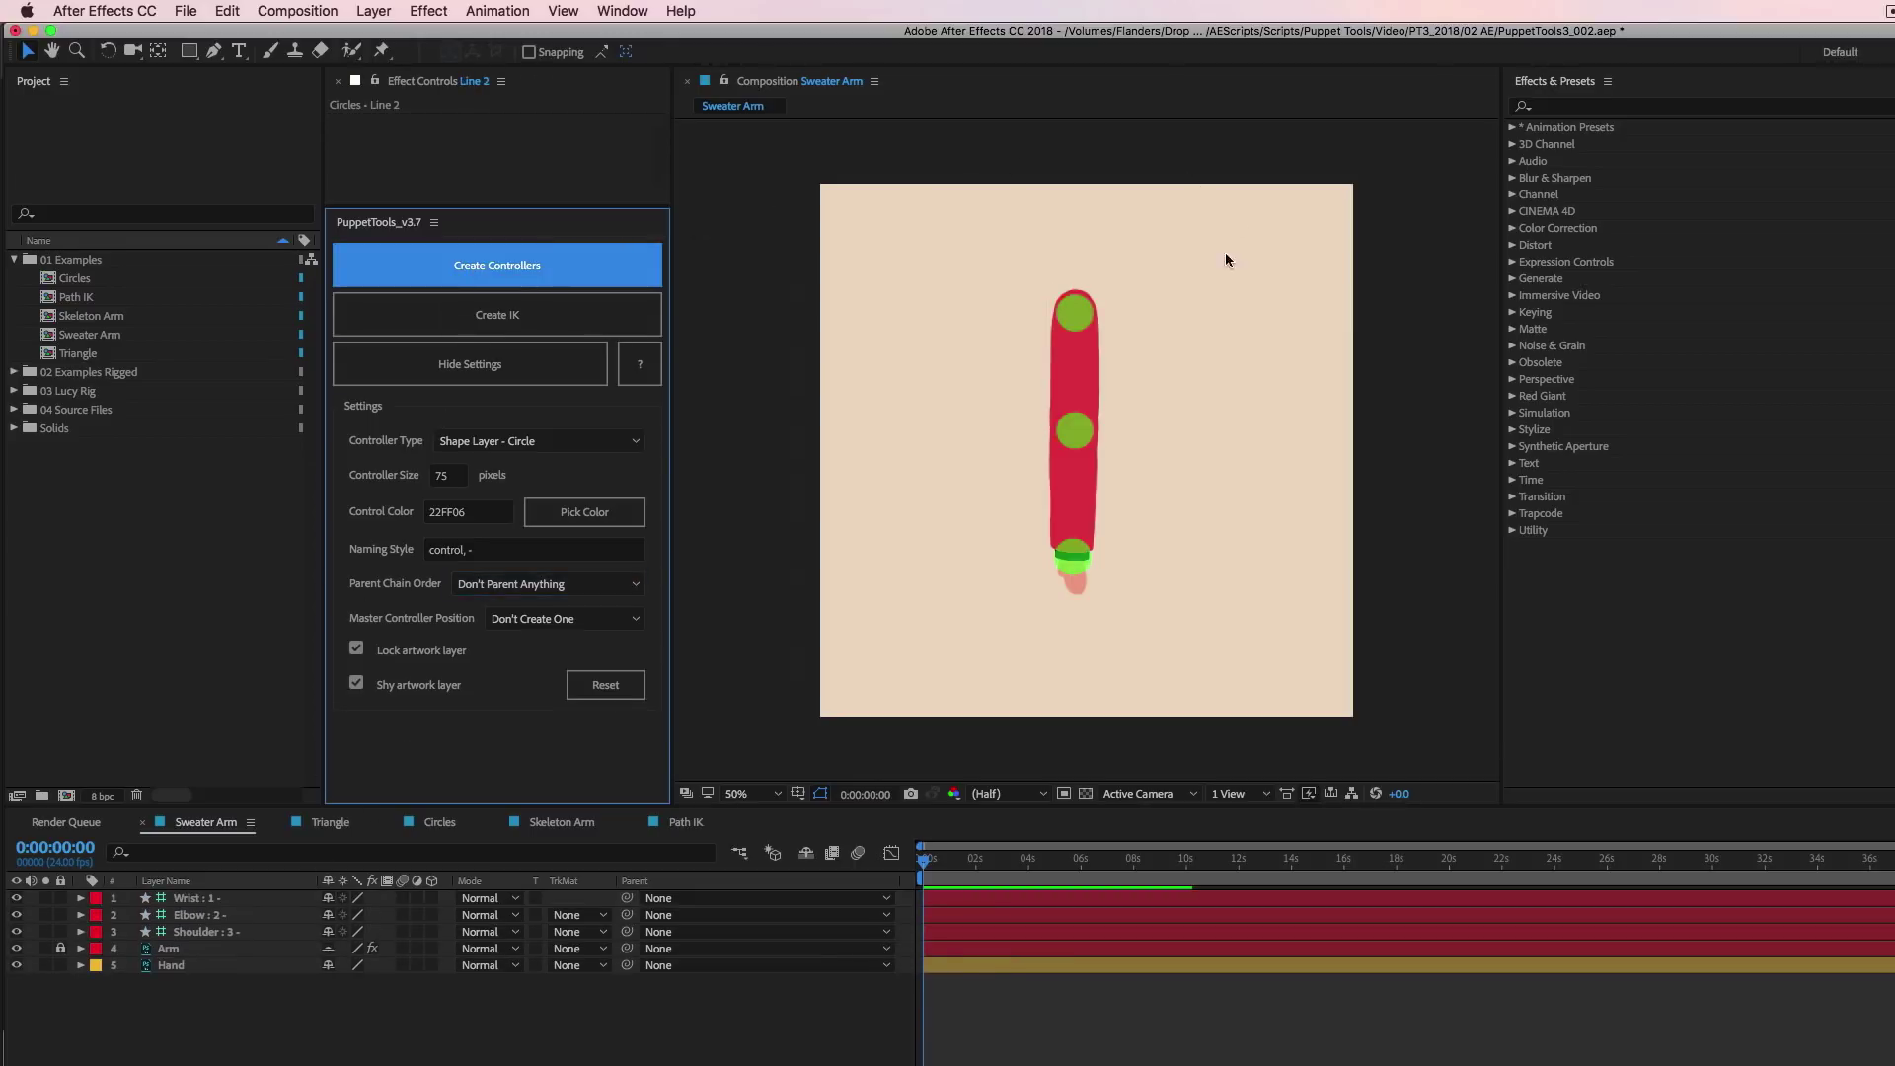
Try moving single controllers and all controllers together with the Hand layer, undoing the moves and the created controllers.
mouse_move(1074, 314)
left_mouse_down()
mouse_move(1218, 326)
mouse_move(1075, 308)
left_mouse_up()
mouse_move(1075, 438)
left_mouse_down()
mouse_move(1219, 426)
mouse_move(1096, 464)
left_mouse_up()
key("super+z")
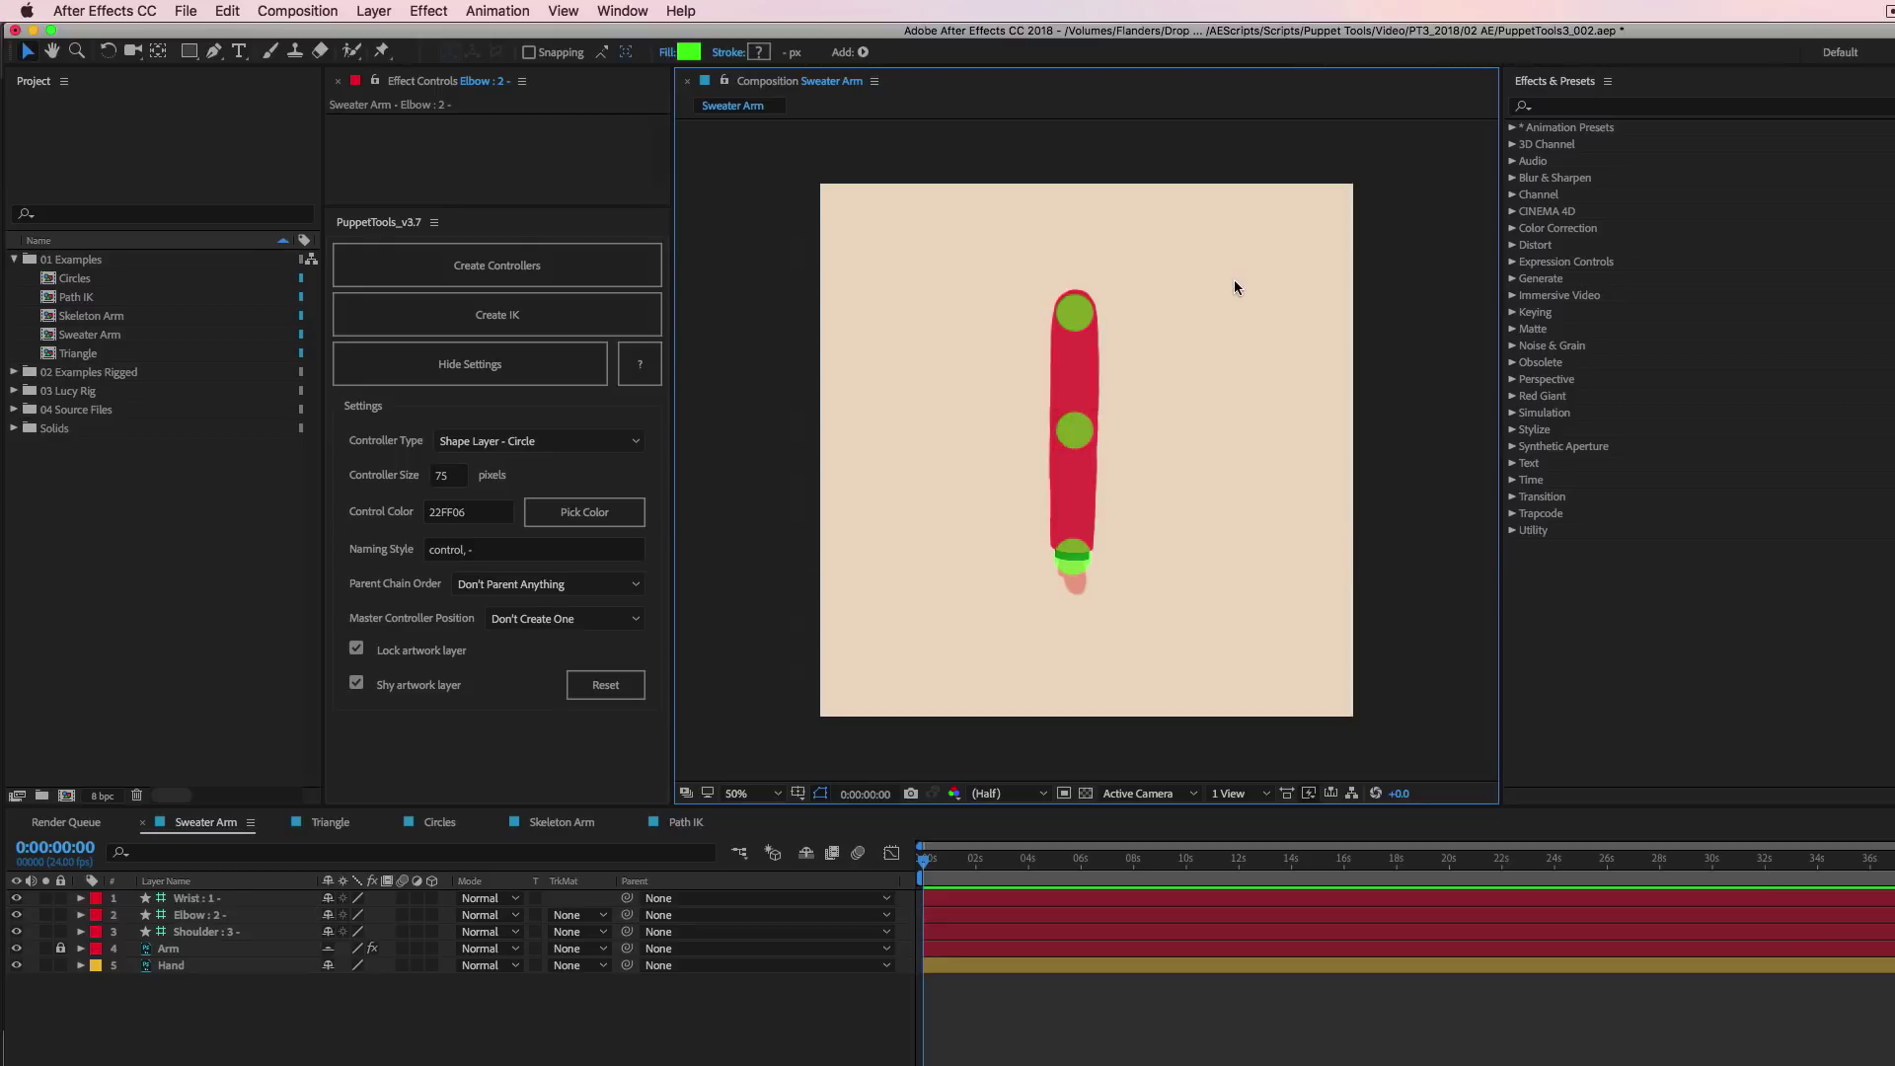
left_click_drag(1181, 272, 956, 651)
mouse_move(1081, 317)
left_mouse_down()
mouse_move(1234, 313)
mouse_move(1065, 320)
left_mouse_up()
key("super+z")
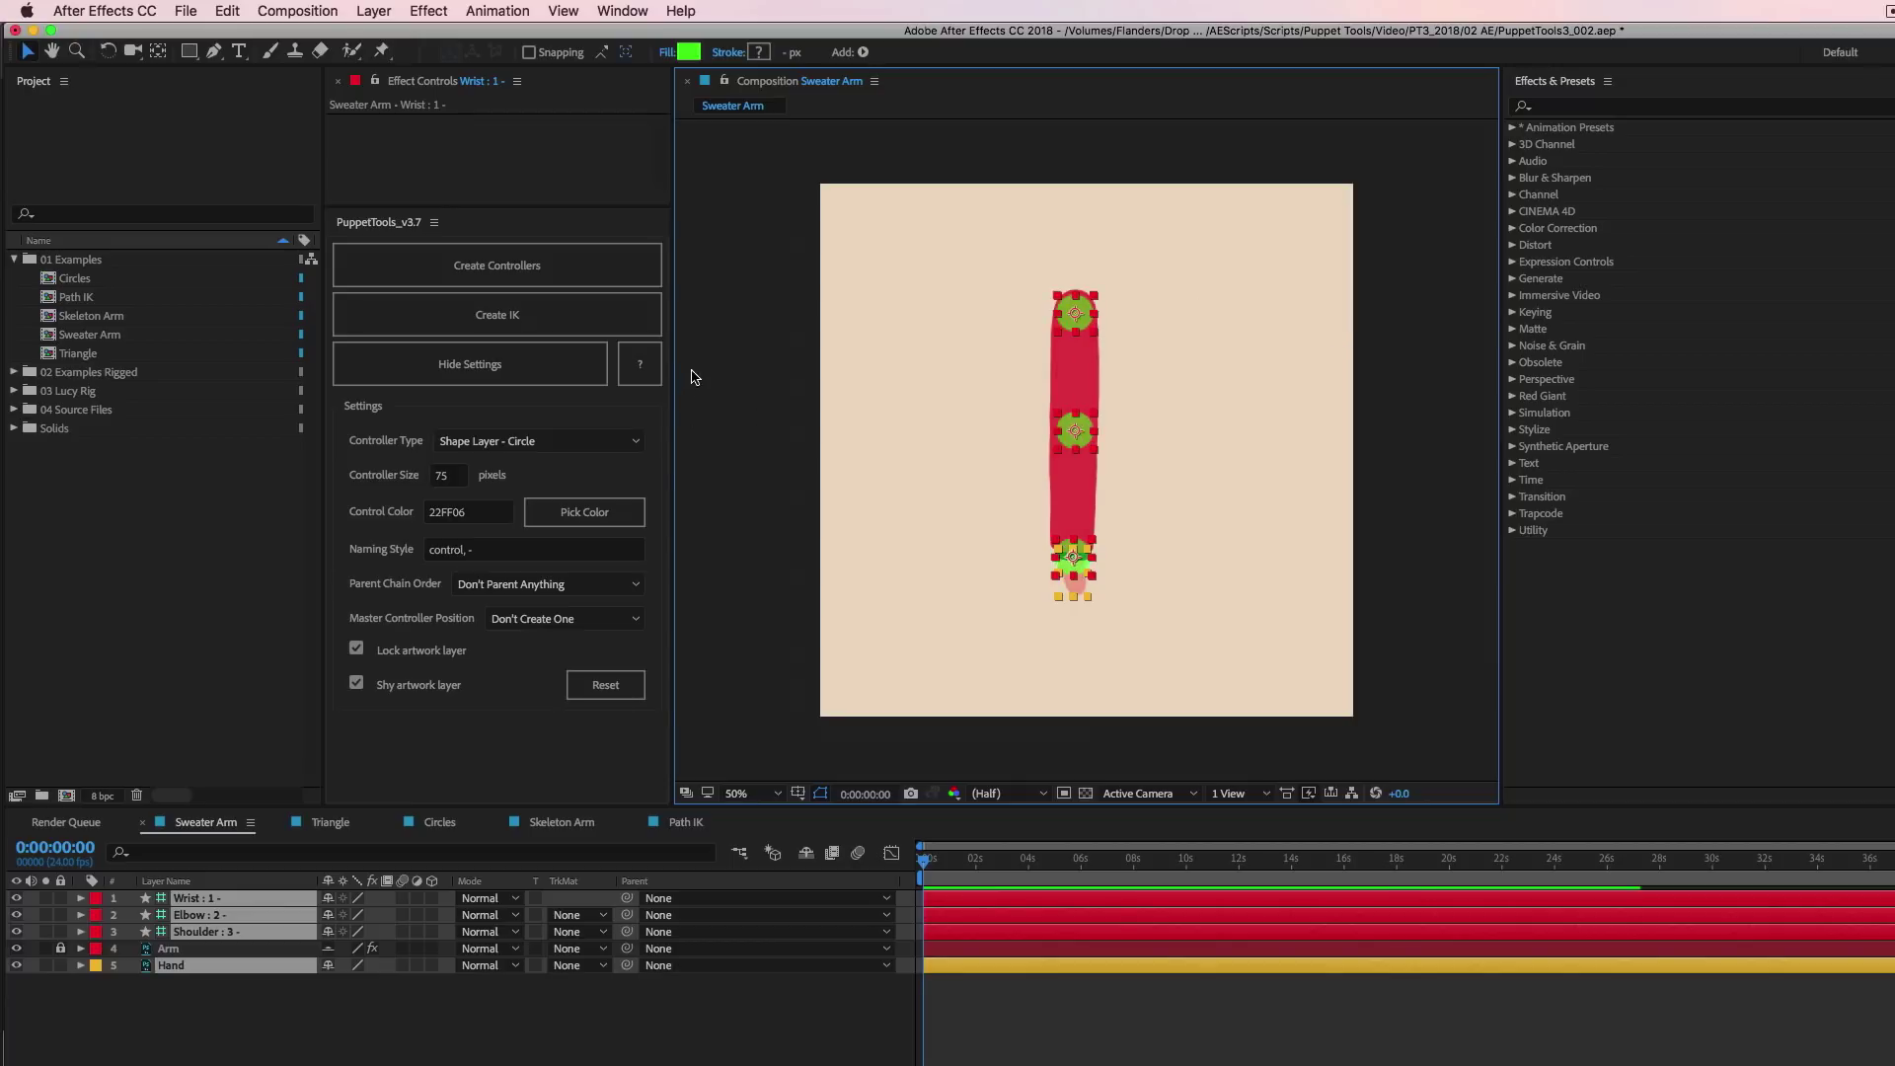
key("super+z")
Set the master controller position to First Controller and create the Arm layer's controllers with a master.
left_click(574, 624)
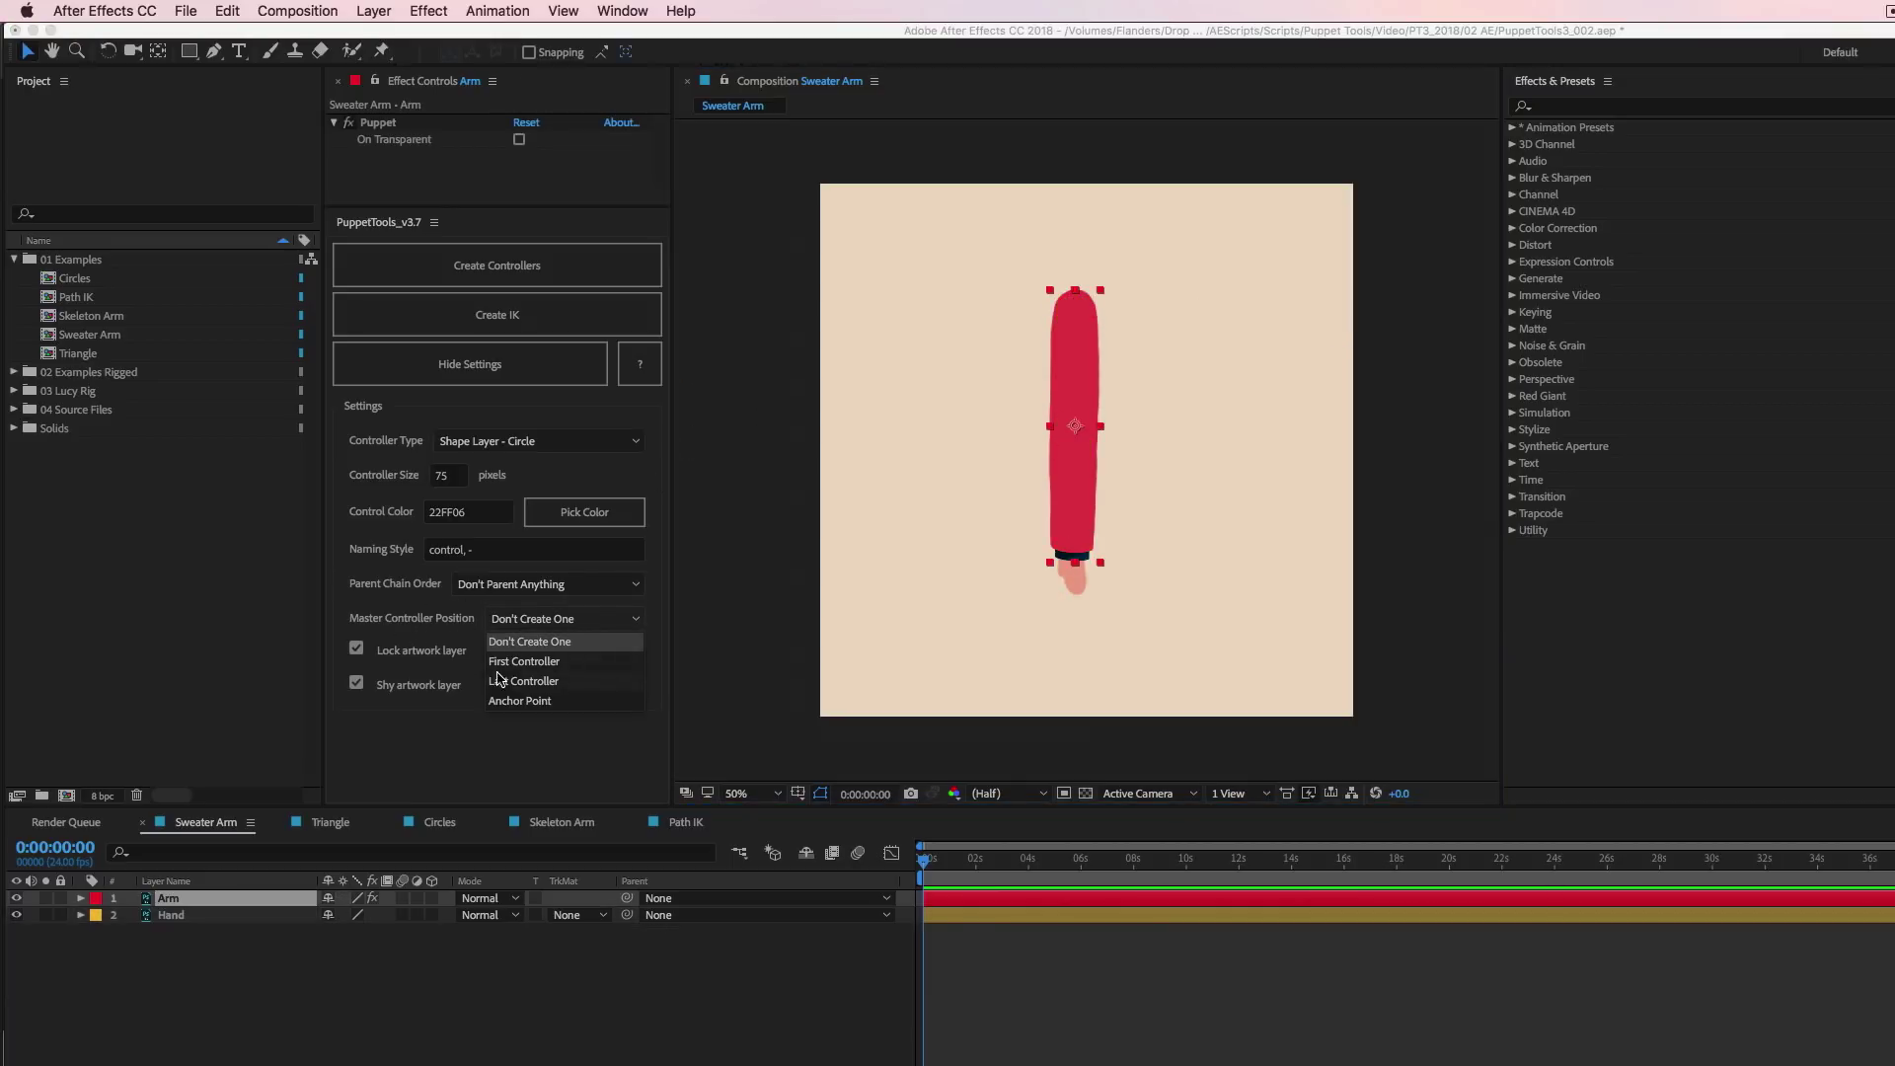
left_click(542, 663)
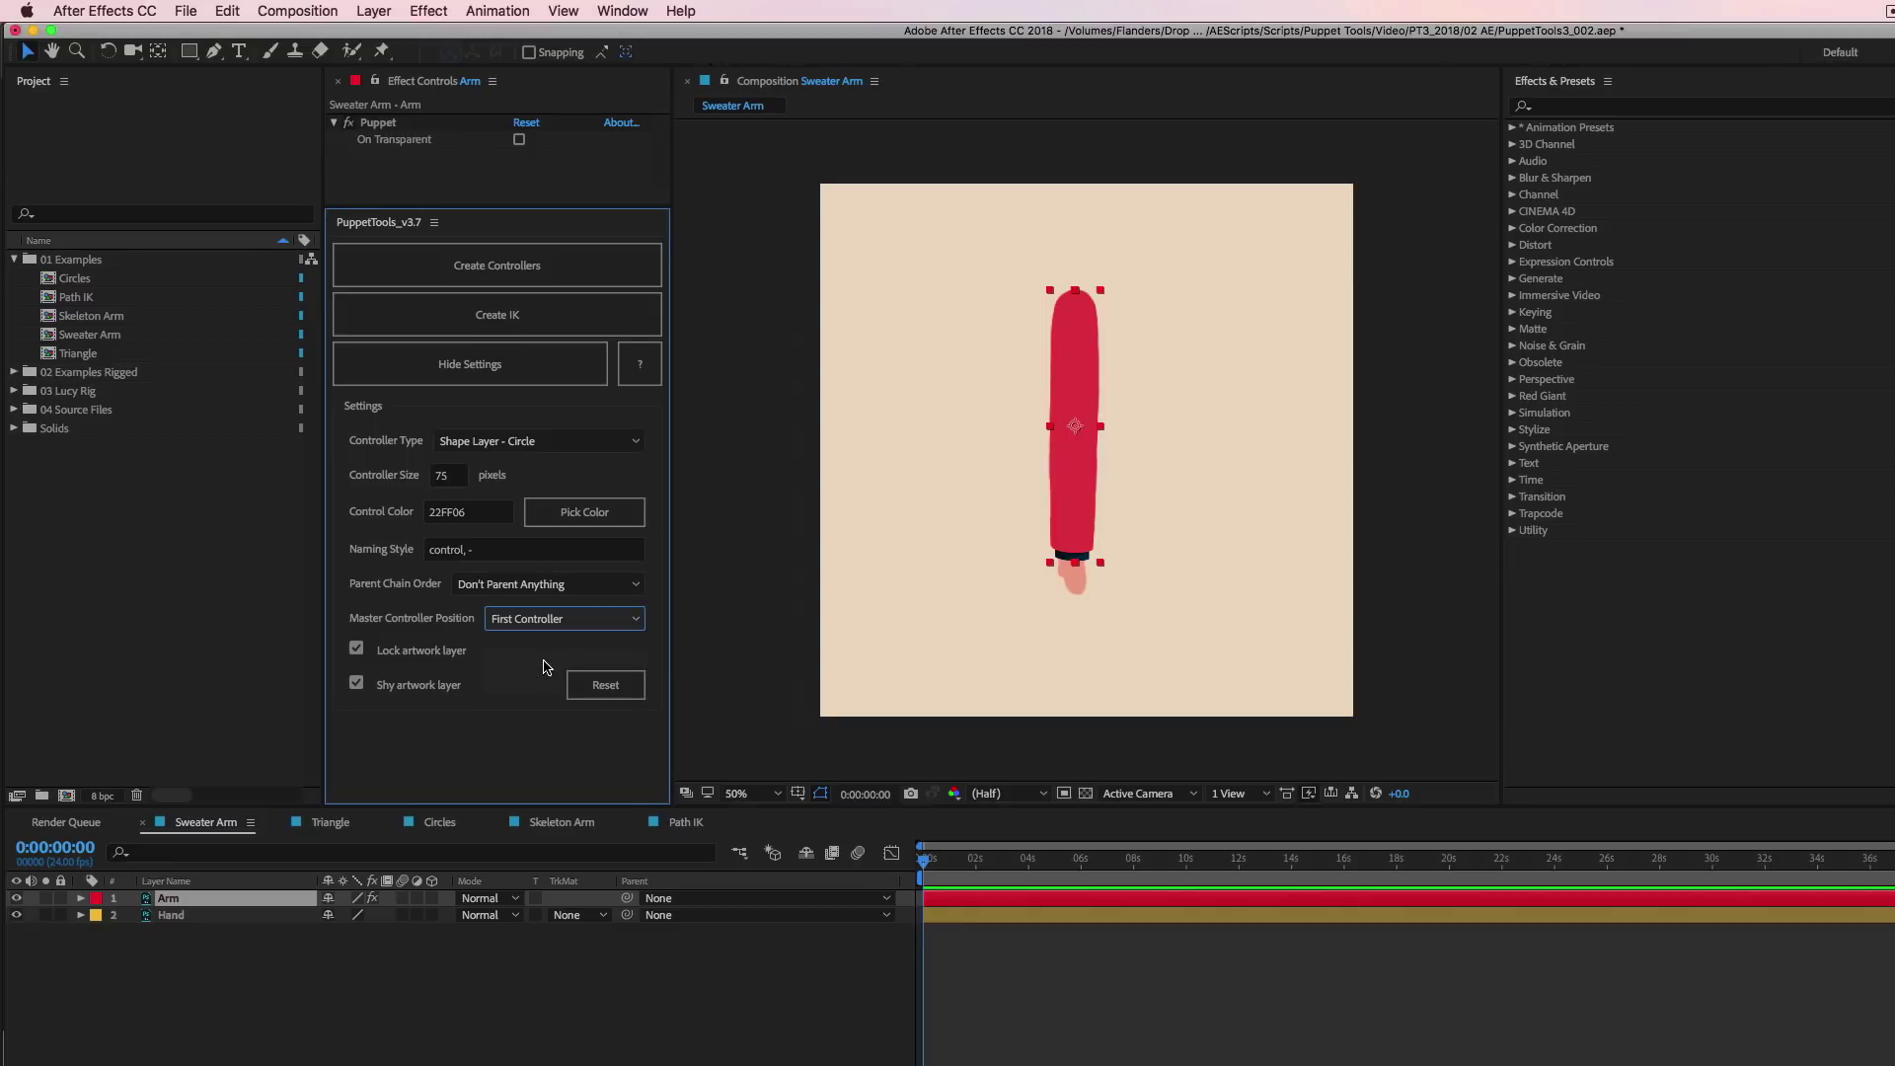
left_click(556, 264)
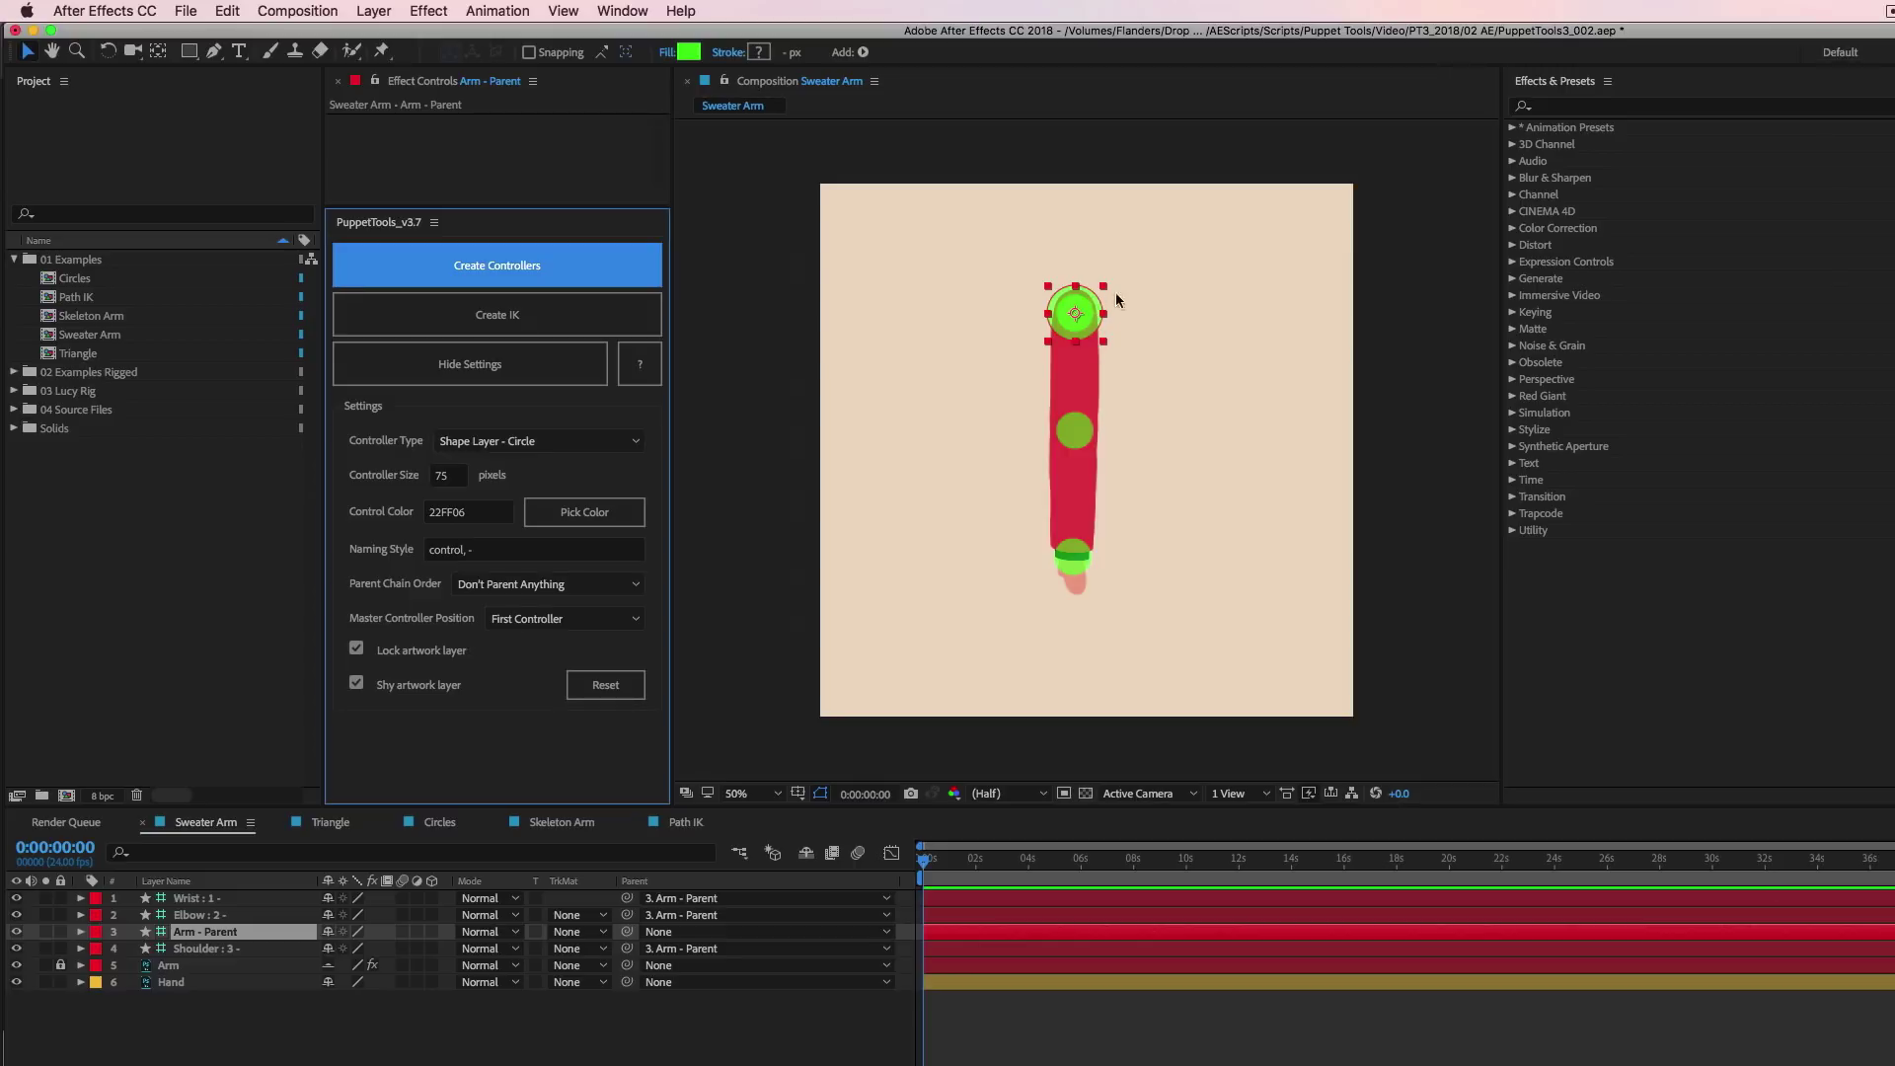
Parent the Hand layer to the Wrist controller and try moving the Arm - Parent controller, undoing the move.
left_click(1441, 277)
mouse_move(1090, 301)
left_mouse_down()
mouse_move(1263, 309)
mouse_move(1208, 262)
mouse_move(934, 387)
mouse_move(1178, 296)
mouse_move(1090, 301)
left_mouse_up()
left_click(636, 985)
left_click_drag(628, 985, 192, 898)
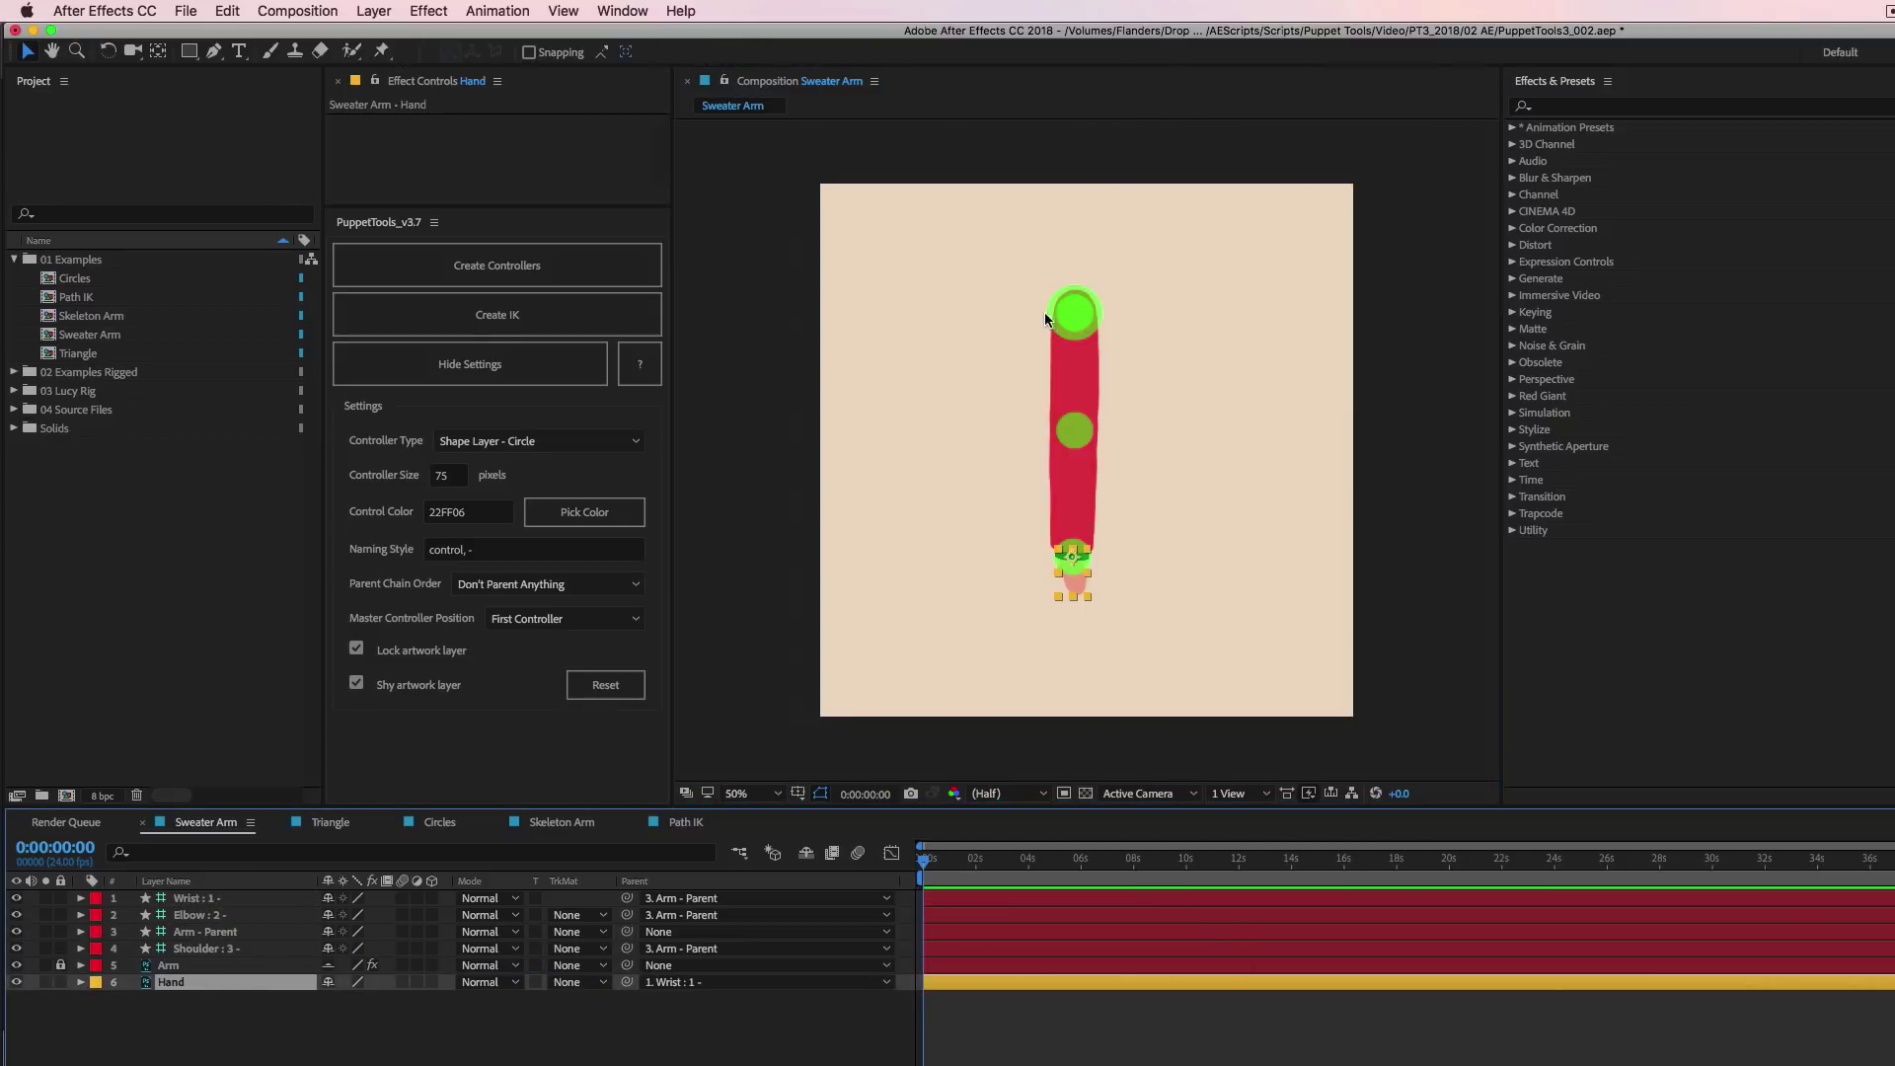
left_click(1084, 301)
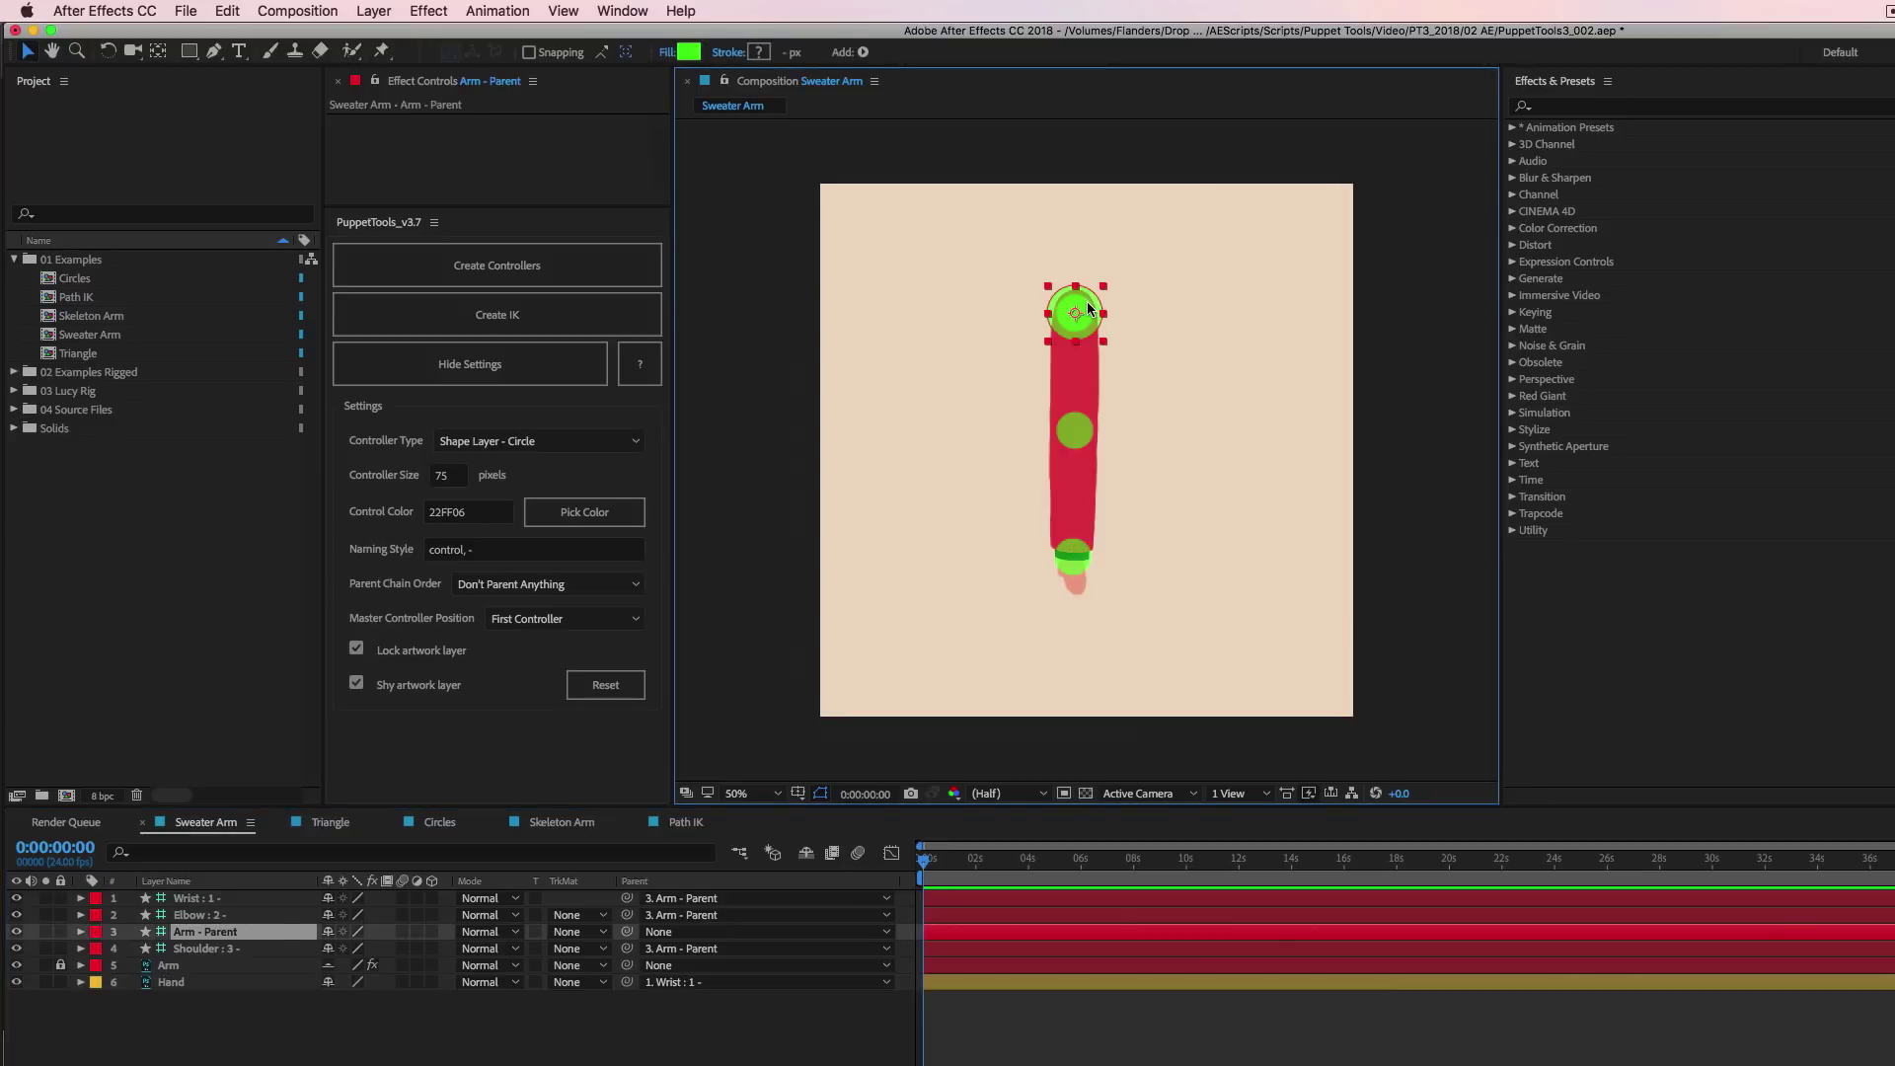
left_click_drag(1090, 306, 1162, 319)
key("super+z")
Reveal the rotation of the Wrist, Elbow and Shoulder controllers and try rotating them together, undoing the rotation.
left_click(196, 899)
left_click(202, 916, "super")
left_click(216, 951, "super")
key("r")
mouse_move(344, 918)
left_mouse_down()
mouse_move(424, 924)
mouse_move(377, 924)
left_mouse_up()
key("super+z")
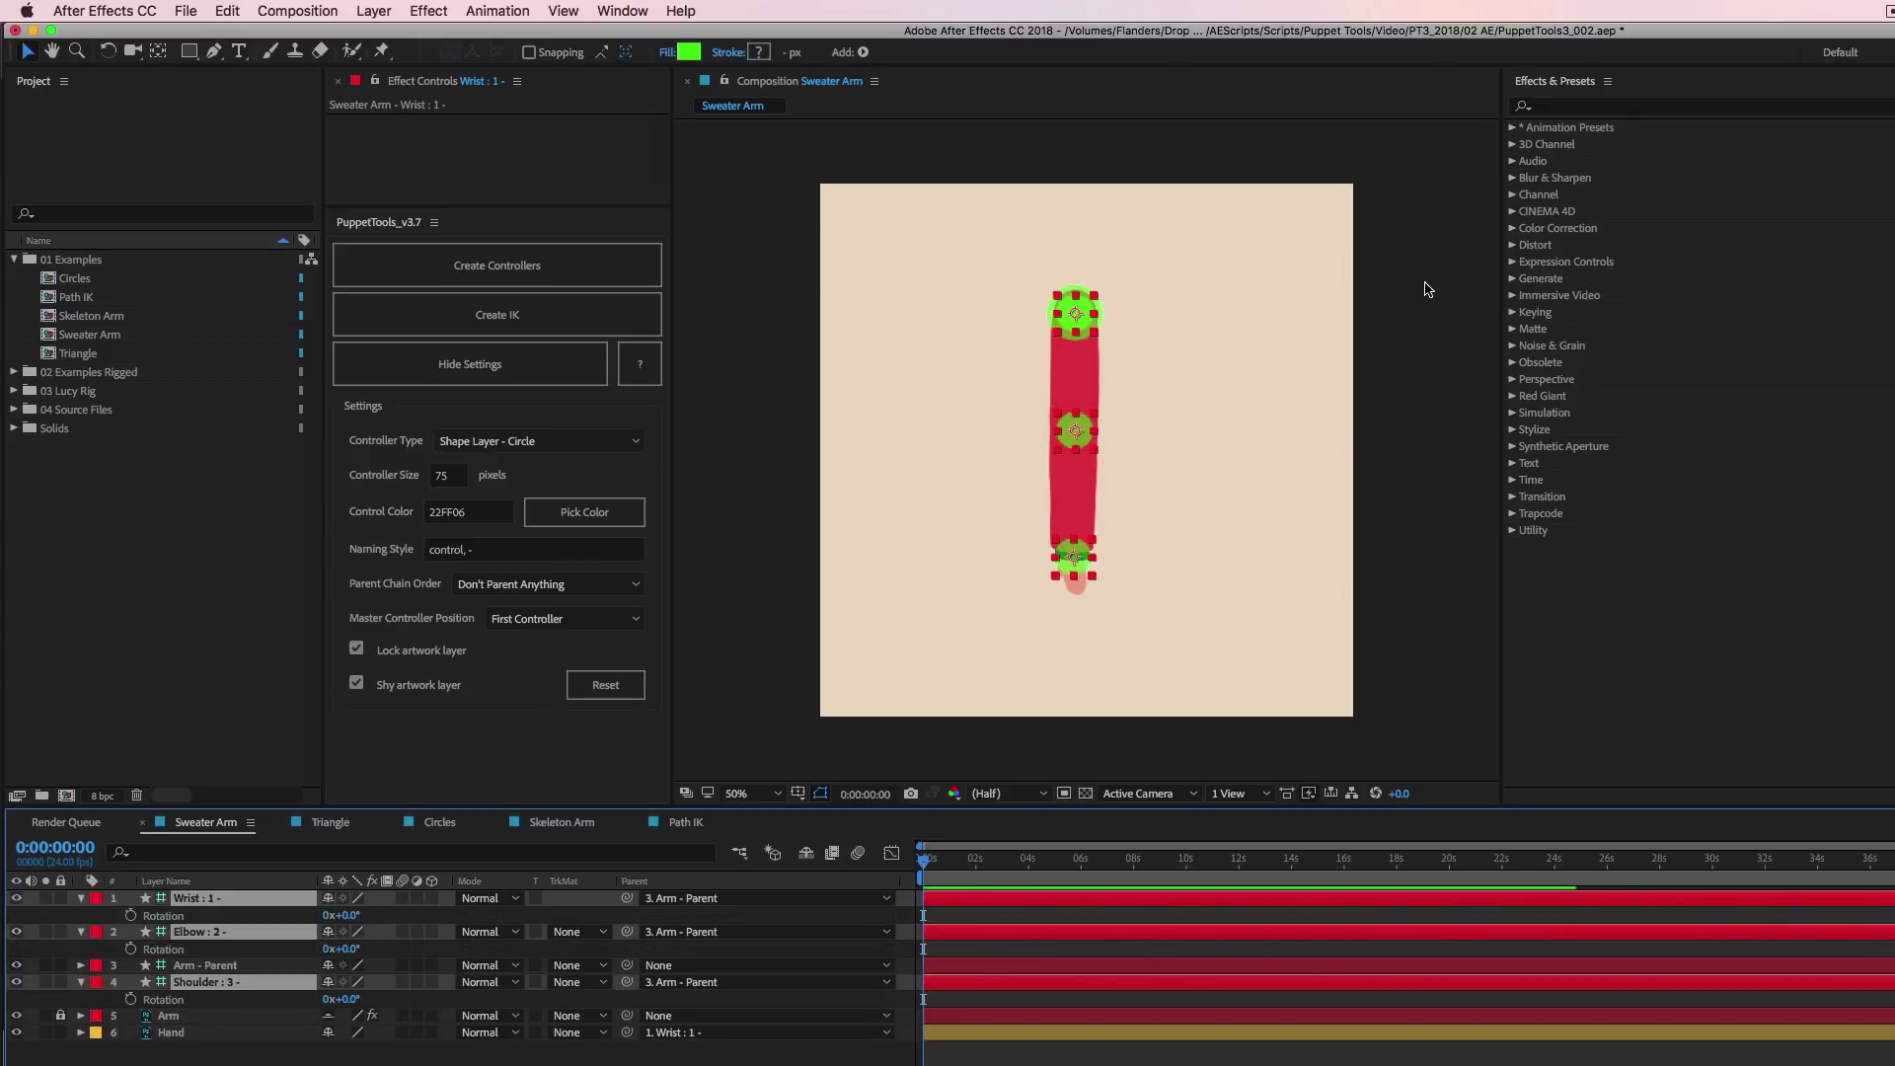
Try moving the Arm - Parent master controller again, undoing the move, the Hand parenting and the created controllers.
left_click(1382, 300)
mouse_move(1079, 314)
left_mouse_down()
mouse_move(1138, 292)
mouse_move(1044, 317)
mouse_move(1098, 324)
left_mouse_up()
key("super+z")
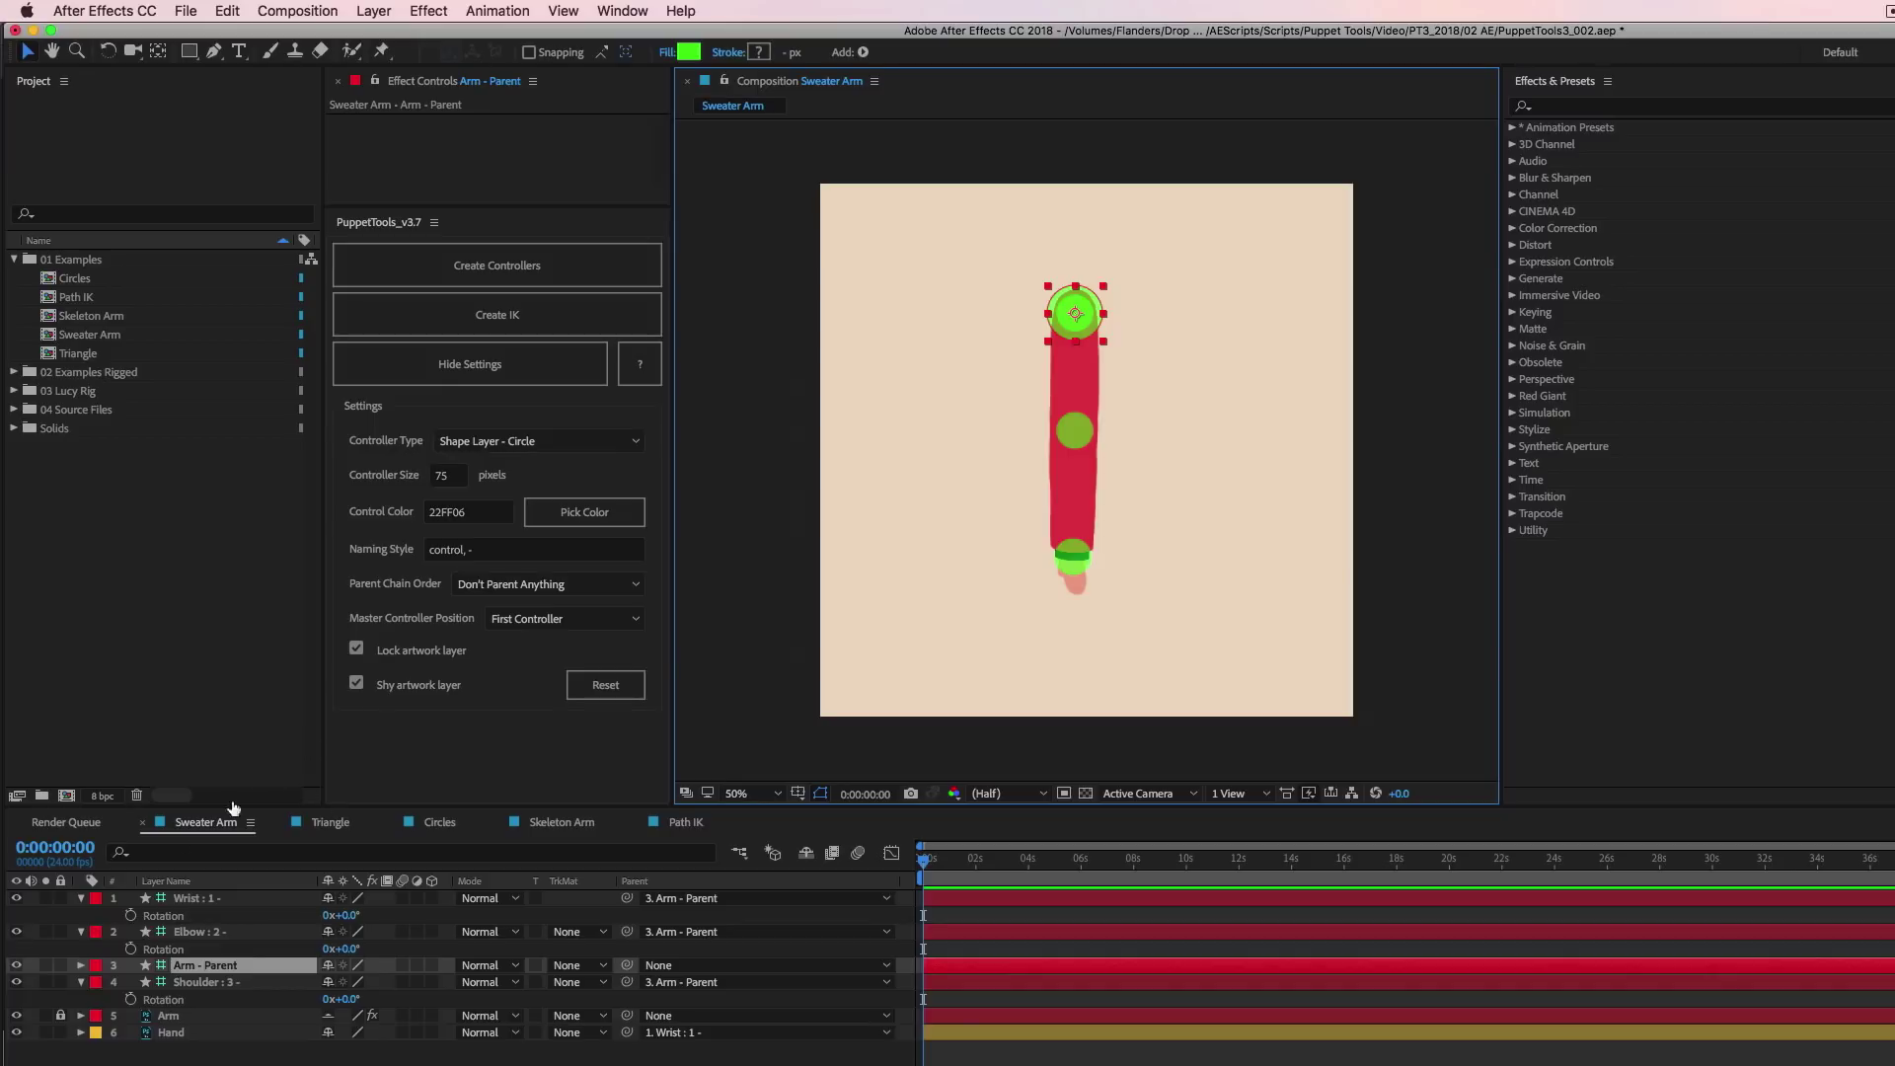
key("super+z")
key("super+z")
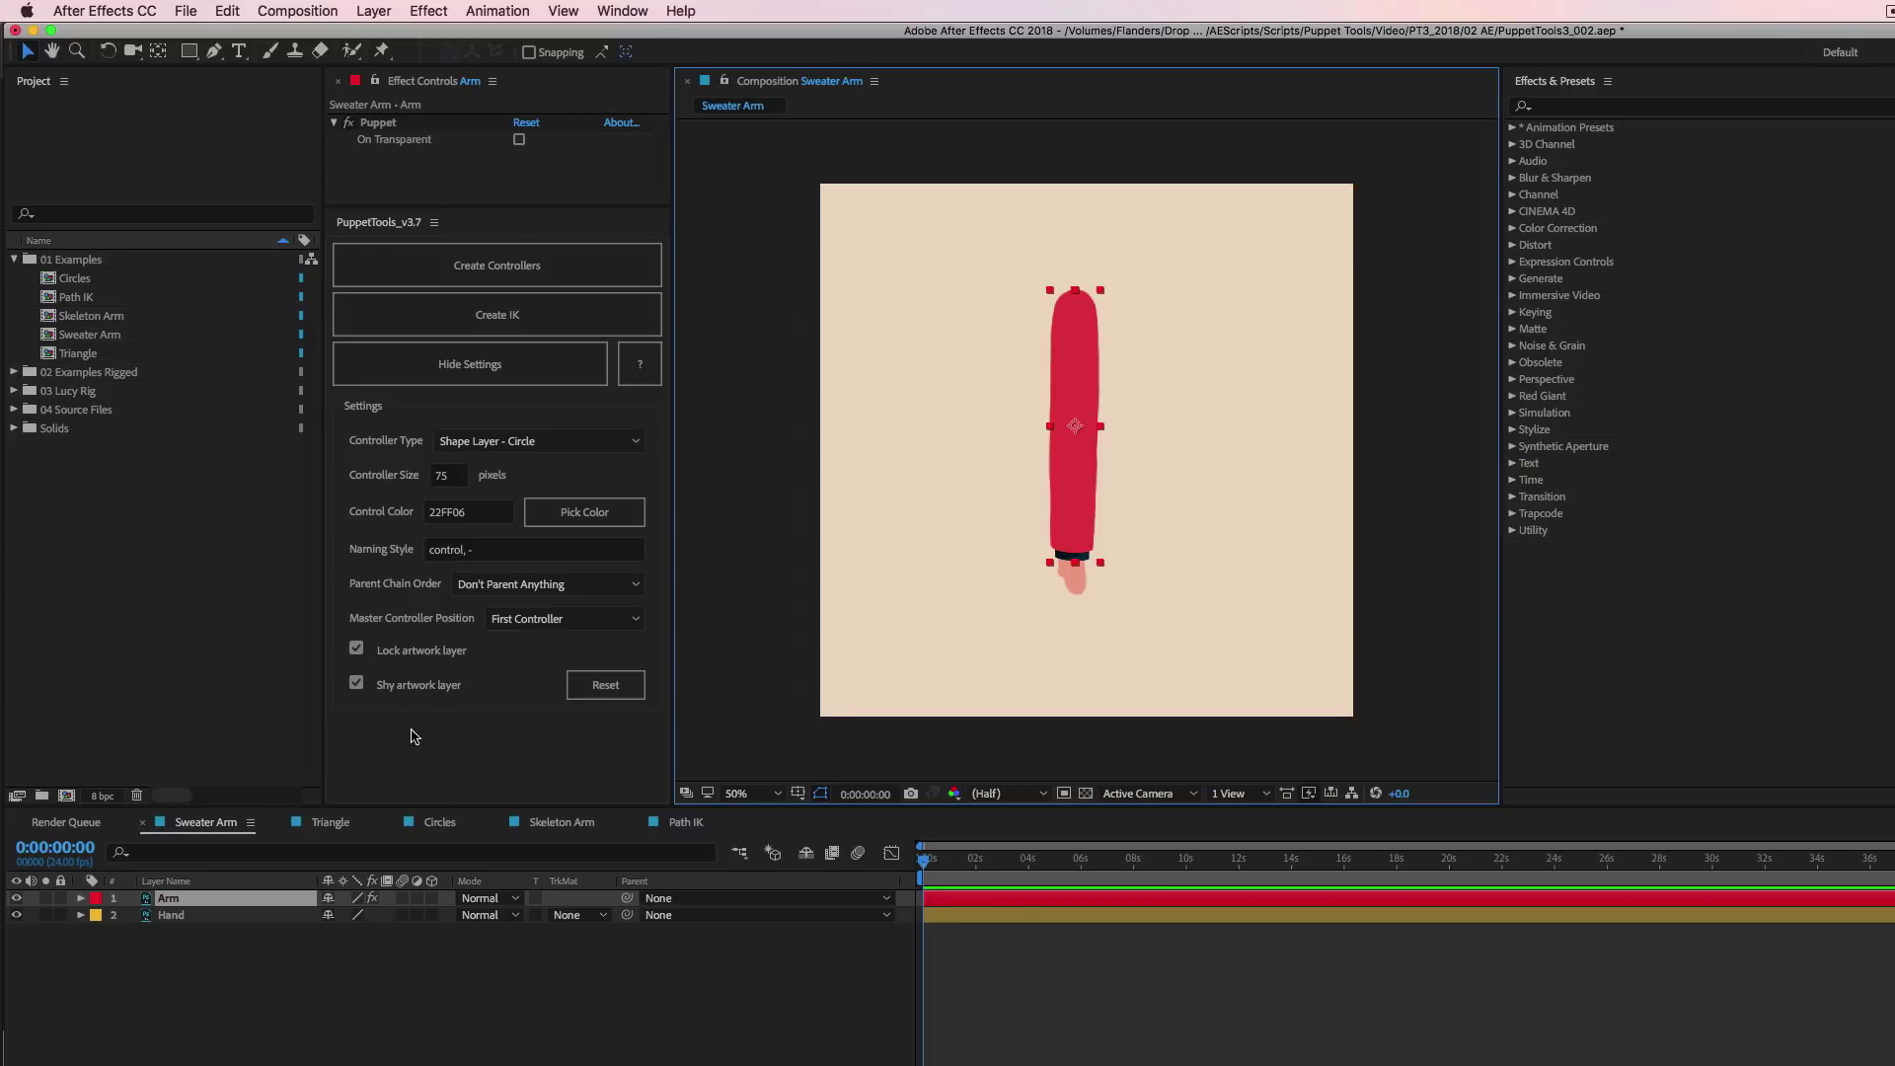
Turn off Shy artwork layer, keeping Lock artwork layer on, and create the Arm layer's controllers.
left_click(357, 683)
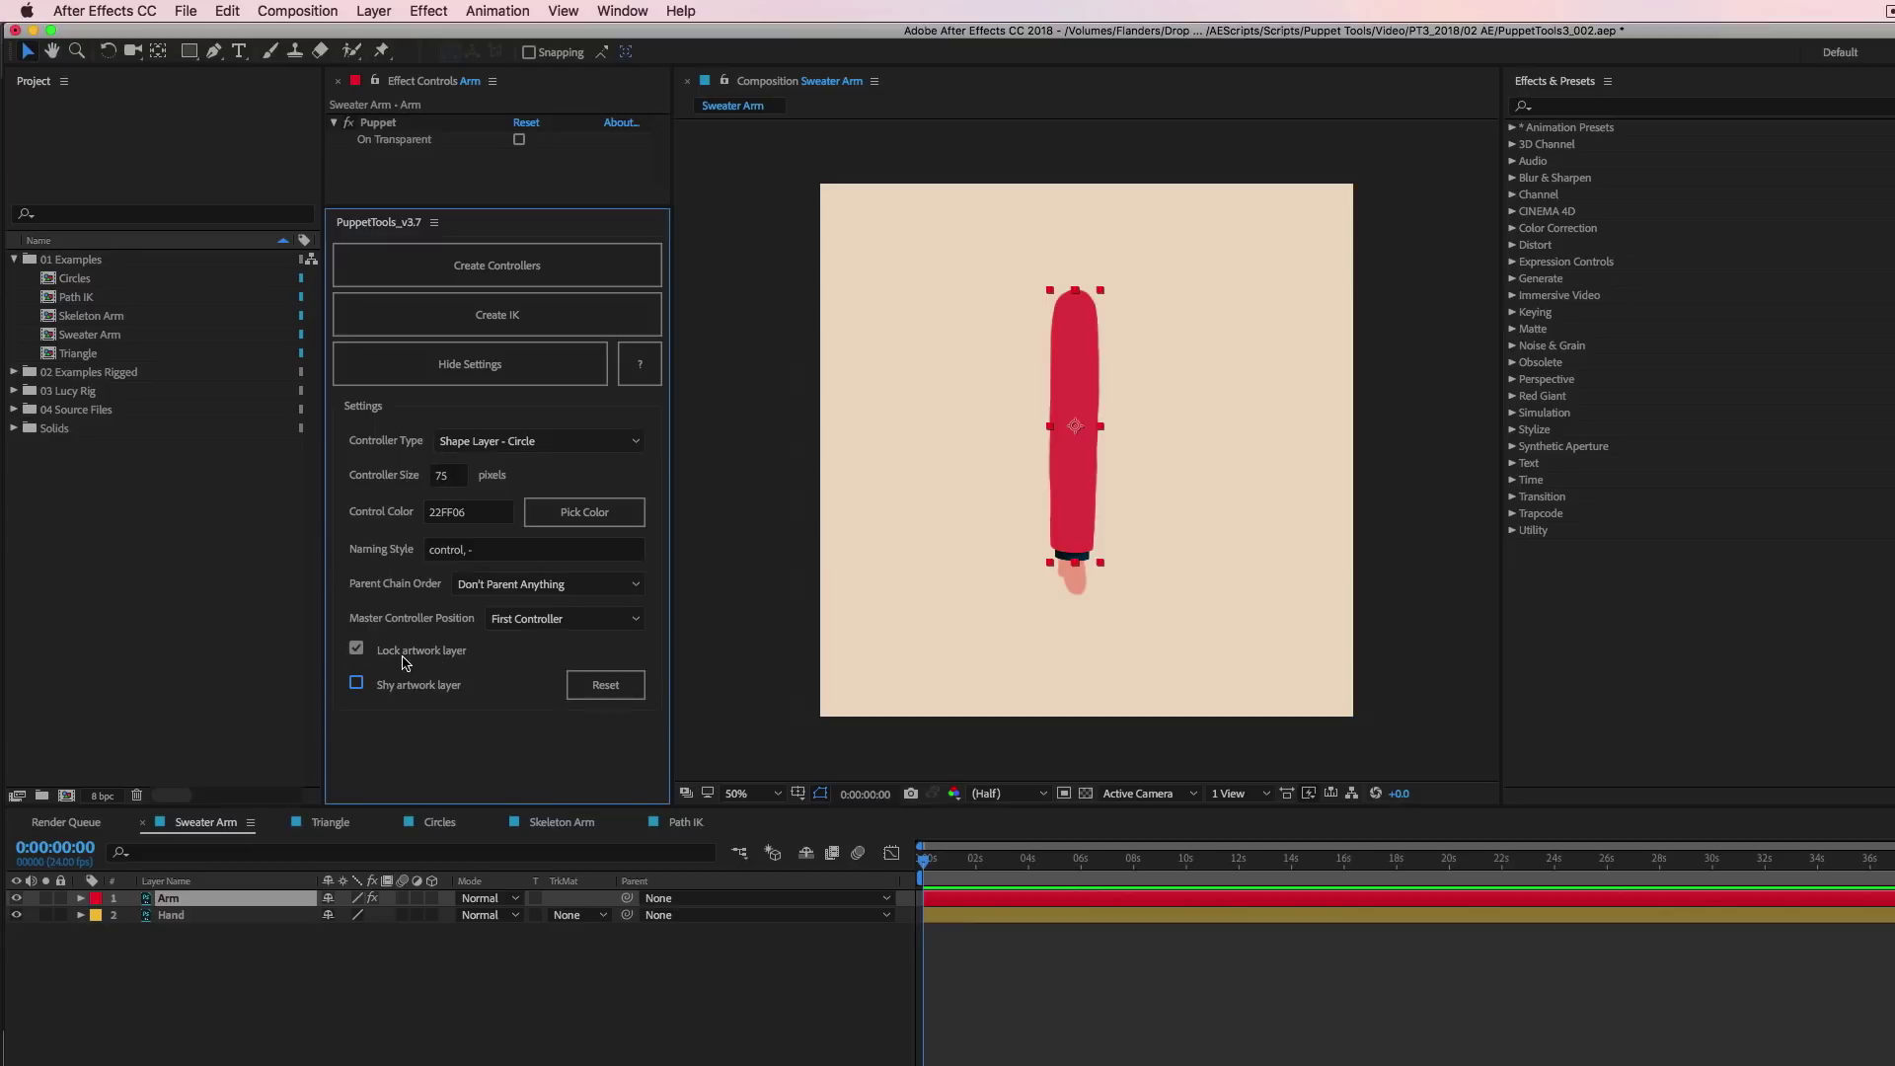
left_click(552, 264)
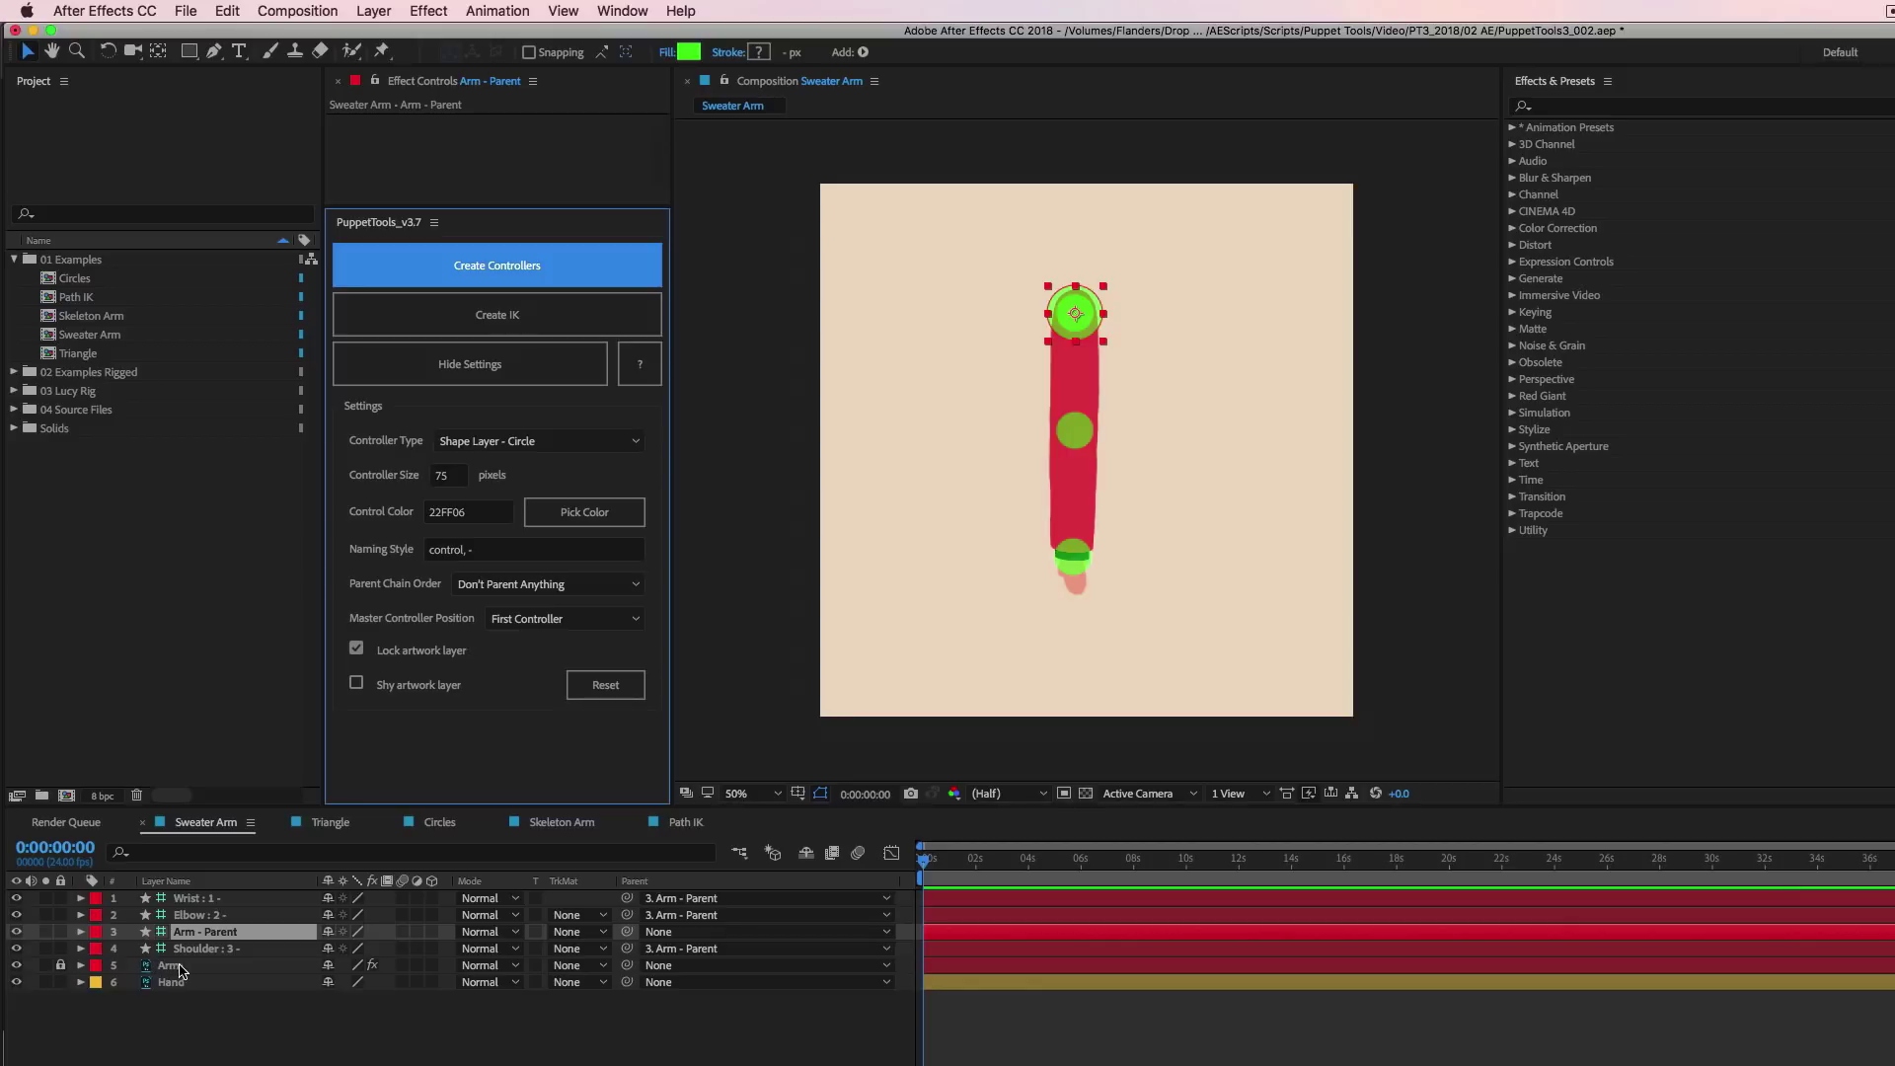
Try selecting the locked Arm layer in the timeline and composition, and try moving the Elbow controller, undoing the move.
left_click(176, 972)
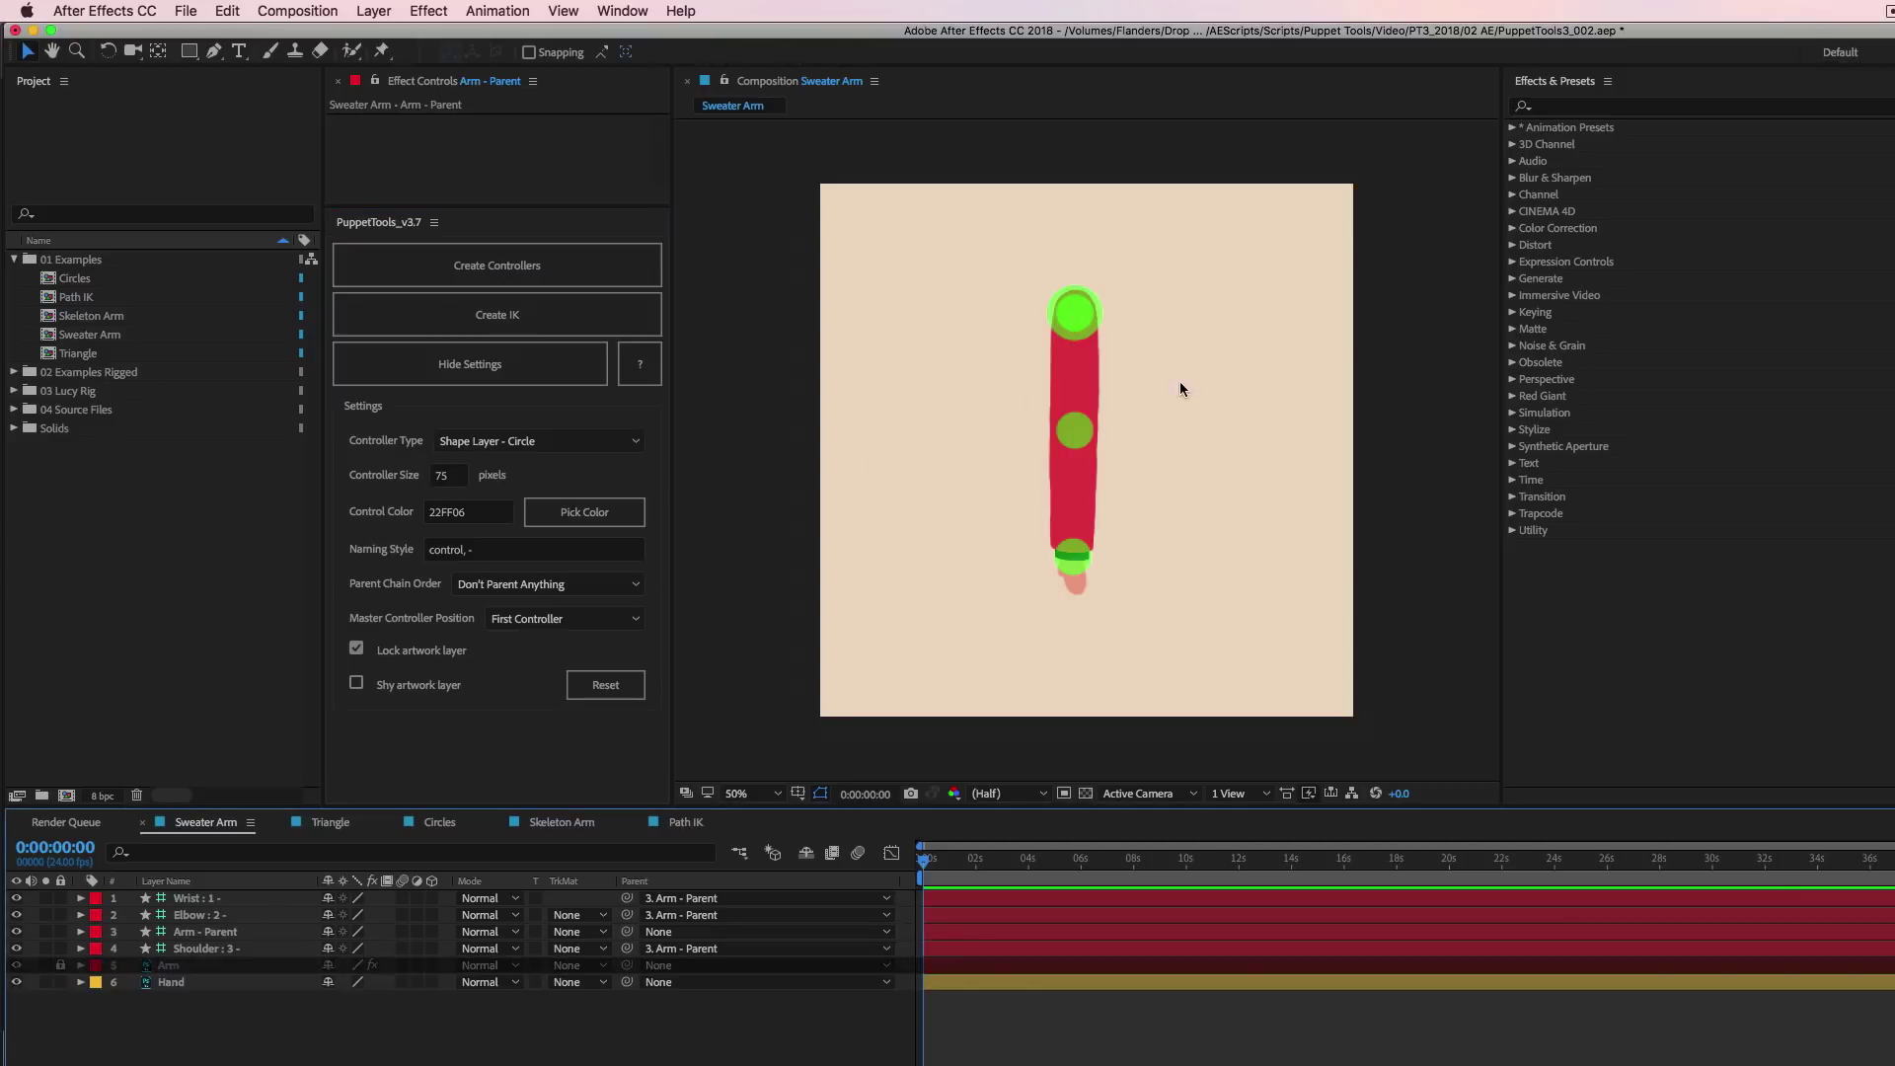
left_click_drag(990, 377, 1382, 363)
left_click_drag(1164, 459, 974, 521)
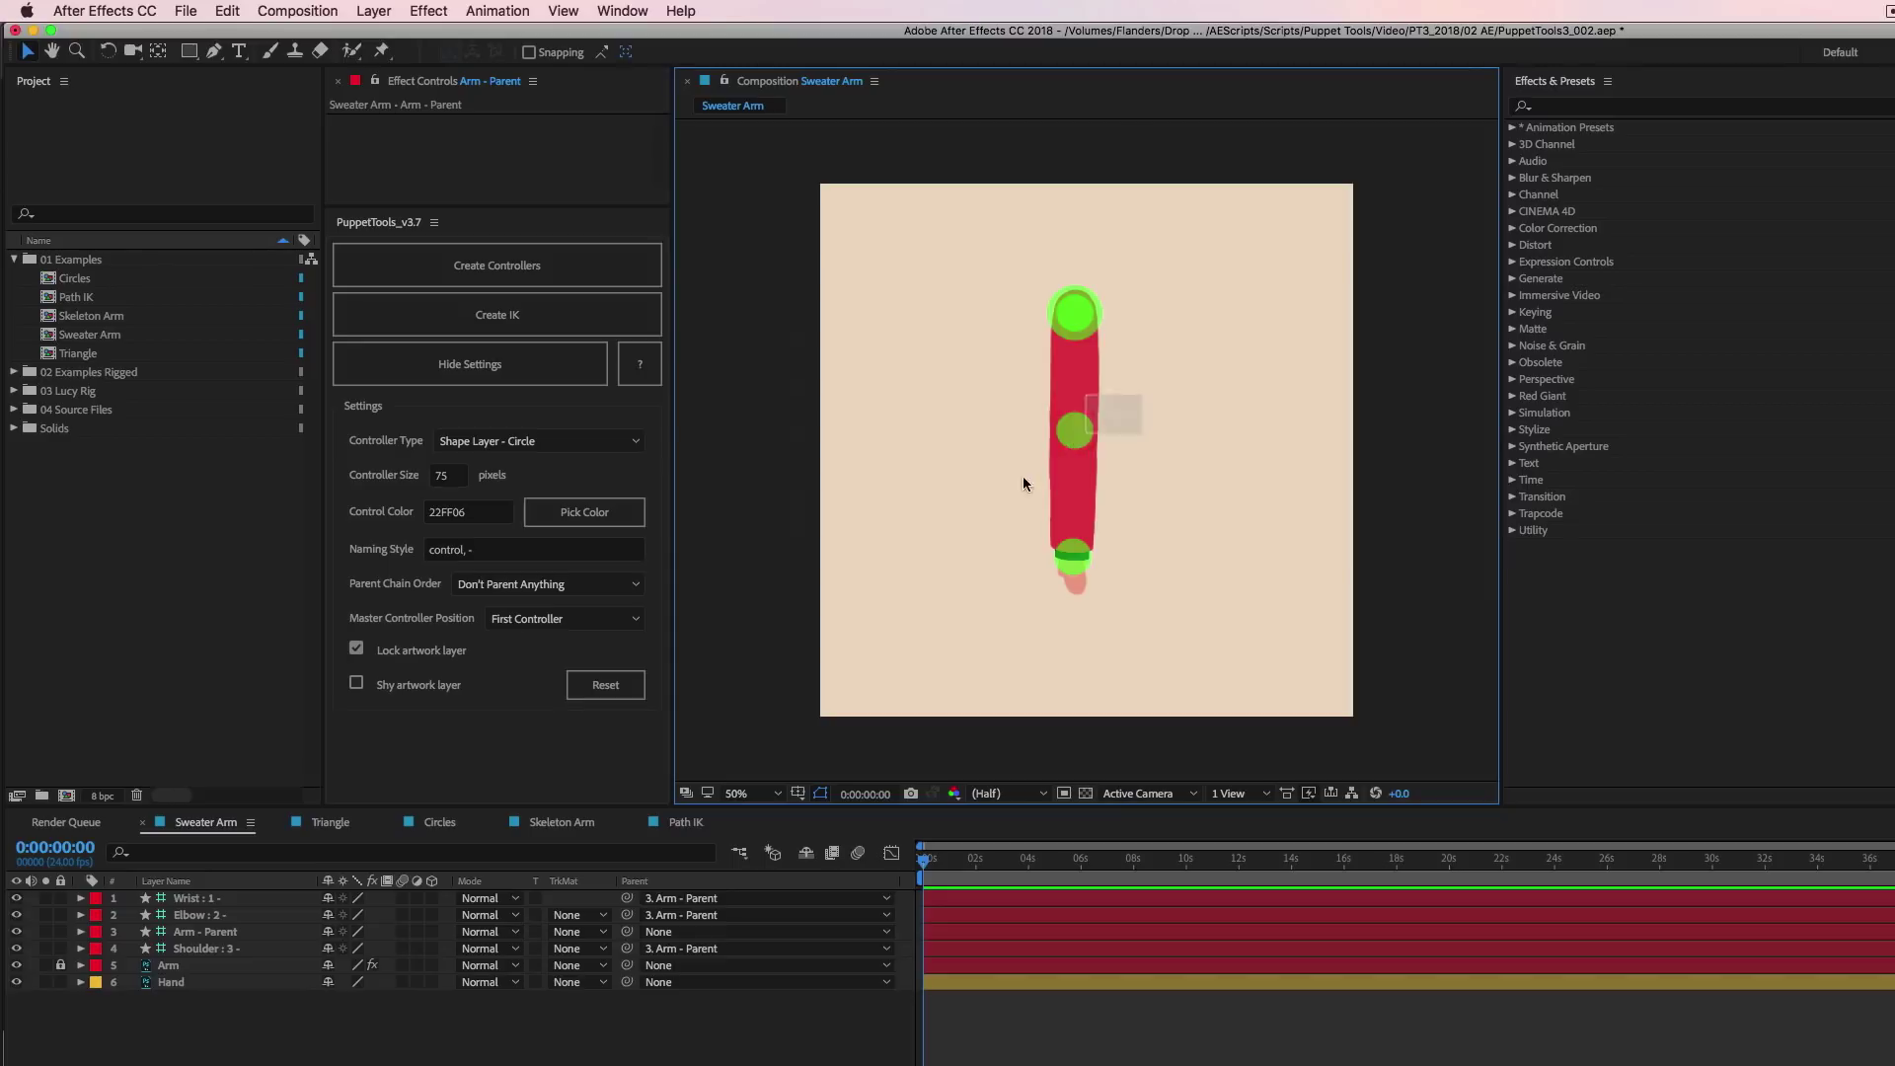
left_click_drag(1075, 430, 1317, 397)
key("super+z")
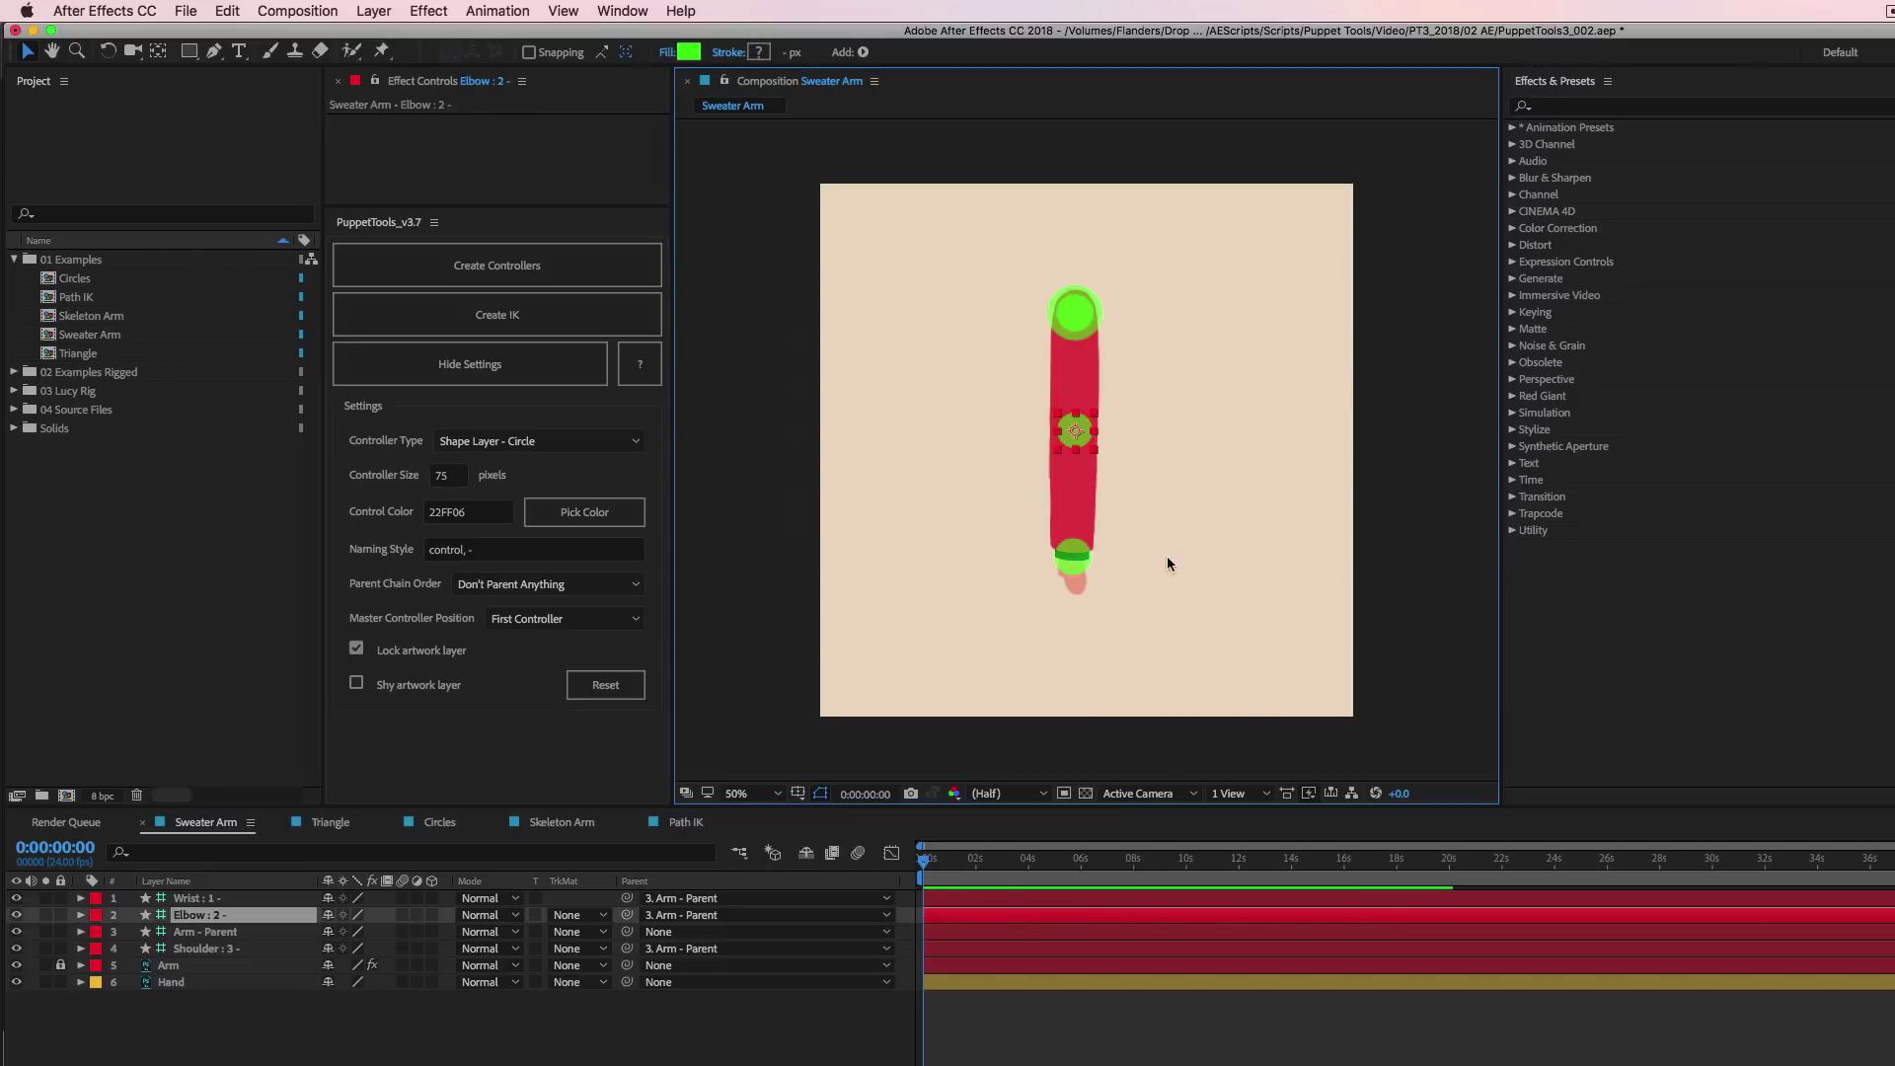
Try moving the Elbow controller again, undoing the move and the creation of the Arm layer's controllers.
left_click(1153, 486)
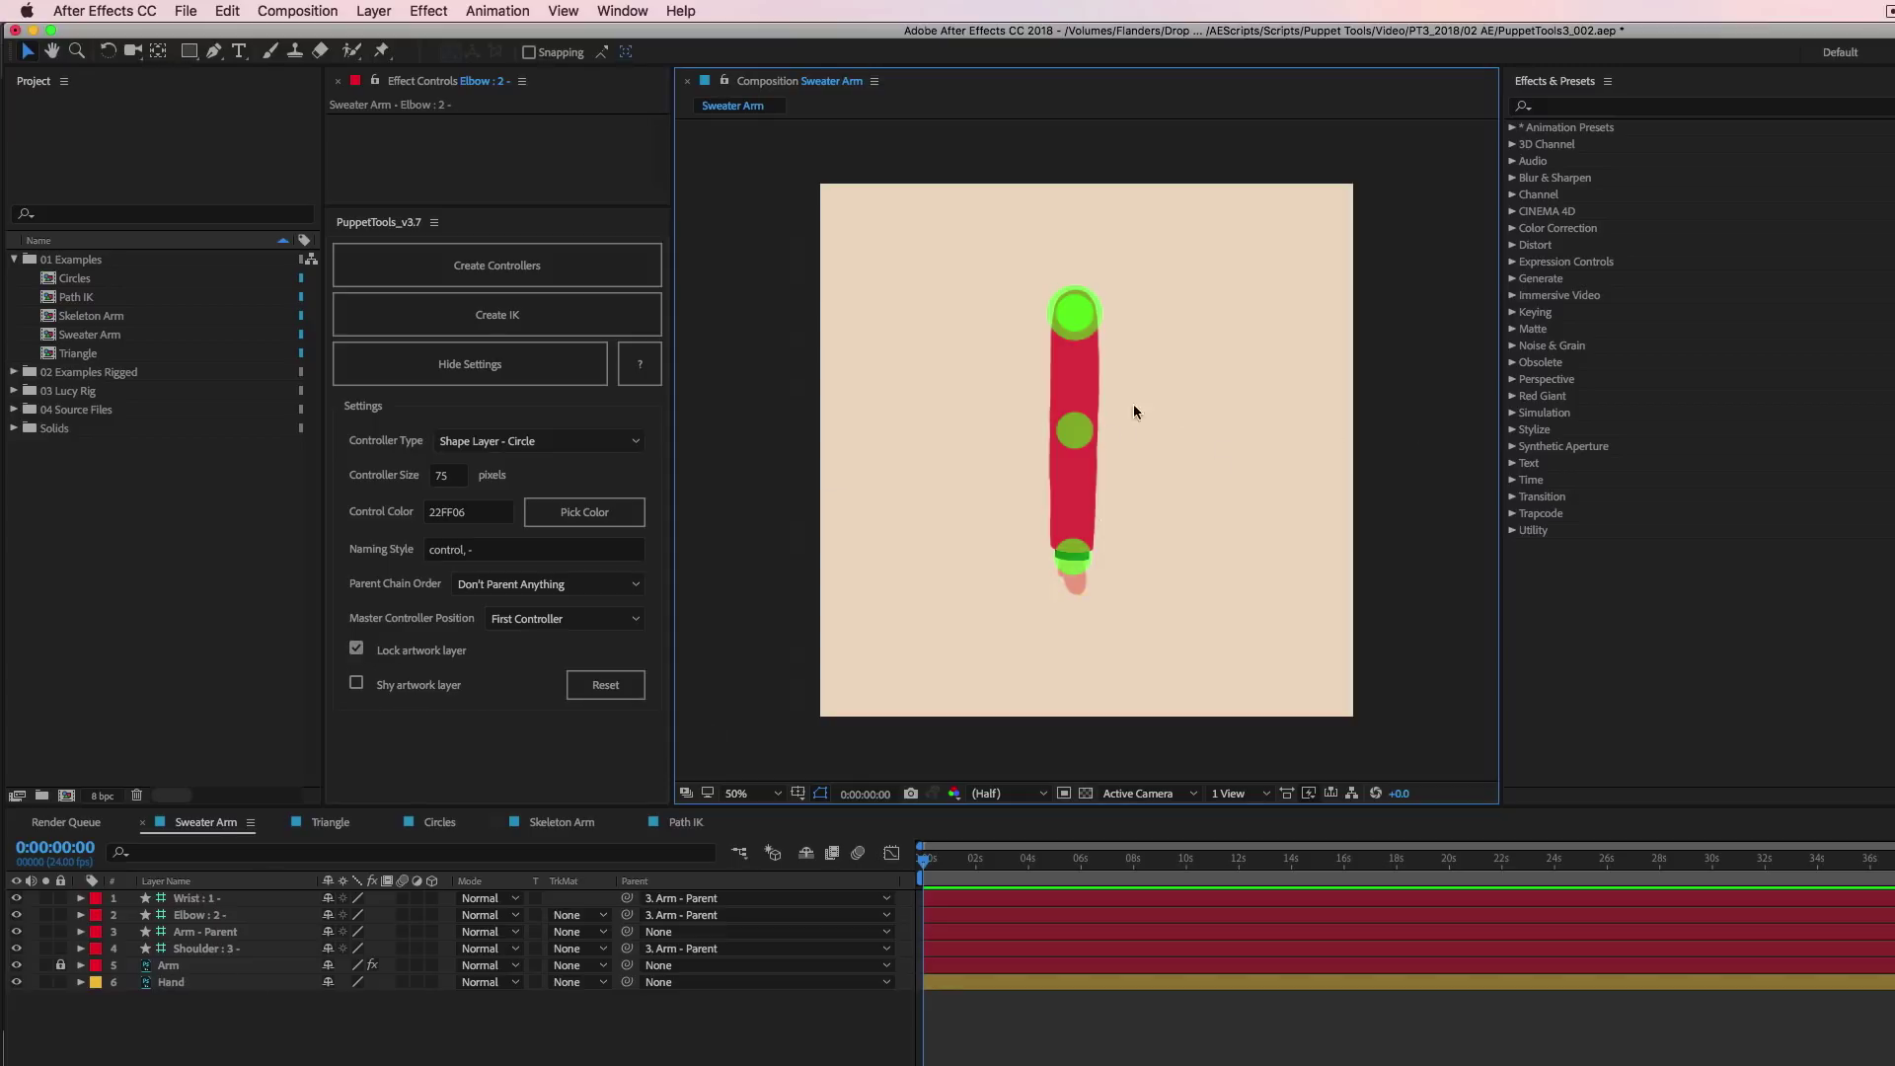
key("super+z")
left_click(1196, 453)
left_click_drag(1078, 428, 1234, 406)
key("super+z")
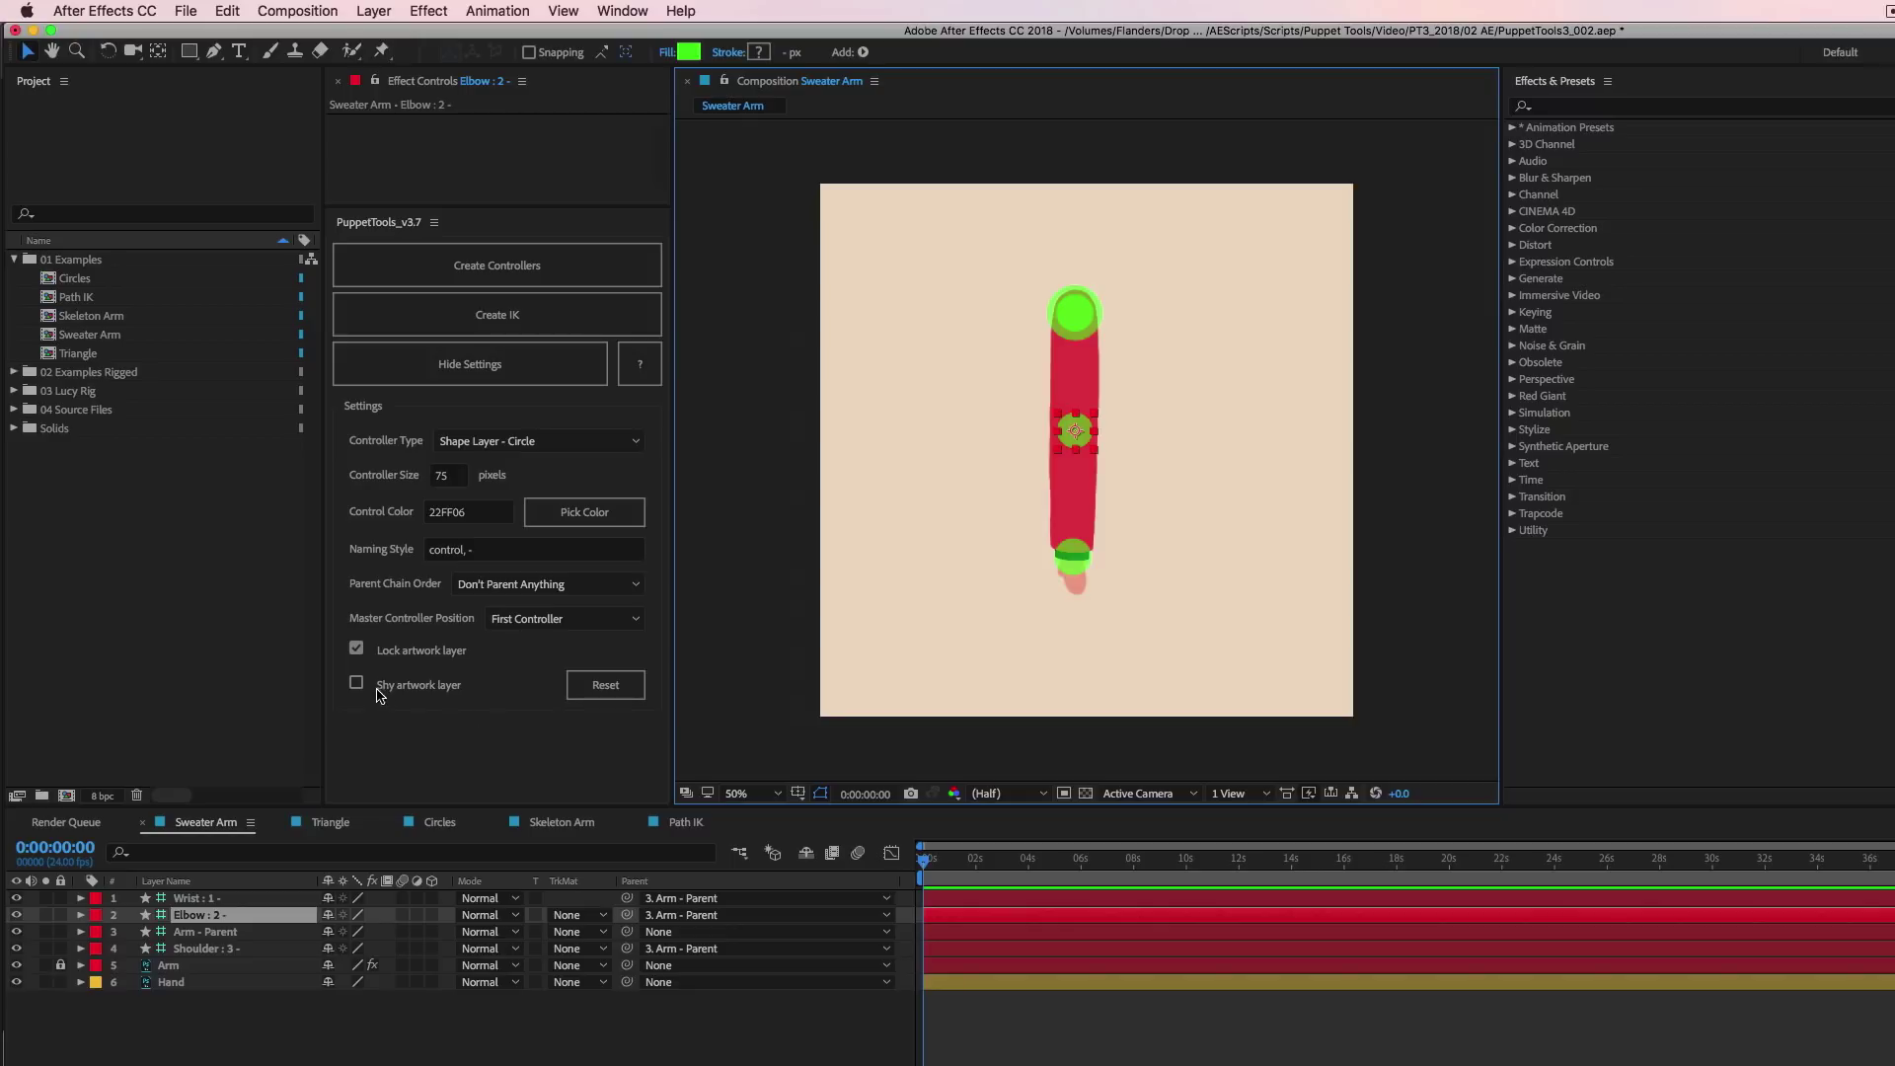
left_click(391, 718)
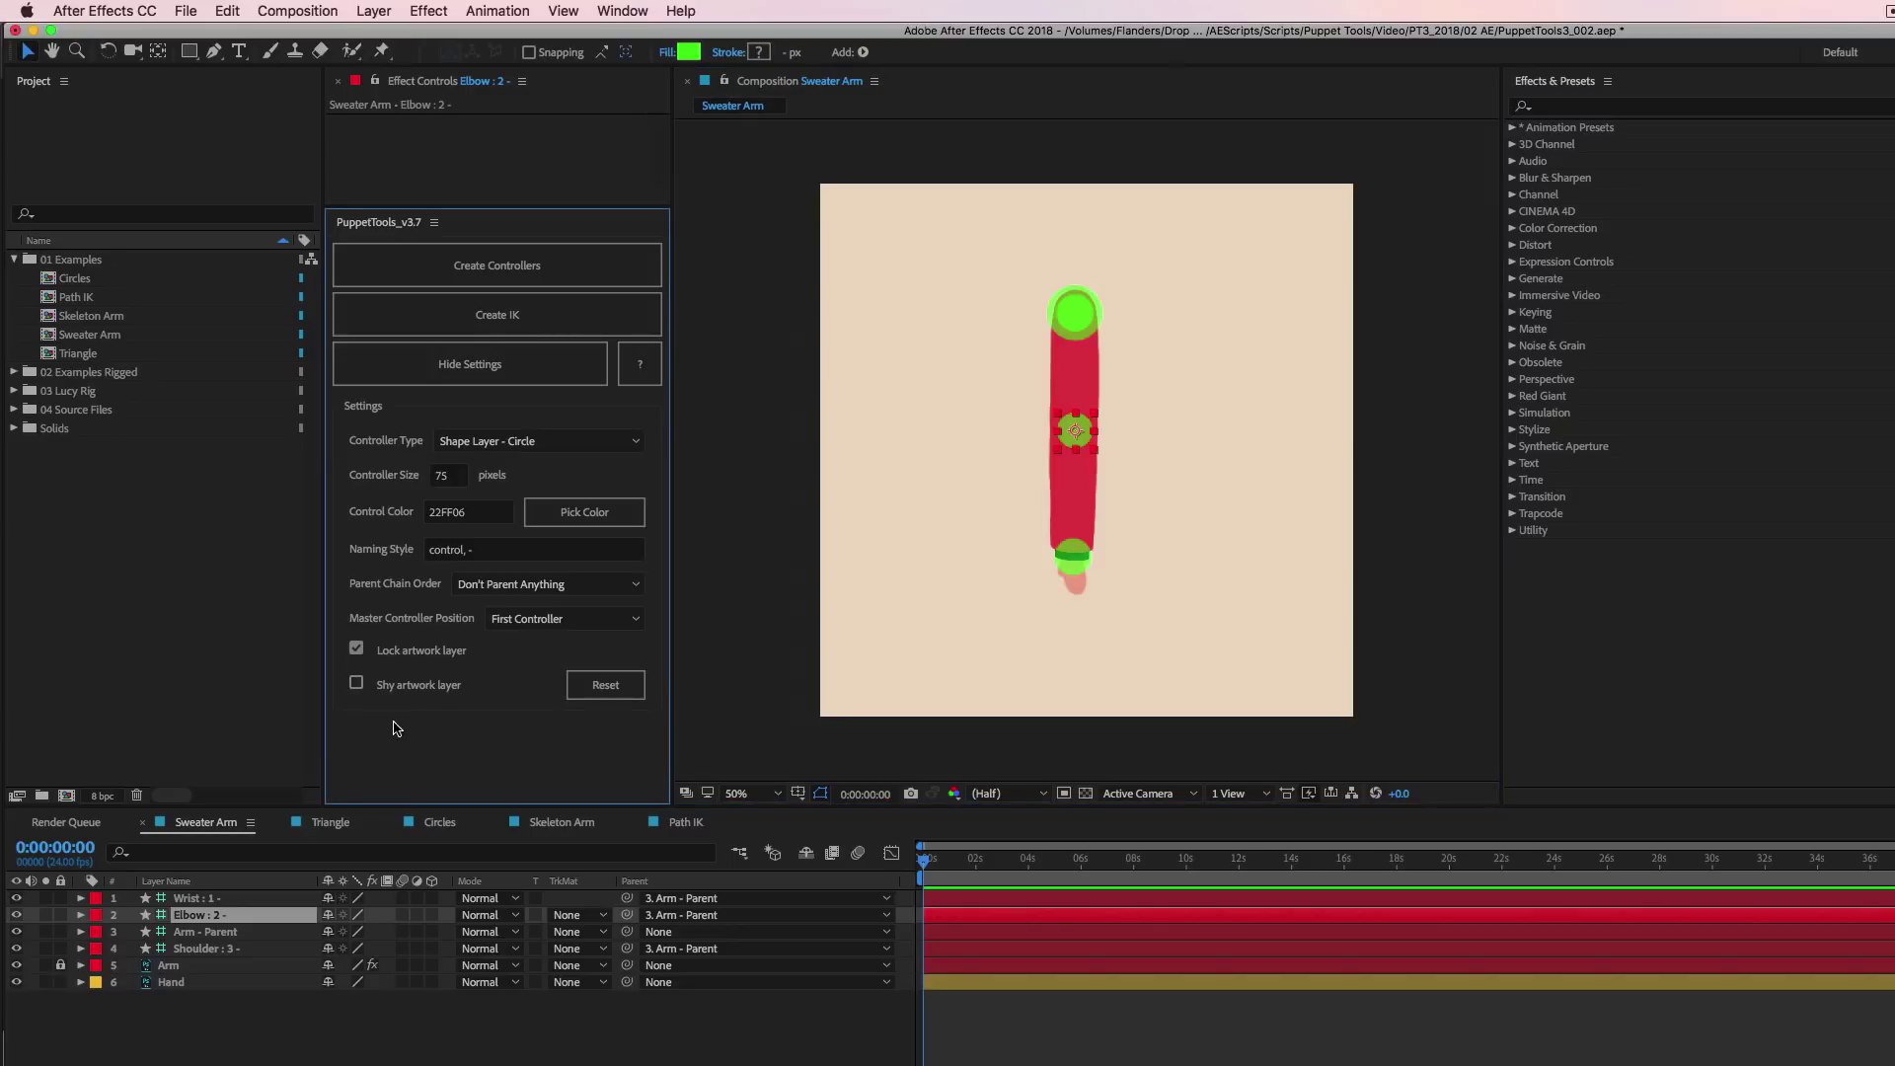
key("super+z")
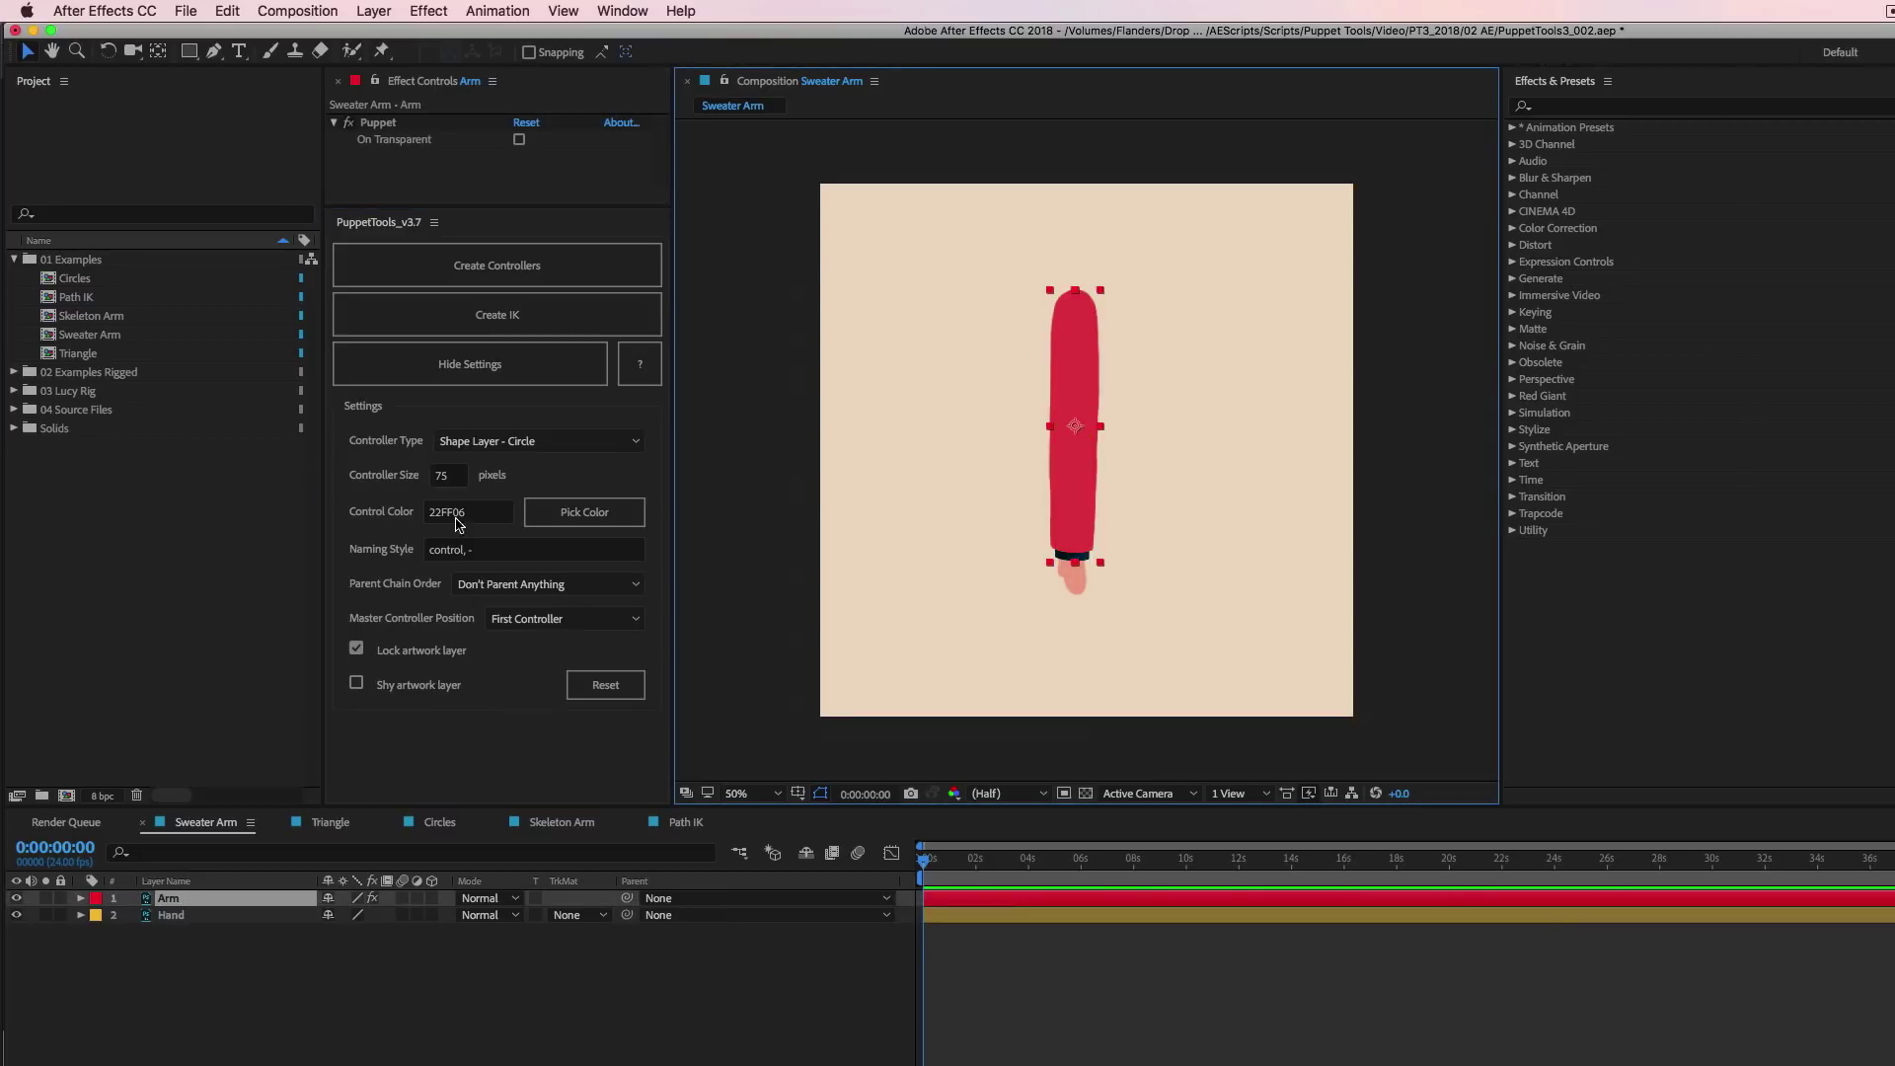
Turn on Shy artwork layer, create the Arm layer's controllers, and hide all shy layers in the timeline.
left_click(357, 684)
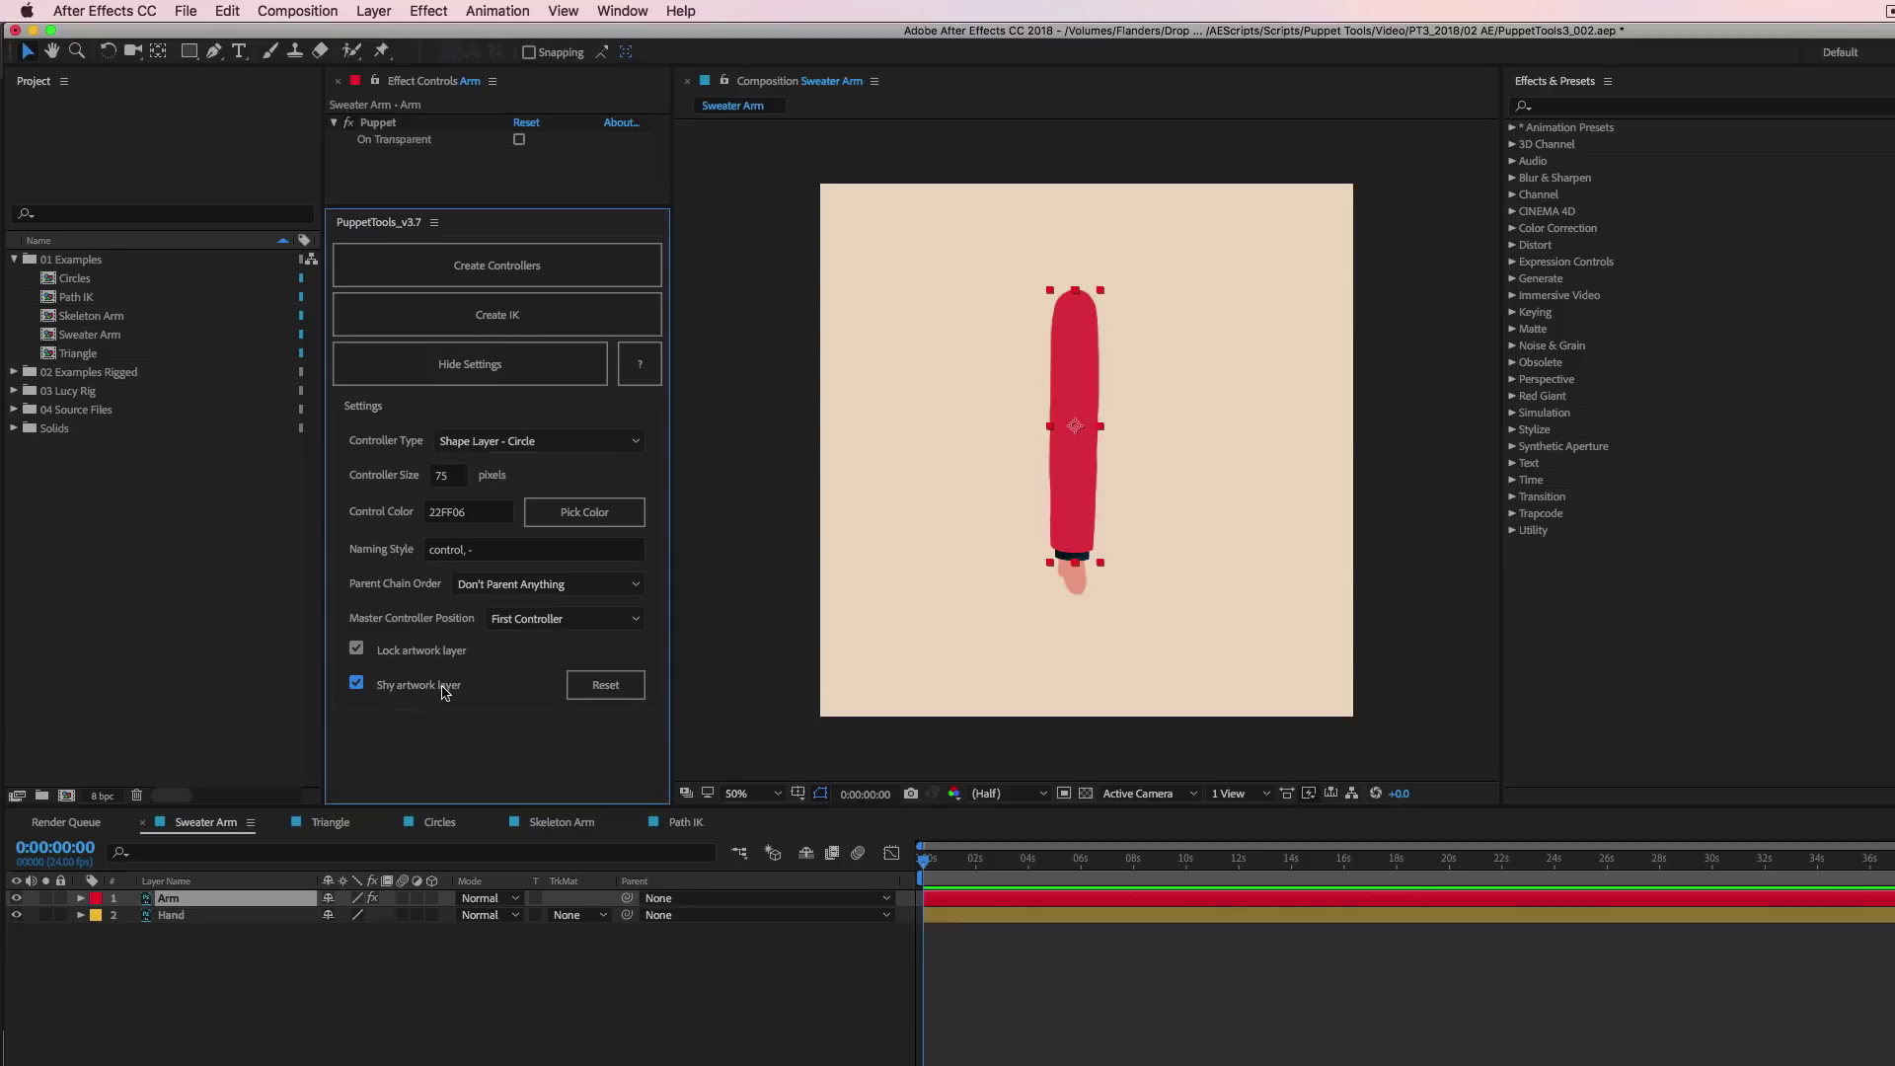
left_click(531, 264)
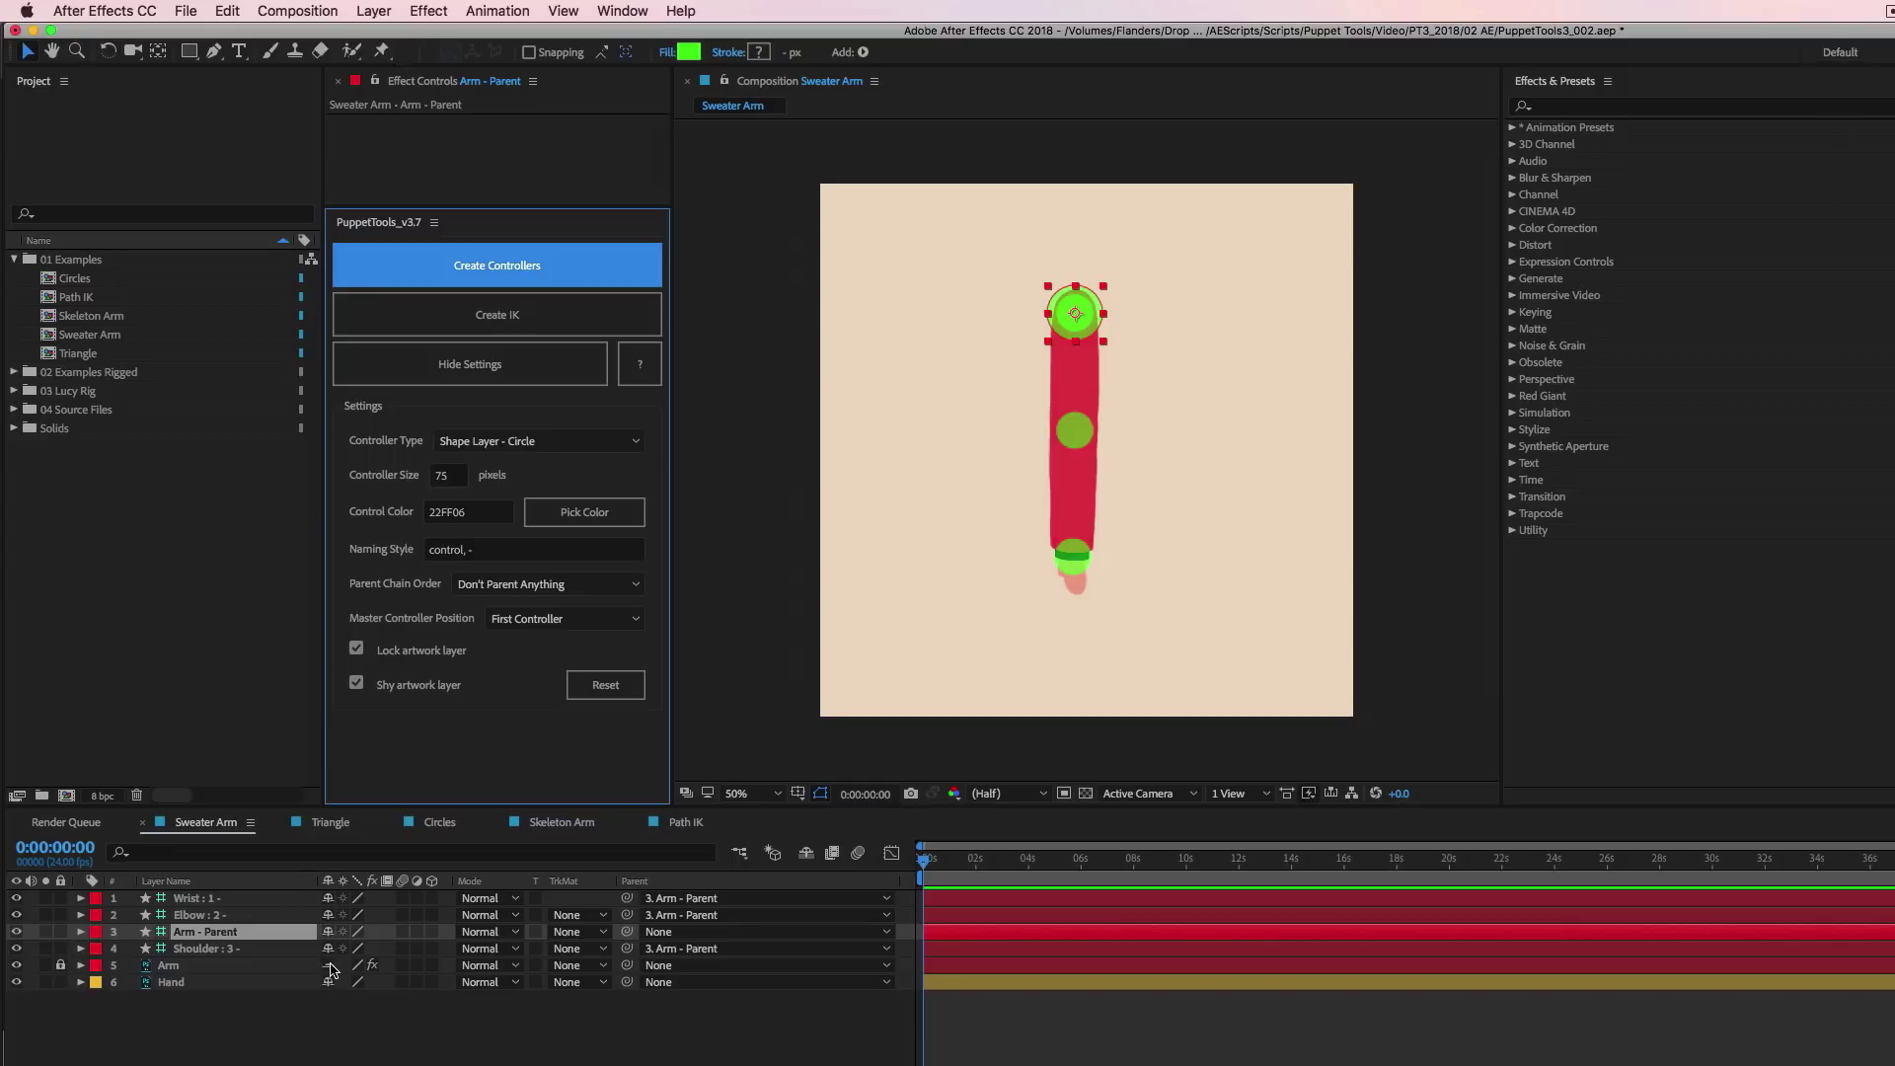
left_click(327, 964)
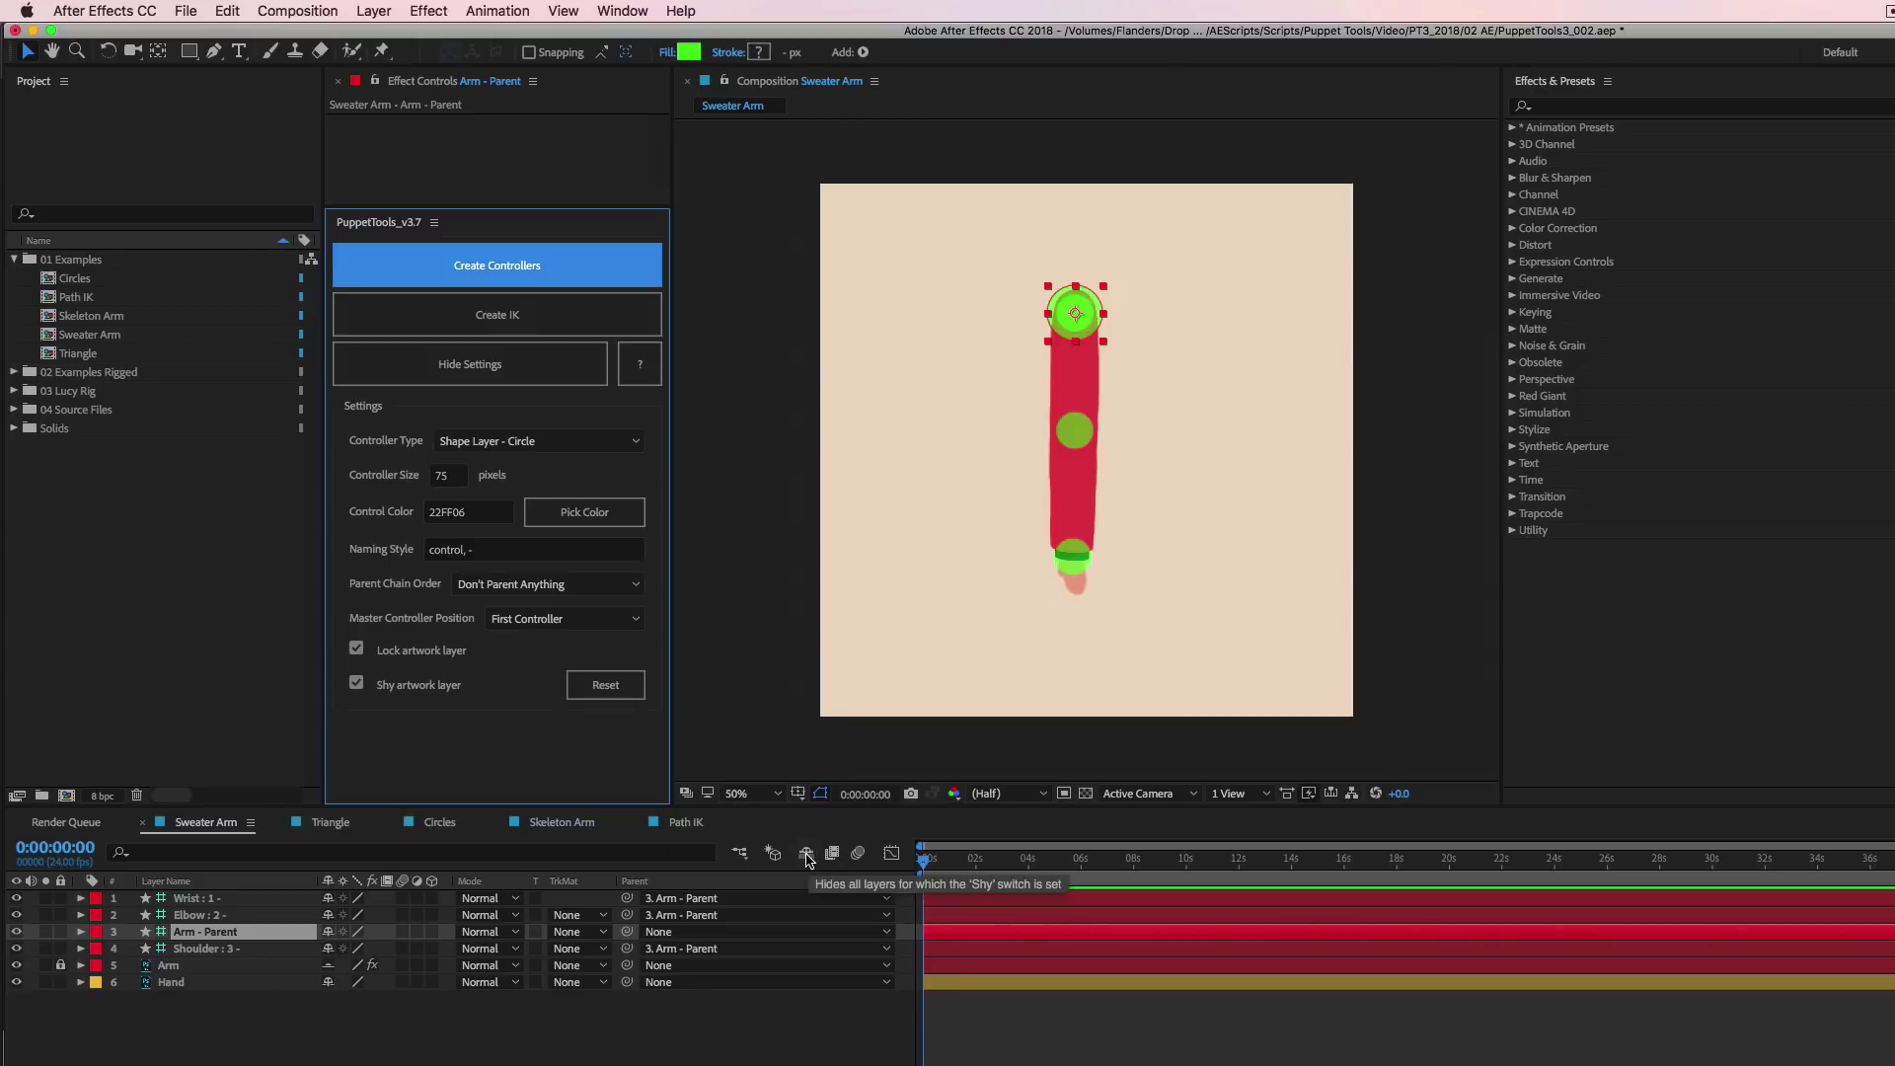
left_click(807, 855)
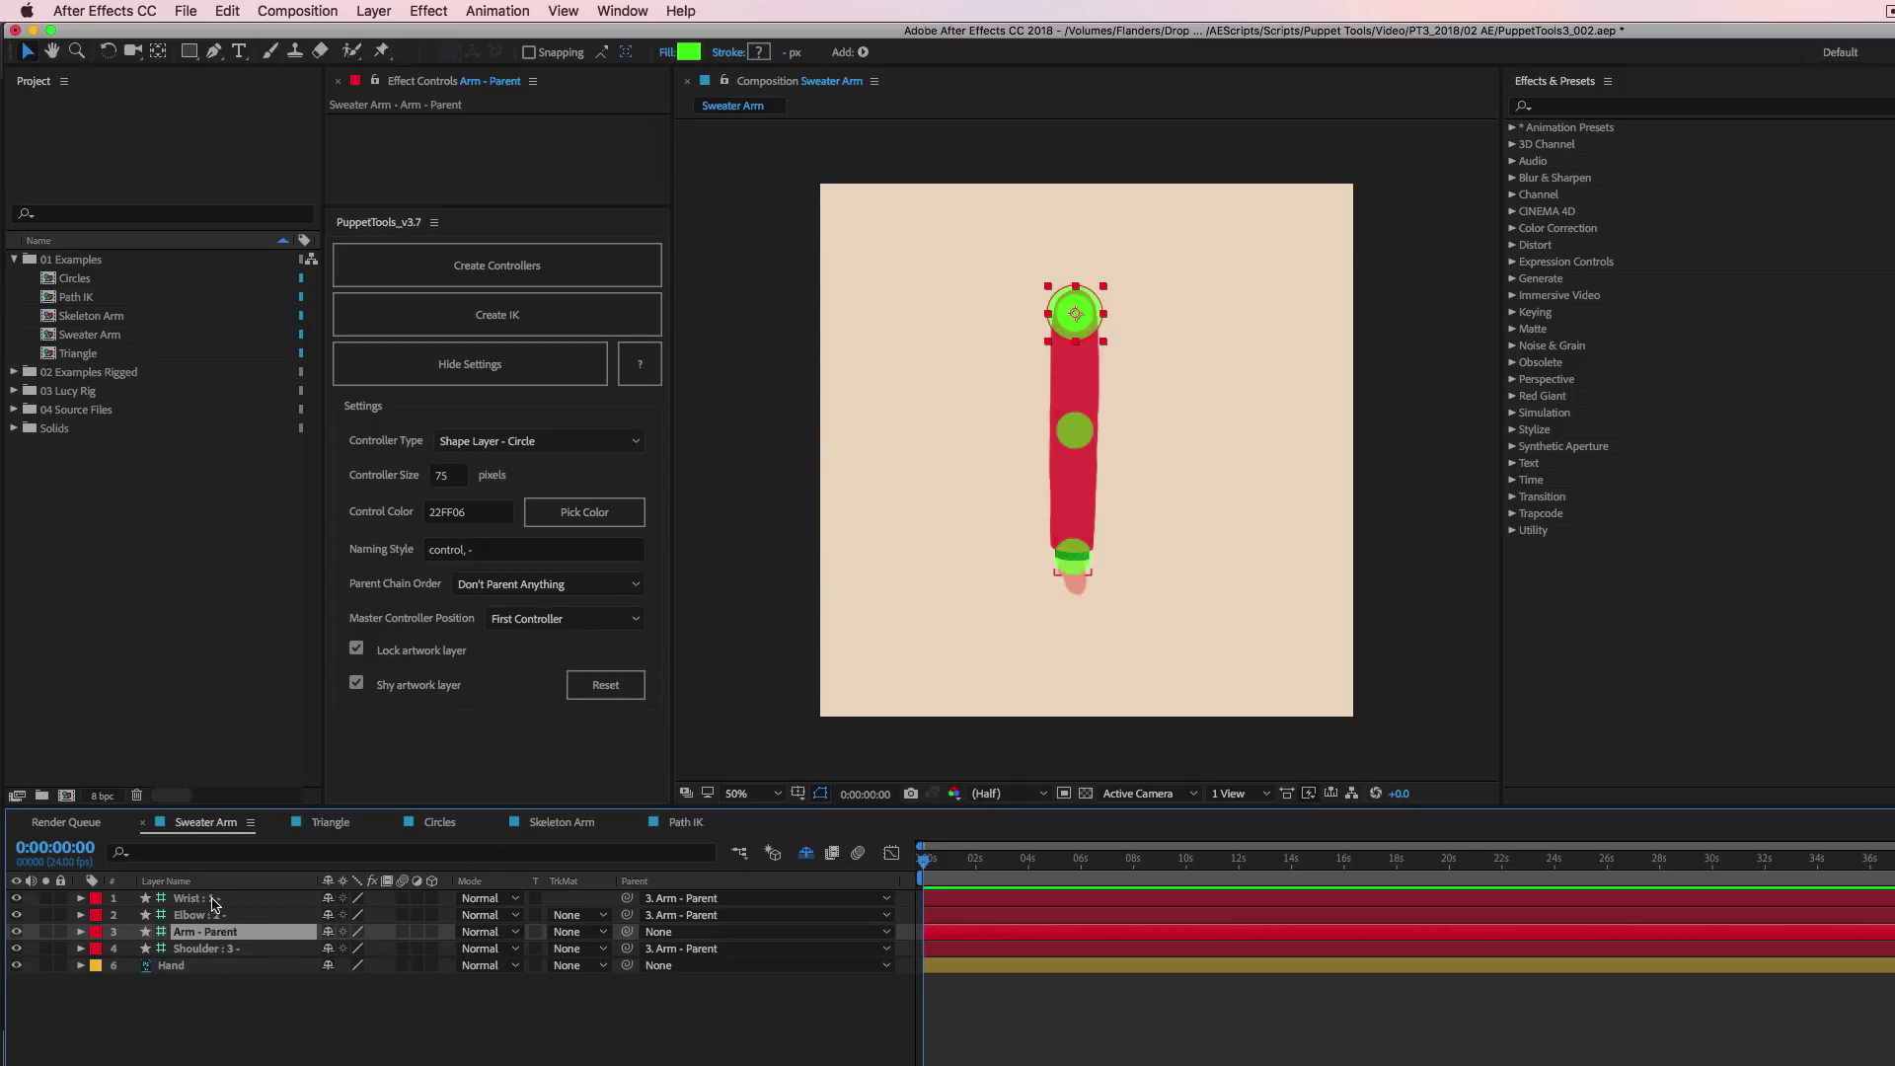
Select all four Arm controller layers and reveal their rotation, undoing the created controllers with shy layers shown again.
left_click(211, 898)
left_click(213, 916)
left_click(222, 938)
left_click(217, 899)
left_click(225, 950)
left_click(215, 899, "shift")
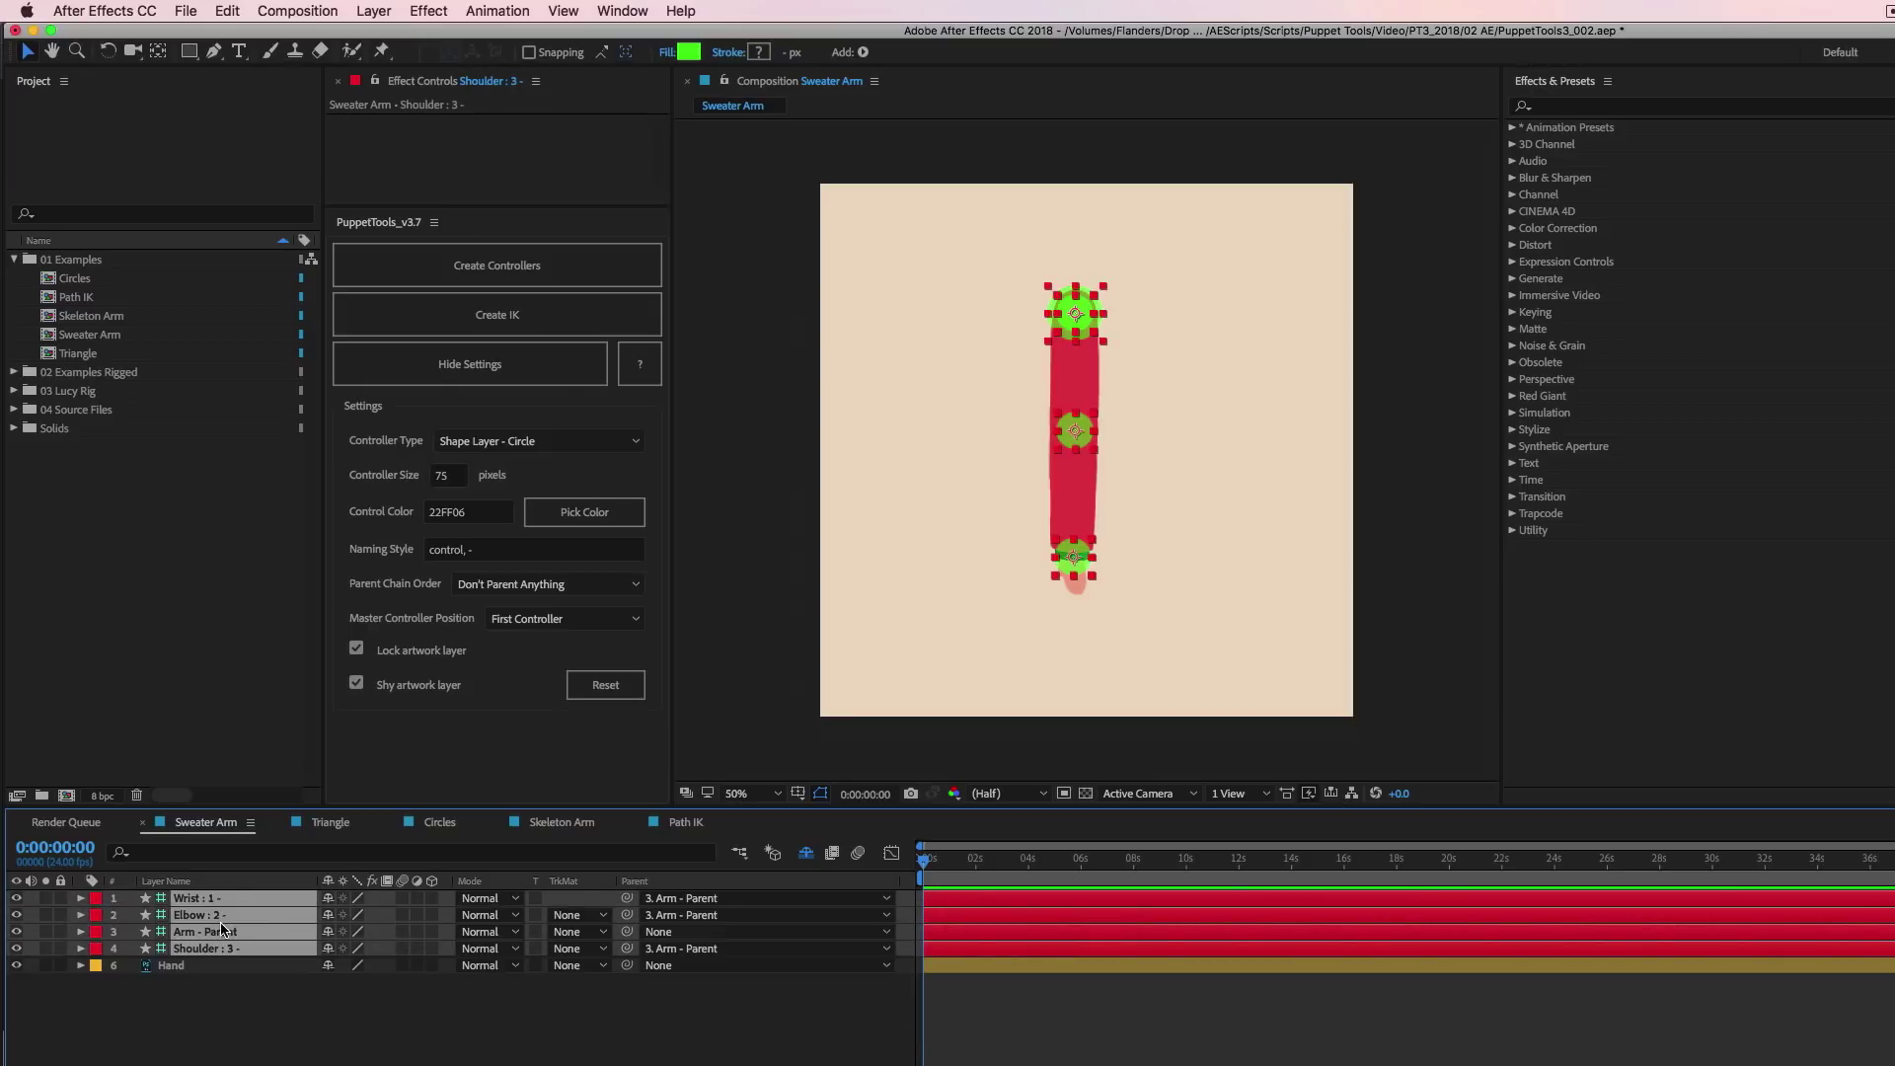
key("r")
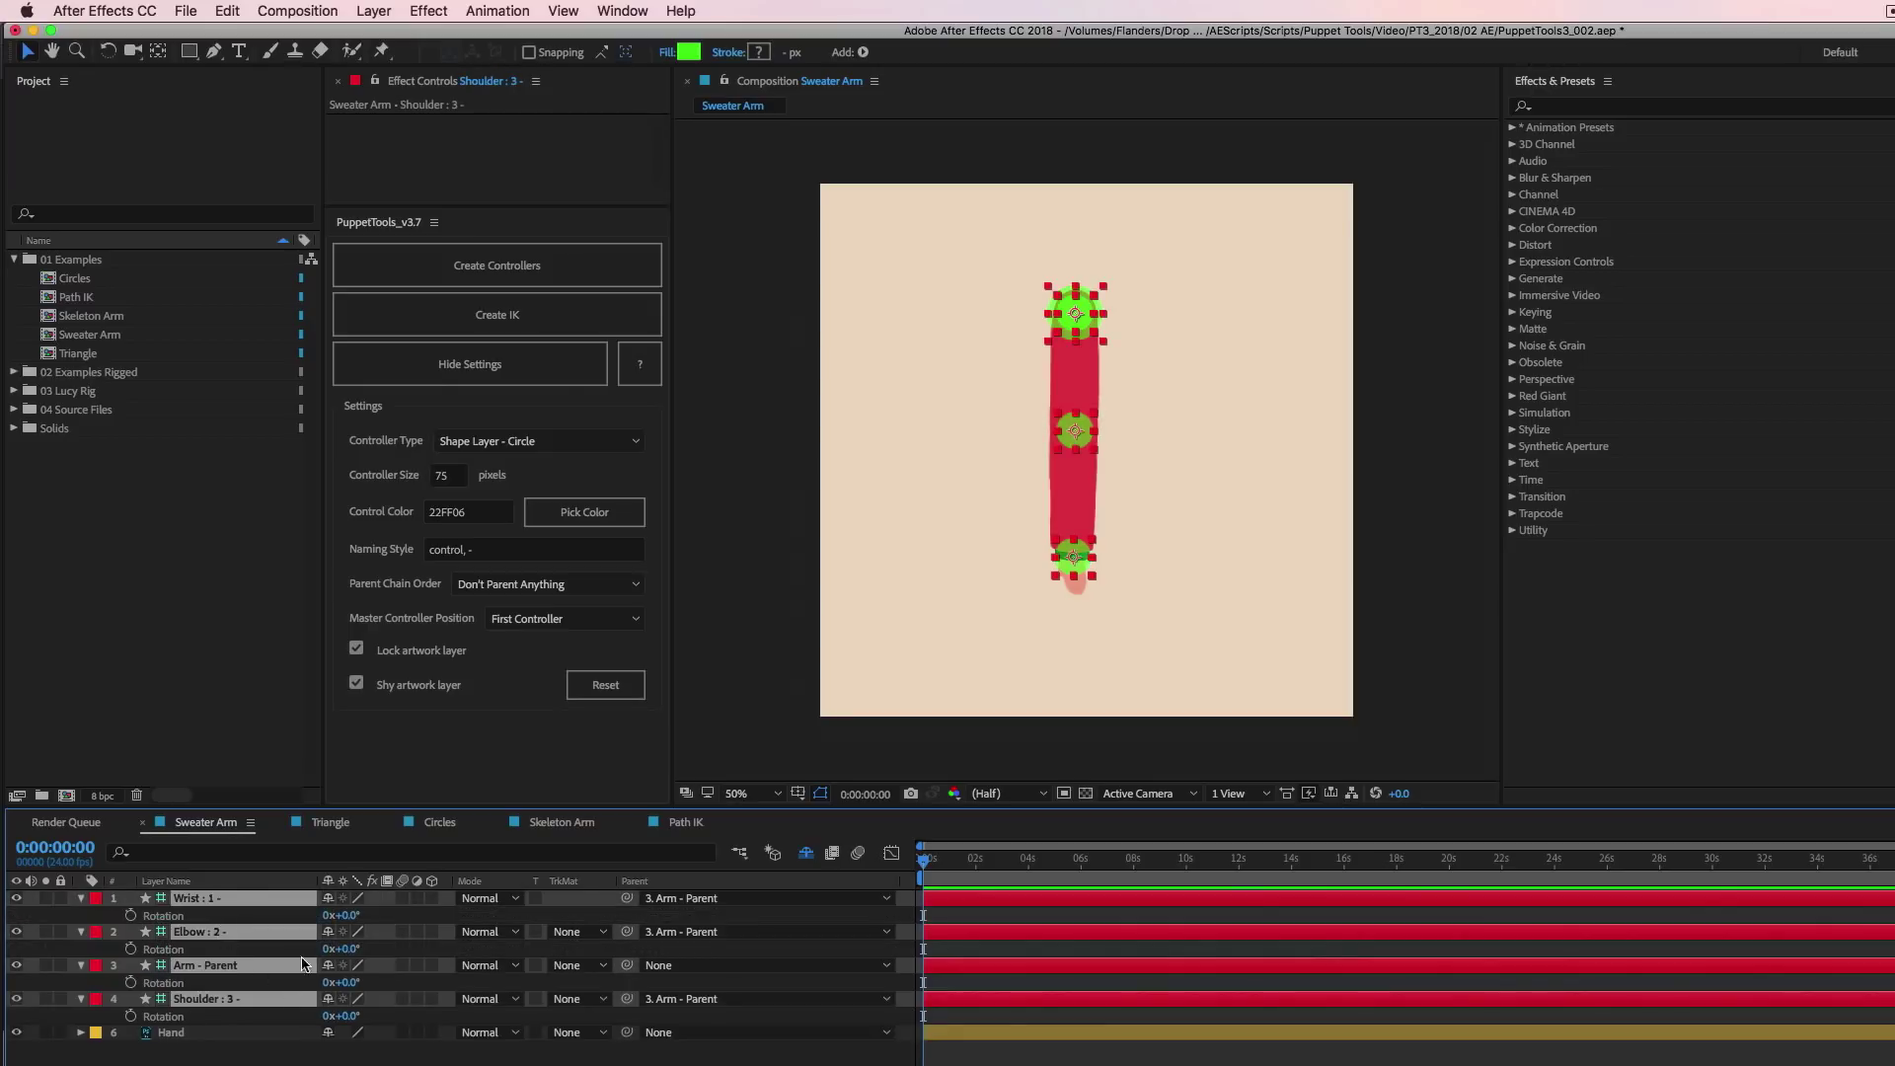
left_click(359, 970)
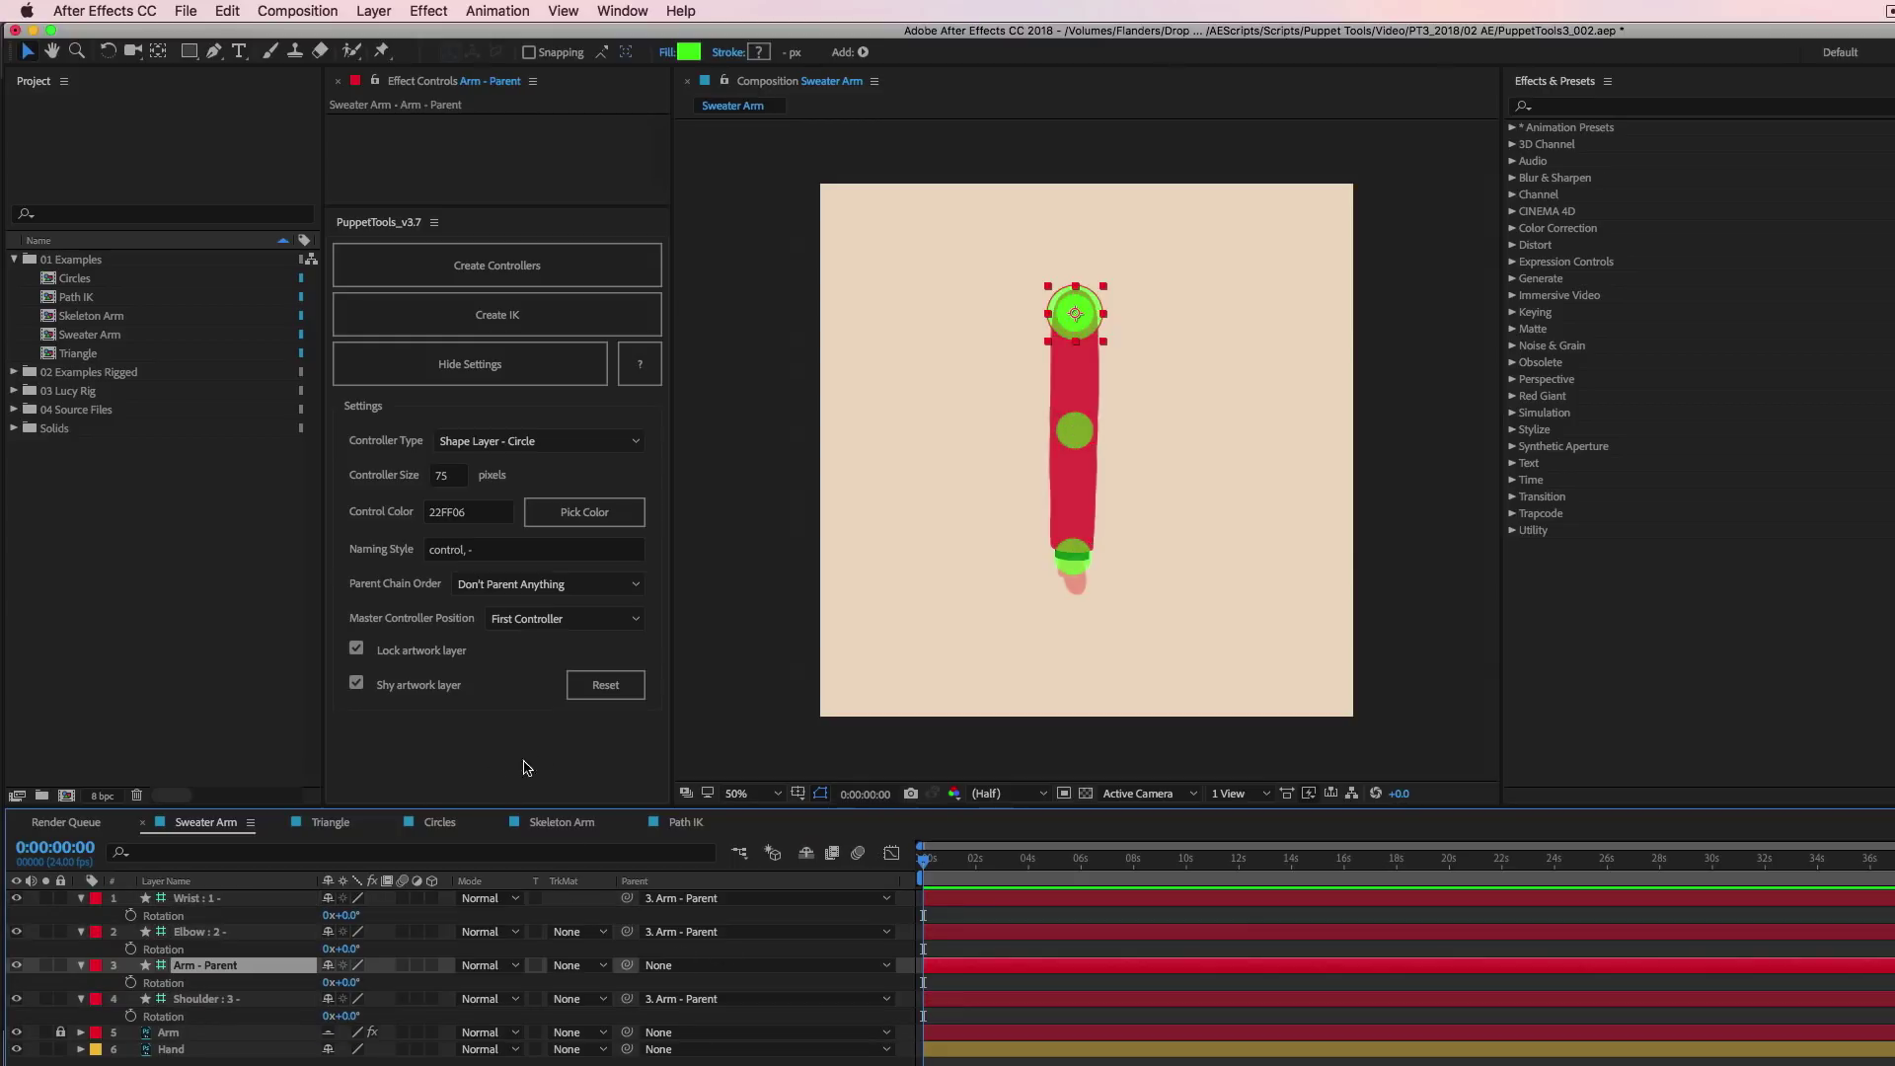
key("super+z")
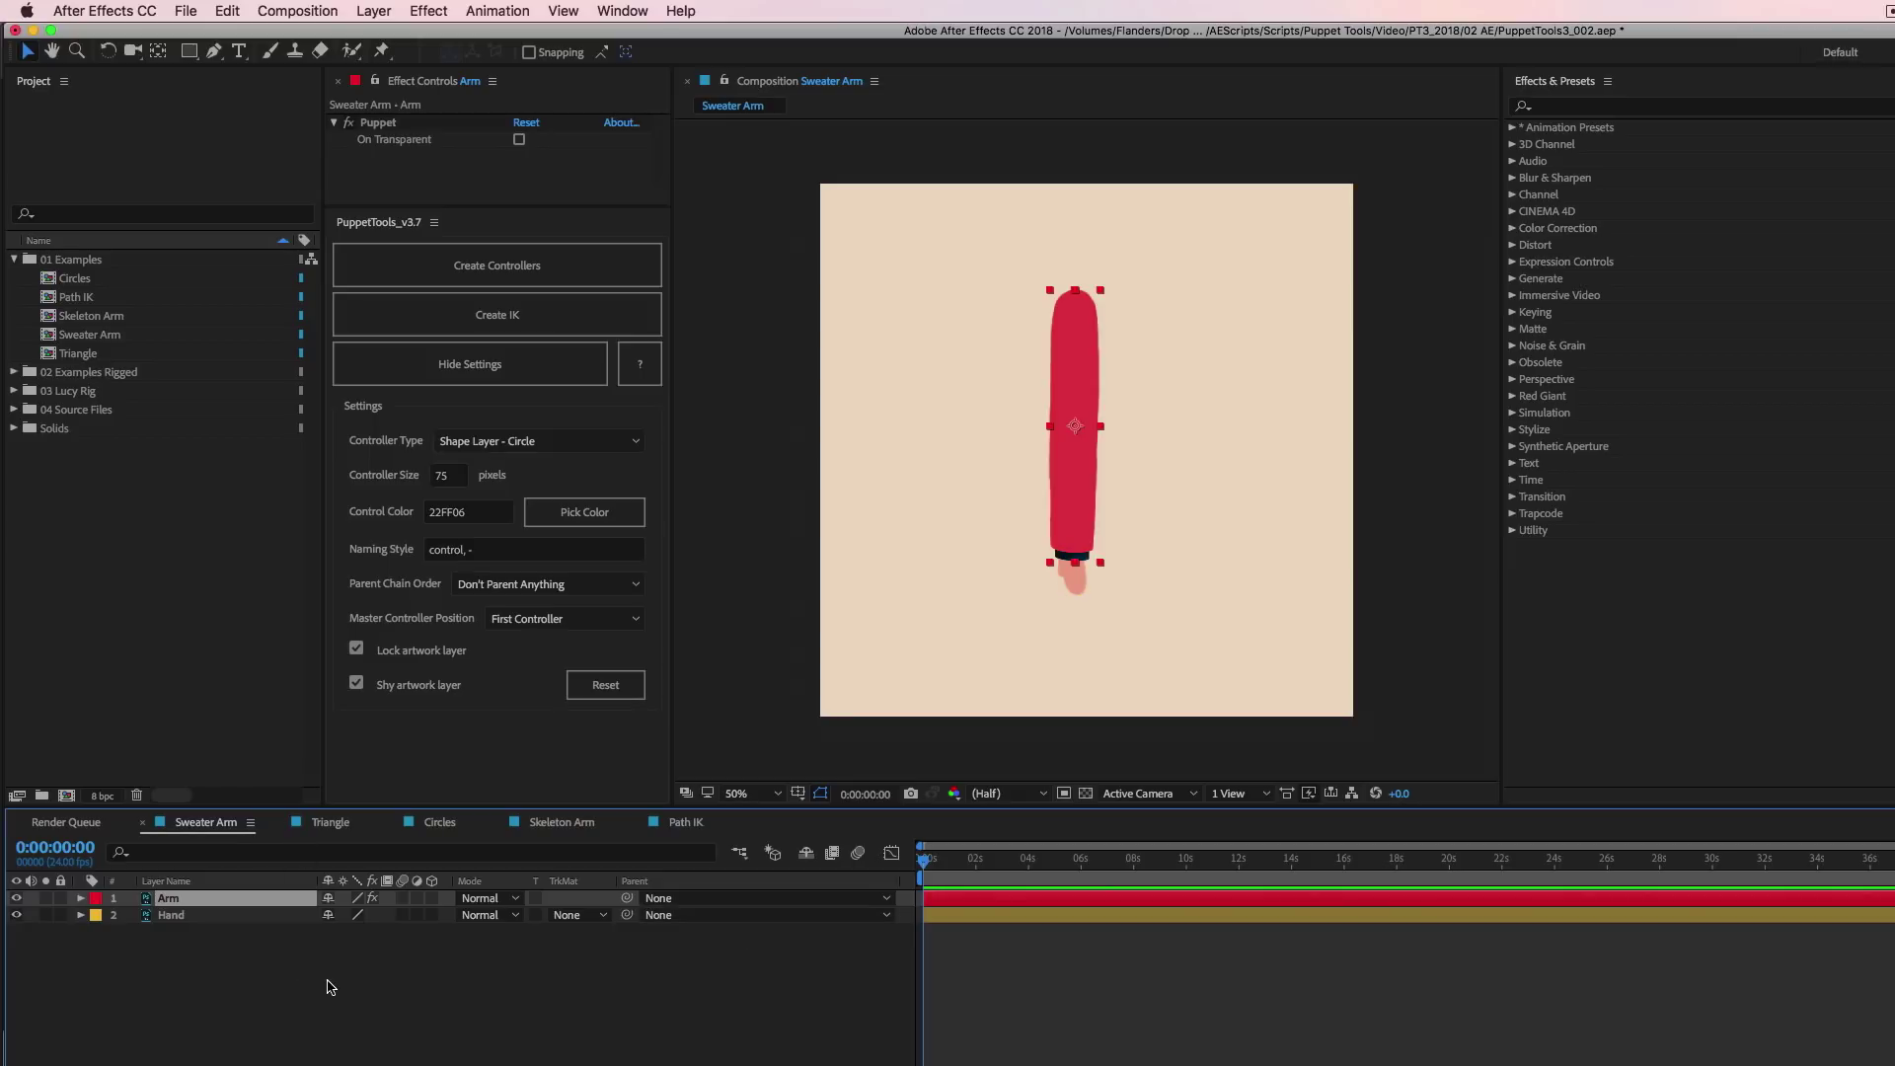
Enter arbitrary settings (size 7asdf, color asdf, naming style asd, master controller position Last Controller) and reset all script settings to defaults.
left_click(516, 315)
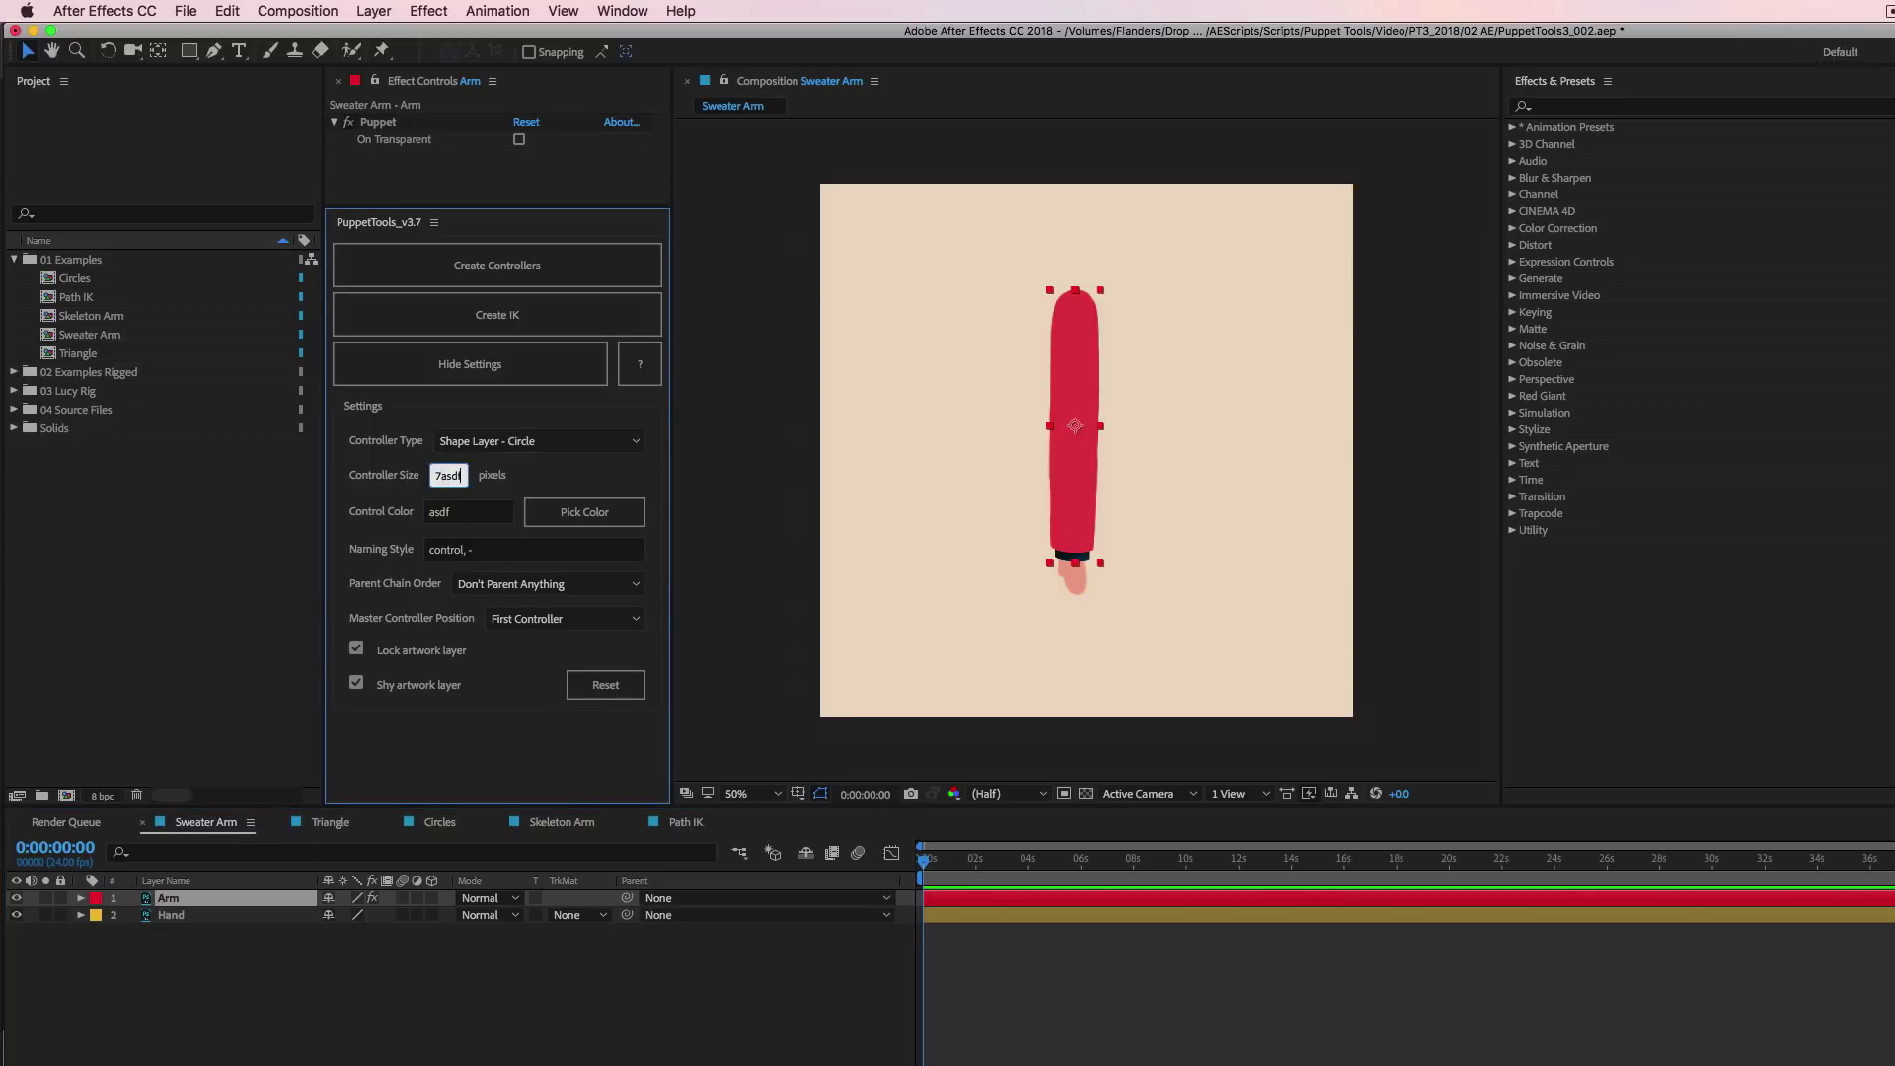
left_click(488, 441)
left_click(553, 661)
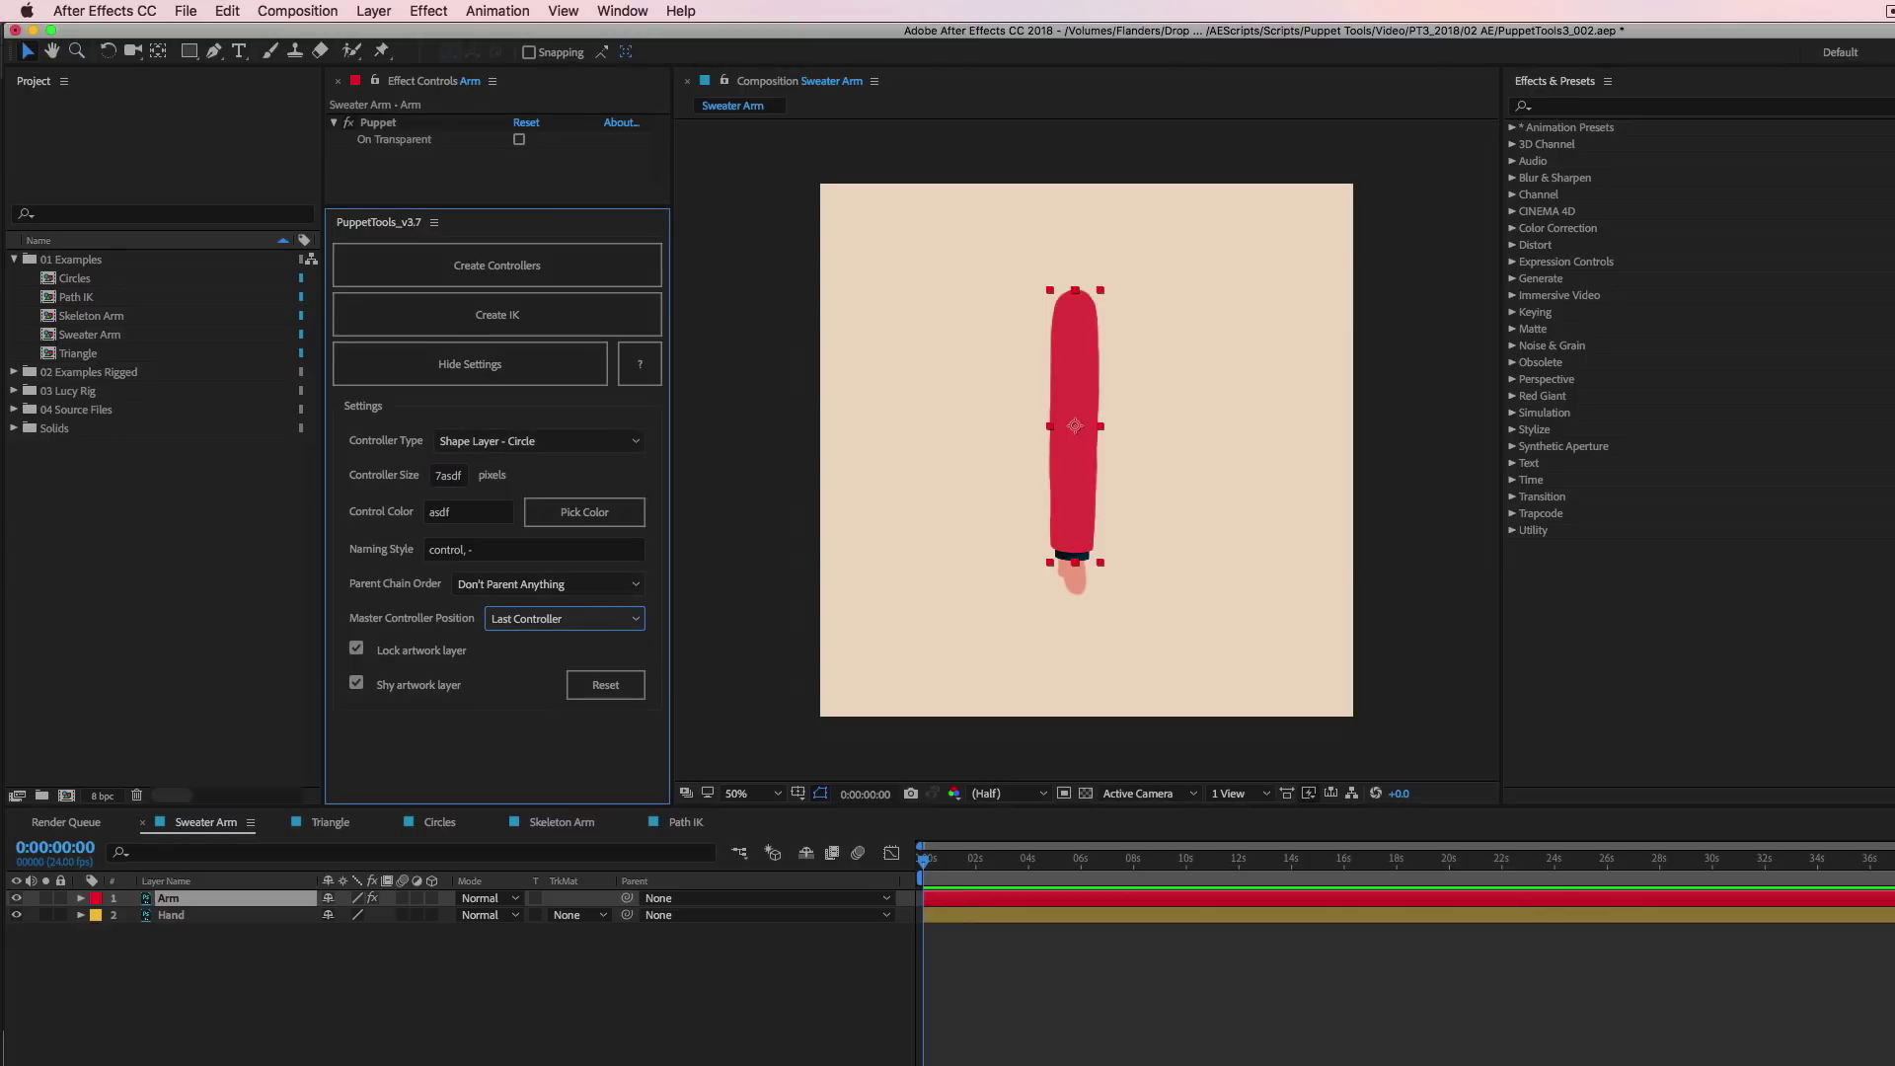
left_click(549, 584)
left_click(543, 606)
left_click(534, 550)
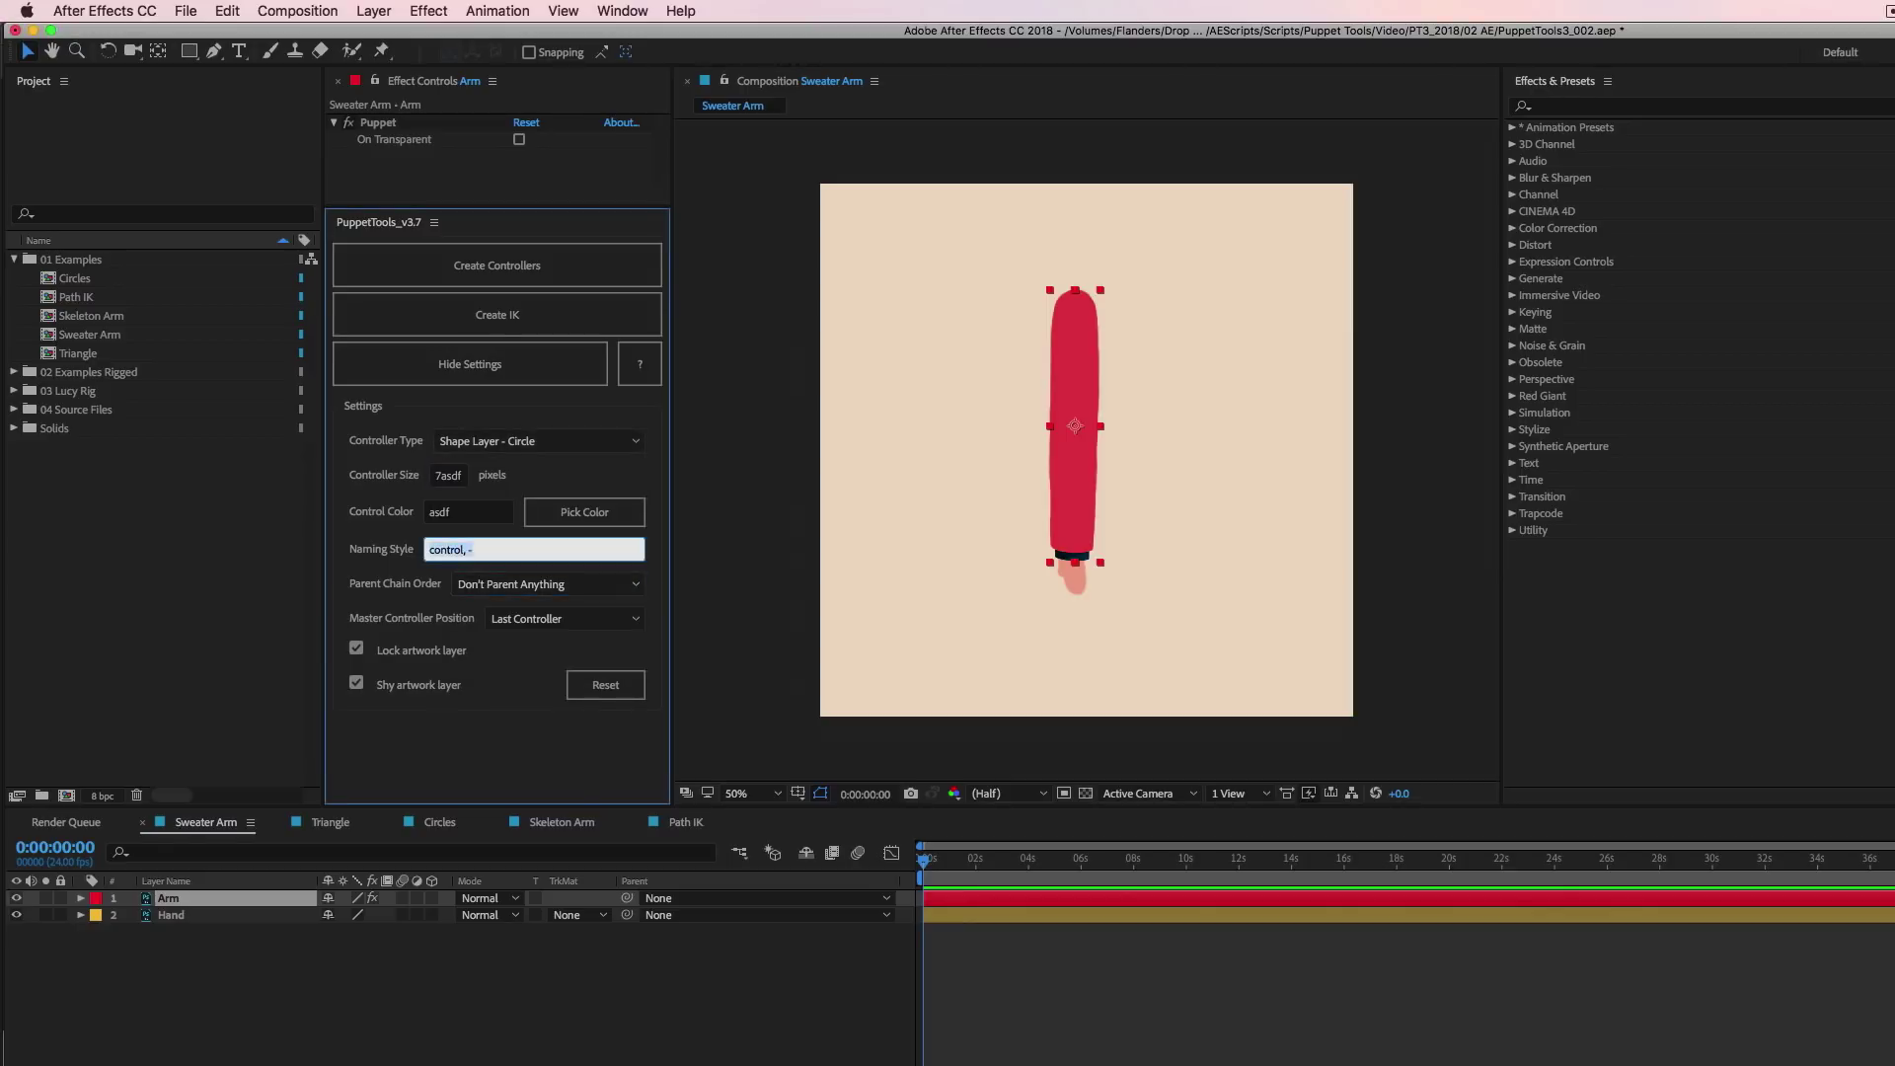
type("asd")
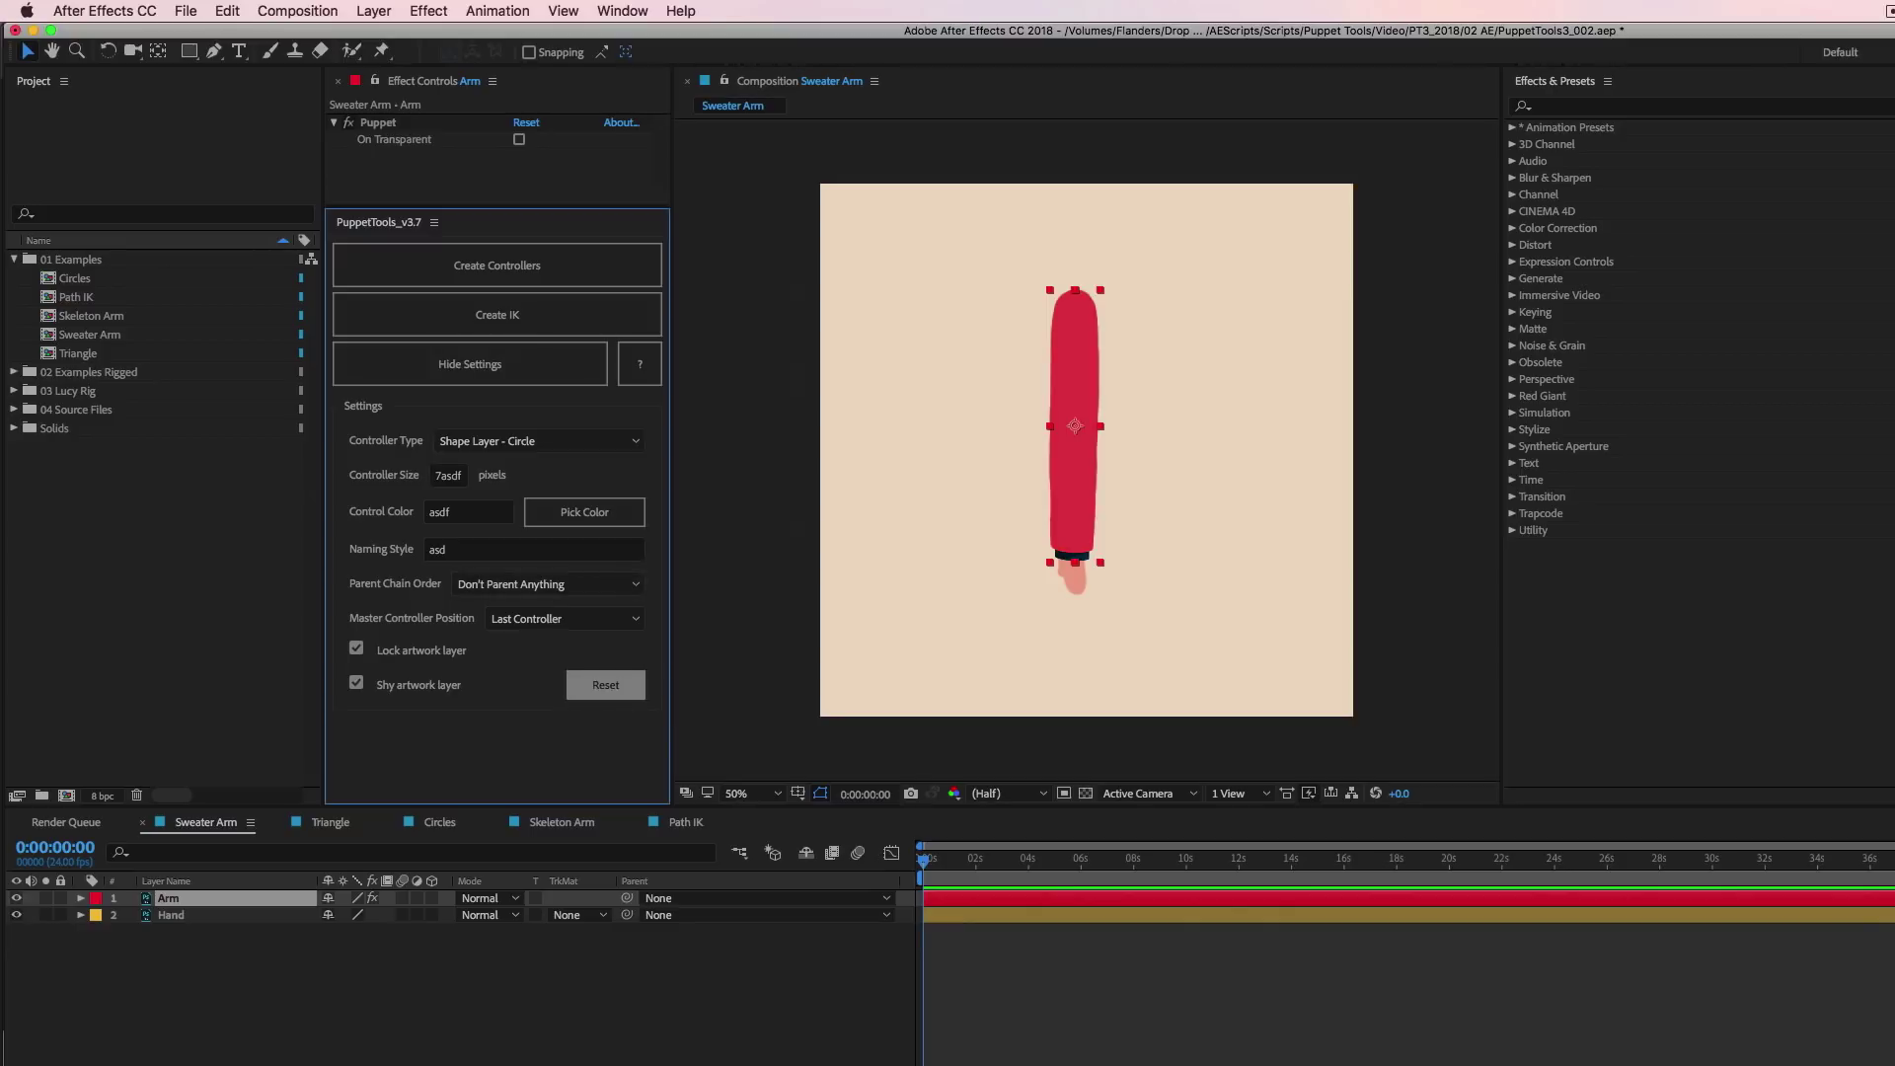
key("space")
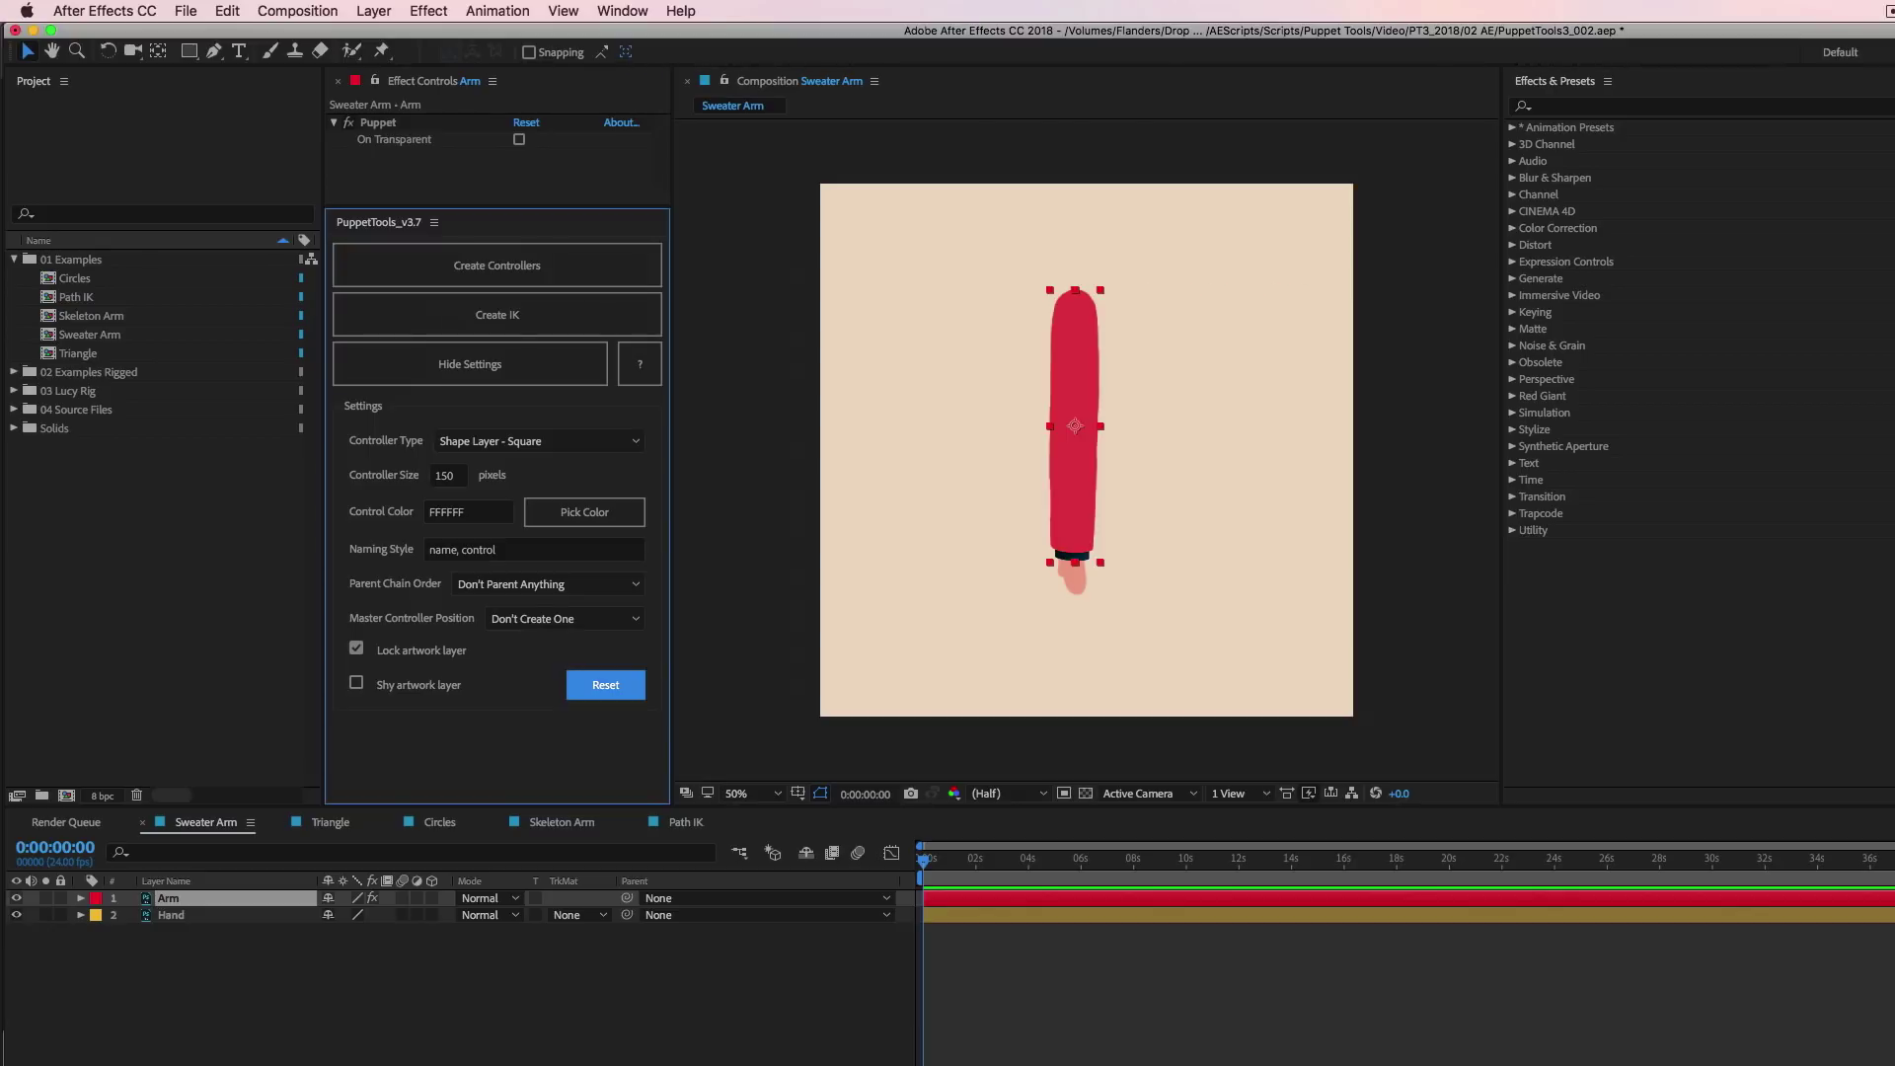
Reveal the Arm layer's Puppet effect and create its controllers with the default settings, undoing their creation.
left_click(425, 987)
left_click(170, 898)
key("e")
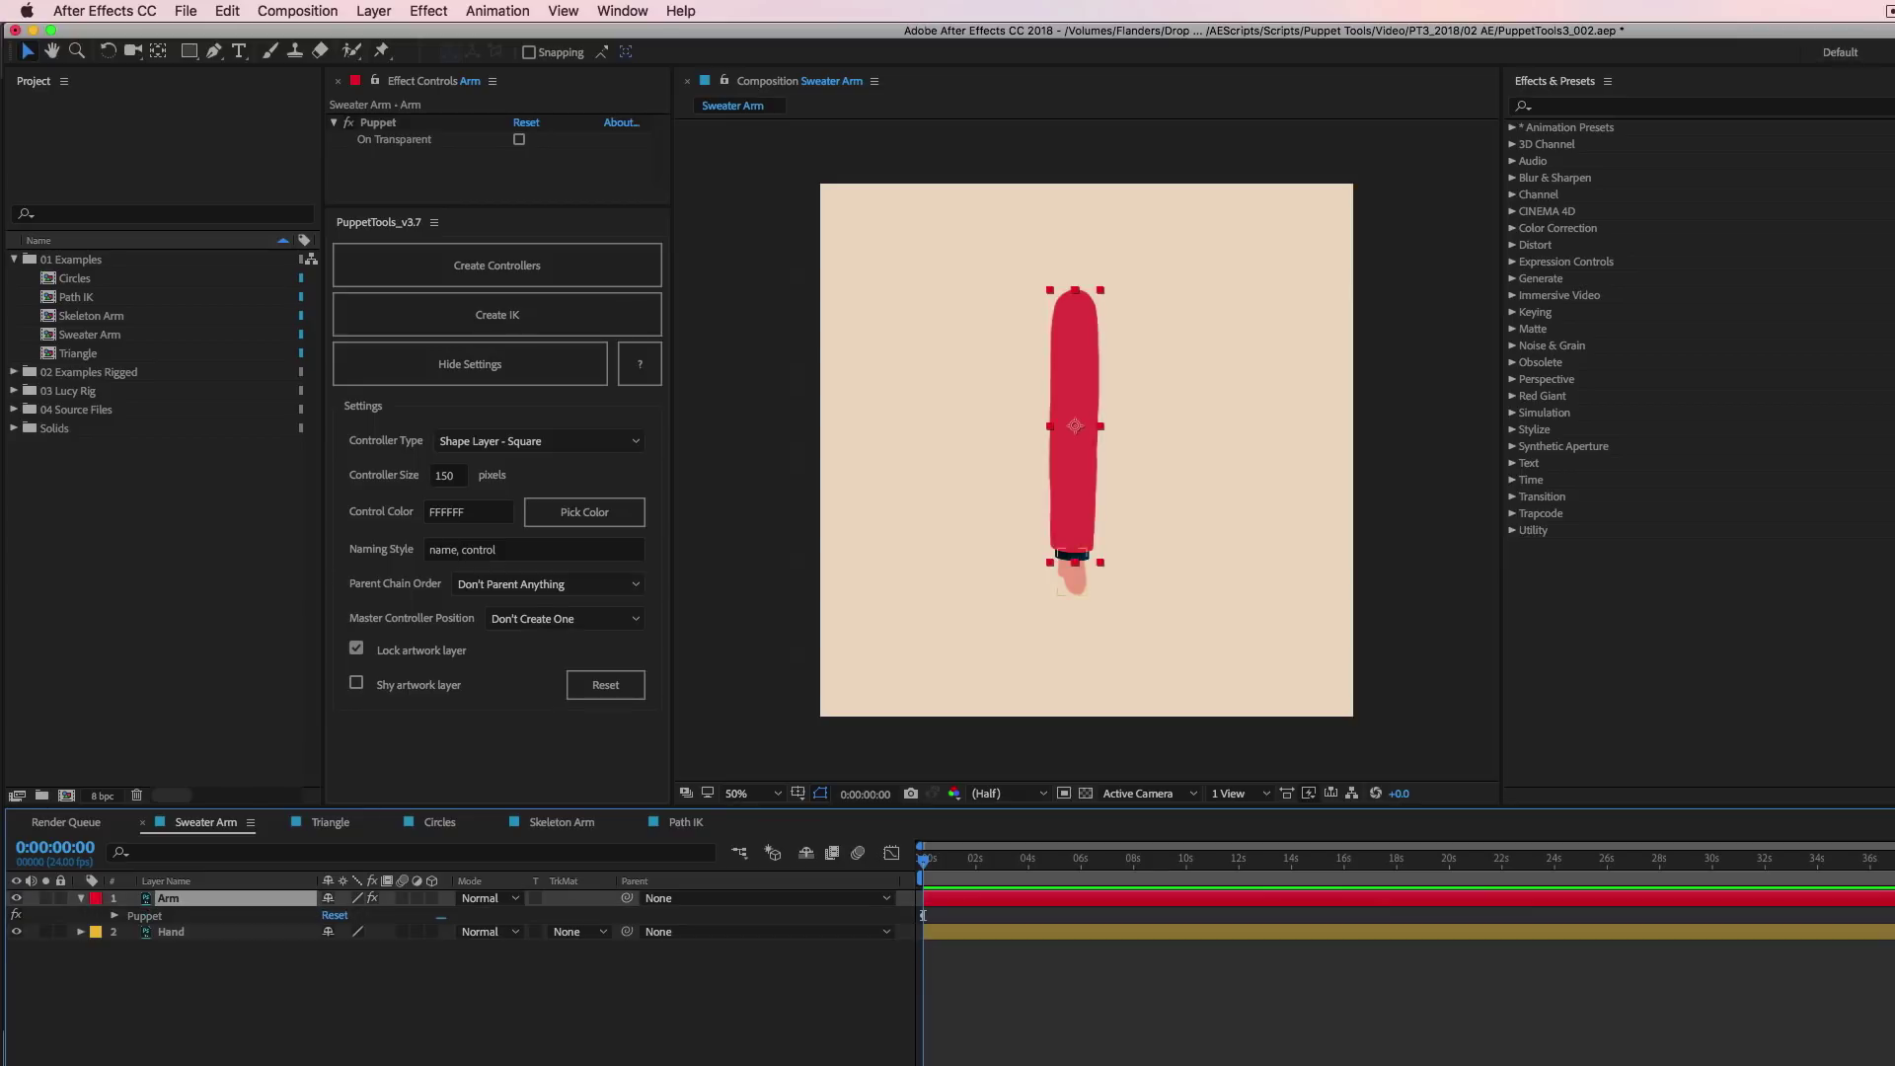
left_click(145, 916)
left_click(170, 898)
left_click(497, 264)
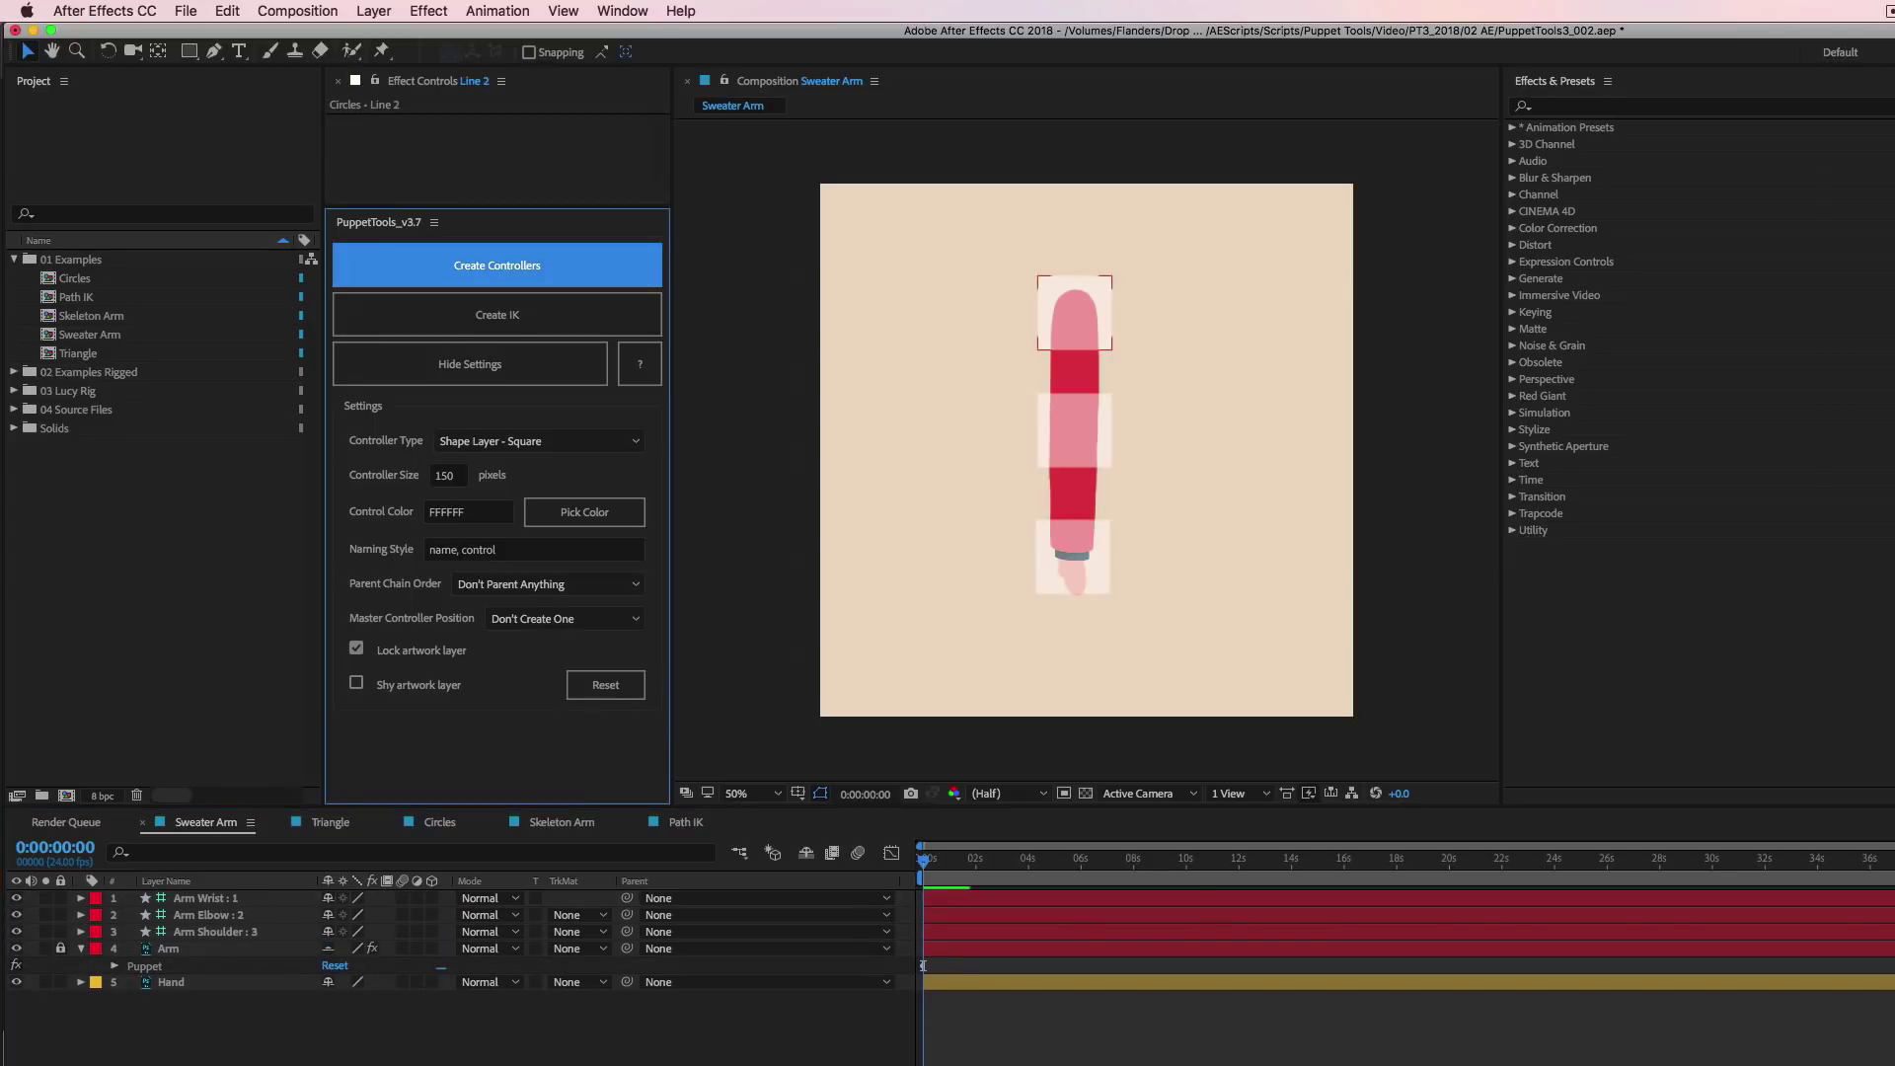
key("super+z")
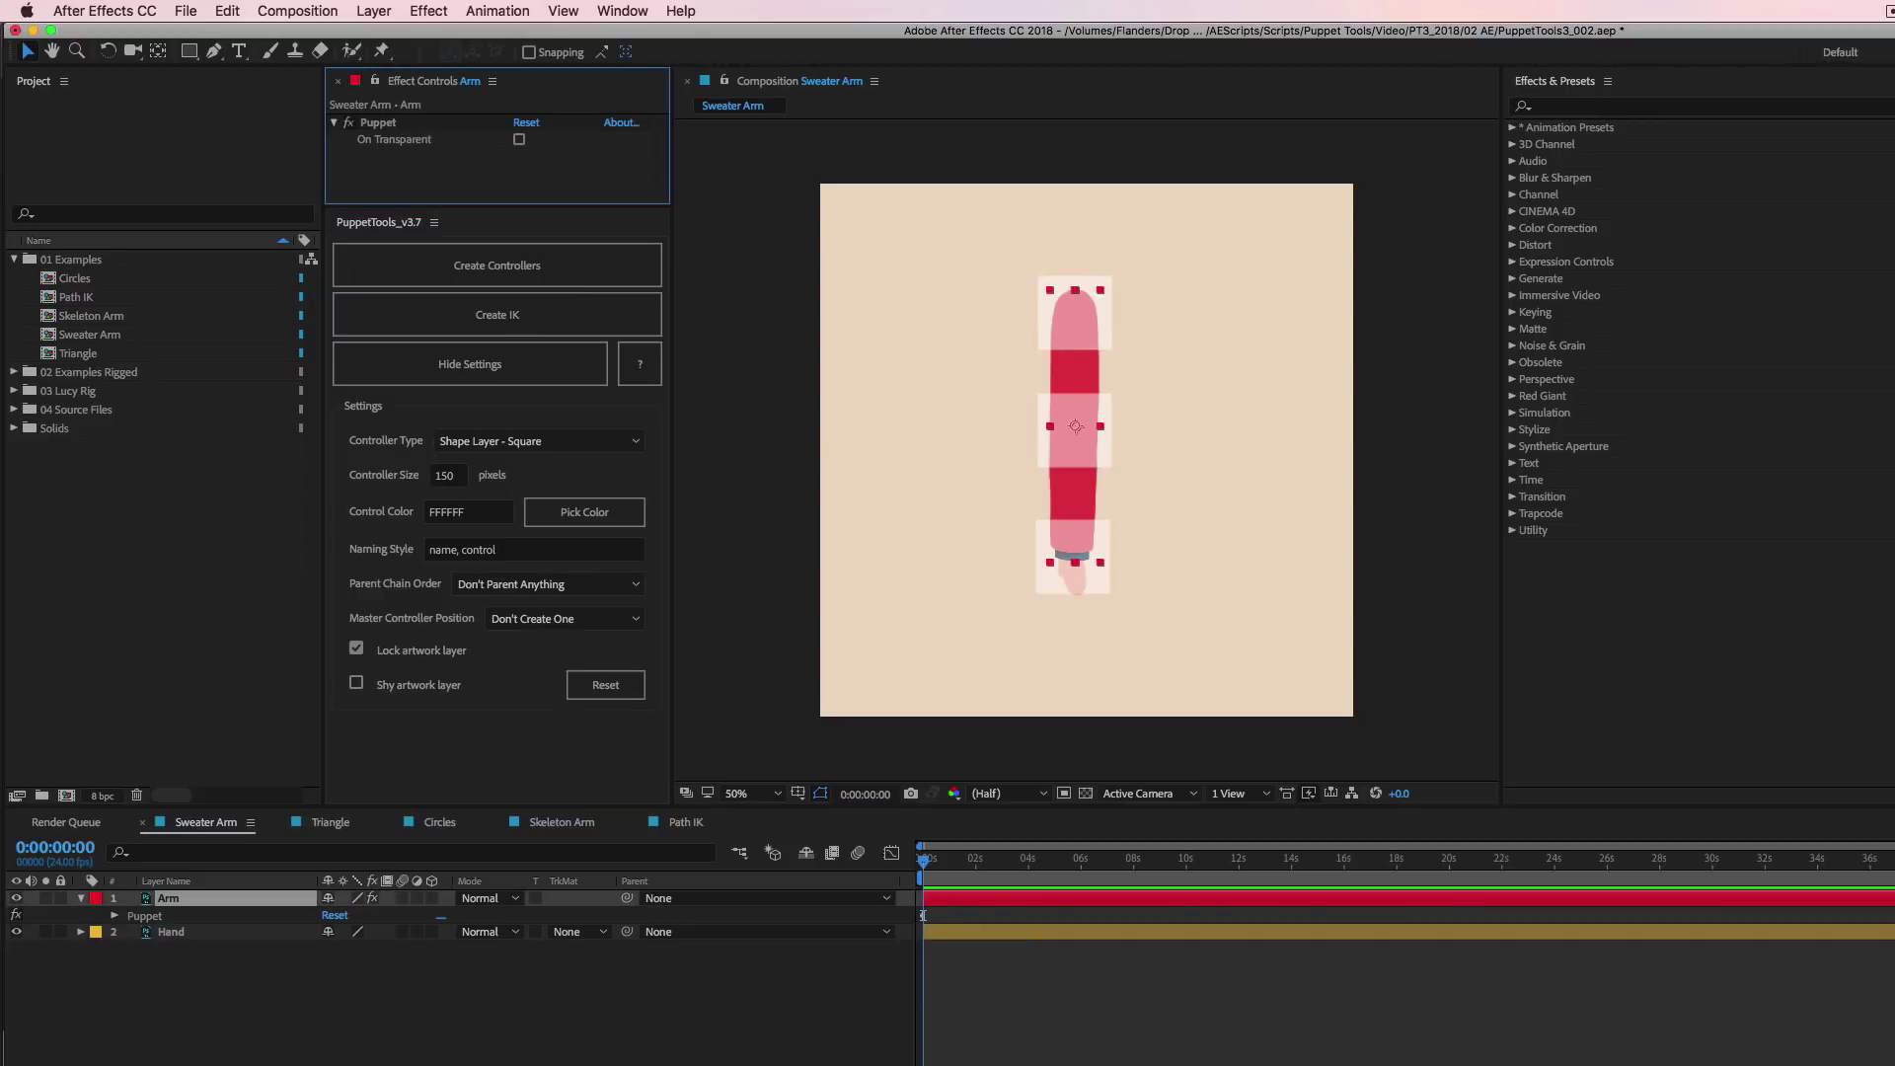
Try creating a controller for the Hand layer and moving it, undoing the change.
left_click(171, 932)
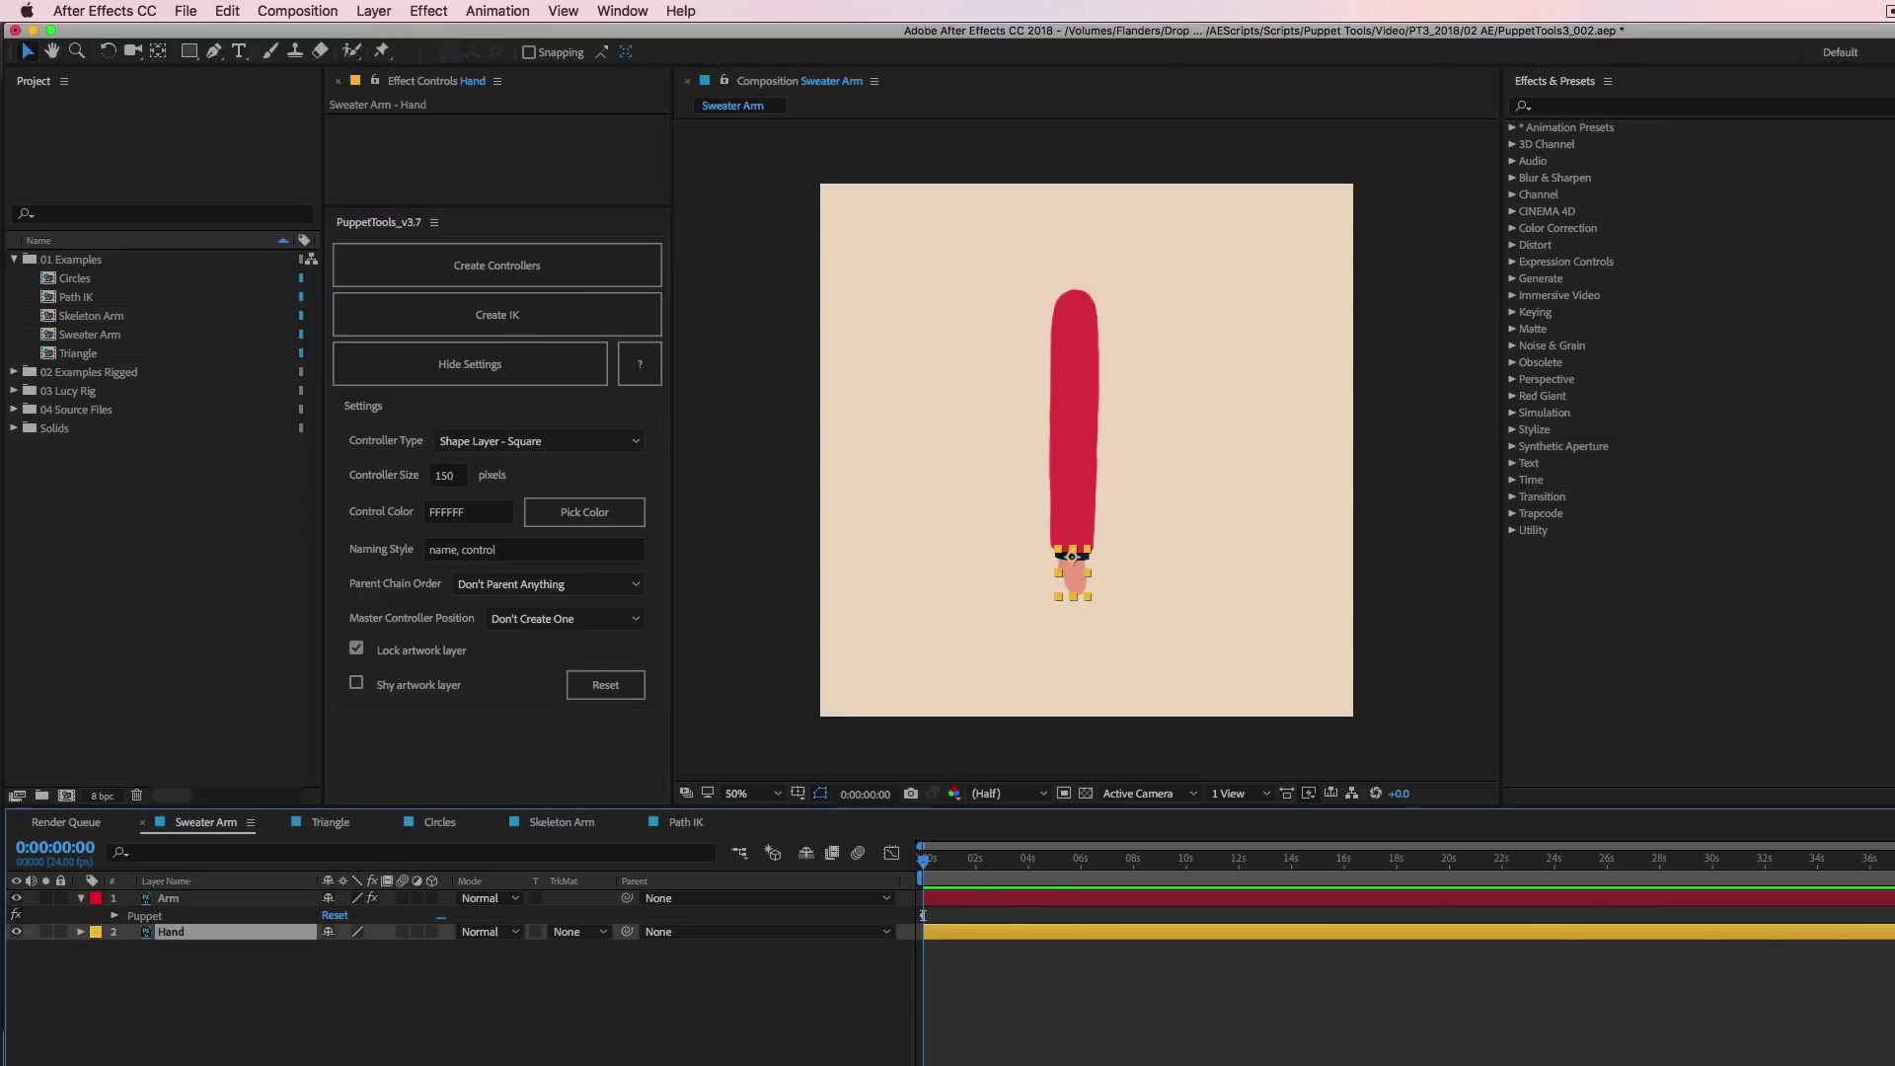
left_click(46, 932)
left_click(497, 264)
mouse_move(1073, 558)
left_mouse_down()
mouse_move(1090, 412)
mouse_move(1075, 387)
mouse_move(1145, 380)
mouse_move(1128, 587)
mouse_move(1086, 590)
mouse_move(1073, 558)
left_mouse_up()
key("super+z")
Create controllers for the shape layer's Path in the Triangle composition and move the triangle's lower-right controller.
left_click(330, 823)
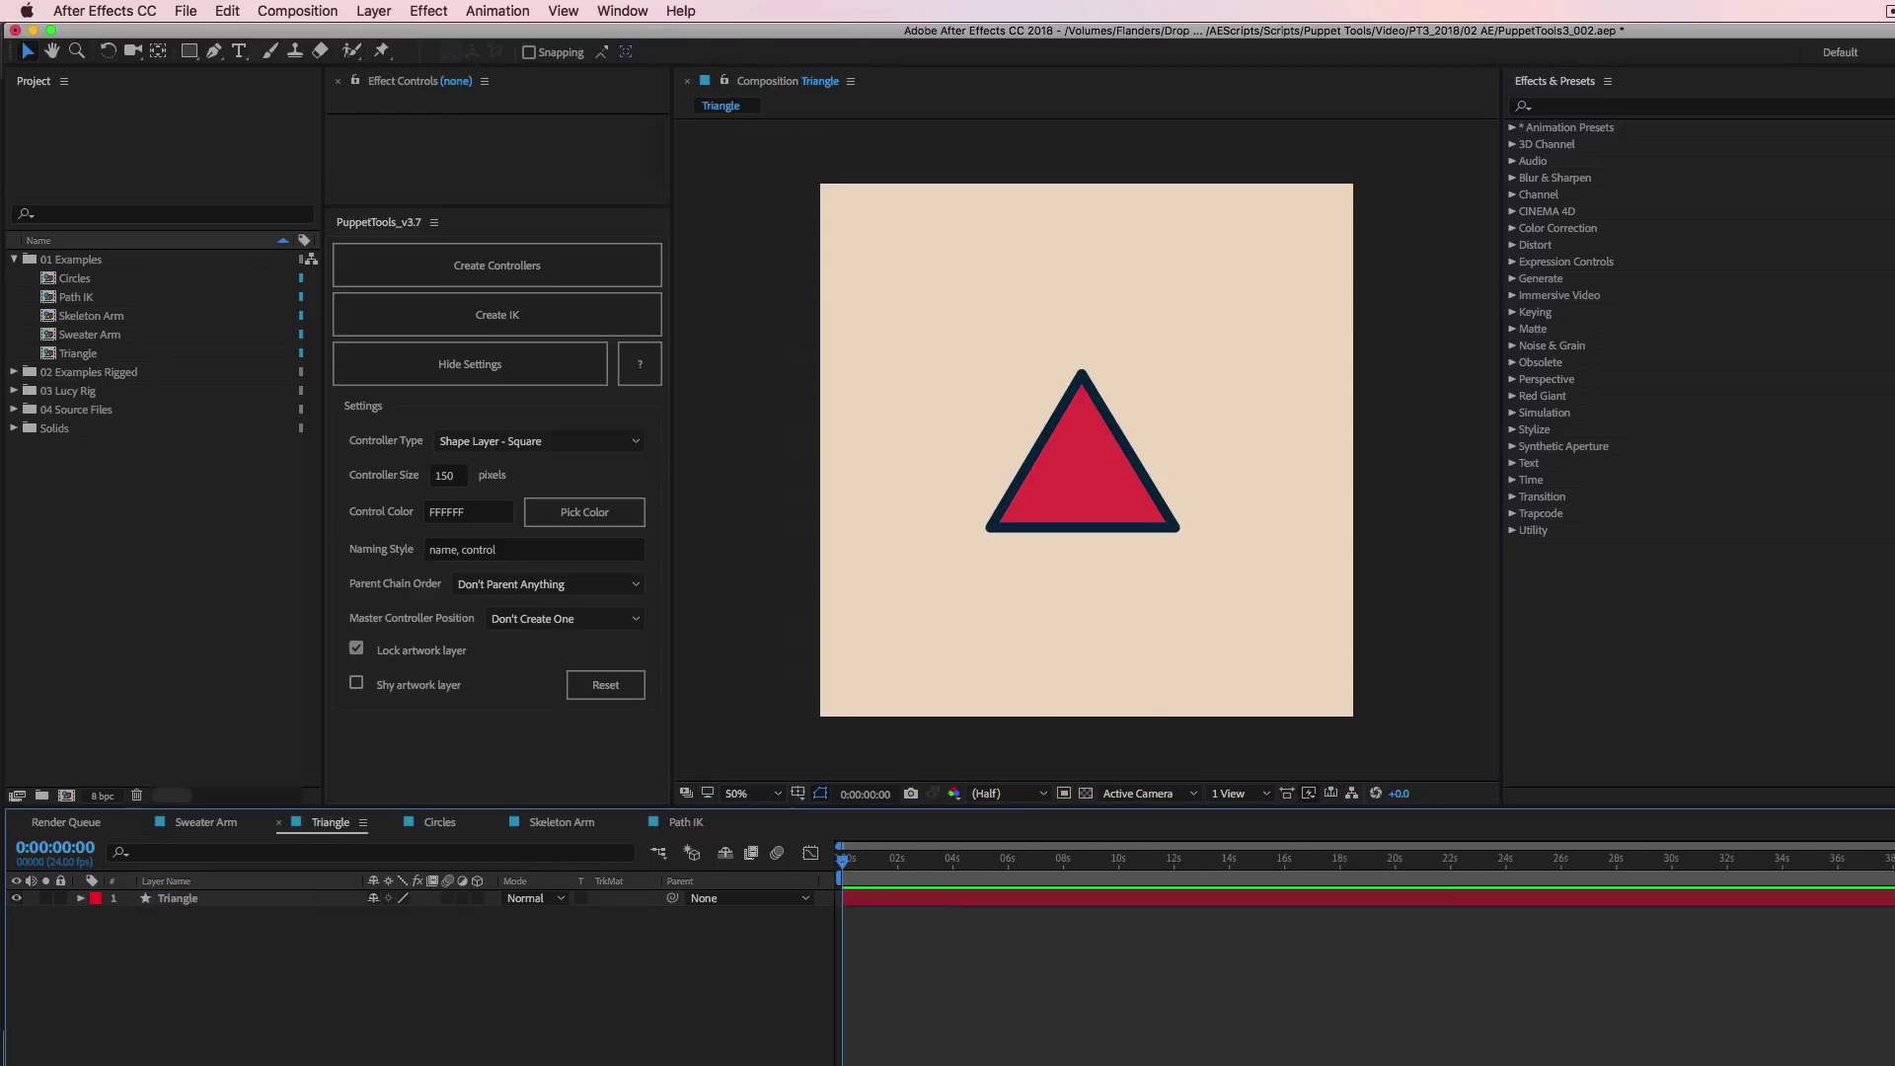
left_click(1084, 464)
left_click(81, 898)
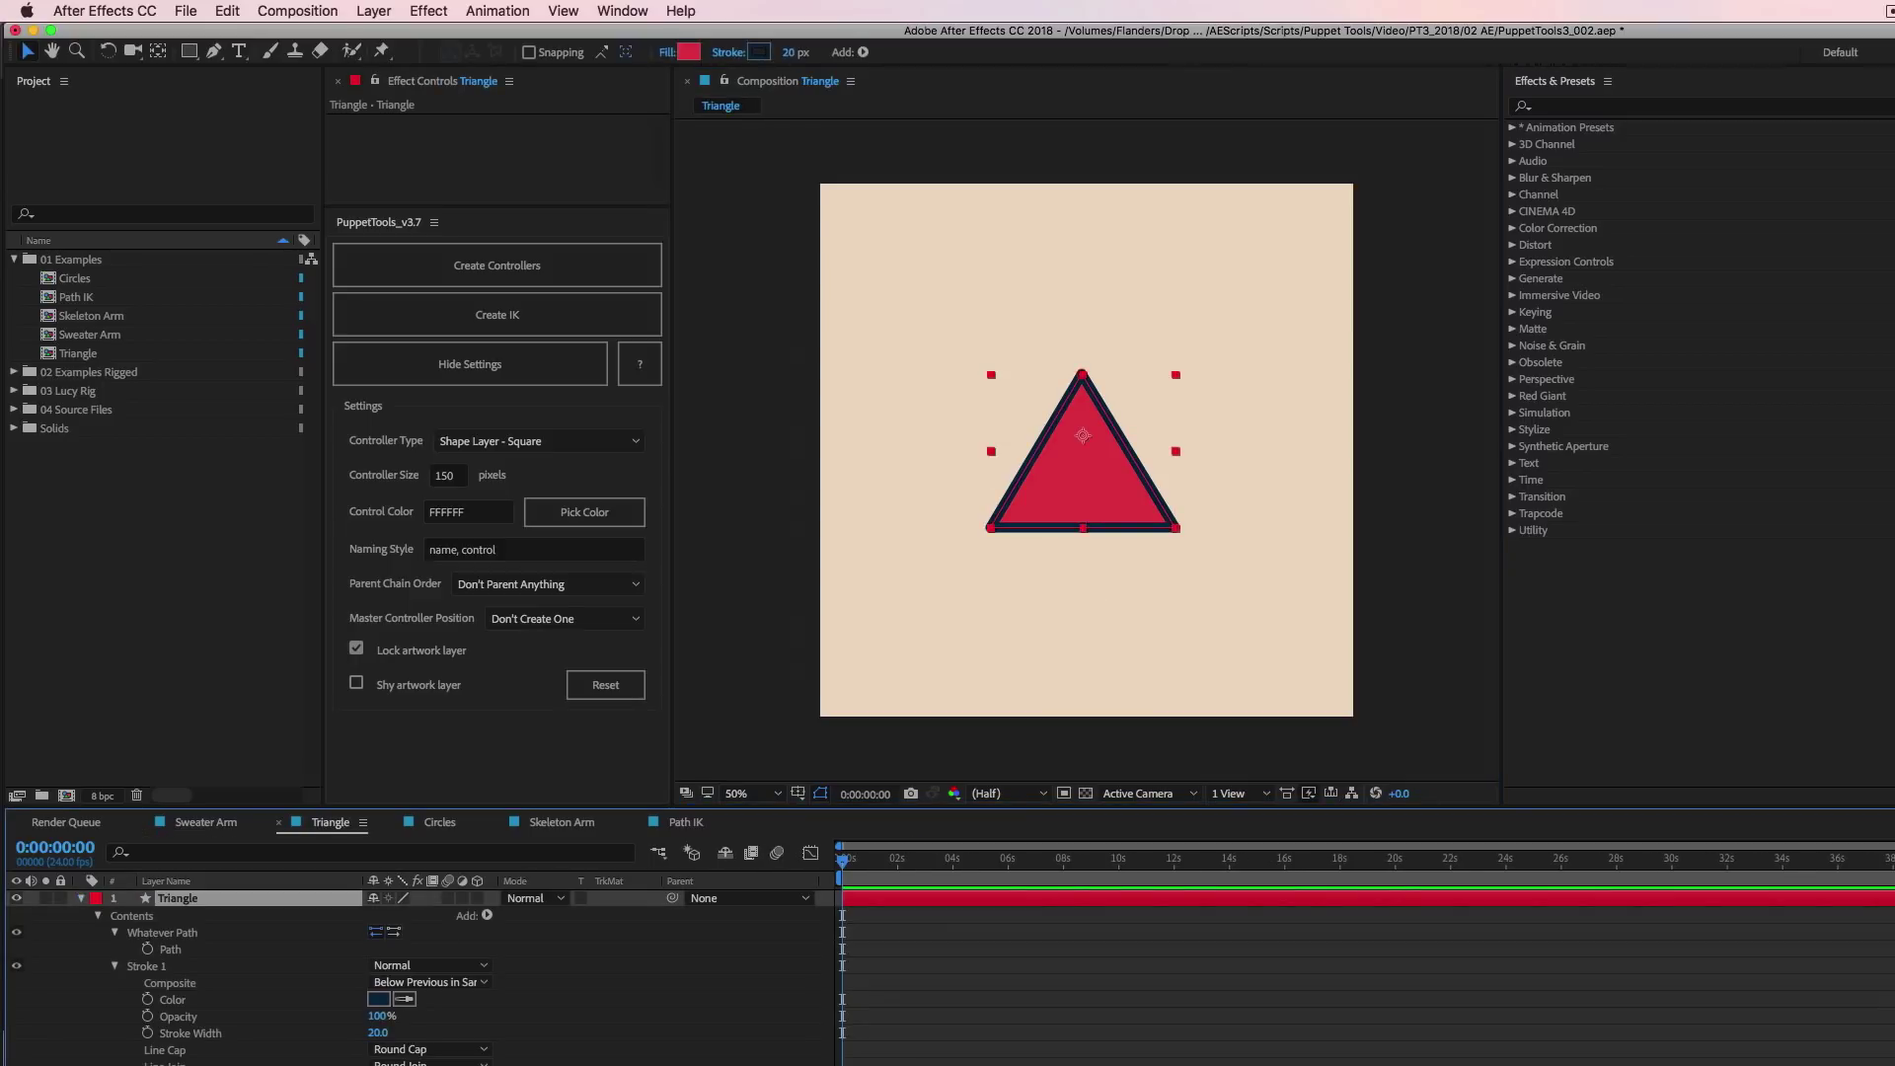
left_click(171, 950)
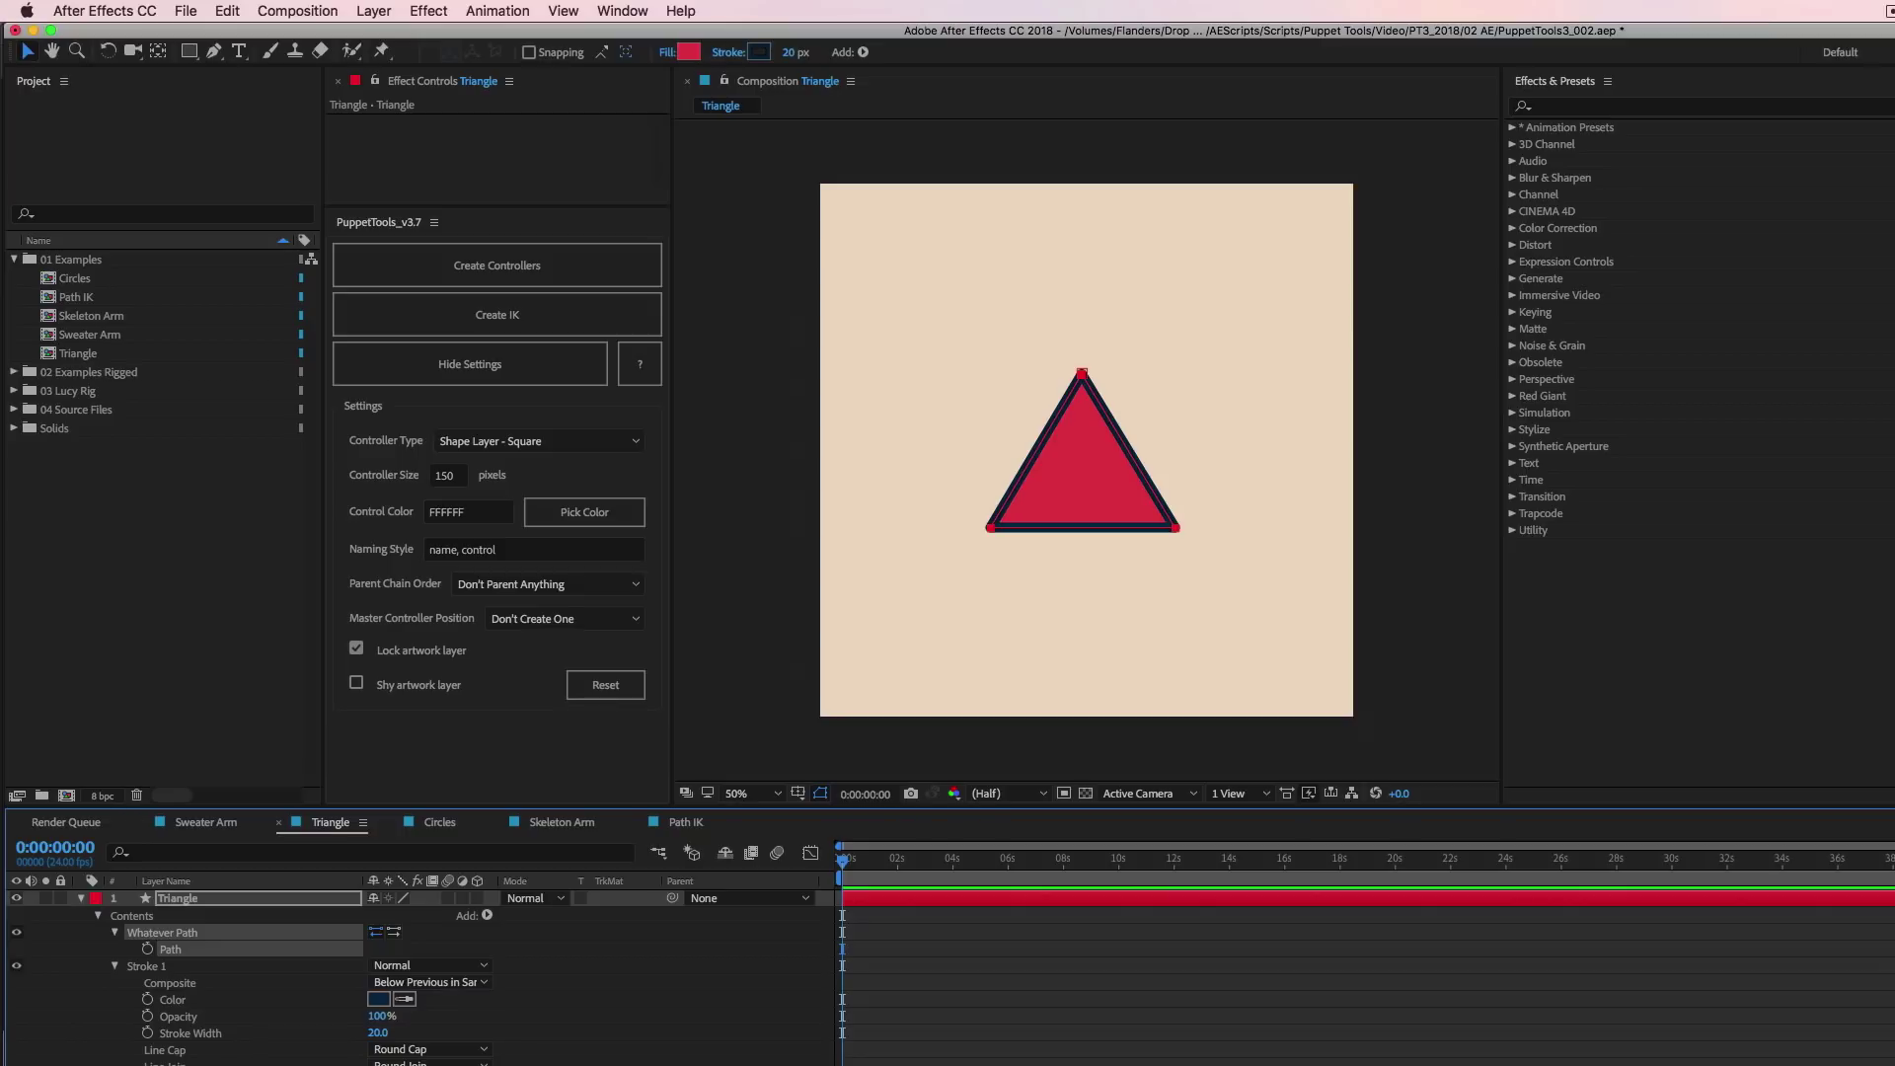
left_click(496, 266)
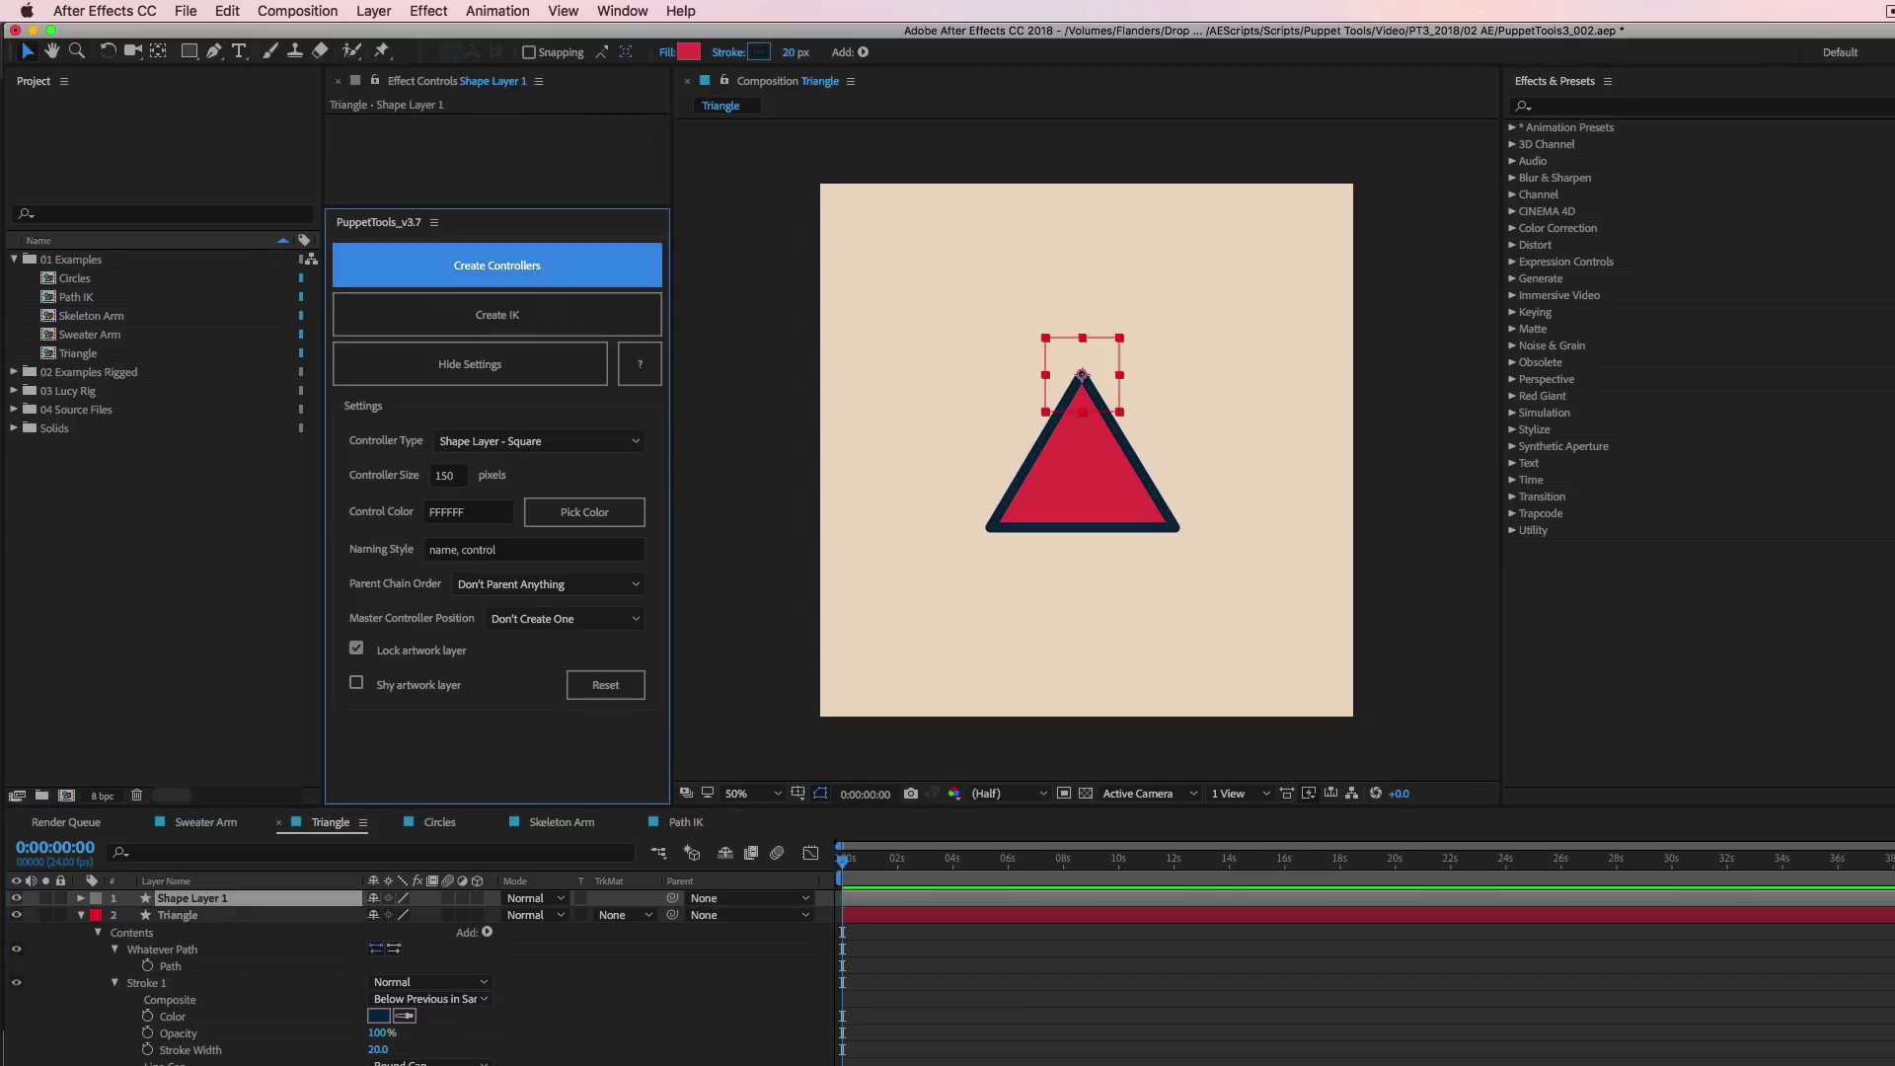
mouse_move(1082, 373)
left_mouse_down()
mouse_move(1318, 350)
mouse_move(1082, 373)
left_mouse_up()
left_click_drag(1175, 527, 1210, 523)
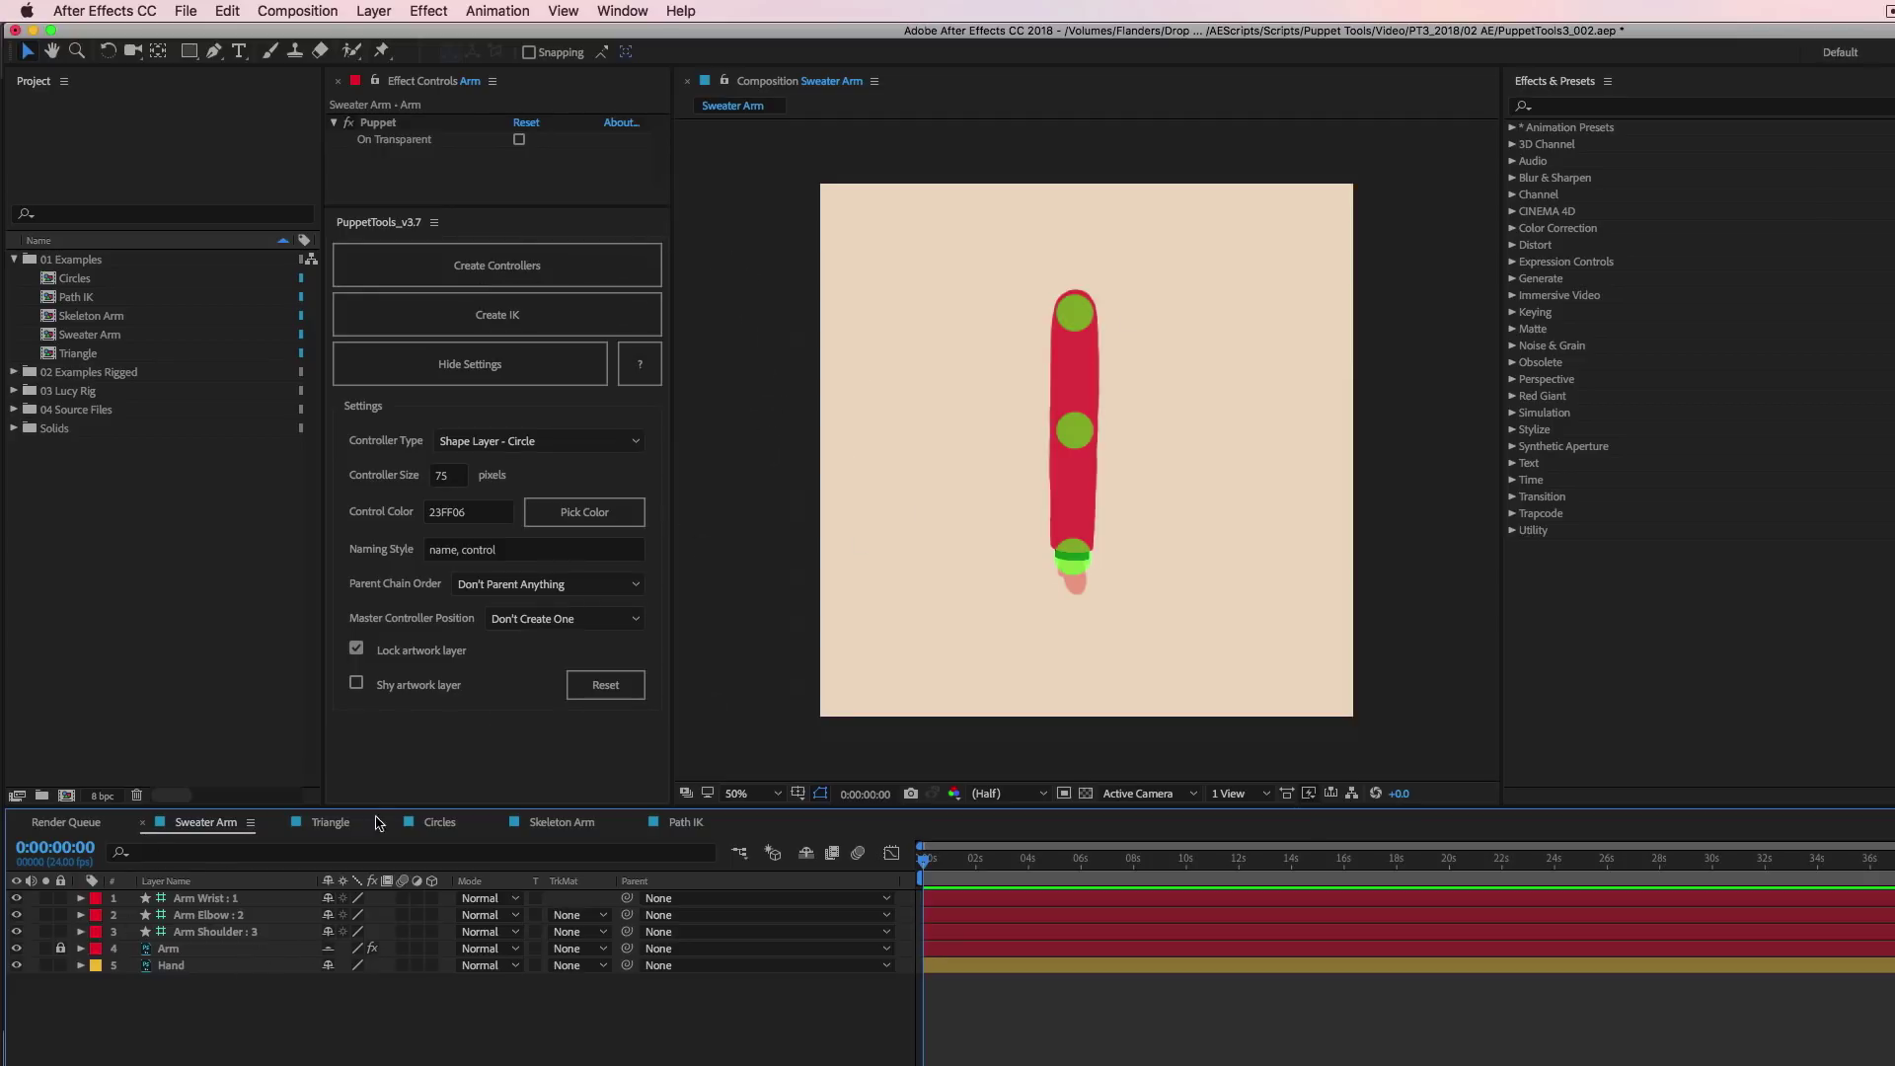
Unlock the Arm layer, select its Puppet effect and add a new puppet pin between the shoulder and elbow.
left_click(398, 125)
left_click(60, 948)
left_click(163, 950)
left_click(407, 126)
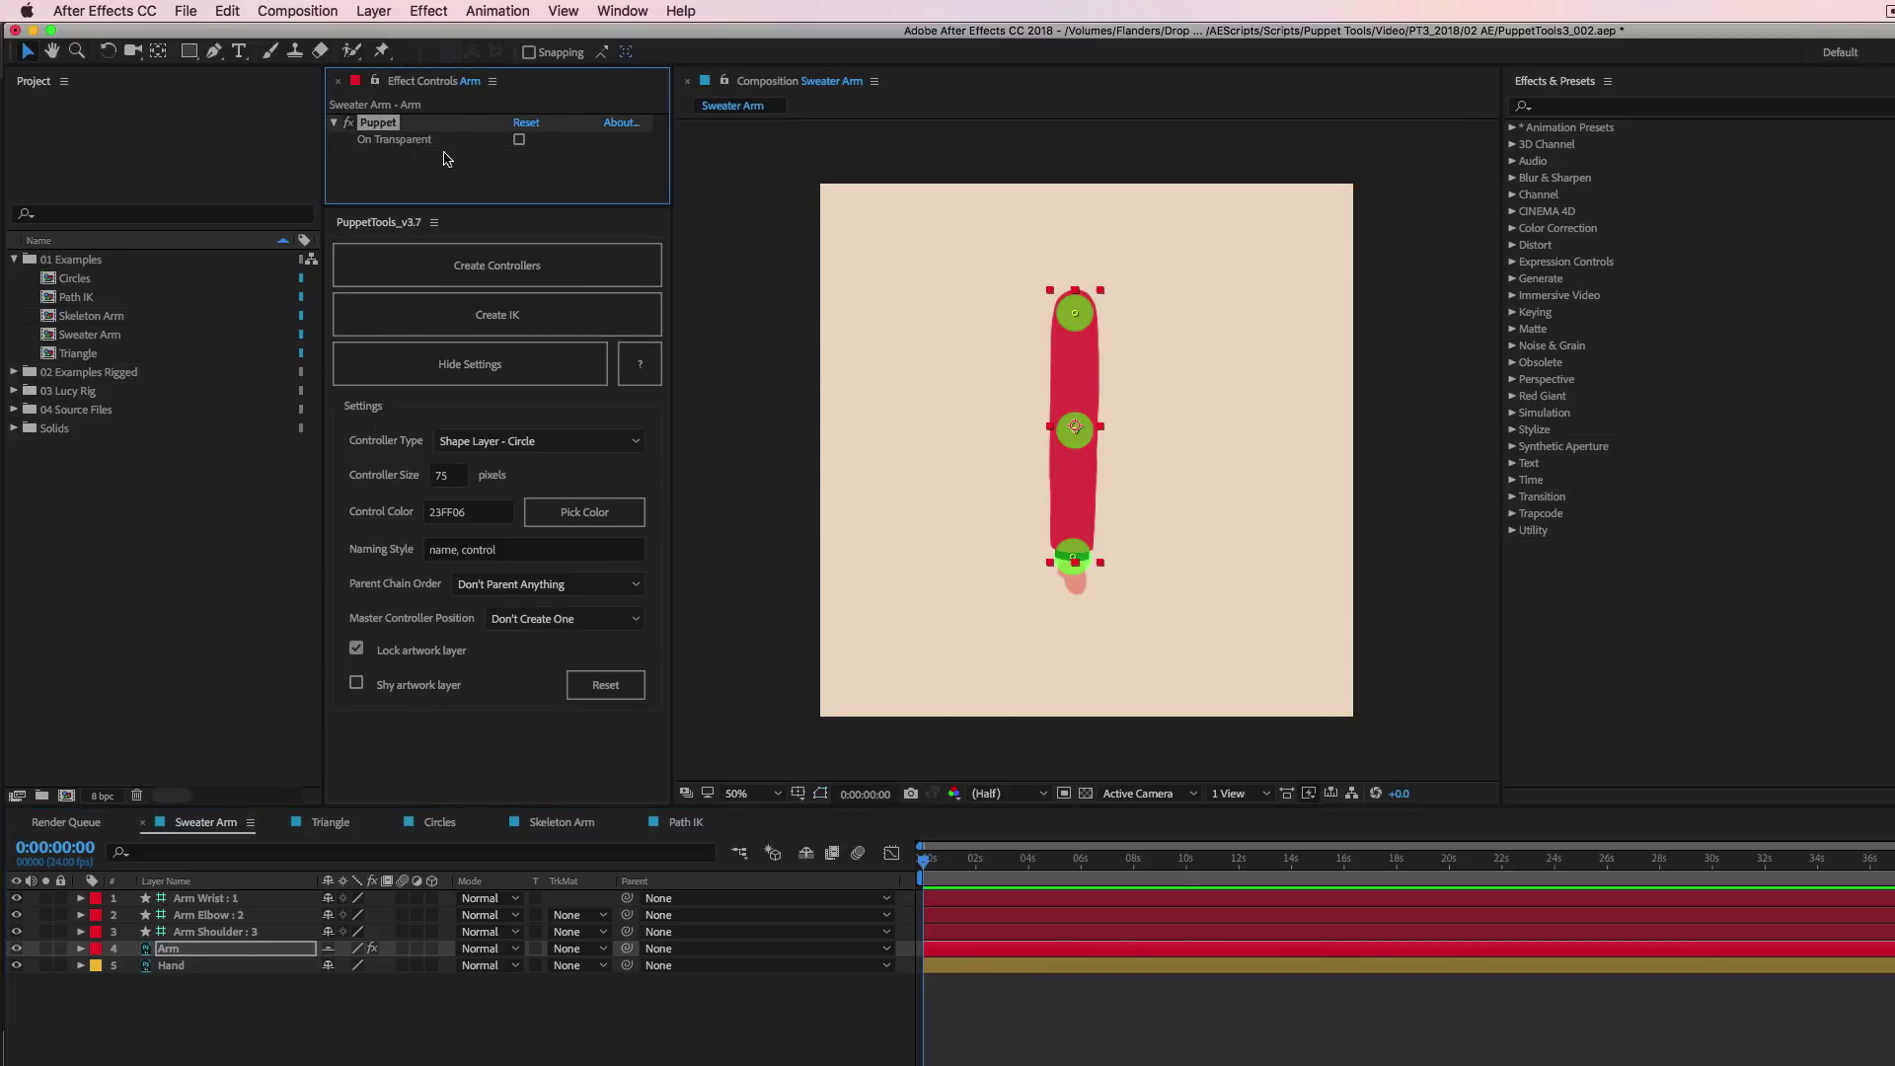
left_click(382, 51)
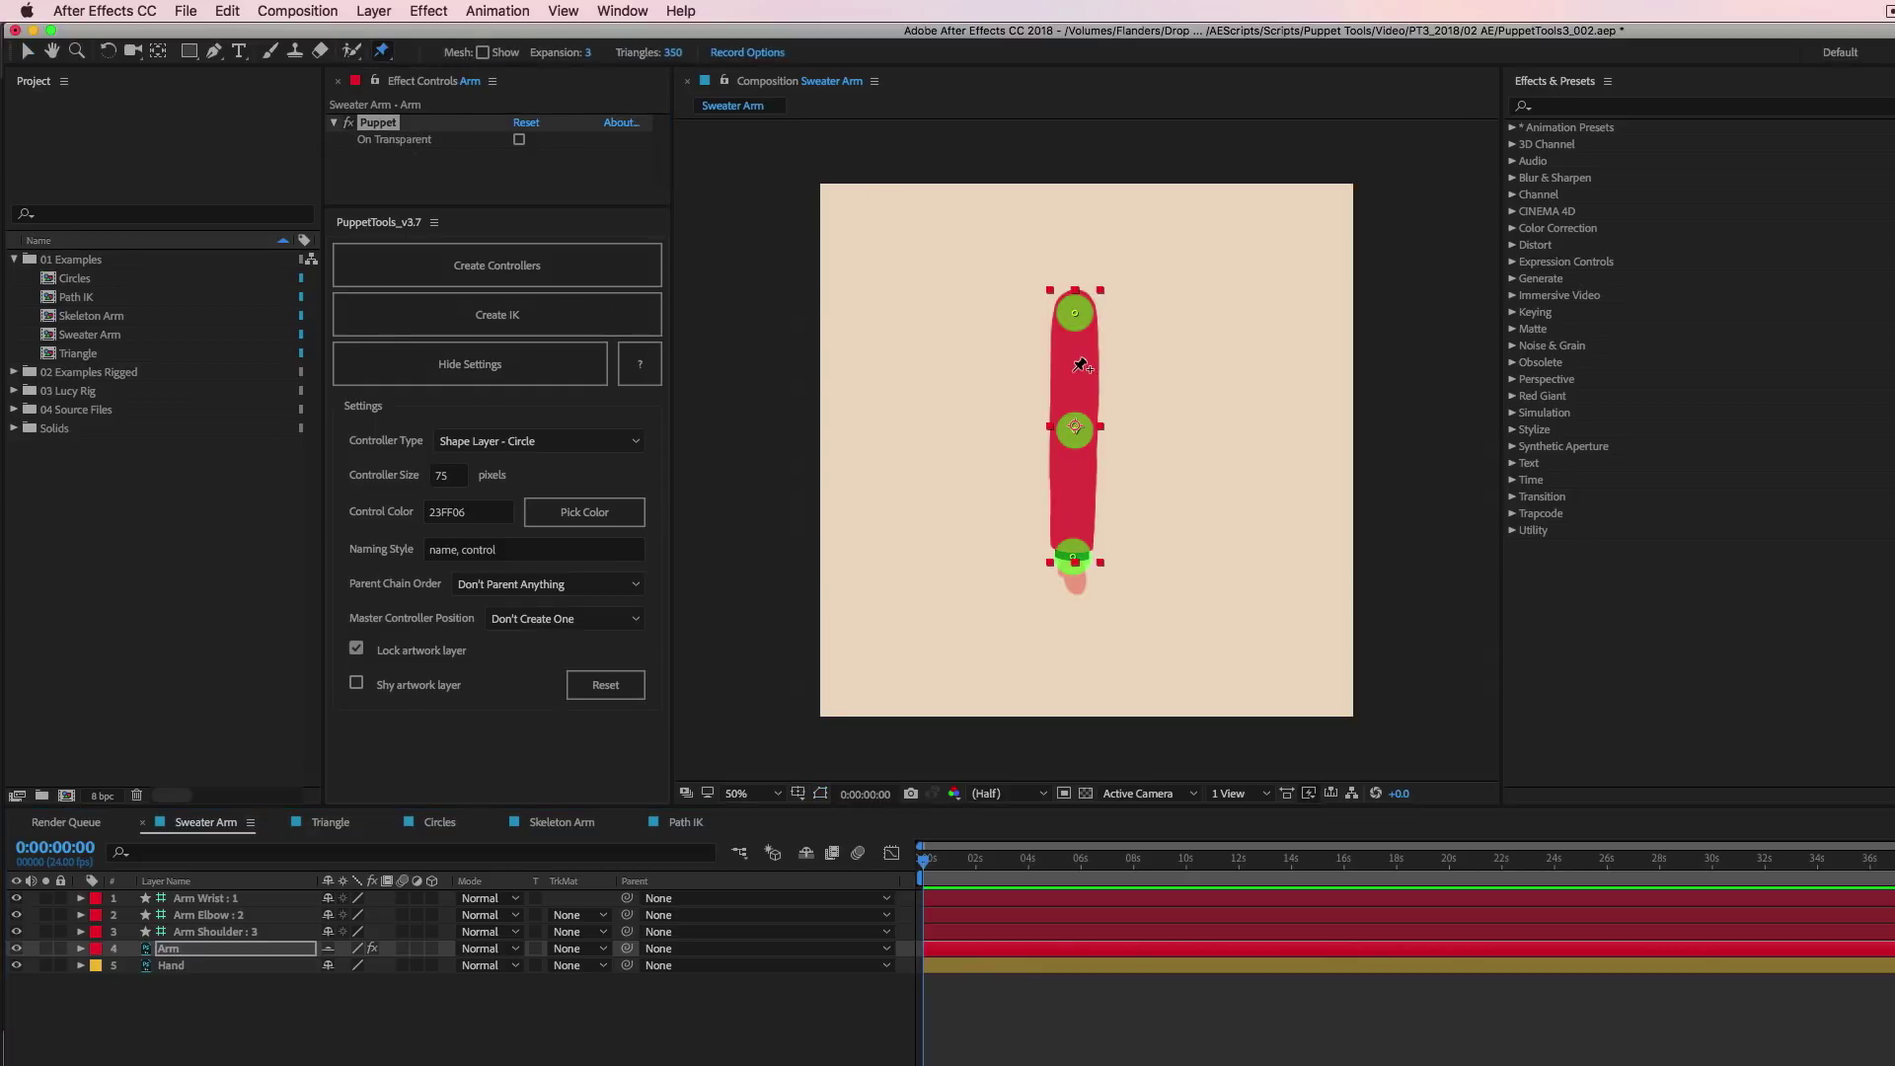
left_click(1083, 366)
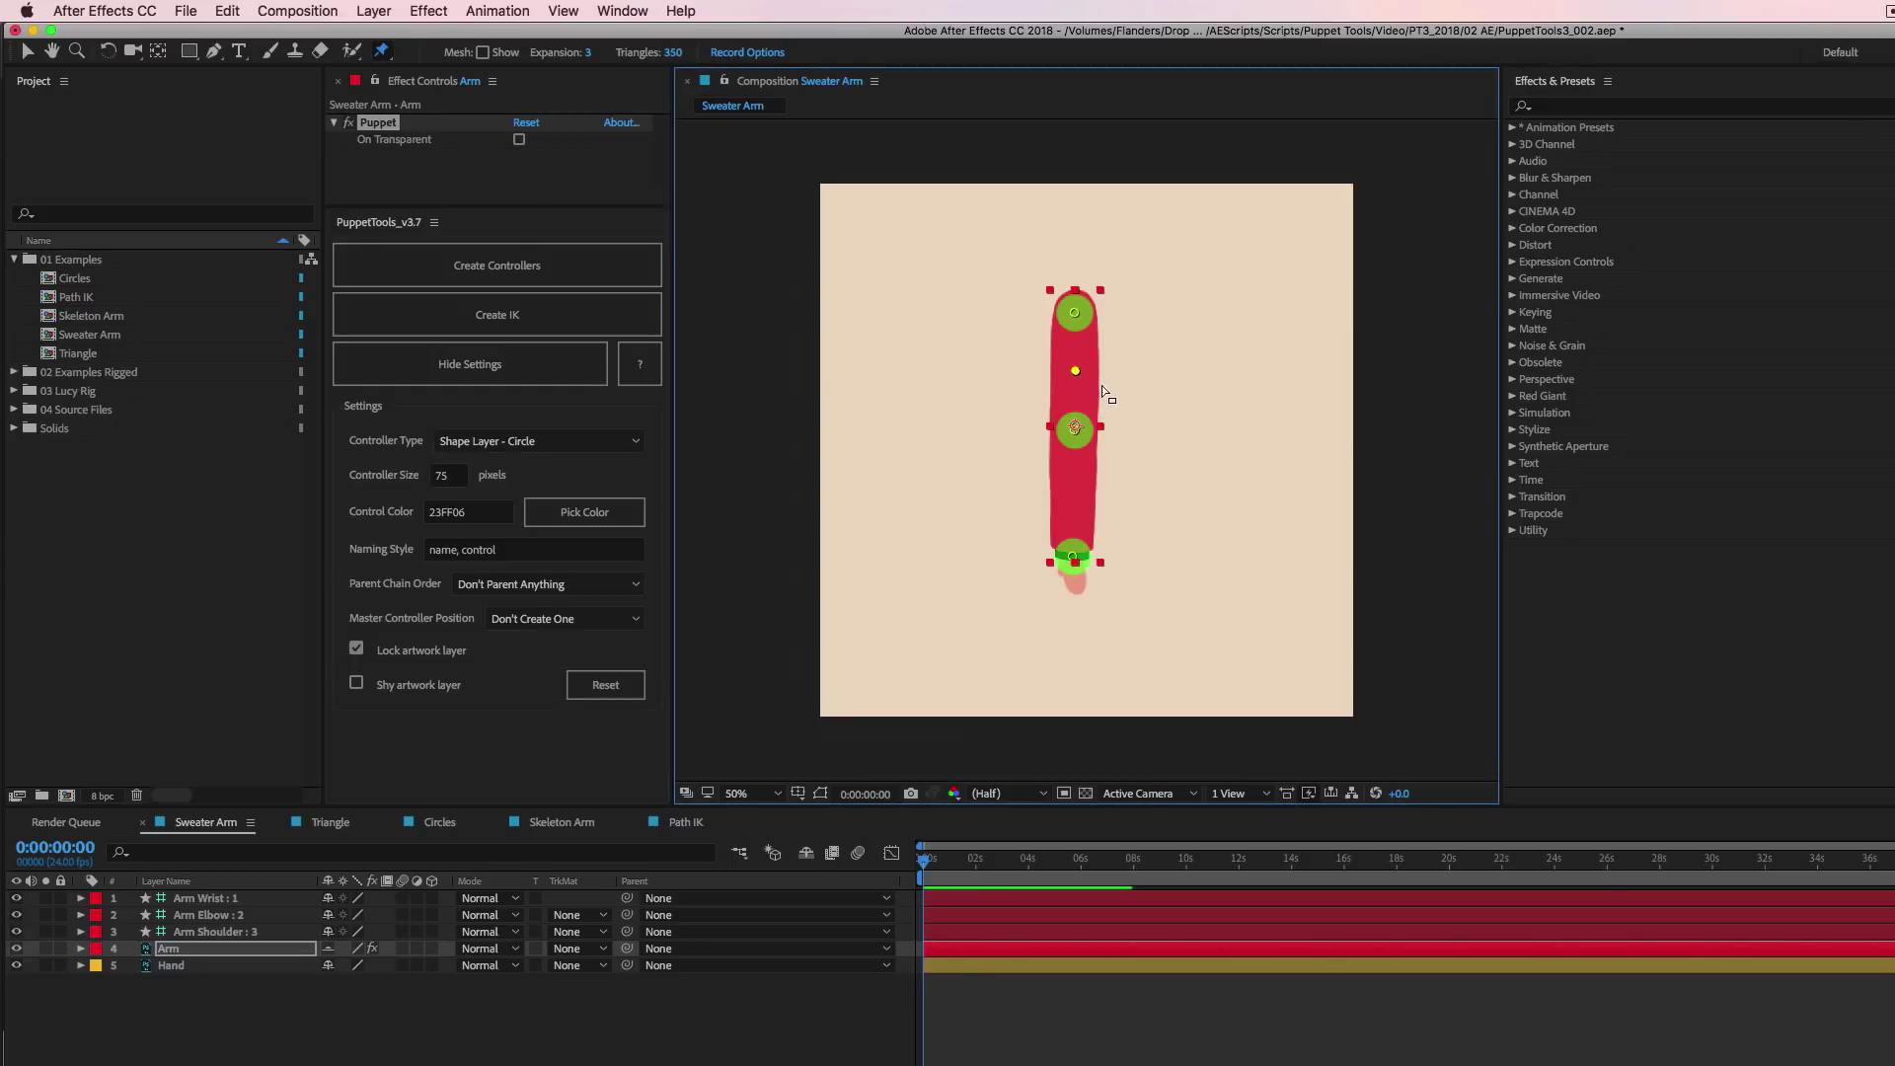
mouse_move(1083, 367)
left_mouse_down()
mouse_move(1167, 379)
mouse_move(1076, 370)
left_mouse_up()
Try creating controllers with the whole Arm layer selected.
left_click(168, 951)
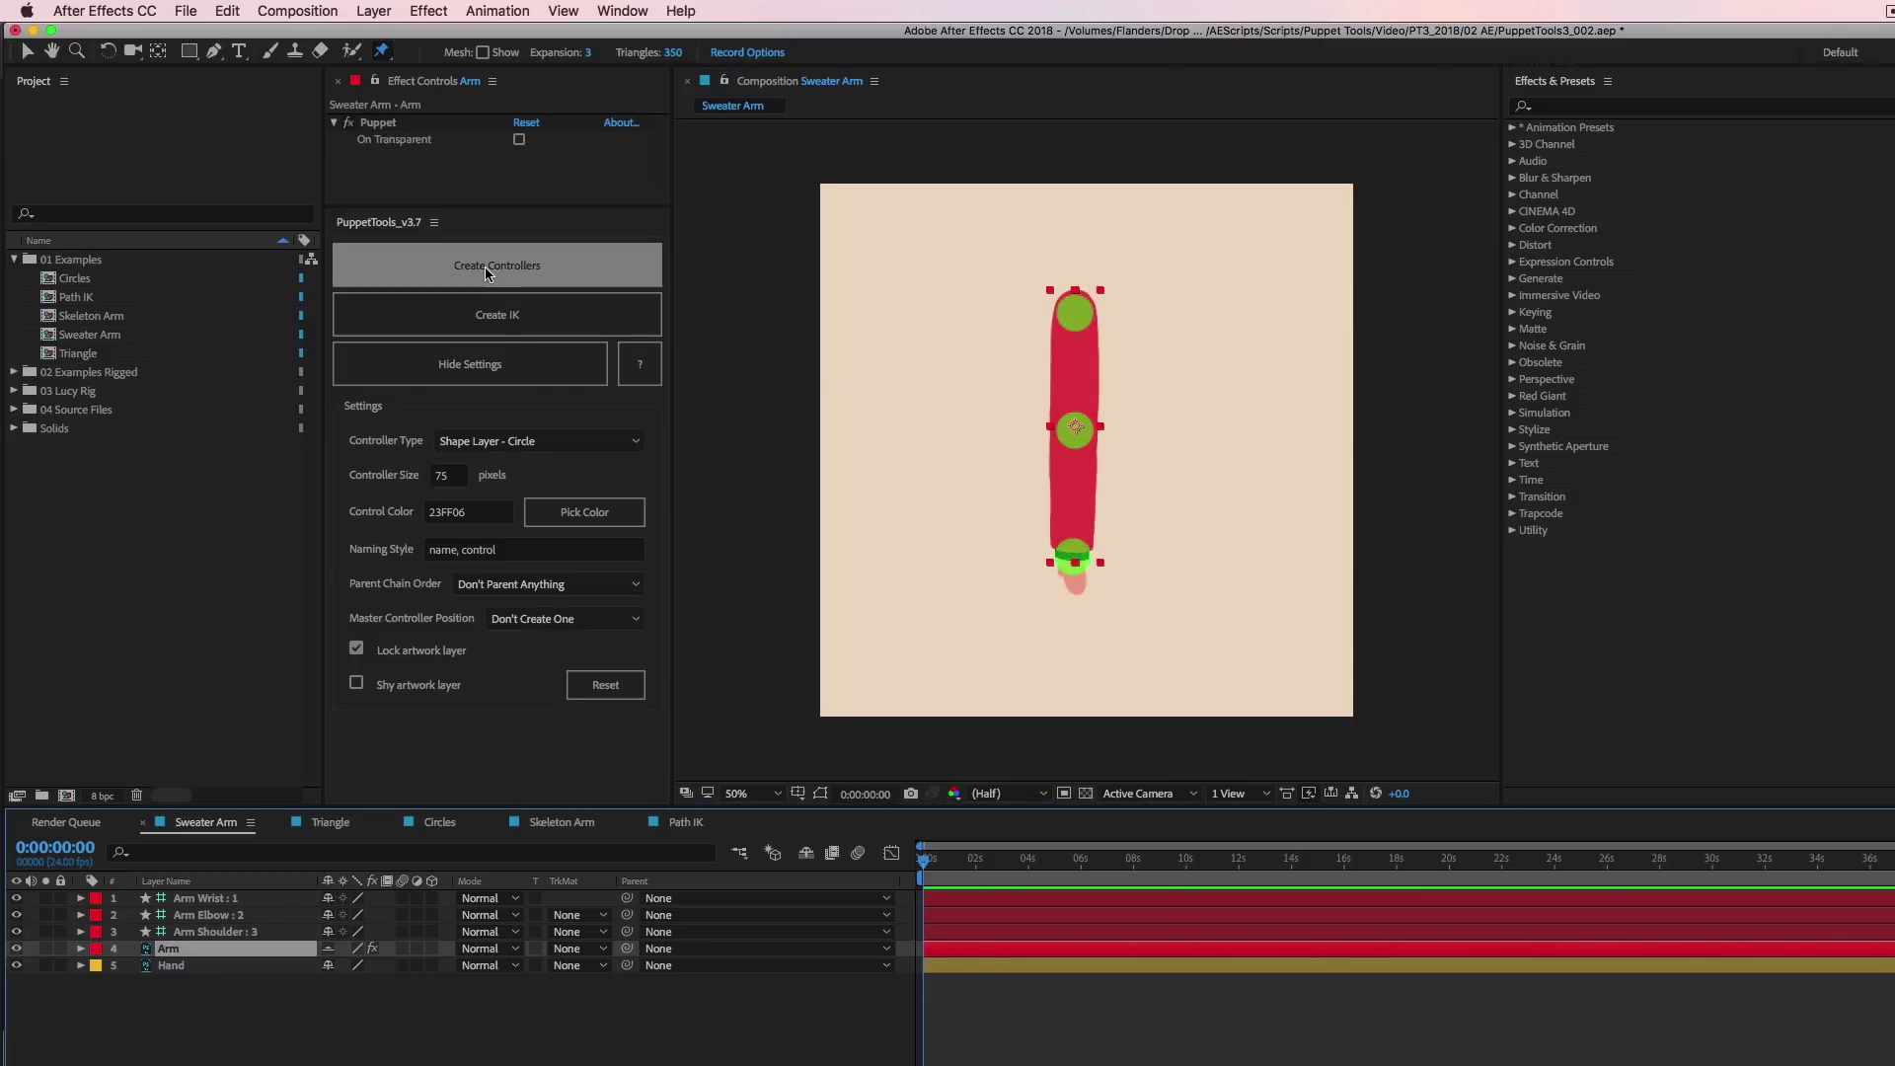
left_click(520, 268)
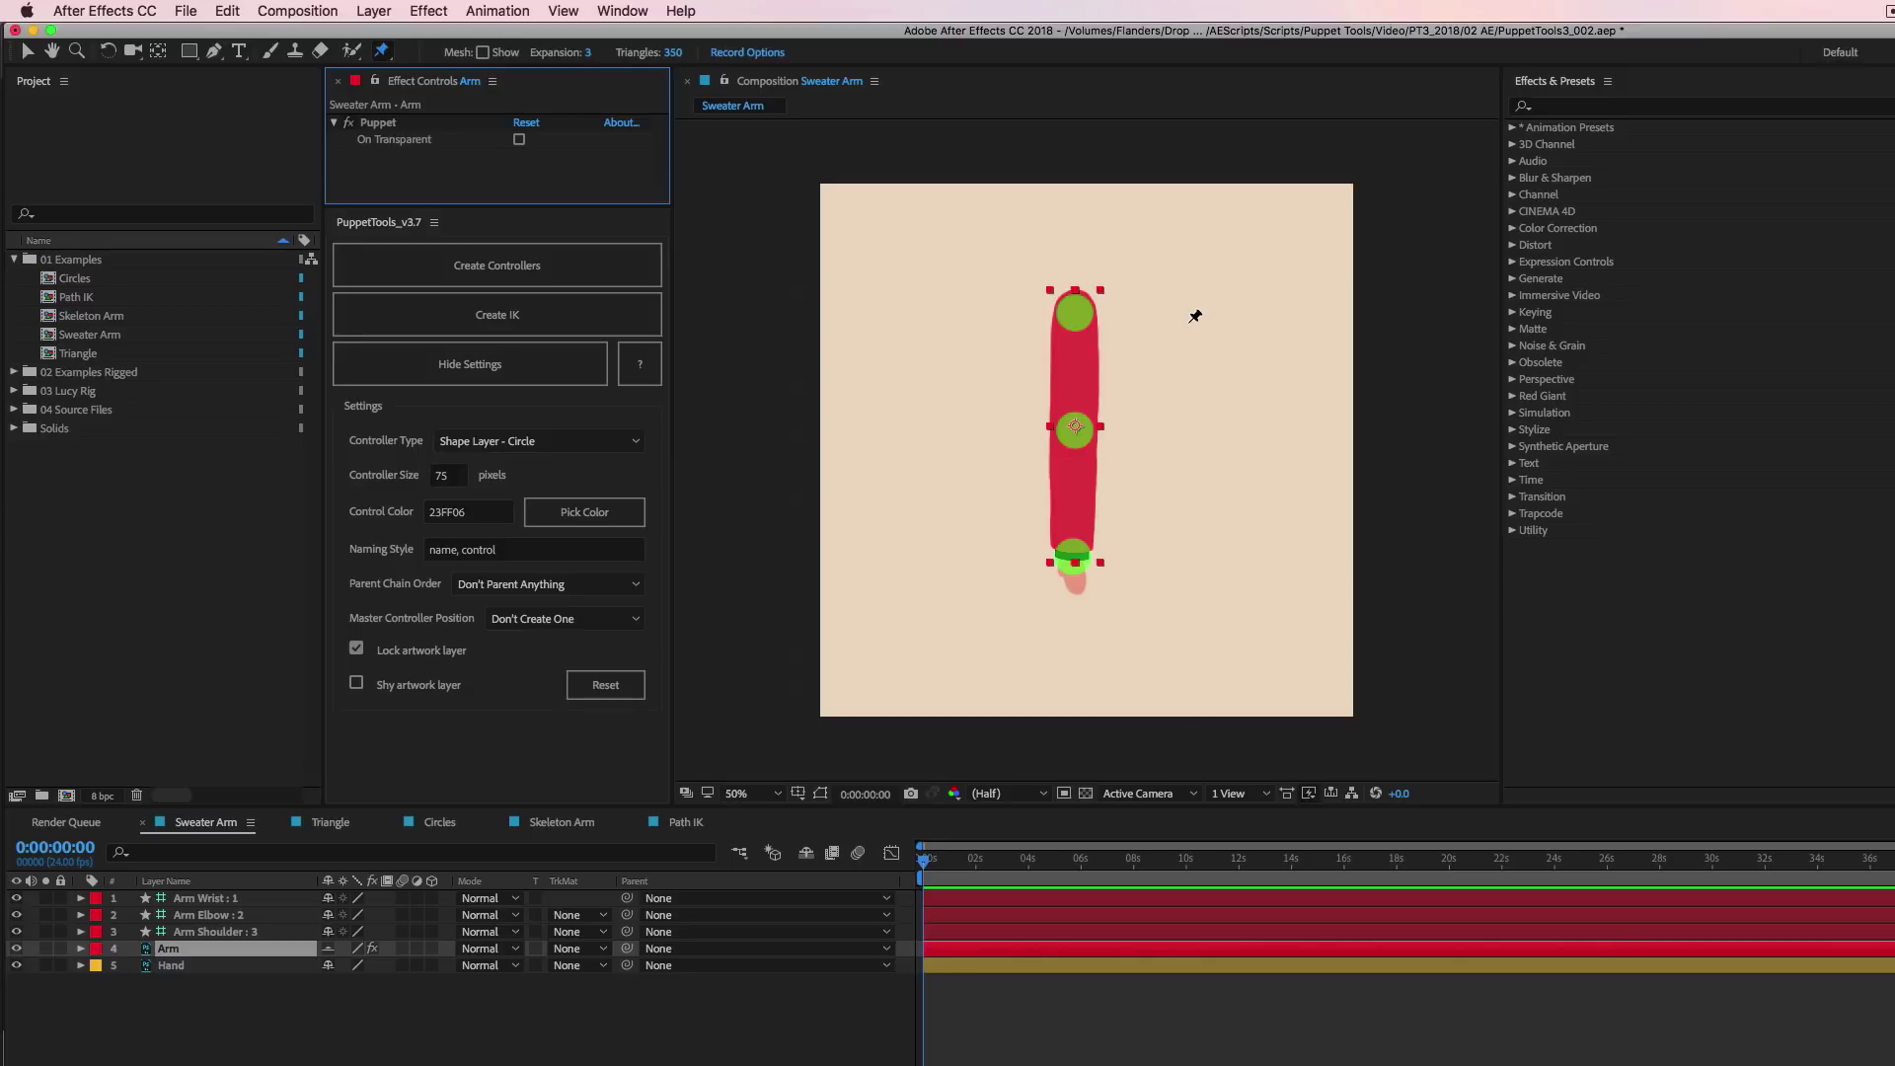
Create a controller for only the new pin between the shoulder and elbow, and return to the Selection tool.
left_click(170, 955)
left_click(385, 129)
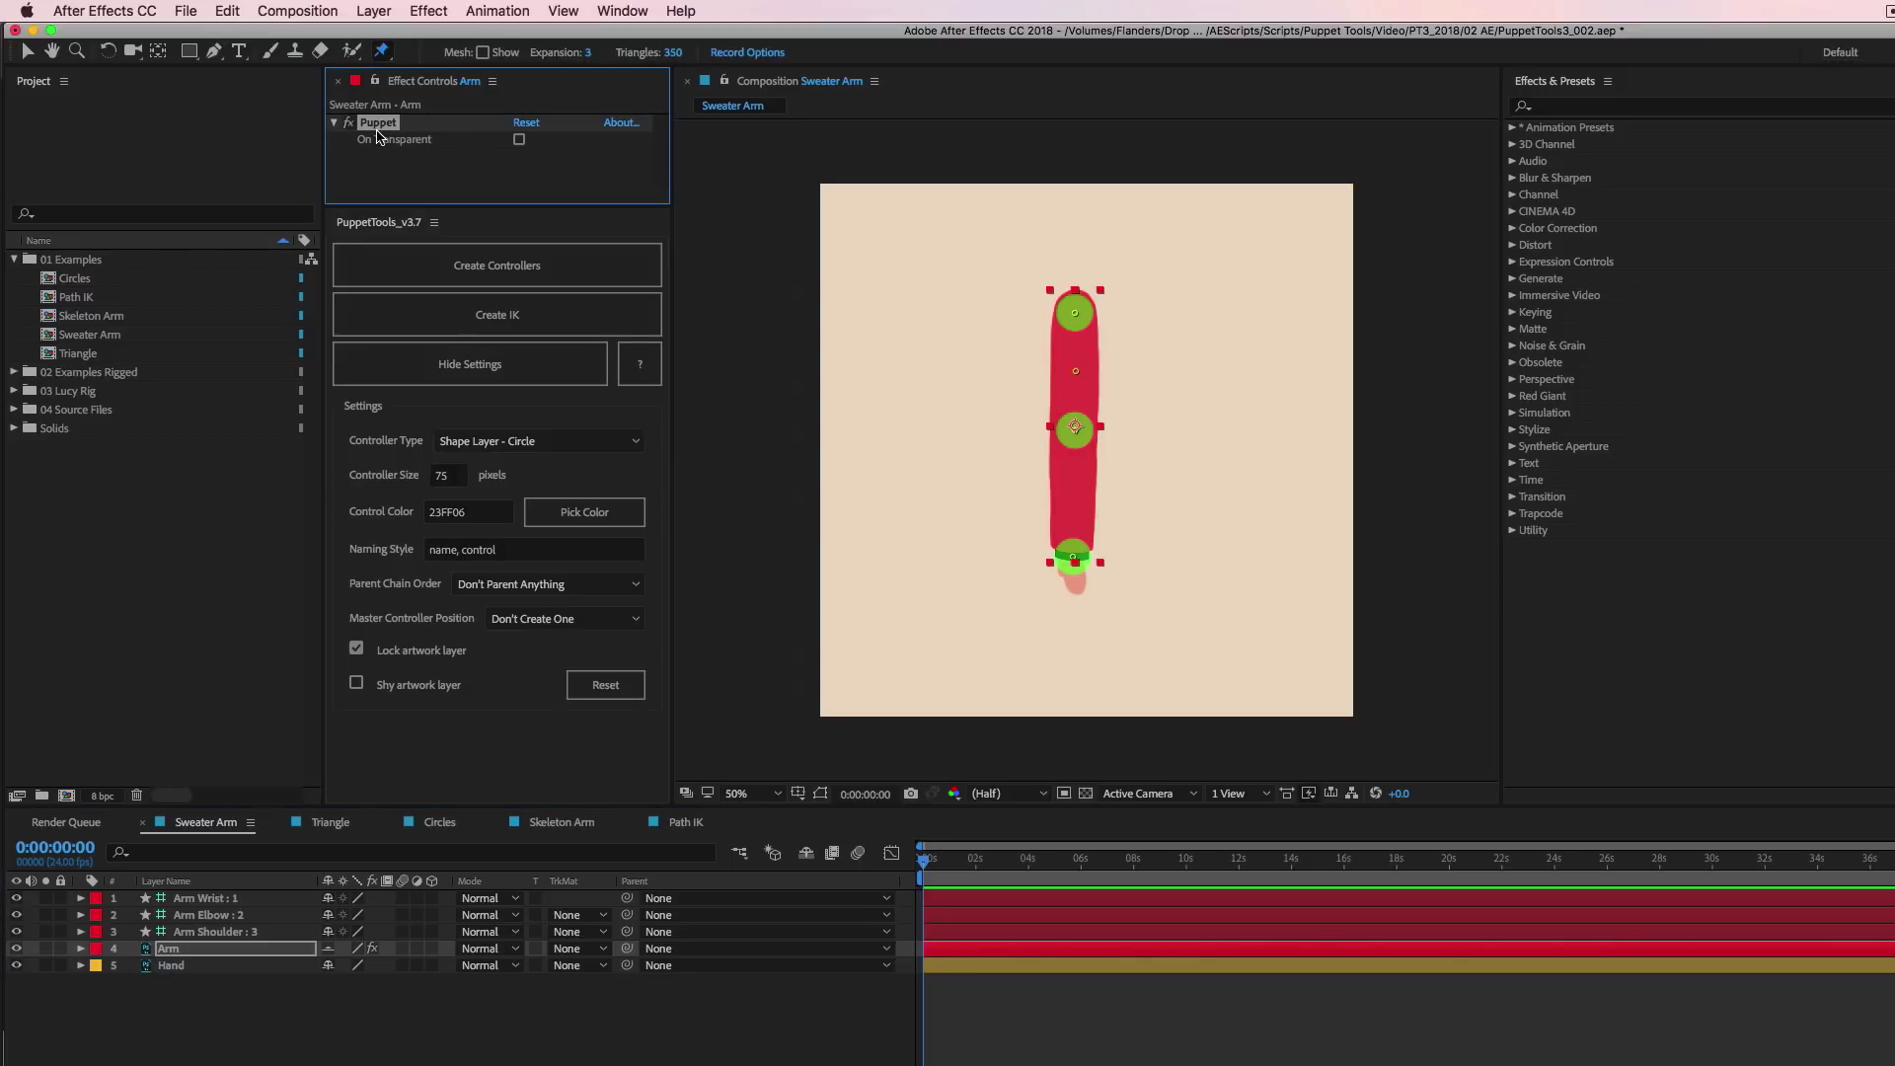
left_click(1076, 372)
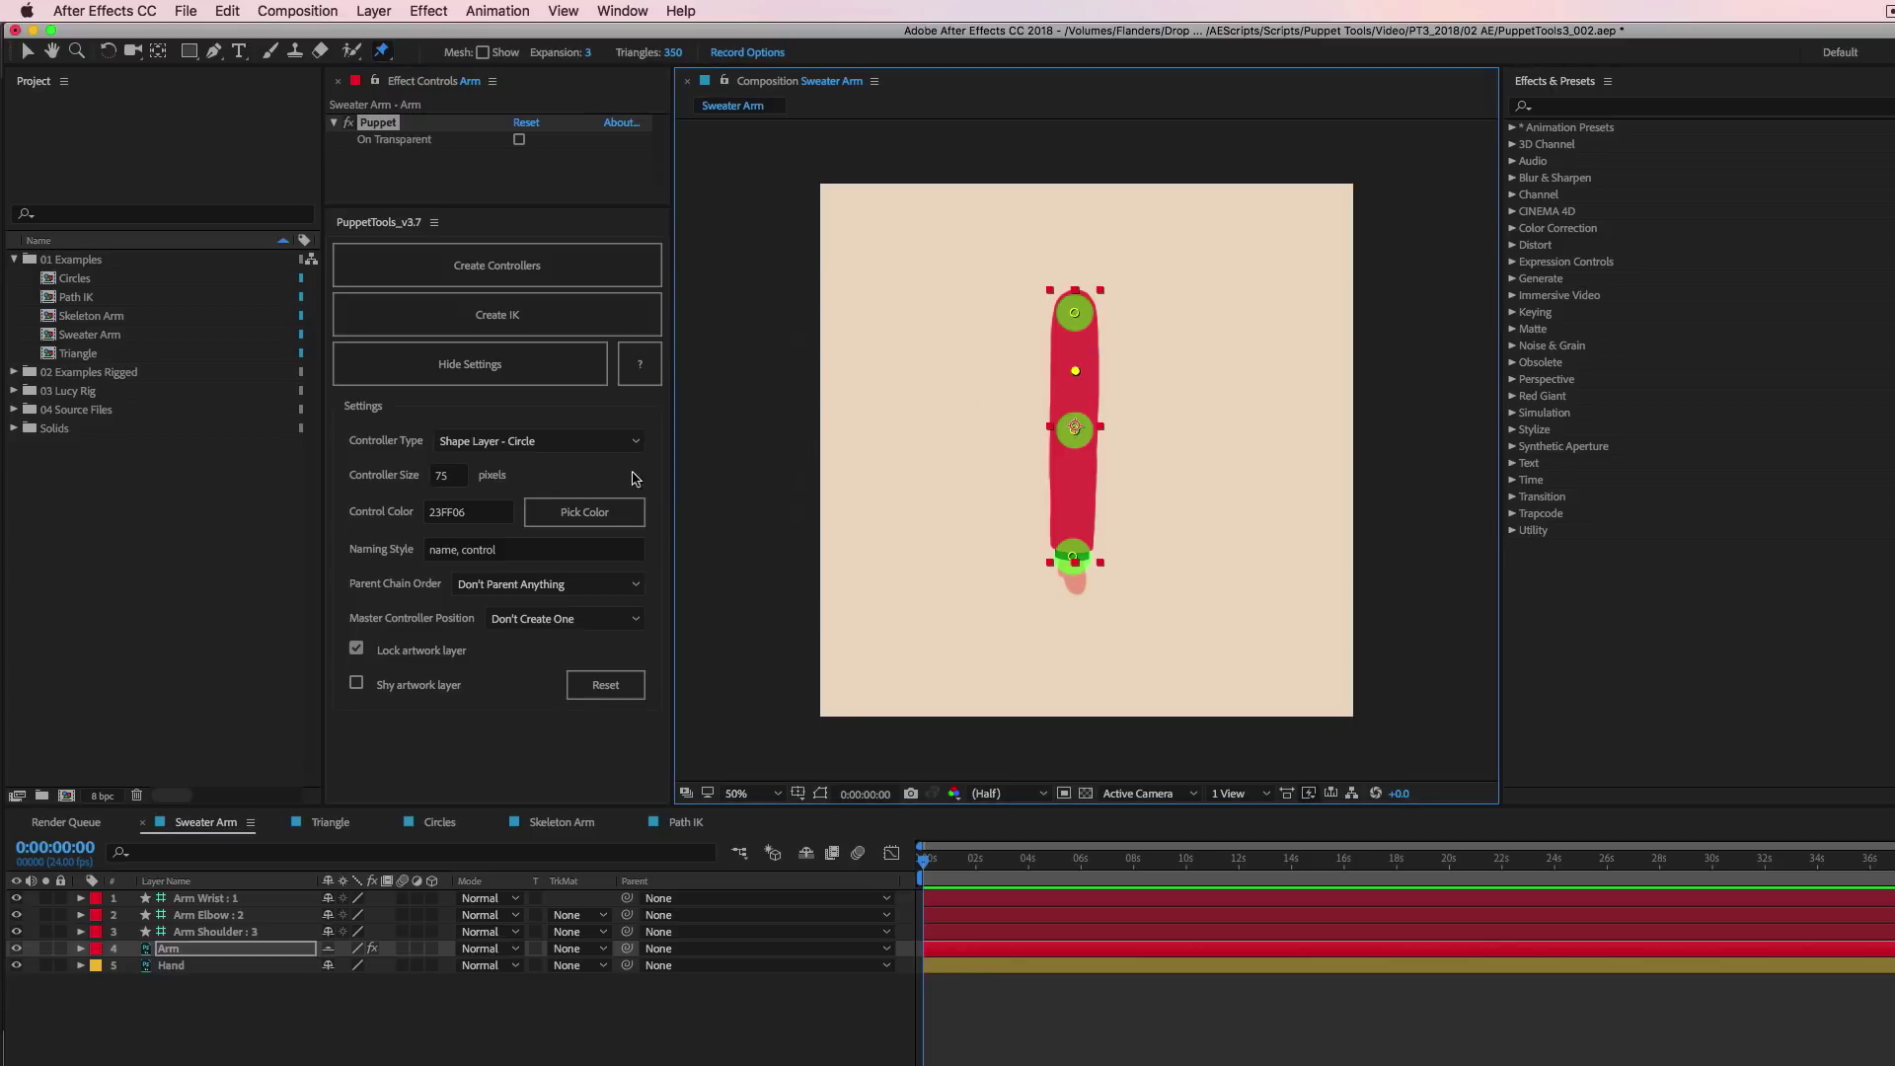
left_click(565, 263)
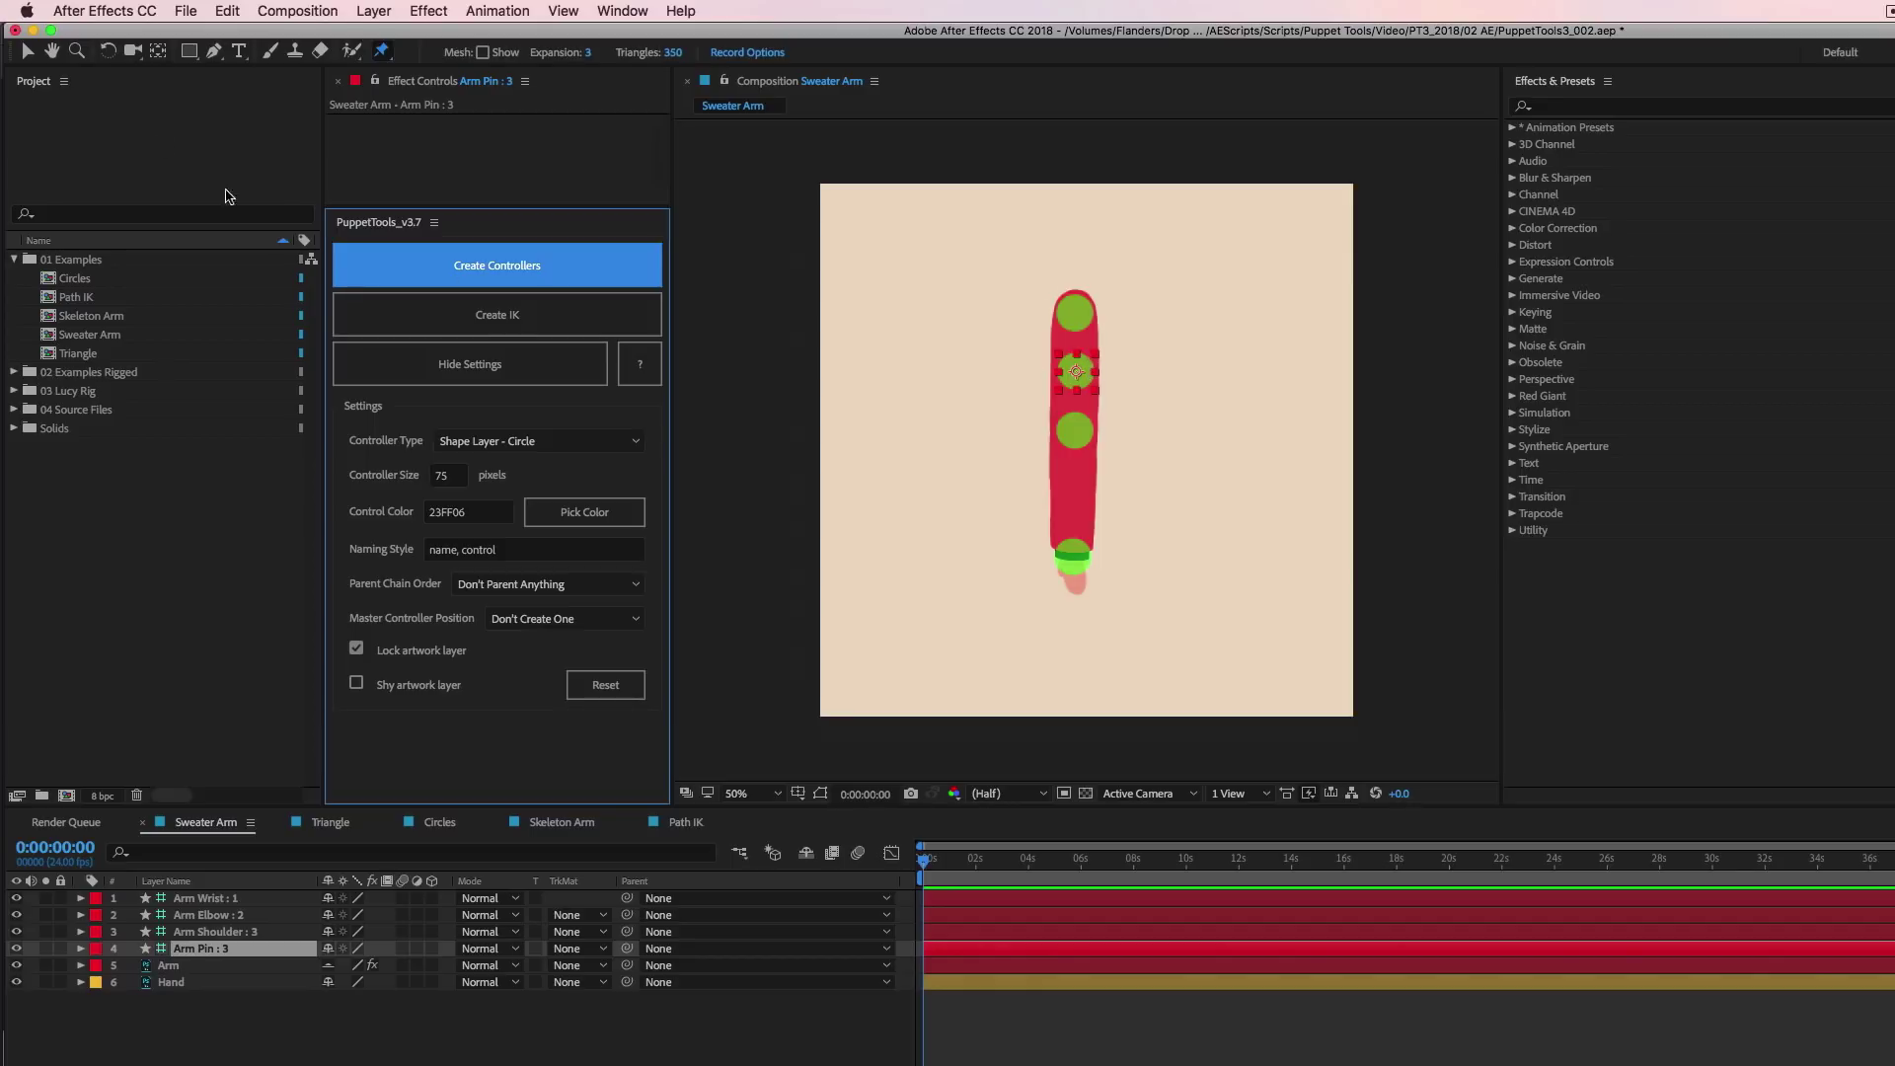
left_click(28, 50)
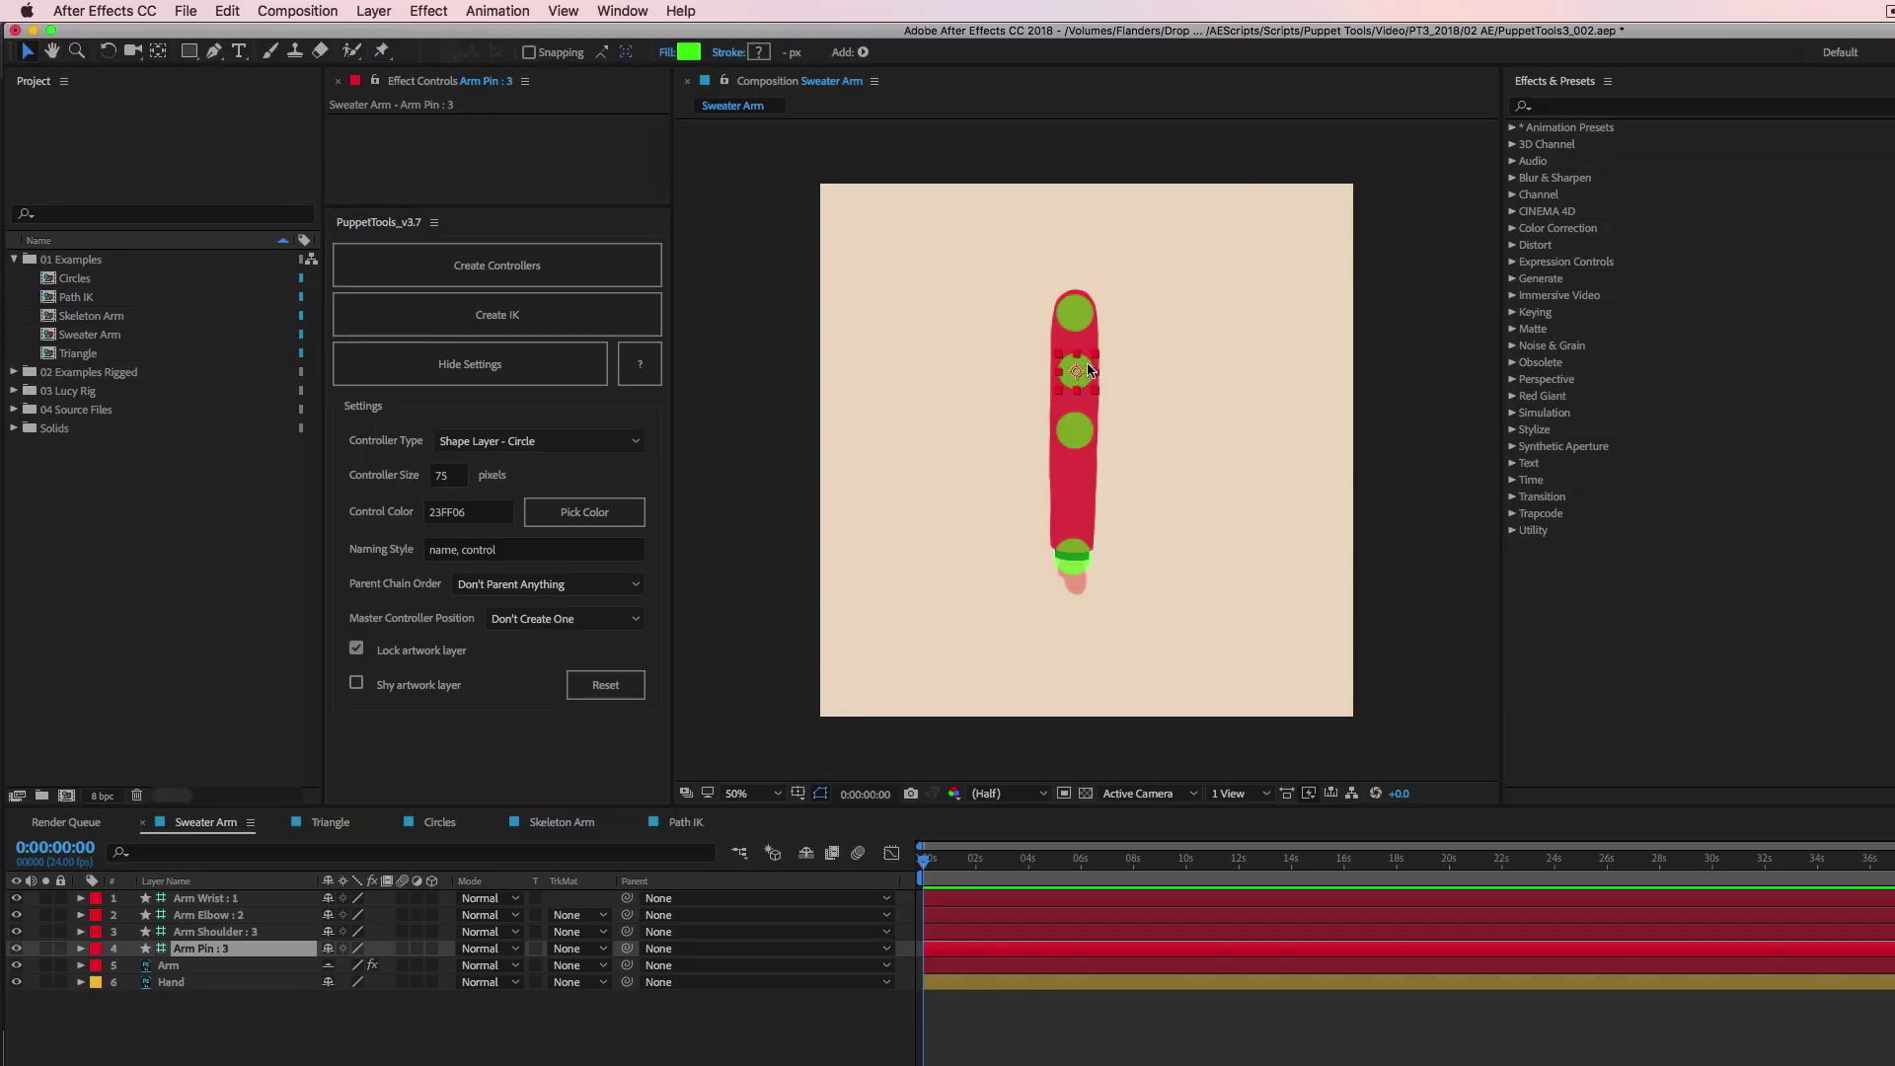
Remove the controller between shoulder and elbow, then create controllers for both that pin and a new puppet pin between elbow and wrist.
key("Delete")
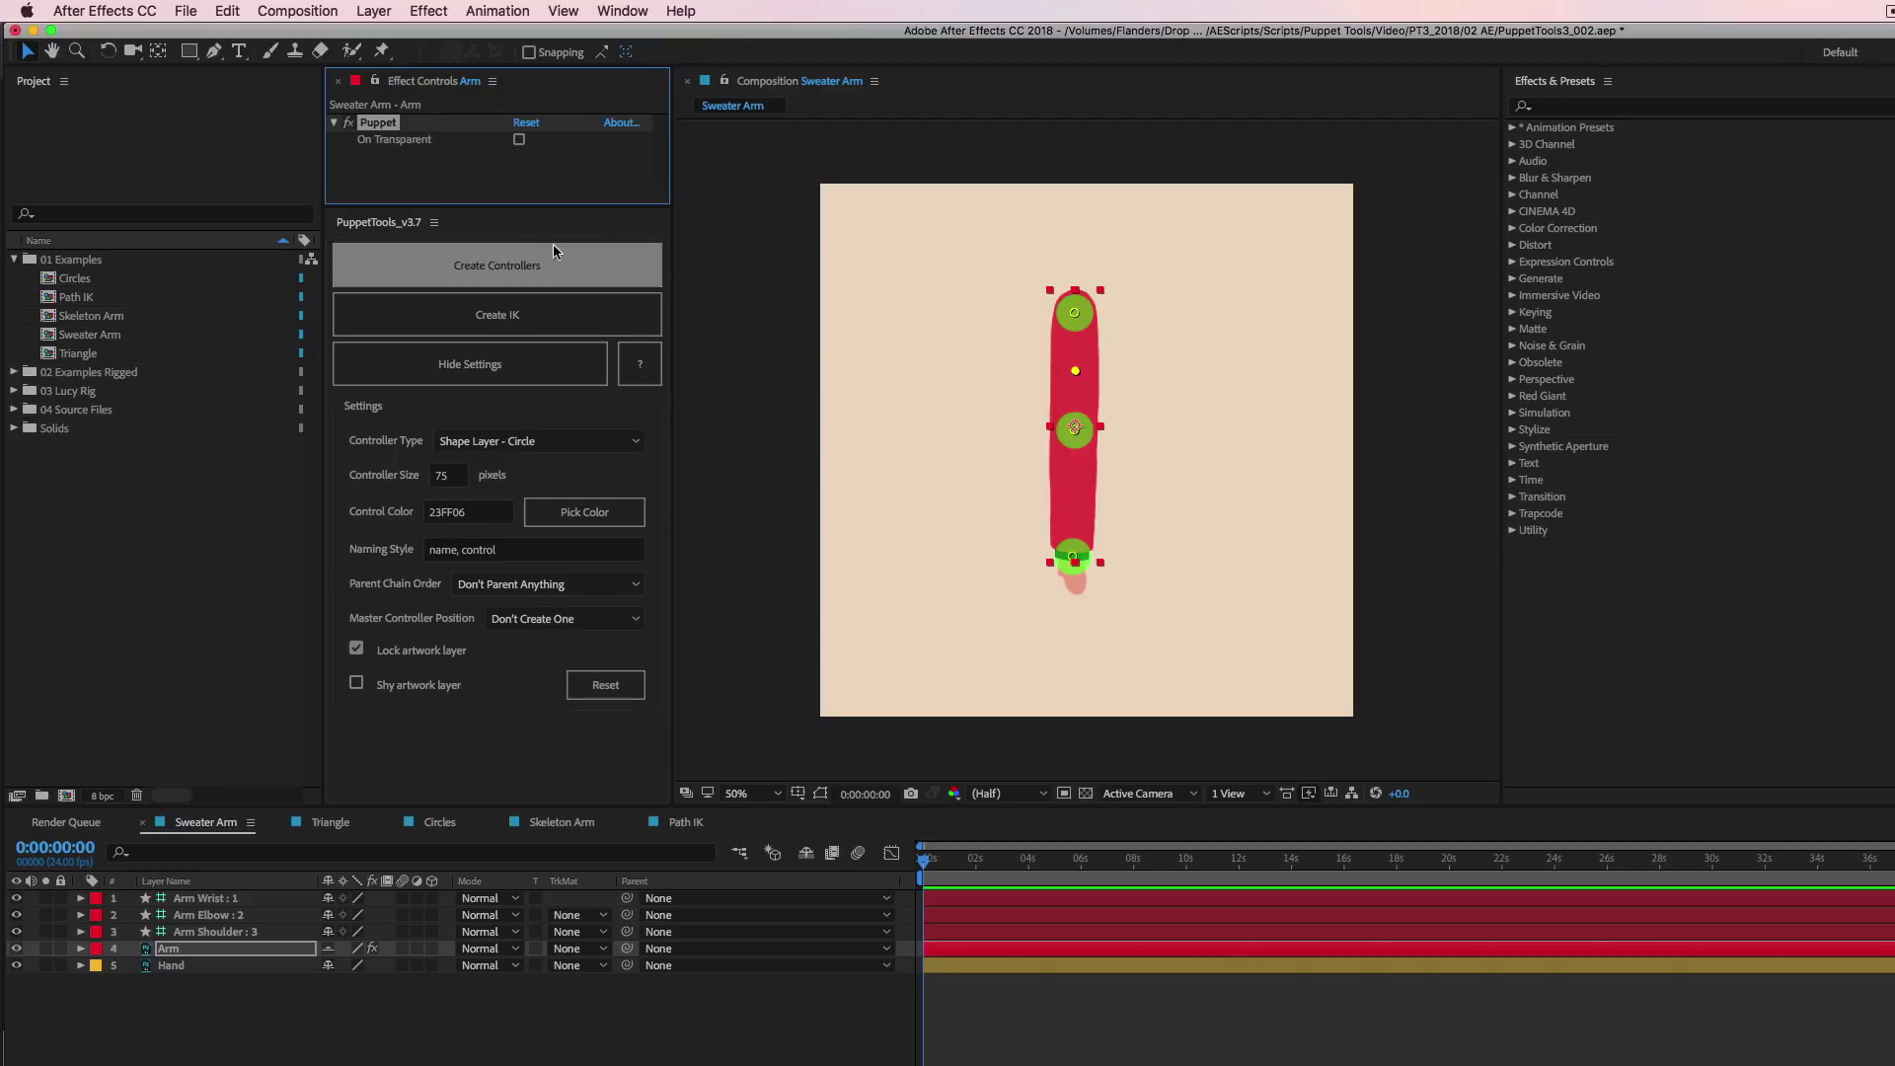
left_click(382, 51)
left_click(1075, 495)
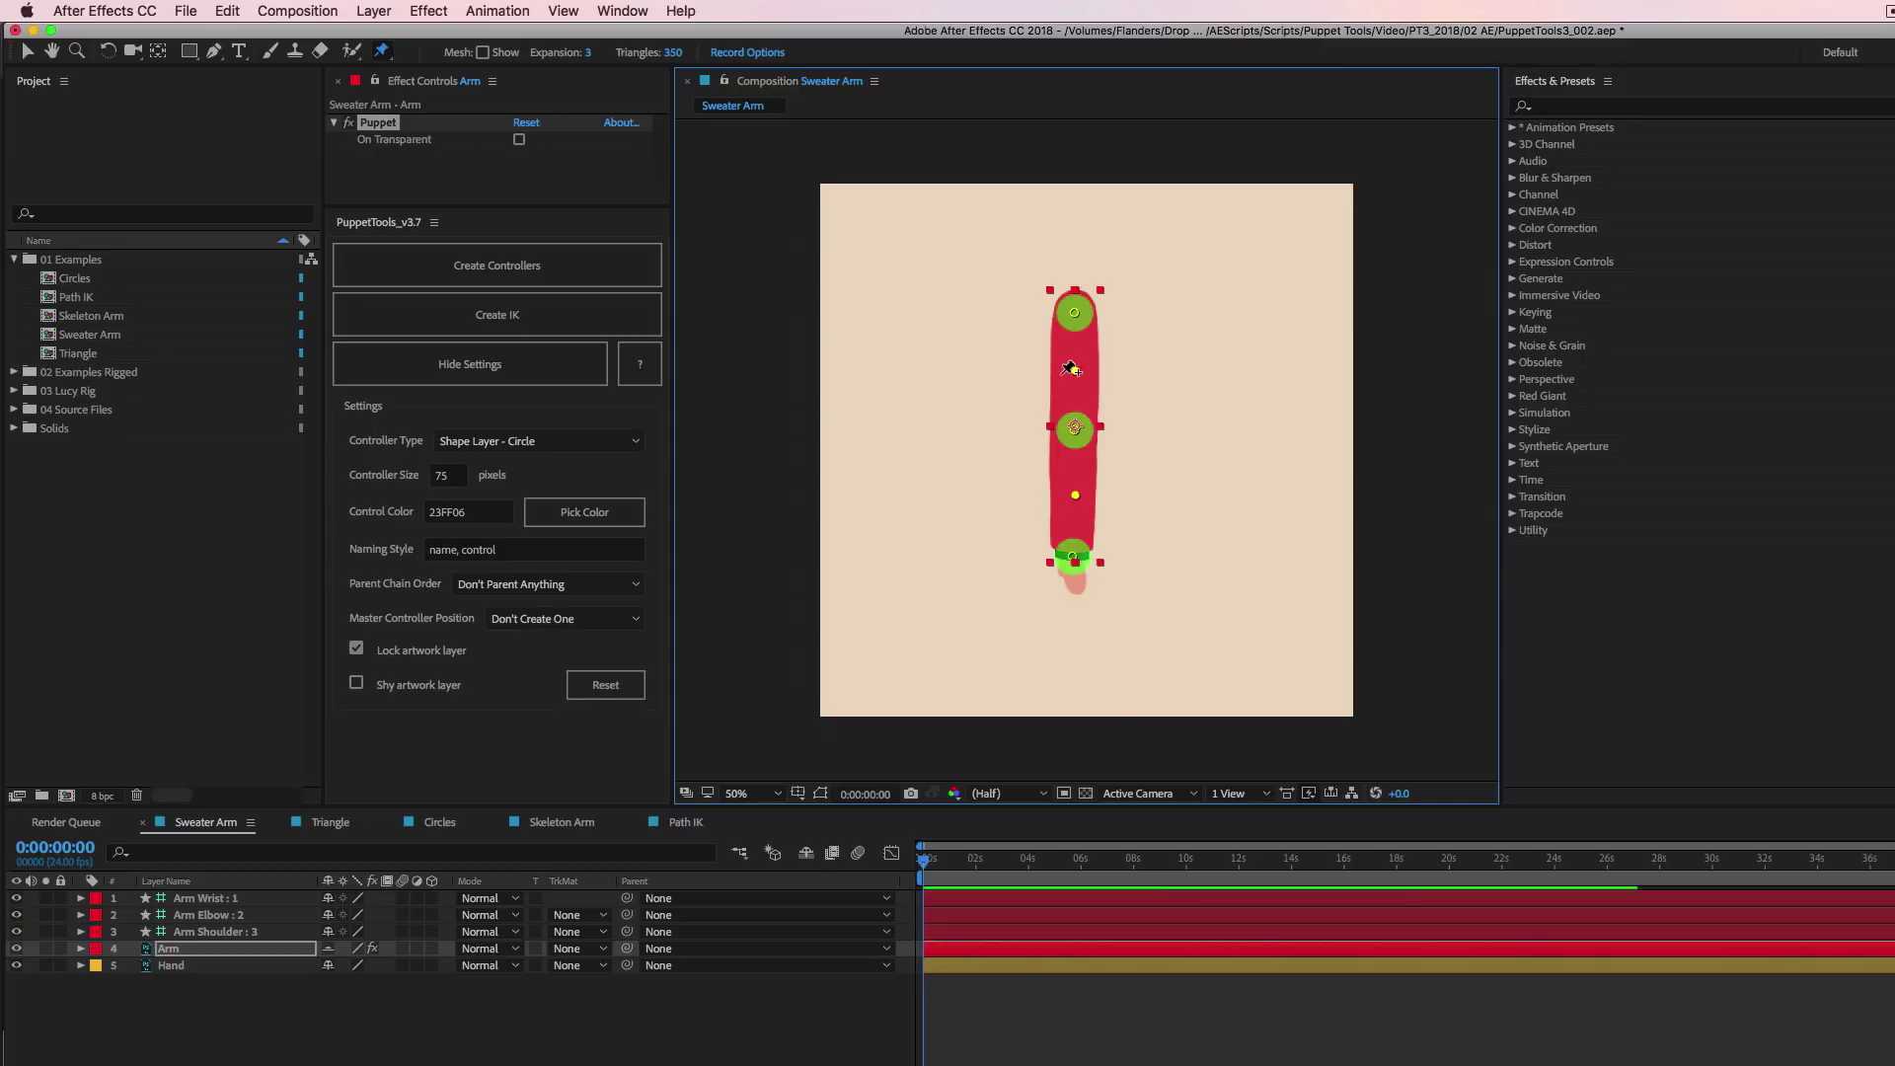
left_click(520, 264)
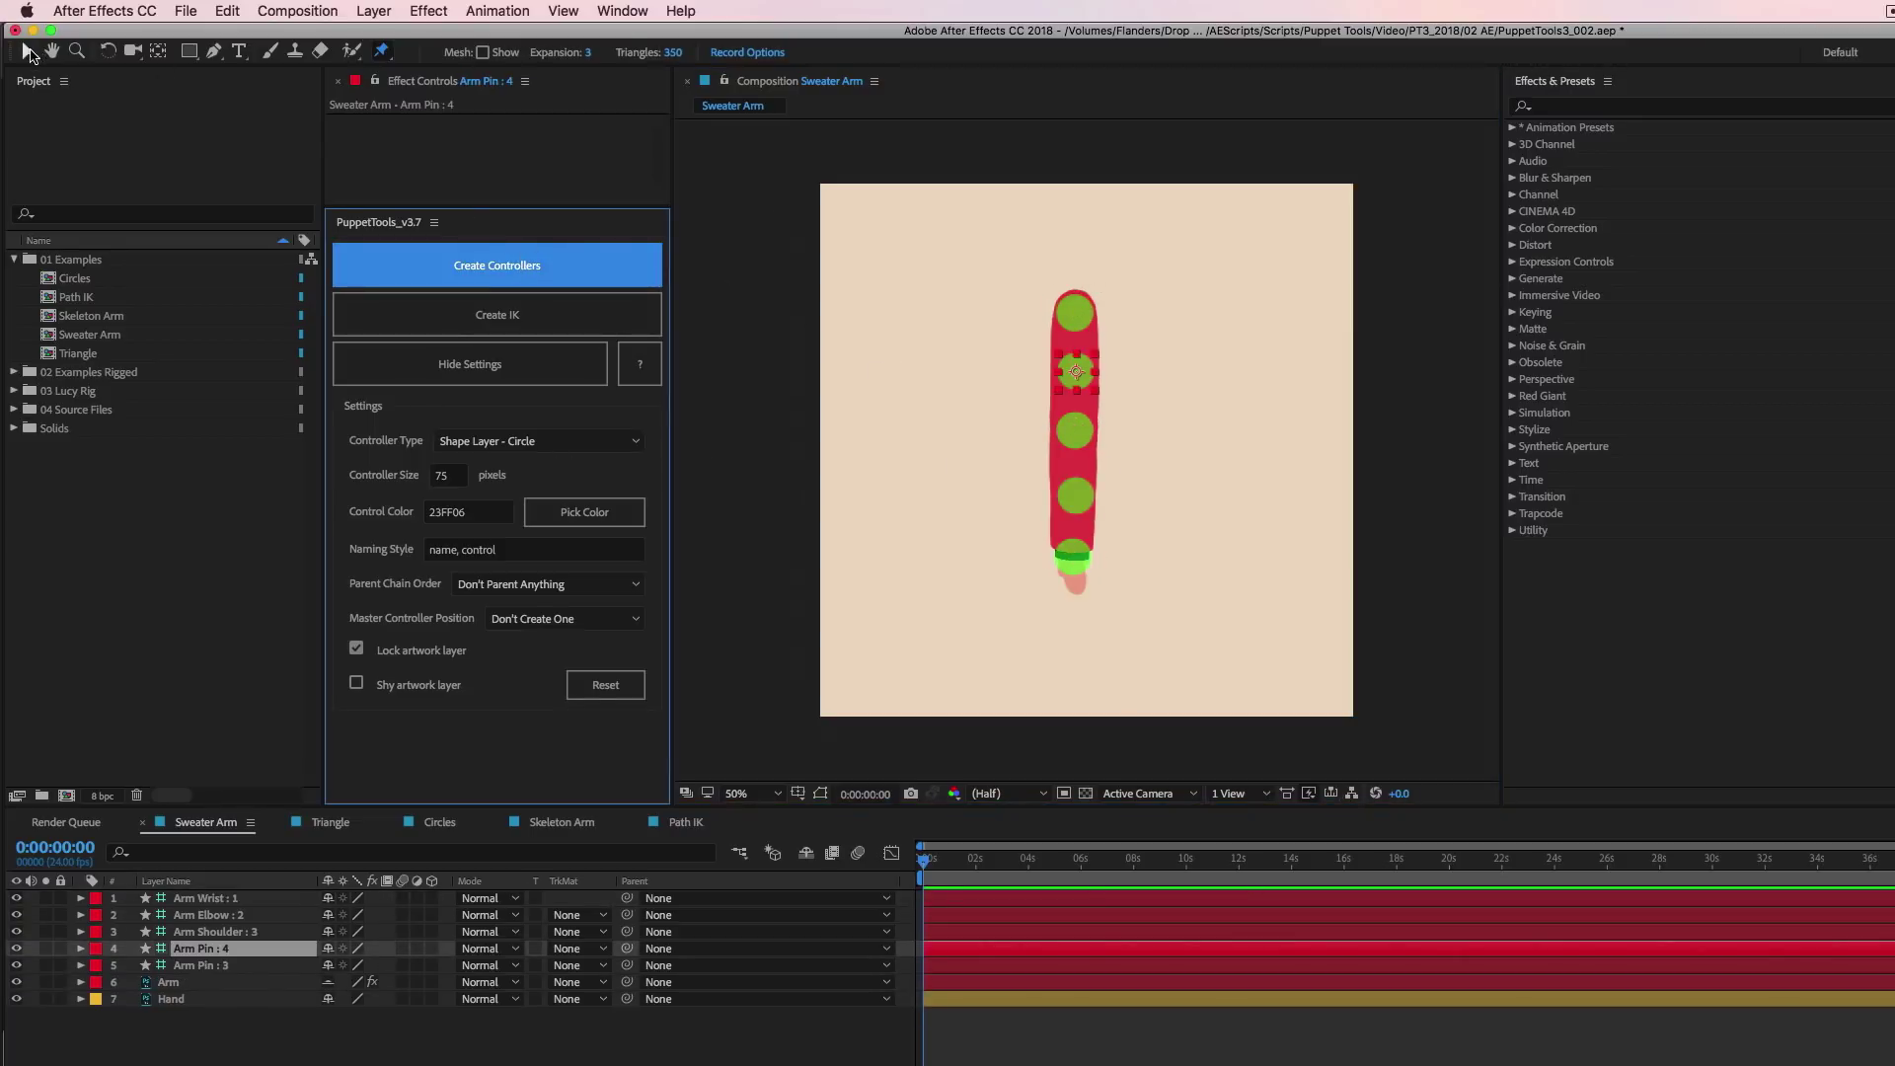
Test the two new pin controllers by moving each one sideways with the Selection tool, undoing each move.
left_click(30, 54)
left_click_drag(1098, 375, 1145, 374)
key("super+z")
left_click_drag(1080, 494, 1026, 511)
key("super+z")
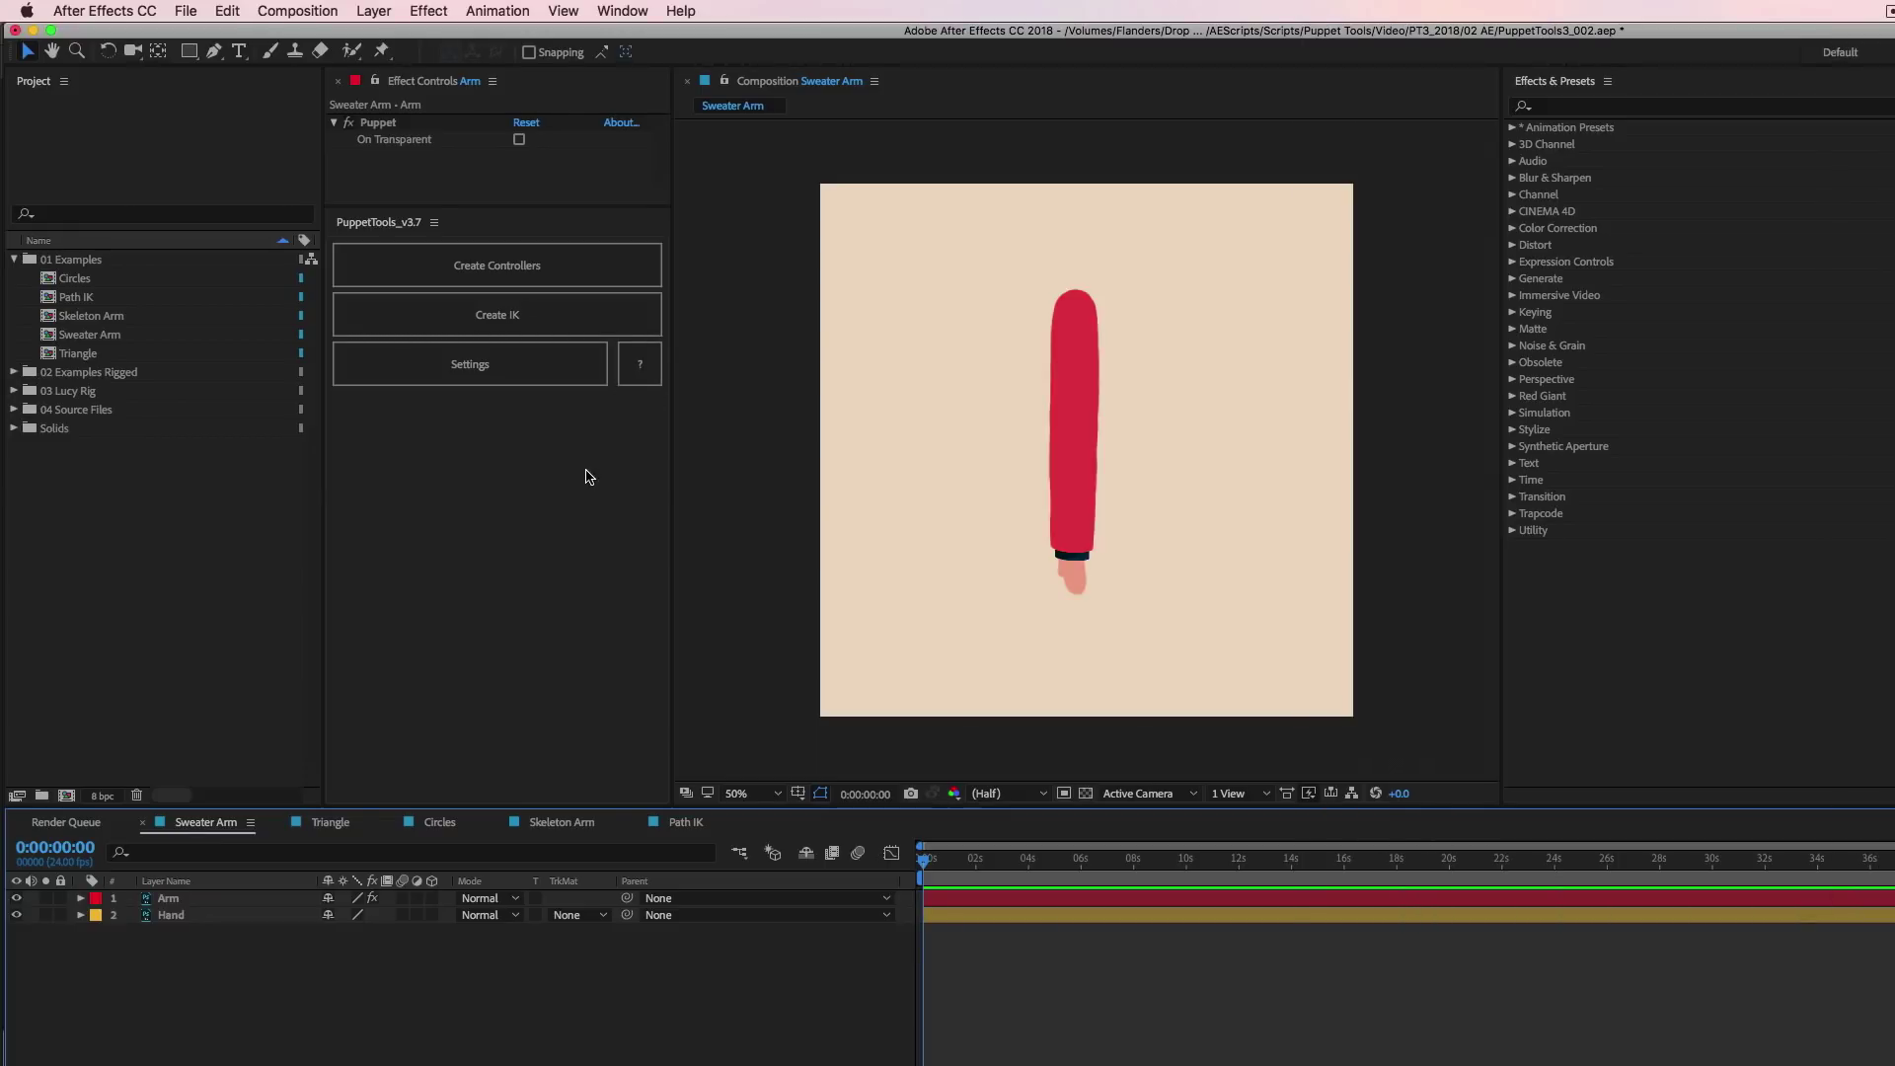
Review the PuppetTools help on Create Controllers, Create IK and Settings, and close the help window.
left_click(640, 364)
left_click_drag(1398, 273, 1239, 173)
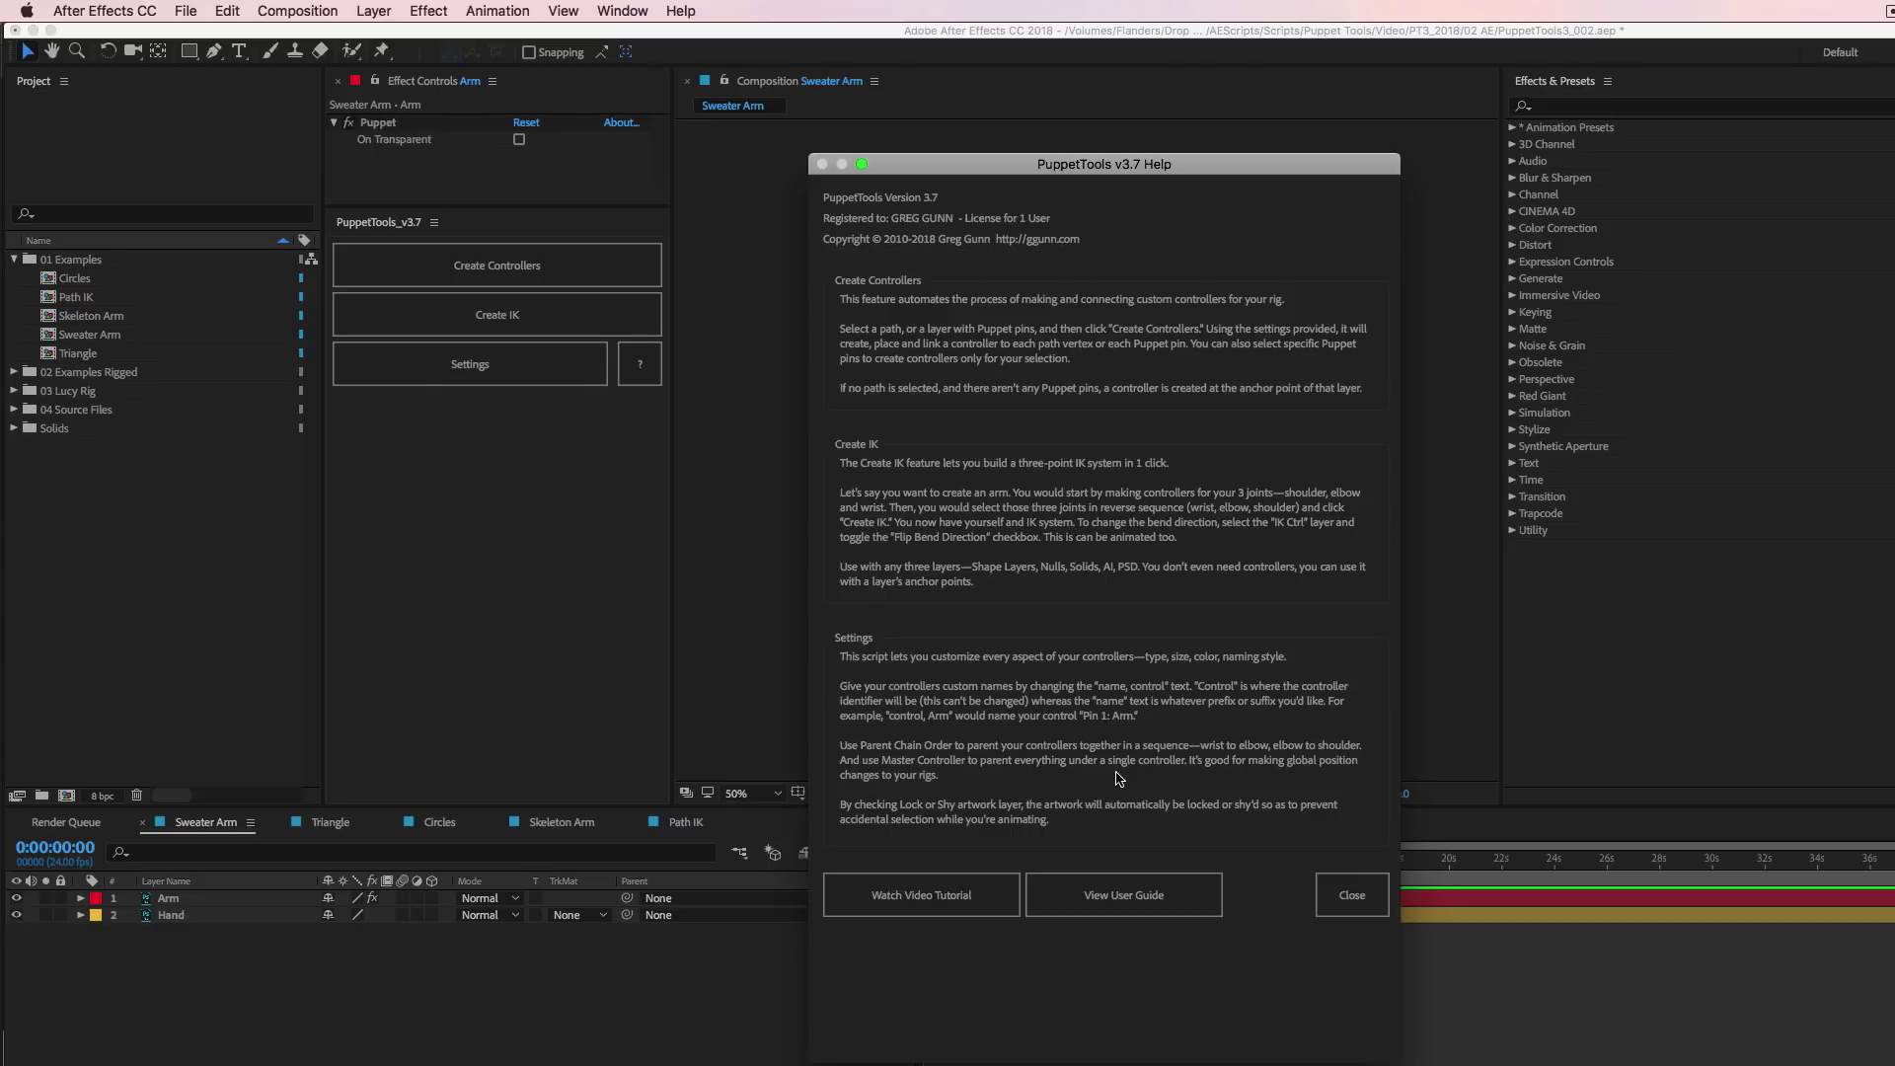
left_click(1355, 894)
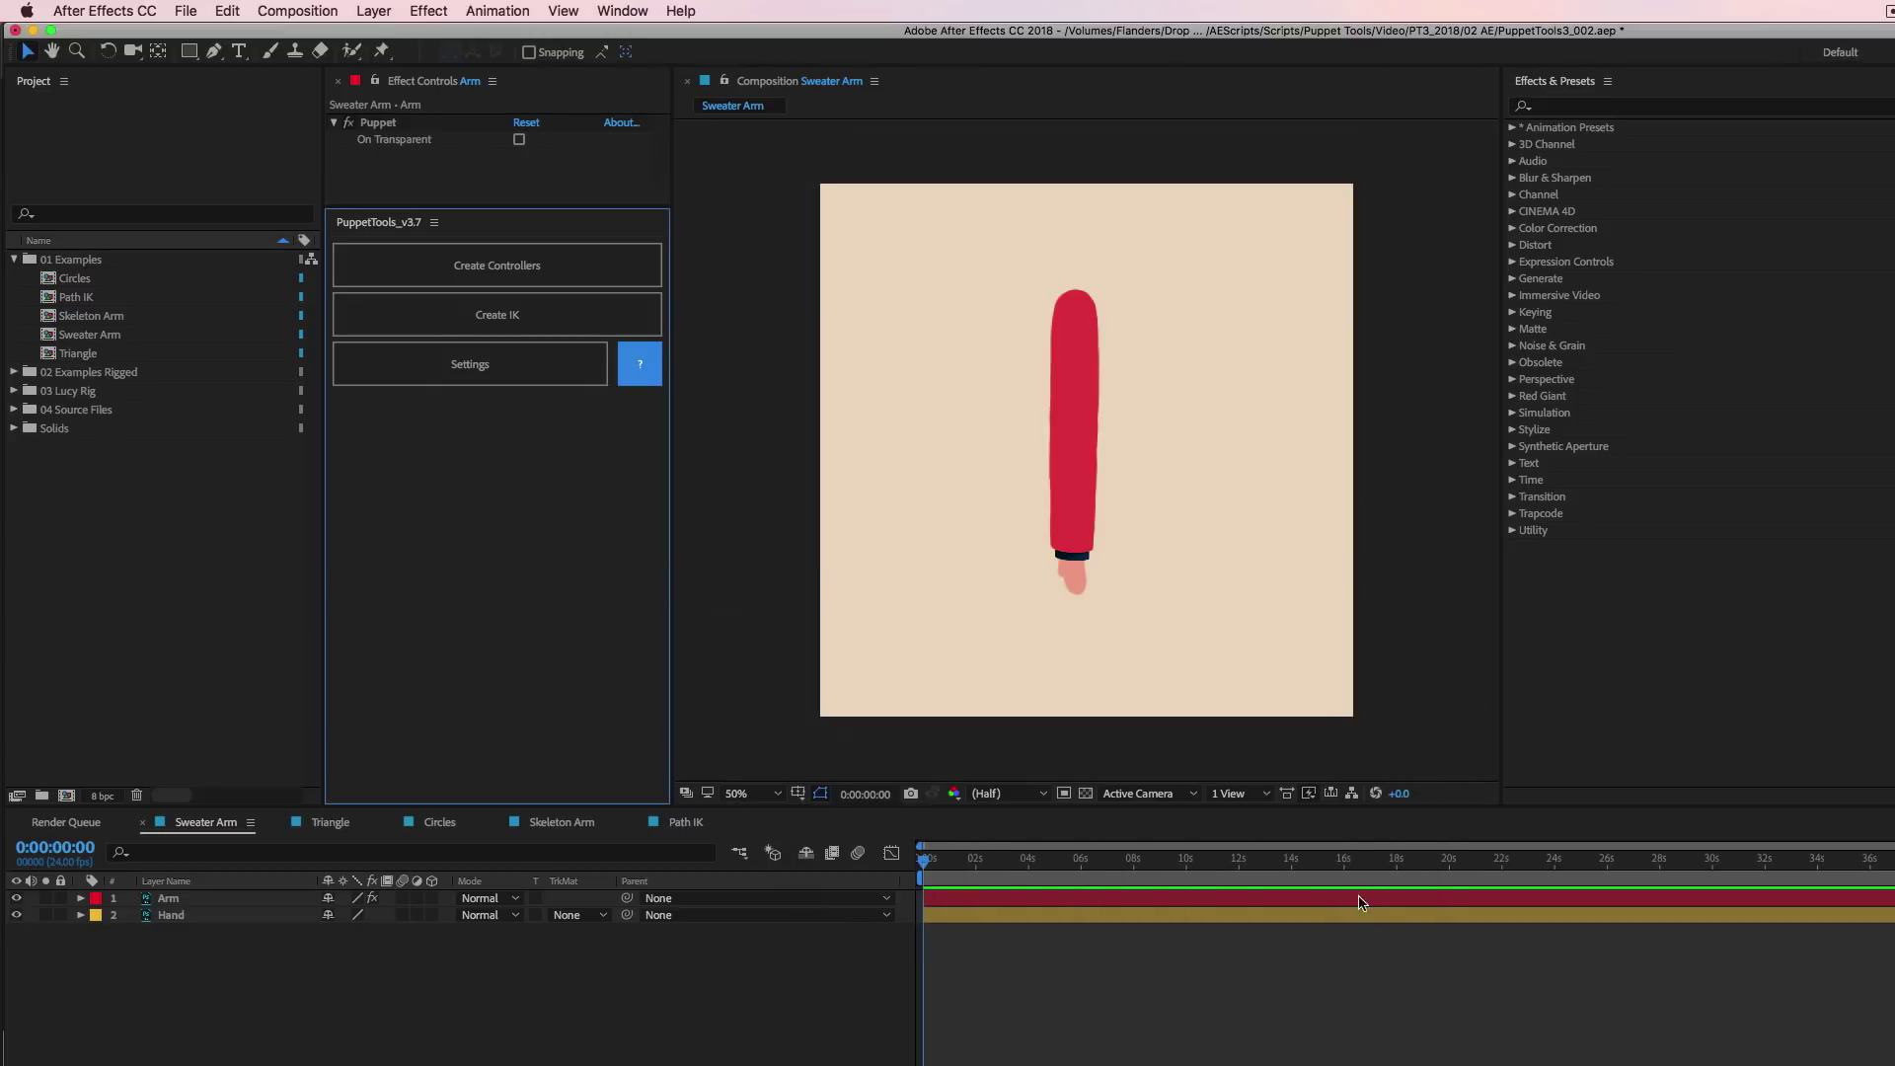